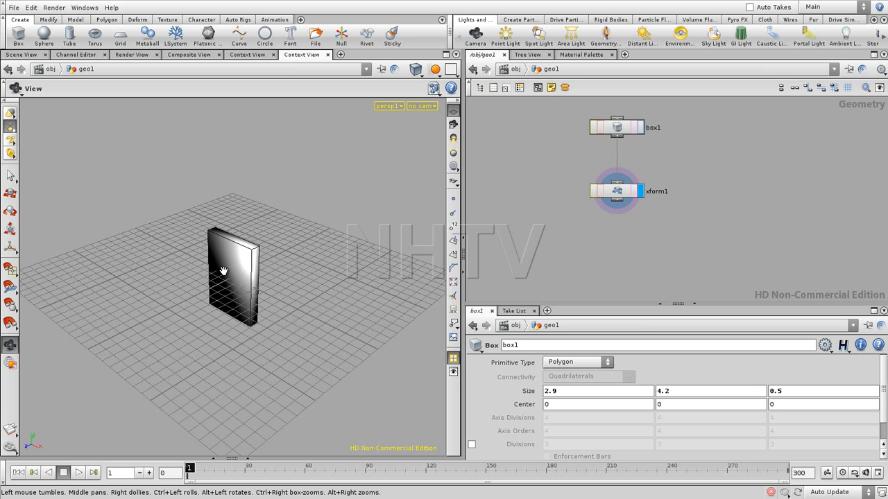
# - Examine the box from above and from the front, and review the xform1 node's transform parameters
pyautogui.moveTo(223, 314); pyautogui.dragTo(285, 303)
pyautogui.moveTo(272, 324); pyautogui.dragTo(309, 365, button='middle')
pyautogui.moveTo(260, 361); pyautogui.dragTo(377, 372, button='right')
pyautogui.moveTo(377, 372); pyautogui.dragTo(258, 350)
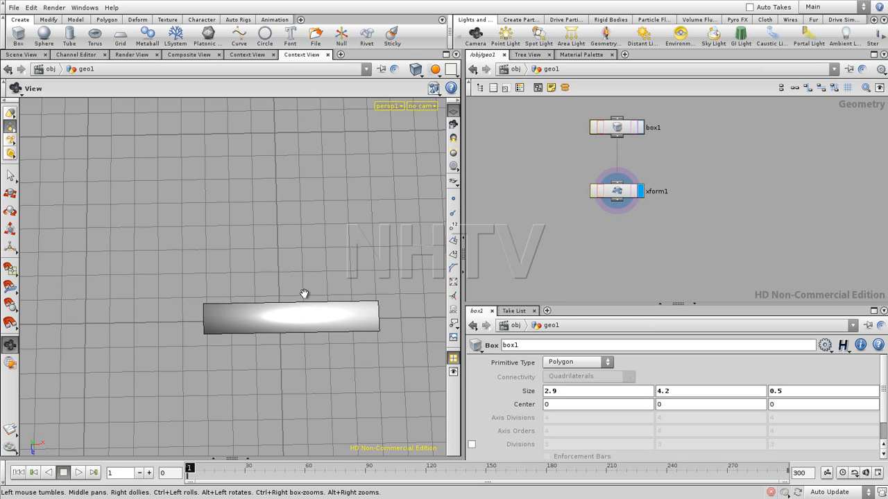
pyautogui.moveTo(307, 386); pyautogui.dragTo(283, 323)
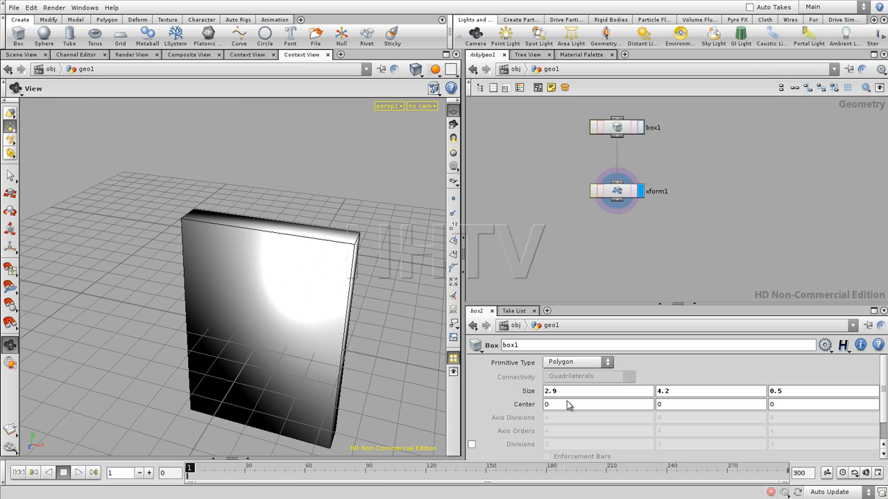
pyautogui.click(616, 192)
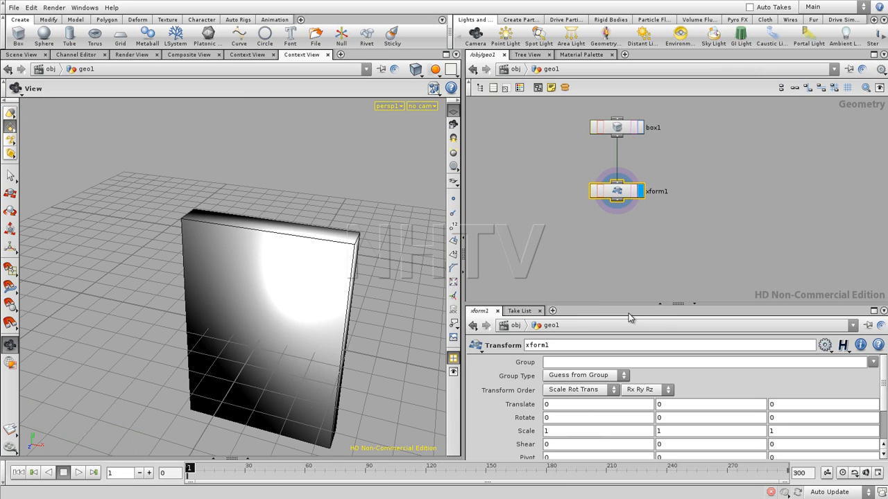
pyautogui.moveTo(623, 305); pyautogui.dragTo(623, 259)
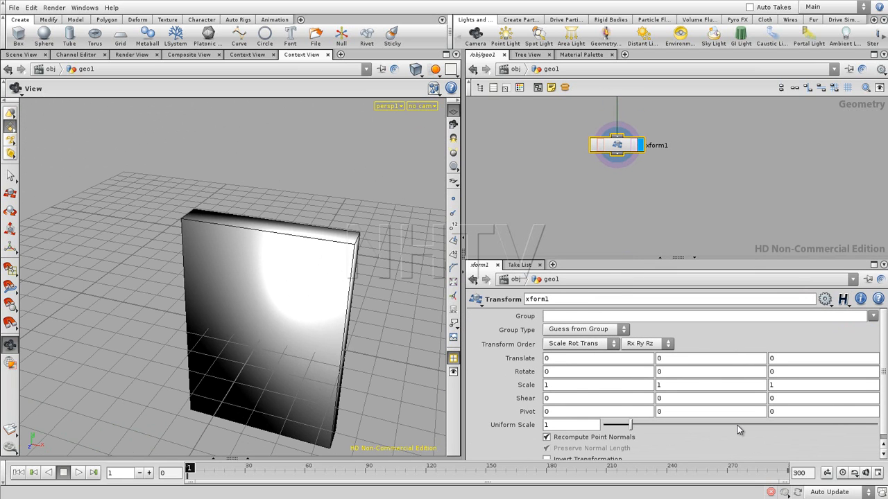
pyautogui.moveTo(607, 256); pyautogui.dragTo(607, 257)
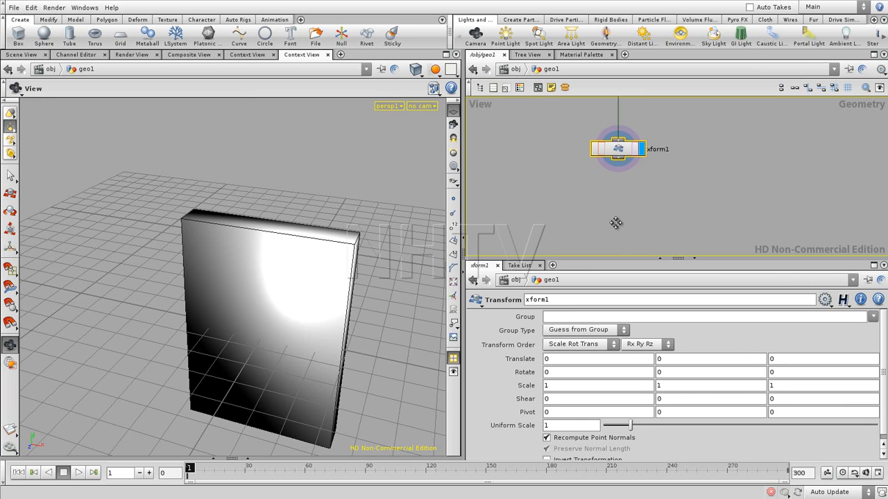
pyautogui.moveTo(614, 220); pyautogui.dragTo(614, 247, button='middle')
pyautogui.moveTo(614, 260); pyautogui.dragTo(614, 339)
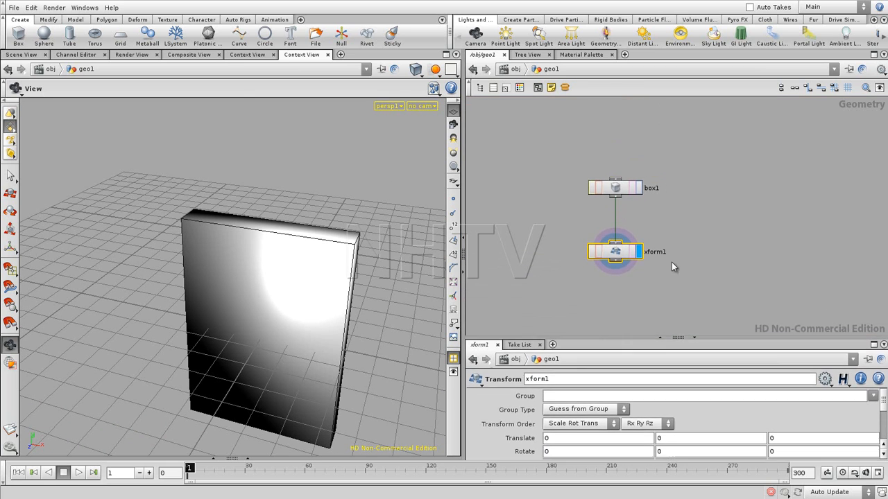
# - Move box1 up in the network and insert a second Transform node between box1 and xform1
pyautogui.moveTo(628, 194); pyautogui.dragTo(622, 153)
pyautogui.click(645, 226)
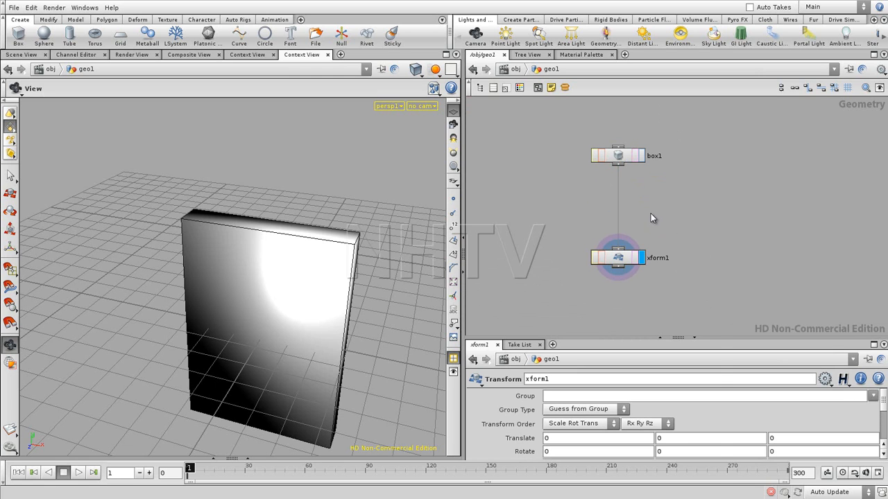
pyautogui.press('Tab')
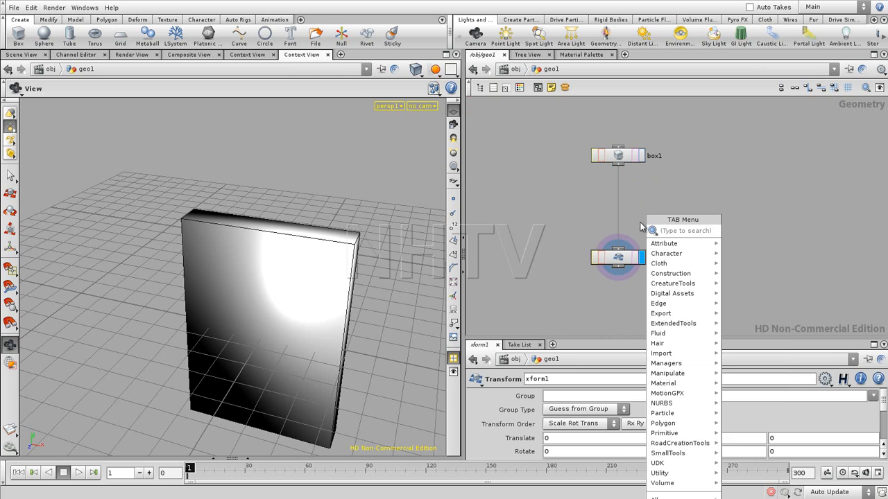
pyautogui.write('tr')
pyautogui.click(737, 251)
pyautogui.click(620, 210)
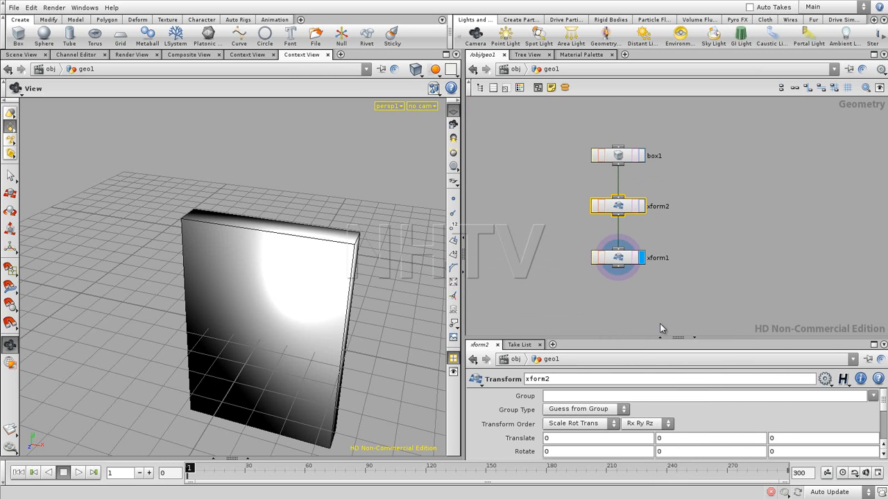
# - Set the xform2 node's scale to 1.8 in X, 0.6 in Y and 2.4 in Z
pyautogui.click(639, 336)
pyautogui.moveTo(636, 334); pyautogui.dragTo(637, 240)
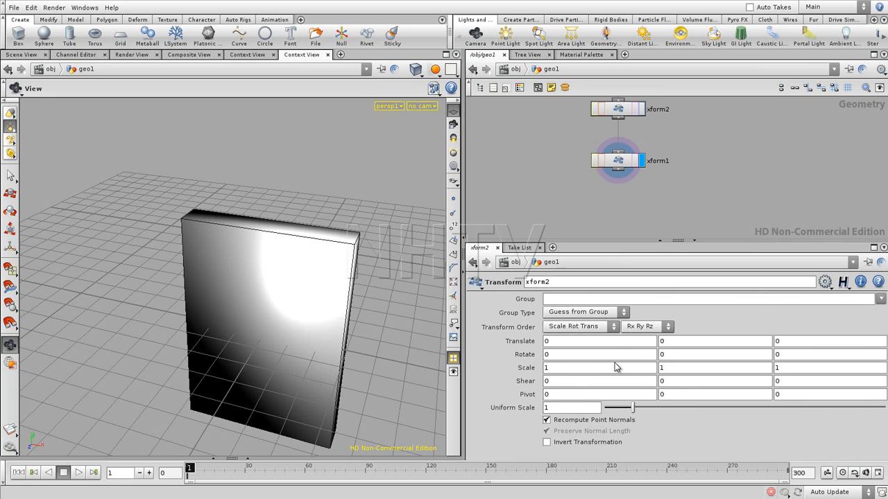
pyautogui.moveTo(561, 372); pyautogui.dragTo(638, 365, button='middle')
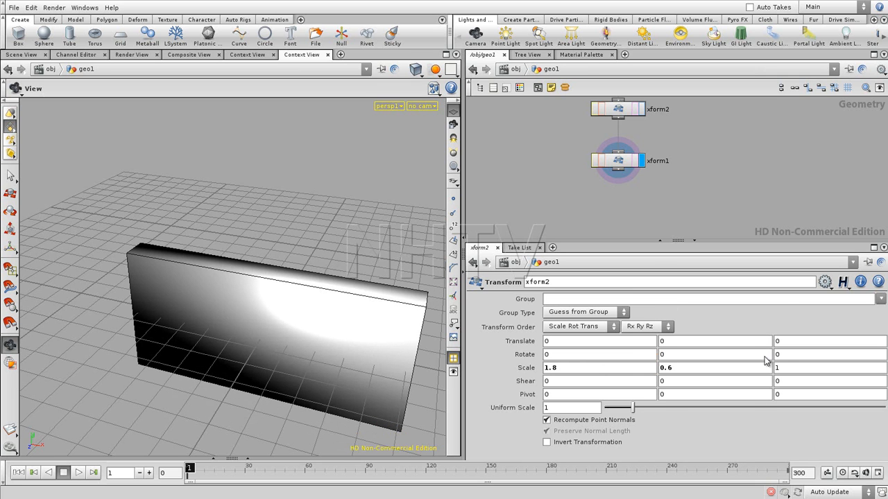
pyautogui.moveTo(788, 366); pyautogui.dragTo(860, 344, button='middle')
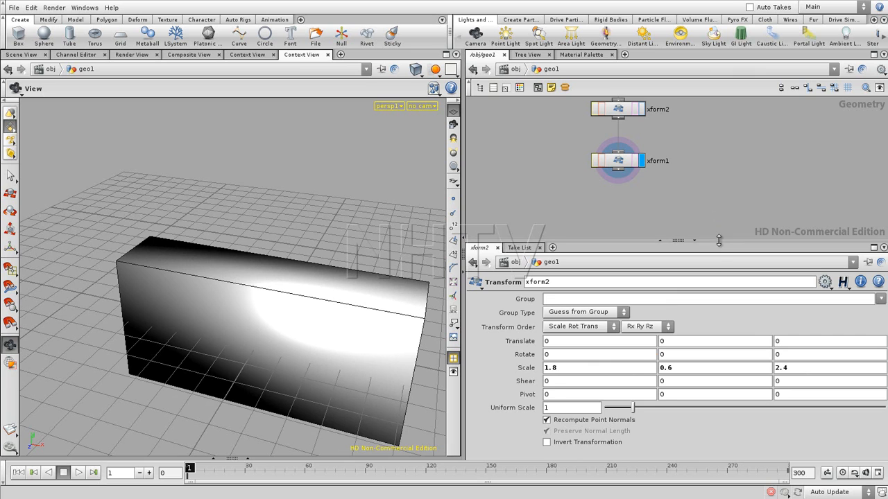
# - Bring the whole node chain into view and show the parameters of the final transform, xform1
pyautogui.moveTo(722, 241); pyautogui.dragTo(719, 272)
pyautogui.moveTo(675, 231); pyautogui.dragTo(670, 282, button='middle')
pyautogui.click(624, 245)
pyautogui.moveTo(623, 246); pyautogui.dragTo(623, 243)
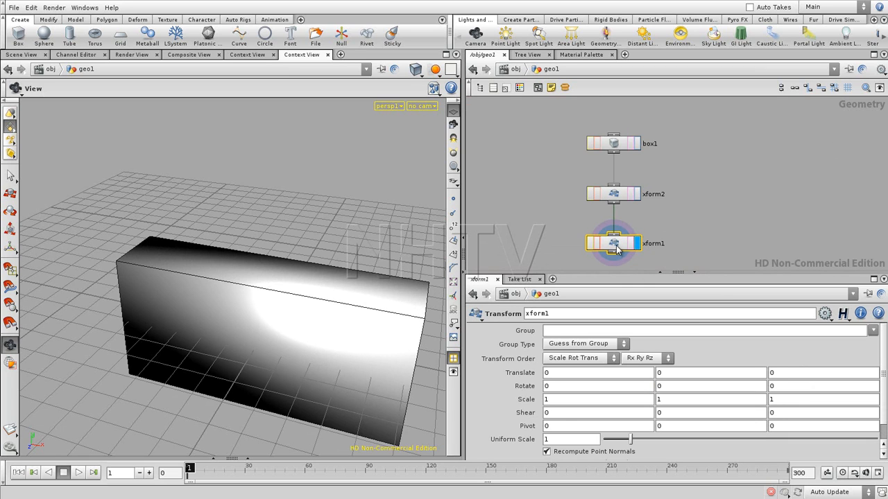
pyautogui.moveTo(623, 195); pyautogui.dragTo(623, 198)
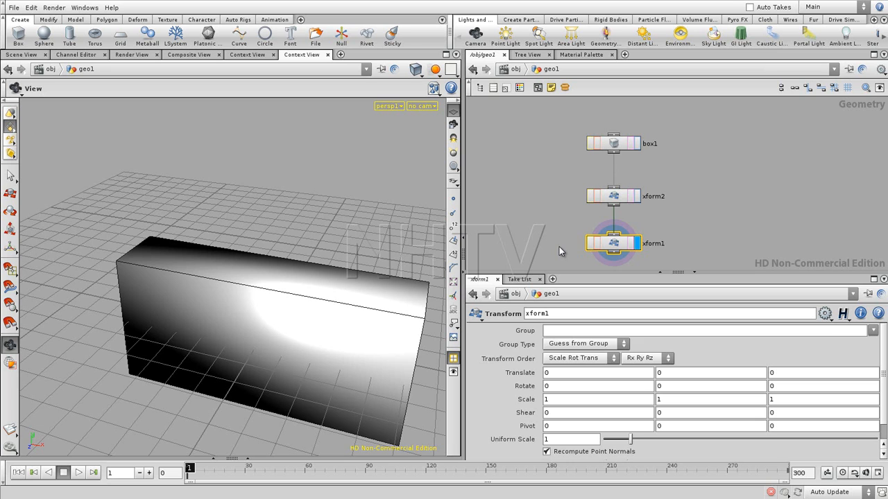
# - Spread the nodes apart and insert a PointJitter node between box1 and xform2
pyautogui.click(710, 233)
pyautogui.moveTo(709, 233); pyautogui.dragTo(711, 188, button='middle')
pyautogui.moveTo(614, 198); pyautogui.dragTo(616, 241)
pyautogui.moveTo(647, 176); pyautogui.dragTo(640, 228, button='middle')
pyautogui.moveTo(684, 161); pyautogui.dragTo(689, 134, button='middle')
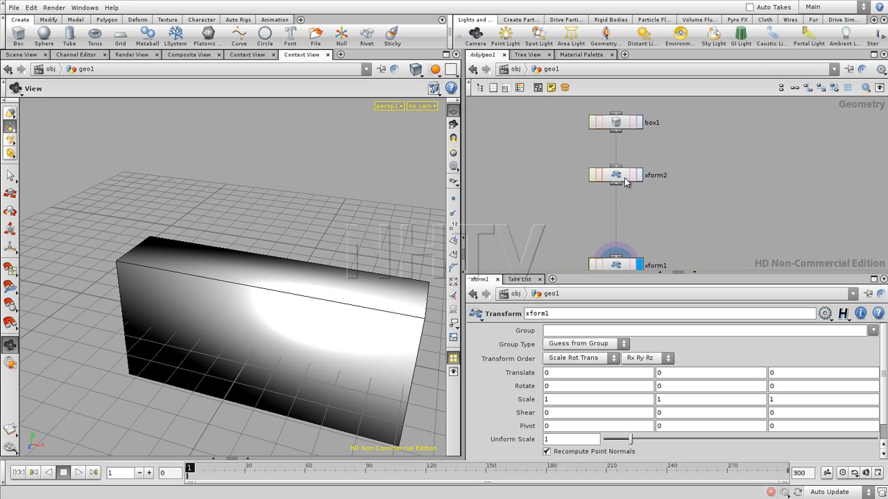
pyautogui.moveTo(628, 179); pyautogui.dragTo(628, 218)
pyautogui.press('Tab')
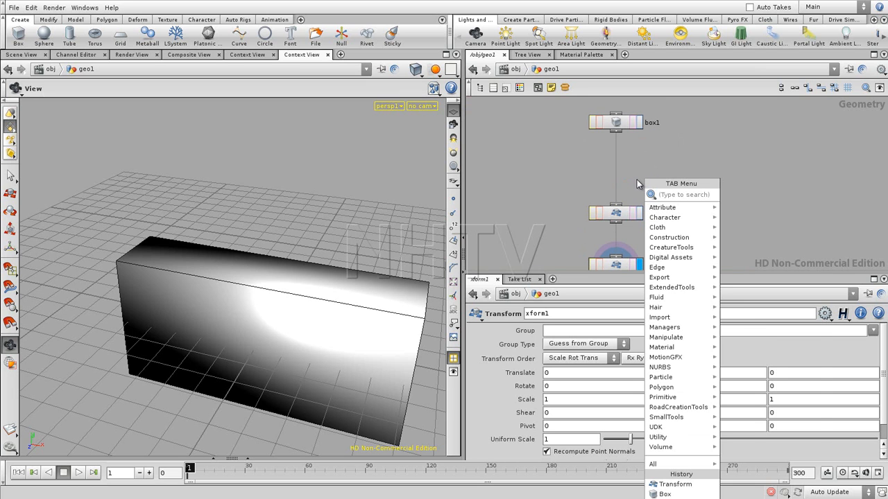
pyautogui.write('p')
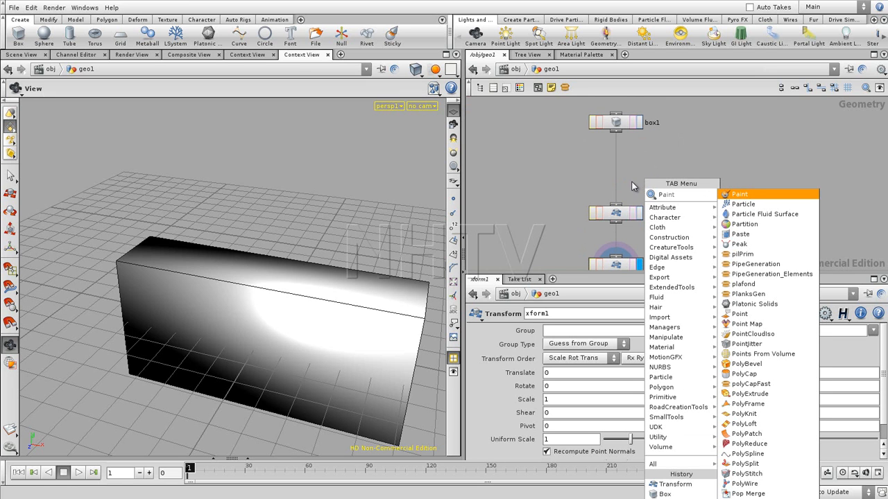
pyautogui.write('oint')
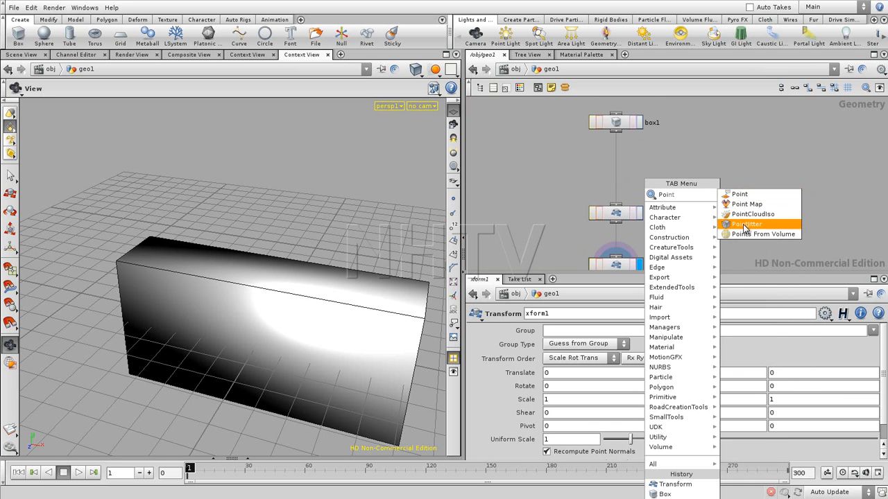
pyautogui.click(746, 225)
pyautogui.click(620, 169)
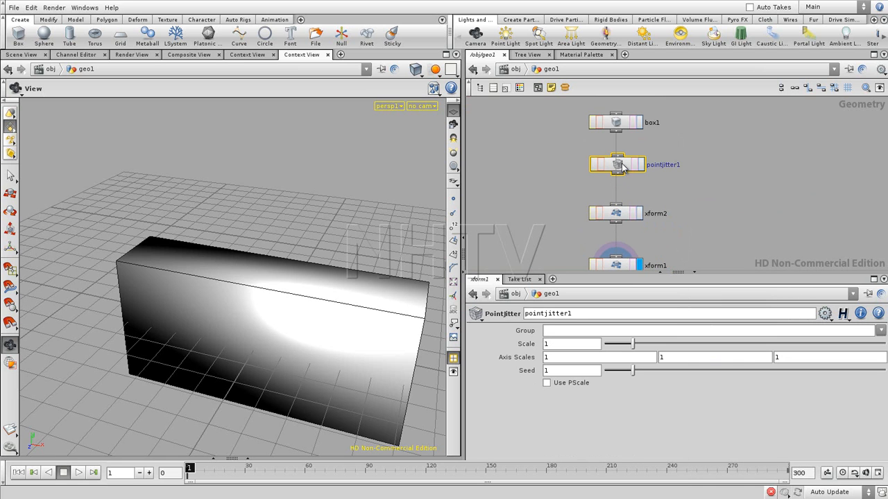
# - Examine the jittered box from above and review the parameters of xform1 and pointjitter1
pyautogui.moveTo(358, 290); pyautogui.dragTo(348, 415)
pyautogui.moveTo(680, 201); pyautogui.dragTo(680, 161, button='middle')
pyautogui.click(615, 223)
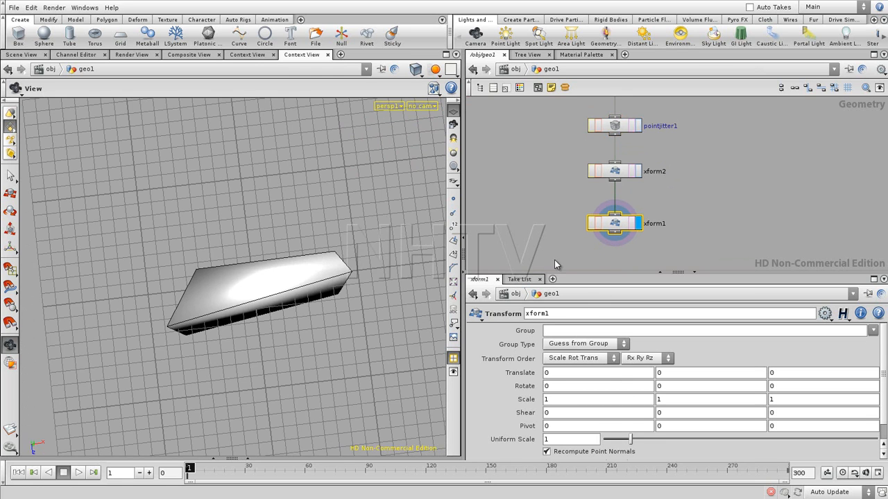
pyautogui.click(547, 217)
pyautogui.moveTo(616, 129); pyautogui.dragTo(618, 131)
pyautogui.moveTo(322, 313); pyautogui.dragTo(331, 345, button='middle')
pyautogui.moveTo(292, 359); pyautogui.dragTo(361, 345, button='right')
pyautogui.moveTo(348, 351)
pyautogui.mouseDown()
pyautogui.moveTo(349, 369)
pyautogui.moveTo(333, 325)
pyautogui.moveTo(335, 360)
pyautogui.mouseUp()
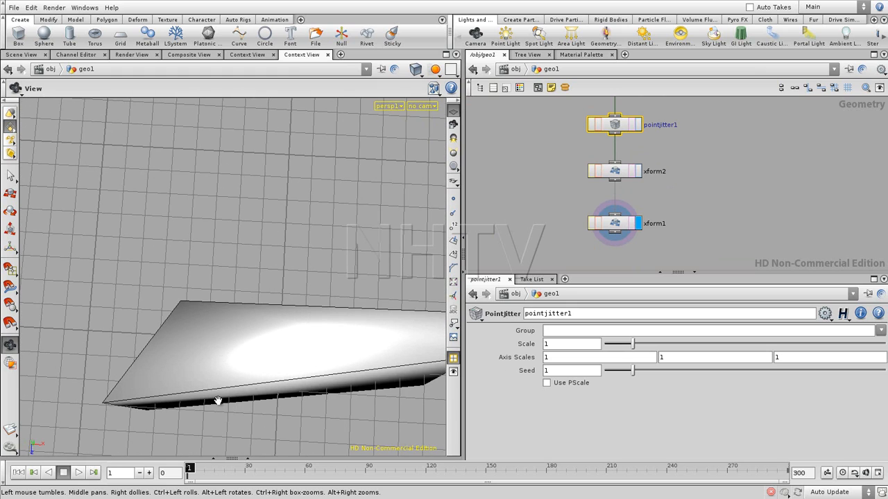
pyautogui.moveTo(254, 381); pyautogui.dragTo(284, 358)
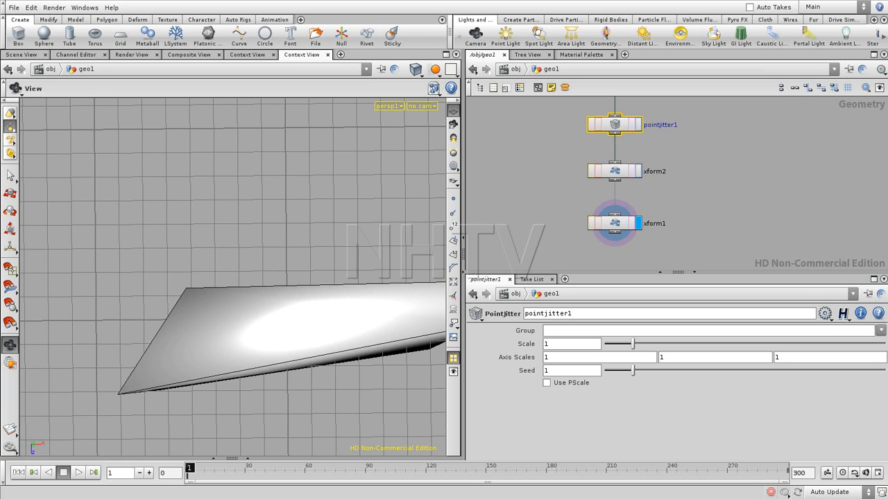
# - Arrange the node chain with the automatic layout, move xform1 slightly further down and select it
pyautogui.press('l')
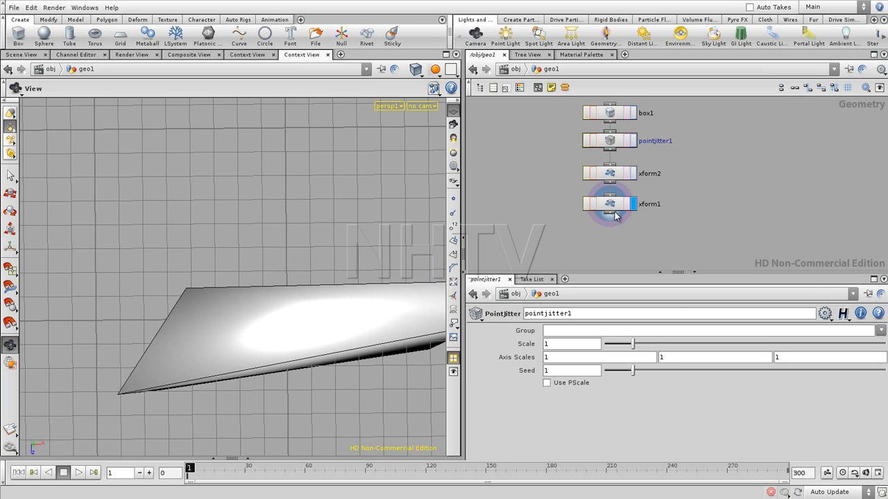
pyautogui.moveTo(615, 216); pyautogui.dragTo(614, 227)
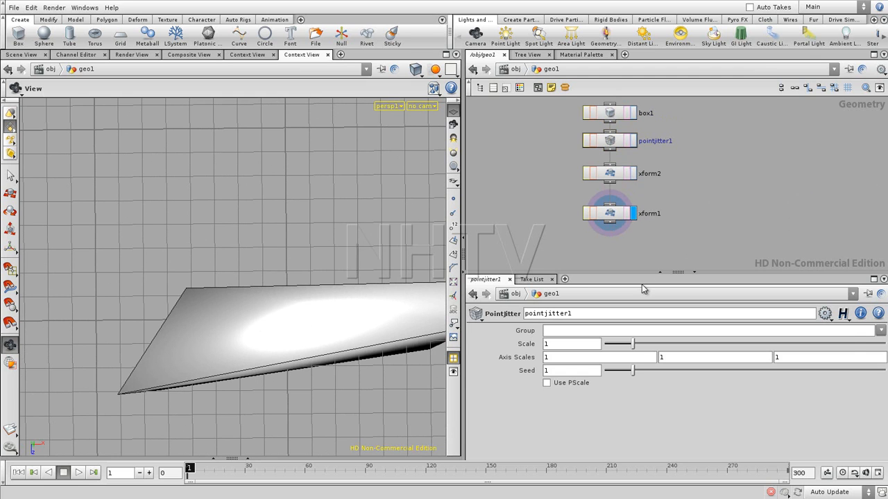
pyautogui.click(612, 215)
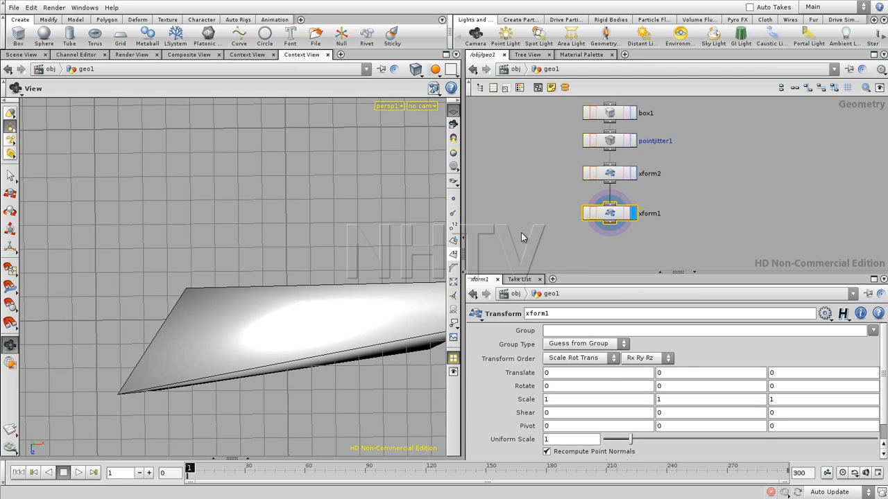
# - Read the local variables section in the Transform node's help, and minimize the help window
pyautogui.moveTo(317, 292); pyautogui.dragTo(175, 314)
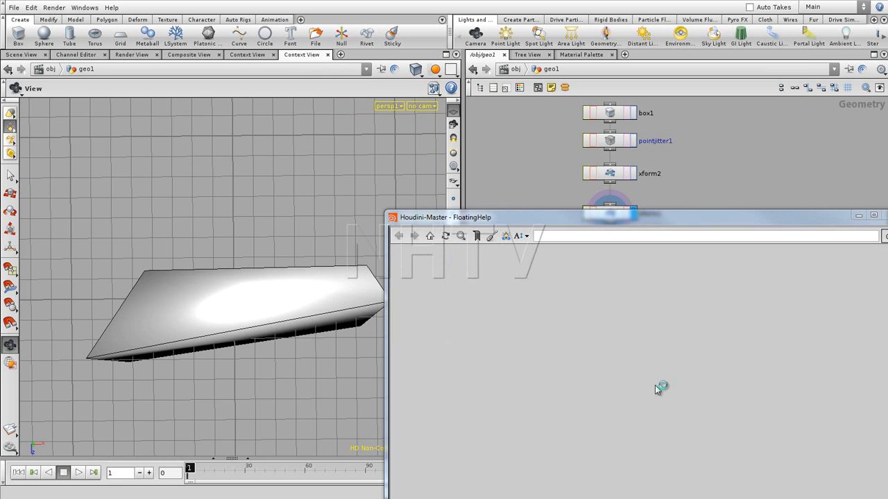
pyautogui.moveTo(670, 219); pyautogui.dragTo(427, 71)
pyautogui.click(583, 202)
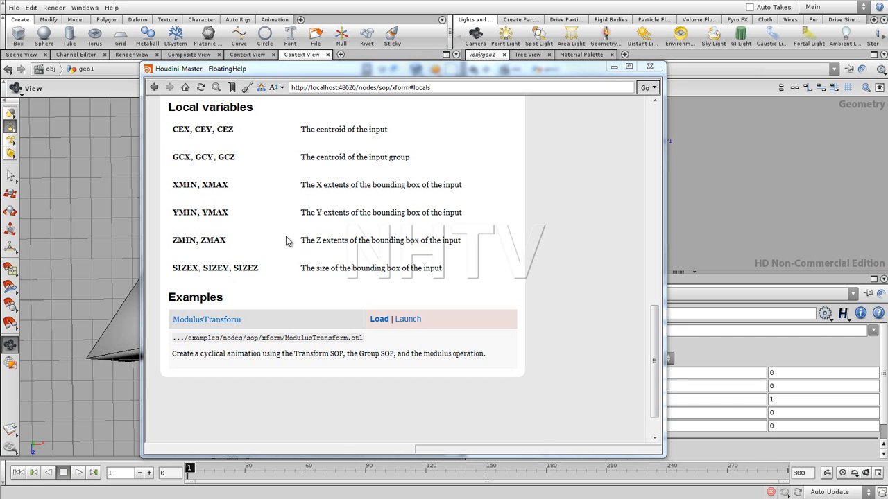
pyautogui.click(614, 66)
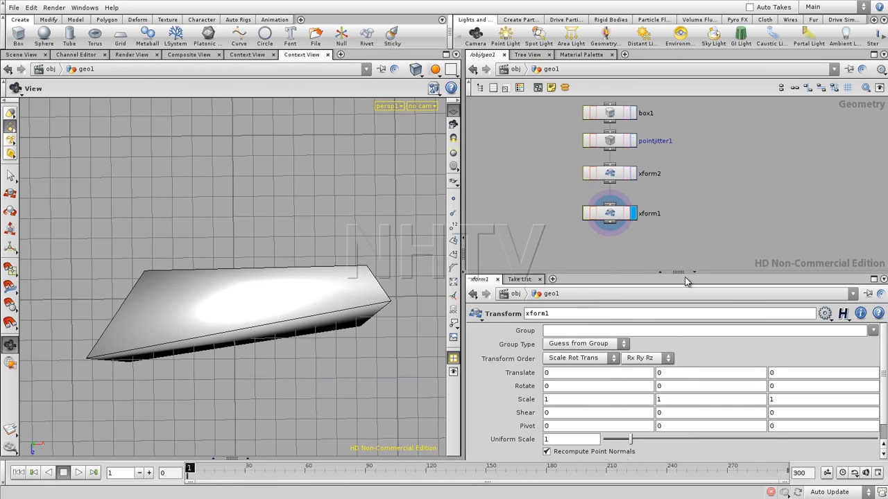
# - Tighten the spacing of xform1 and pointjitter1, and move box1 up and aside from the node chain
pyautogui.moveTo(704, 198); pyautogui.dragTo(714, 217, button='middle')
pyautogui.moveTo(630, 231); pyautogui.dragTo(628, 221)
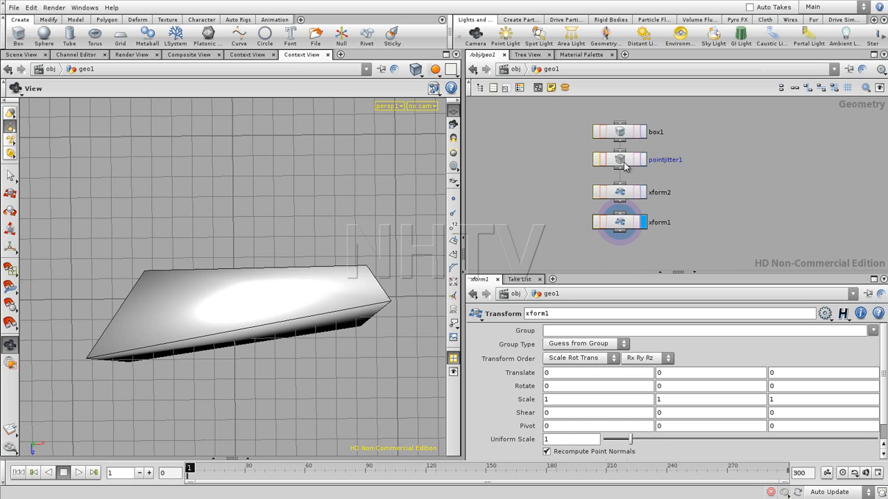
pyautogui.moveTo(624, 164); pyautogui.dragTo(624, 168)
pyautogui.moveTo(623, 134); pyautogui.dragTo(674, 113)
pyautogui.moveTo(702, 178); pyautogui.dragTo(706, 248, button='middle')
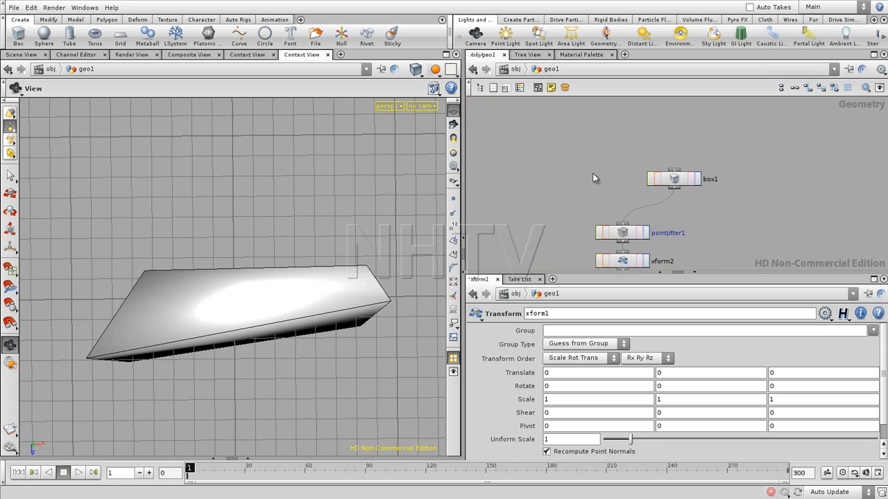
# - Add a Sphere node to the network next to box1
pyautogui.press('Tab')
pyautogui.write('Sphere')
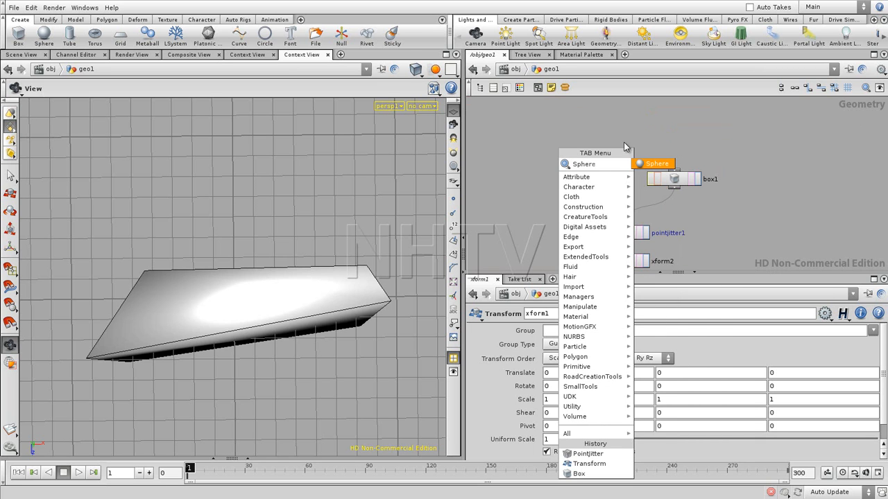
pyautogui.press('Escape')
pyautogui.click(565, 154)
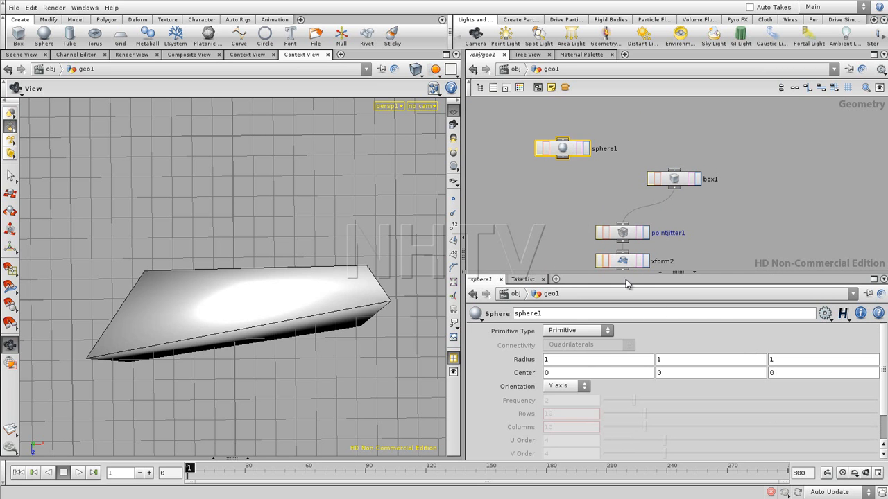
# - Set the sphere1 node's primitive type to Polygon after trying Mesh
pyautogui.click(576, 332)
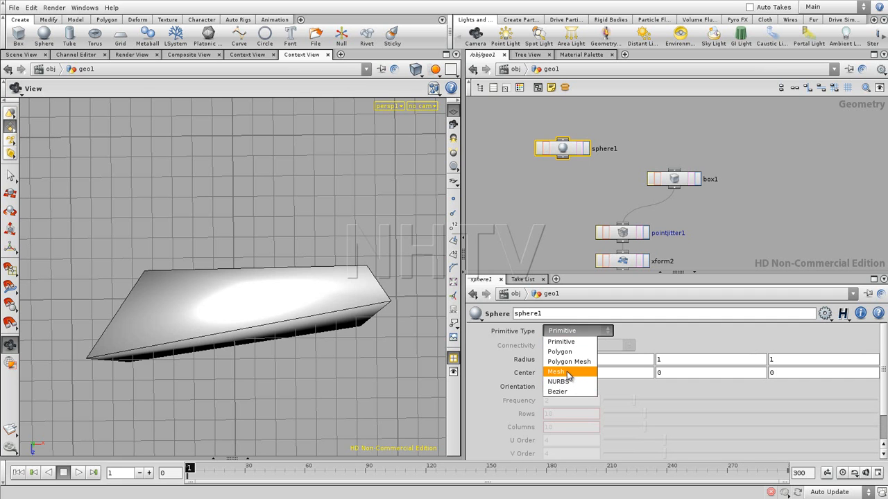
pyautogui.click(568, 372)
pyautogui.moveTo(563, 244); pyautogui.dragTo(550, 166, button='middle')
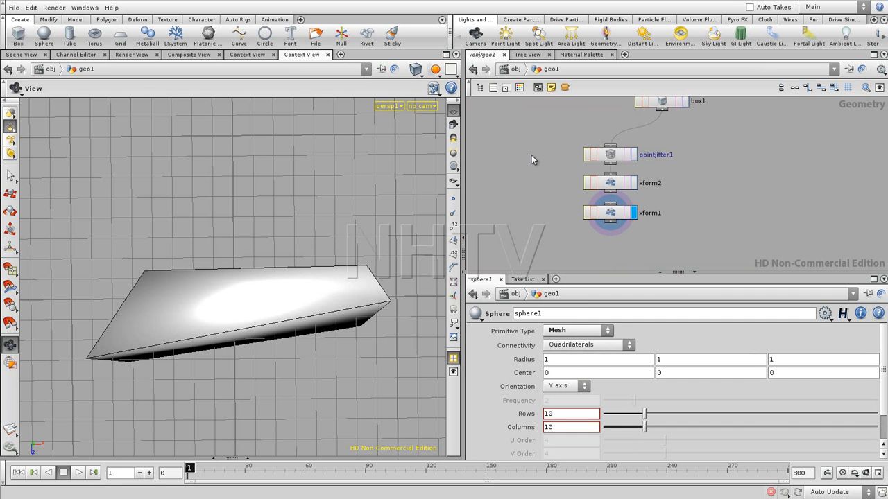
pyautogui.click(559, 331)
pyautogui.click(561, 352)
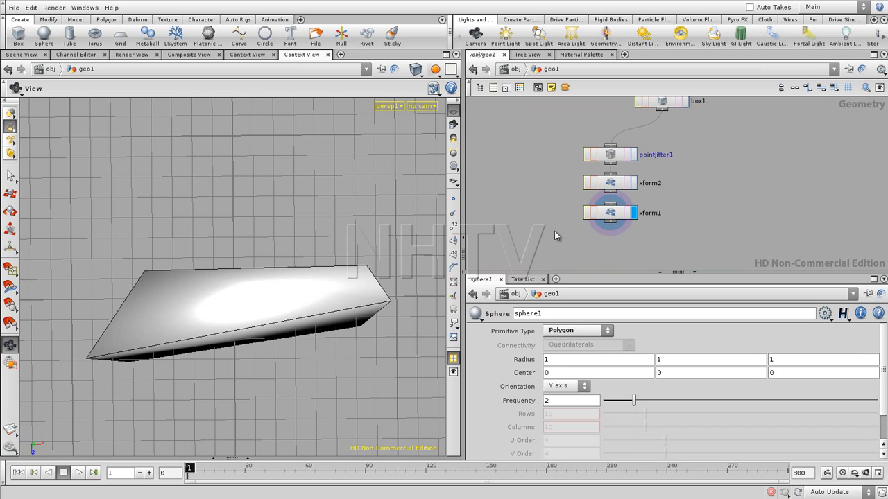
# - Set the X, Y and Z scale of xform1 to 1/$SIZEX, 1/$SIZEY and 1/$SIZEZ
pyautogui.click(611, 213)
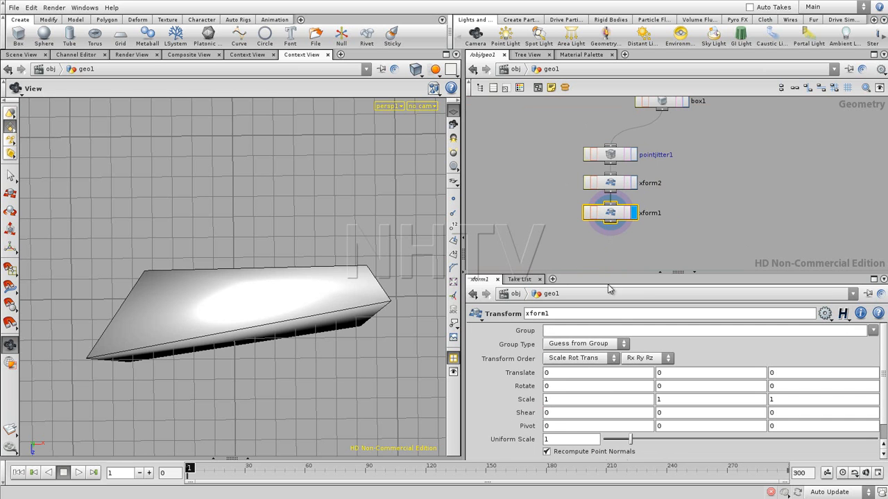
pyautogui.click(560, 399)
pyautogui.write('/$SIZEX')
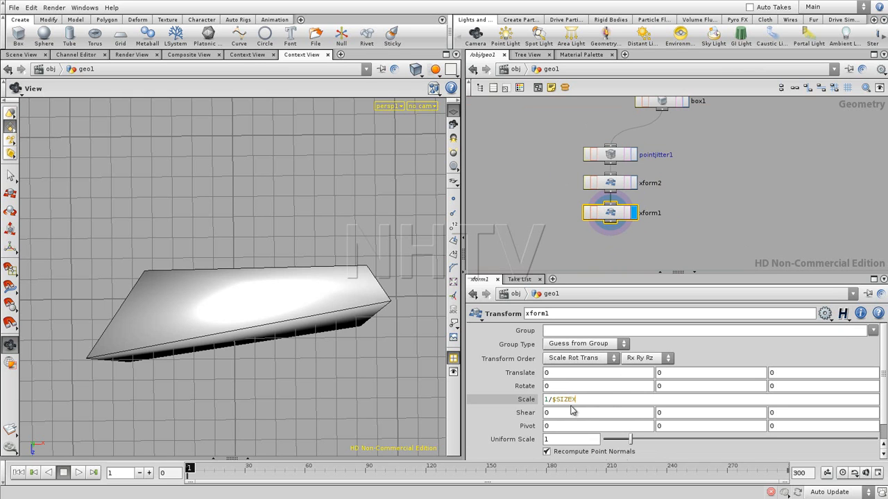
pyautogui.moveTo(575, 402); pyautogui.dragTo(536, 413)
pyautogui.hotkey('ctrl', 'c')
pyautogui.press('Return')
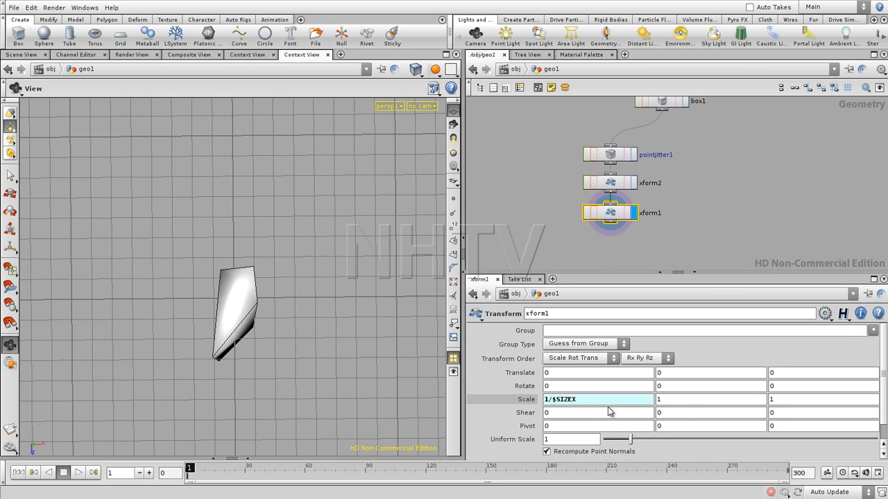
pyautogui.press('BackSpace')
pyautogui.write('Y')
pyautogui.press('Return')
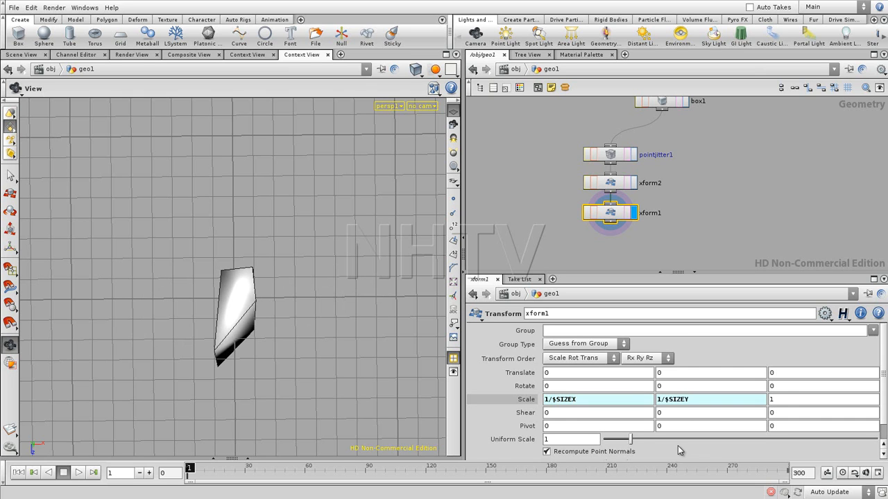
pyautogui.moveTo(780, 396); pyautogui.dragTo(761, 415)
pyautogui.hotkey('ctrl', 'v')
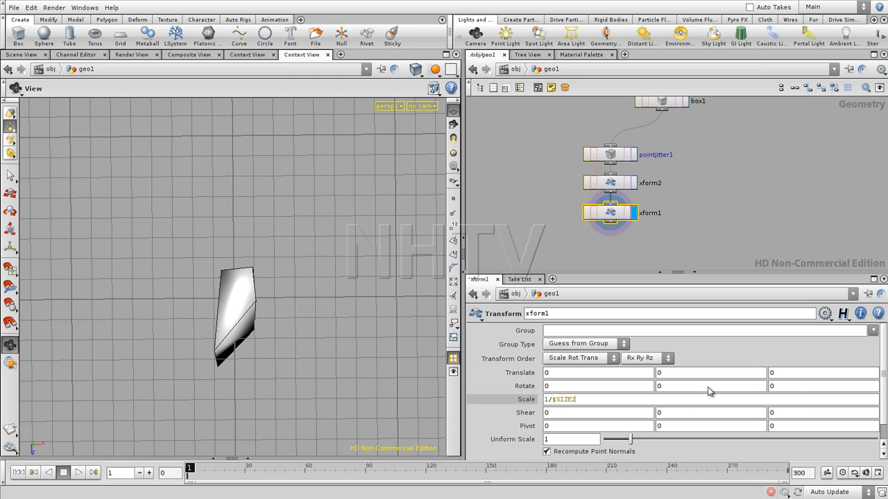
pyautogui.press('Return')
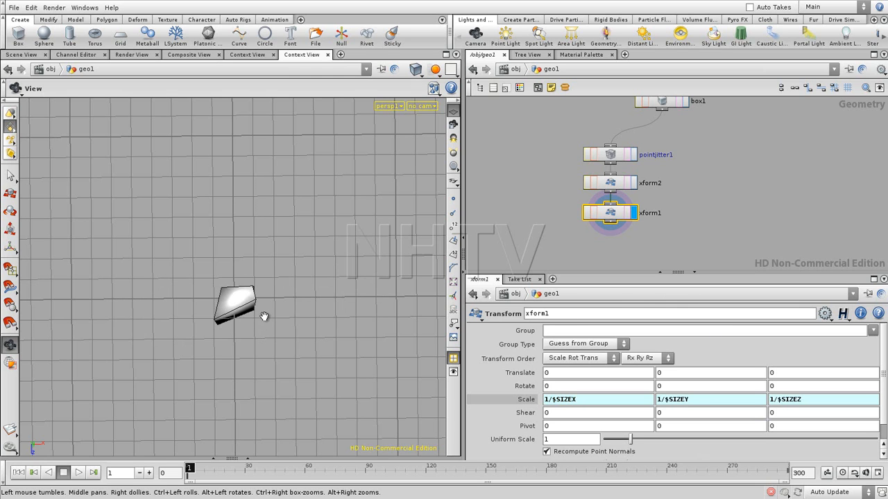
# - Switch the viewport to the top view and examine the scaled shape against the grid up close
pyautogui.hotkey('space', '2')
pyautogui.moveTo(314, 289); pyautogui.dragTo(331, 292, button='middle')
pyautogui.moveTo(331, 292); pyautogui.dragTo(183, 326, button='right')
pyautogui.moveTo(300, 313); pyautogui.dragTo(270, 356, button='middle')
pyautogui.moveTo(270, 356); pyautogui.dragTo(224, 360, button='right')
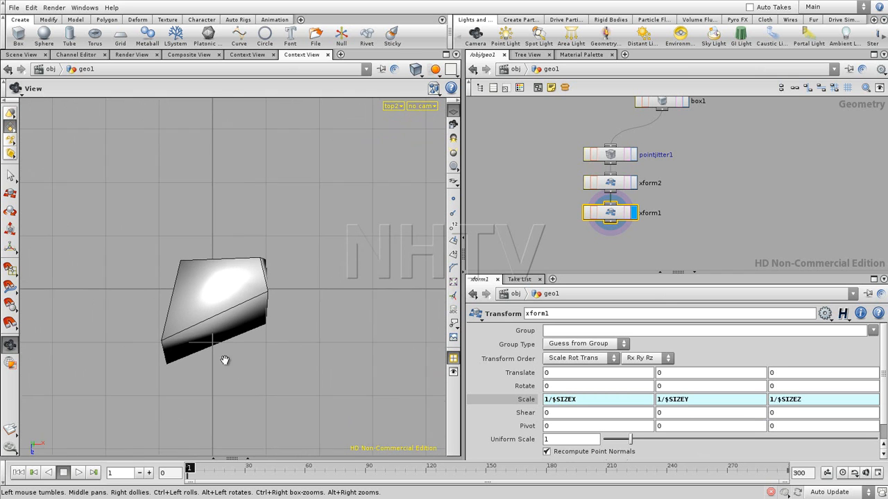
pyautogui.moveTo(235, 362); pyautogui.dragTo(265, 335, button='middle')
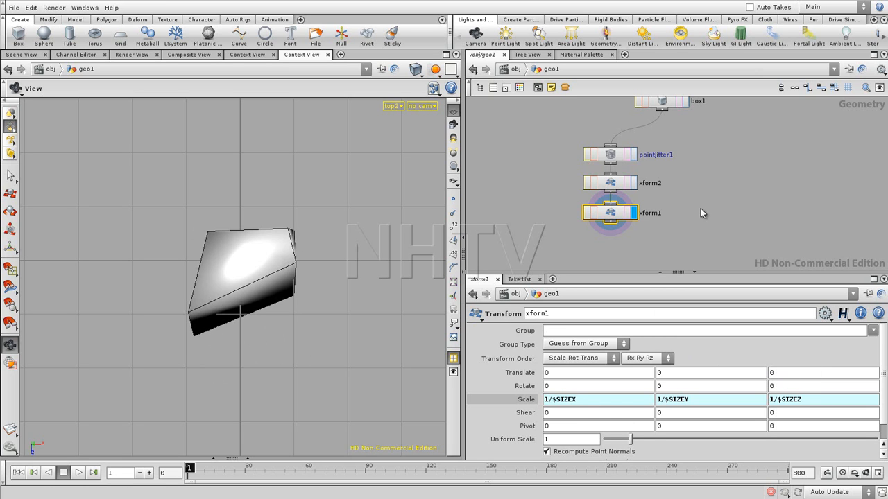
# - Set the seed of pointjitter1 to 5.72, trying 5.13 on the way
pyautogui.moveTo(696, 156); pyautogui.dragTo(695, 175, button='middle')
pyautogui.click(605, 177)
pyautogui.moveTo(634, 371); pyautogui.dragTo(749, 369)
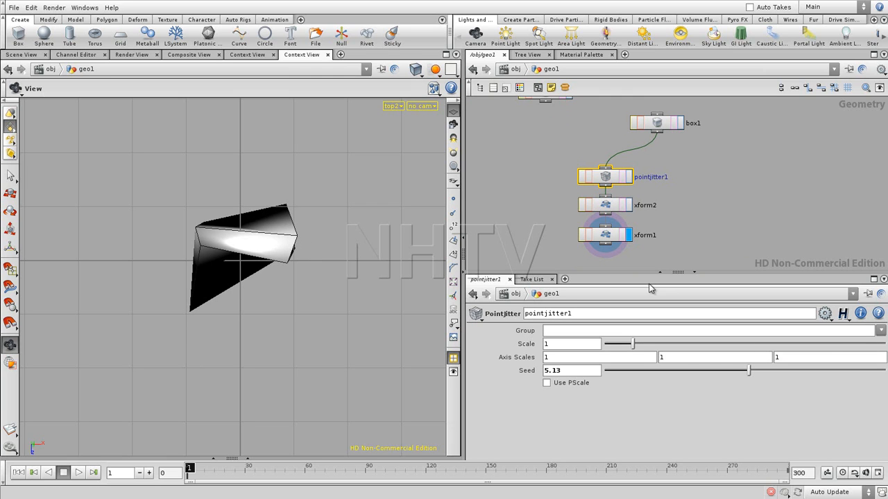
pyautogui.moveTo(749, 374); pyautogui.dragTo(767, 374)
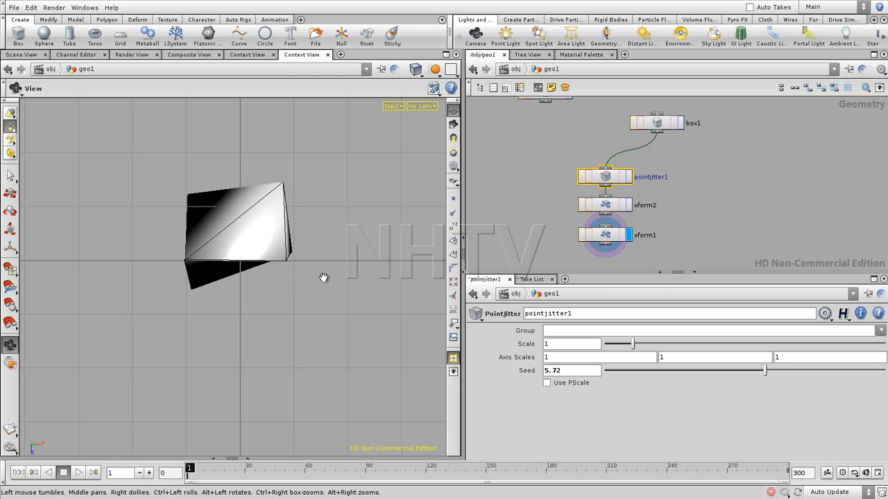
# - Connect sphere1 to the input of pointjitter1 in place of box1
pyautogui.click(648, 165)
pyautogui.moveTo(572, 131); pyautogui.dragTo(578, 159, button='middle')
pyautogui.moveTo(553, 129); pyautogui.dragTo(611, 198)
pyautogui.moveTo(715, 238); pyautogui.dragTo(712, 199, button='middle')
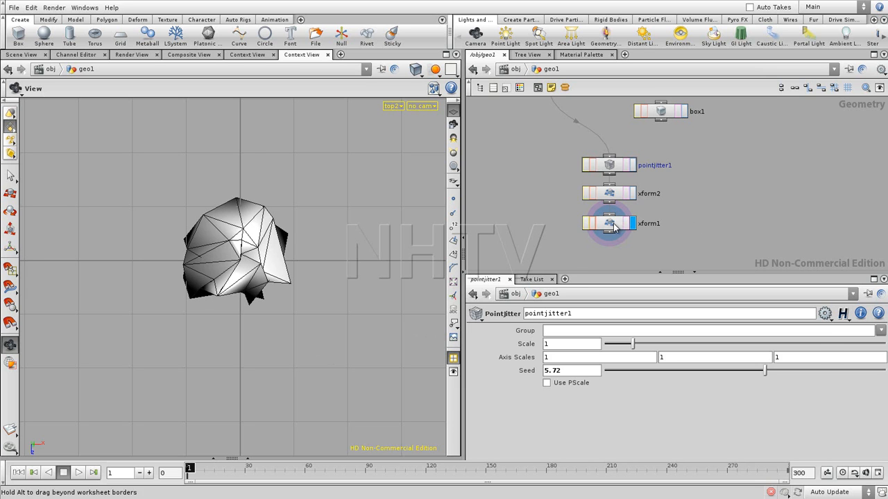
# - Set the X, Y and Z translate of xform1 to -$CEX, -$CEY and -$CEZ
pyautogui.click(615, 223)
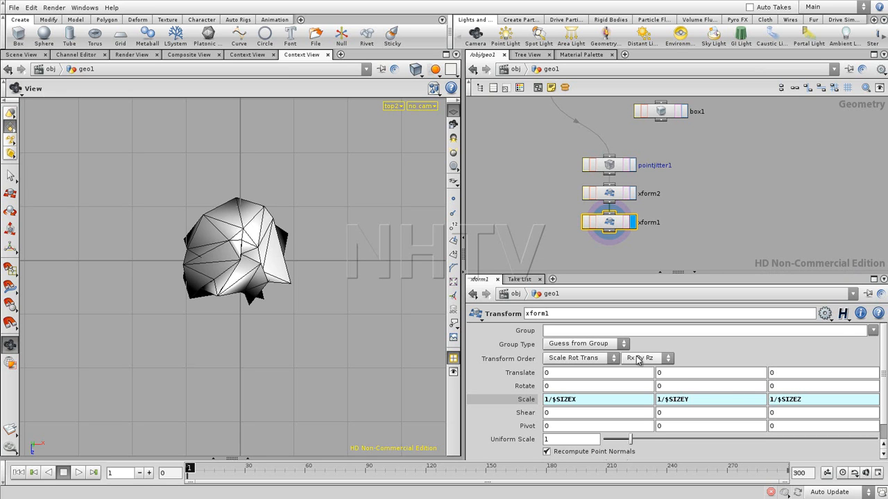
pyautogui.click(559, 374)
pyautogui.write('-$CEX')
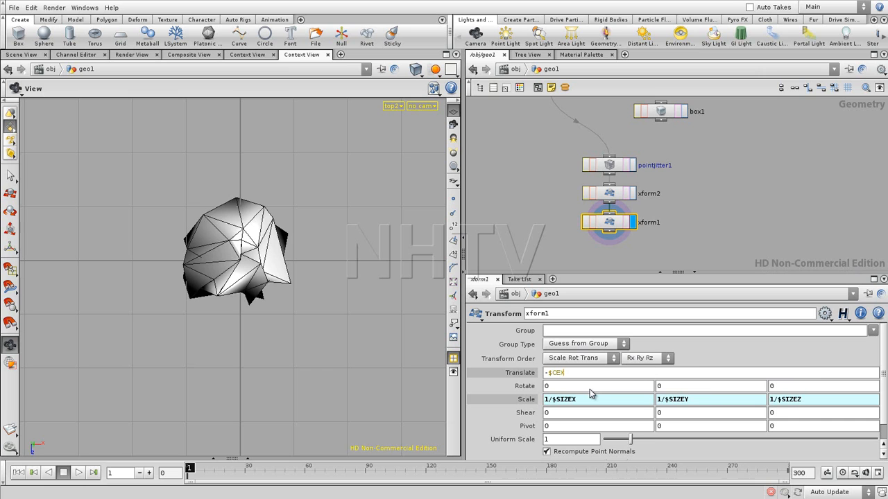
pyautogui.press('Return')
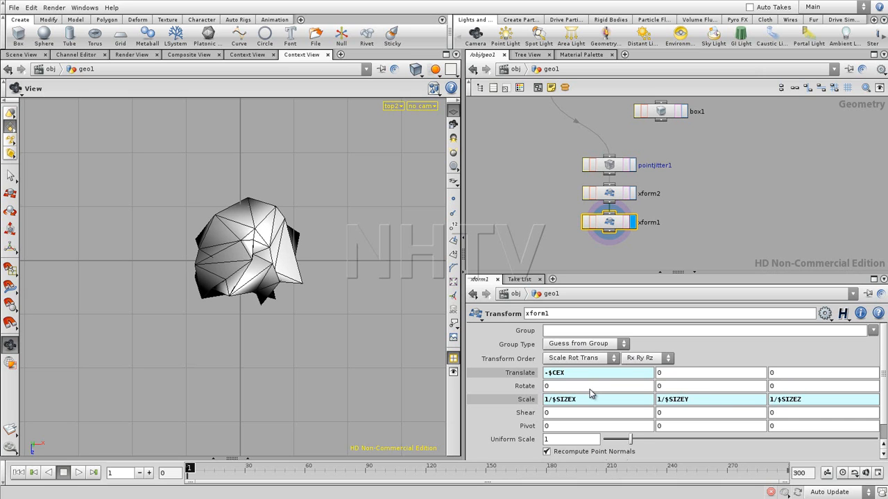
pyautogui.doubleClick(583, 375)
pyautogui.hotkey('ctrl', 'c')
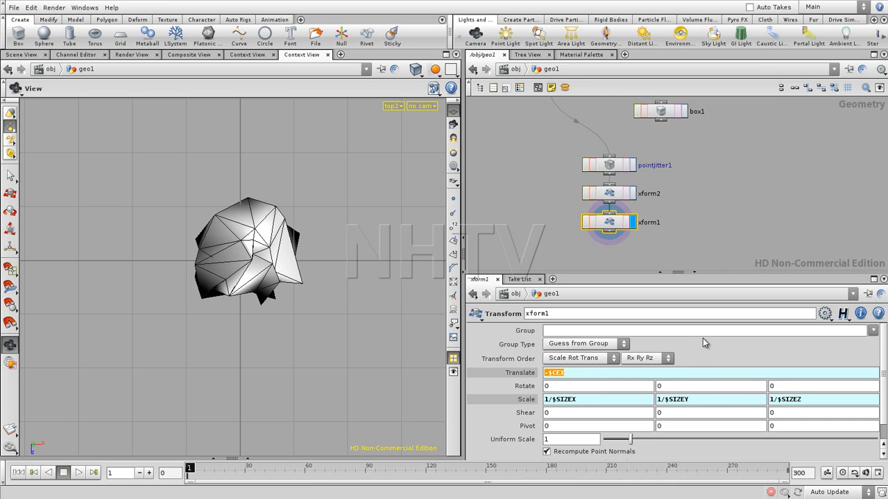
pyautogui.press('Return')
pyautogui.moveTo(679, 375); pyautogui.dragTo(645, 379)
pyautogui.hotkey('ctrl', 'v')
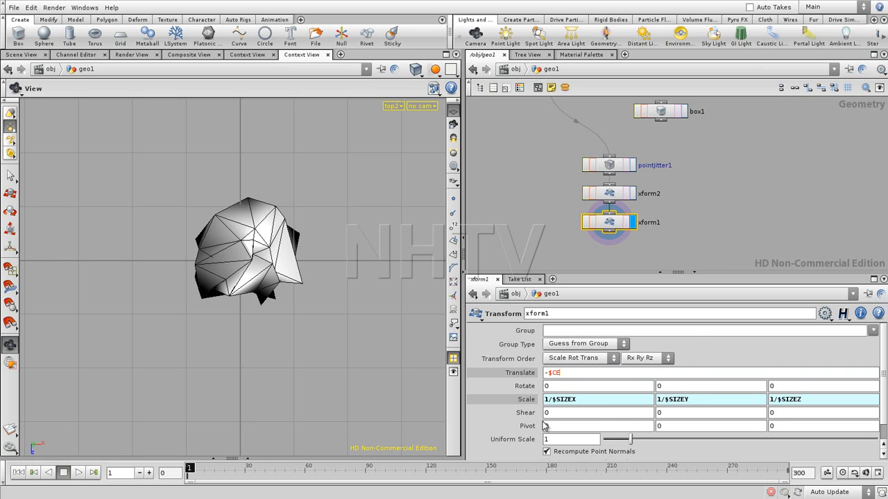
pyautogui.write('Y')
pyautogui.press('Return')
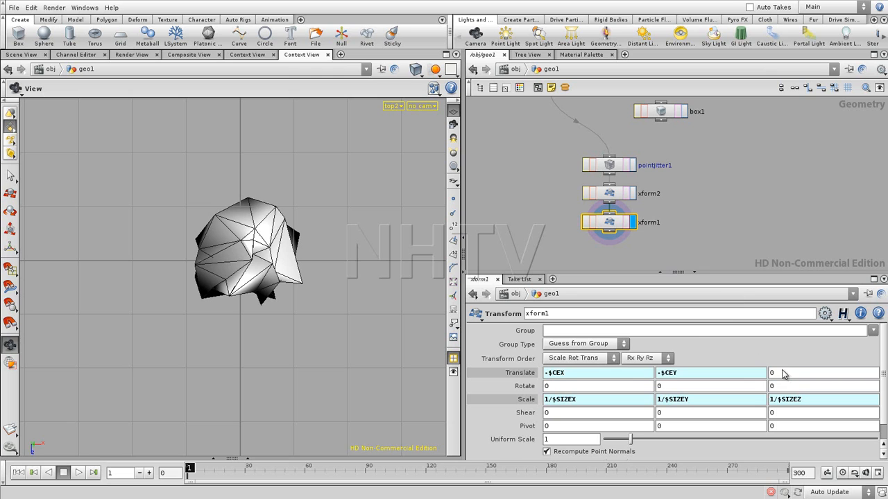
pyautogui.moveTo(786, 375); pyautogui.dragTo(763, 383)
pyautogui.write('-$CEX')
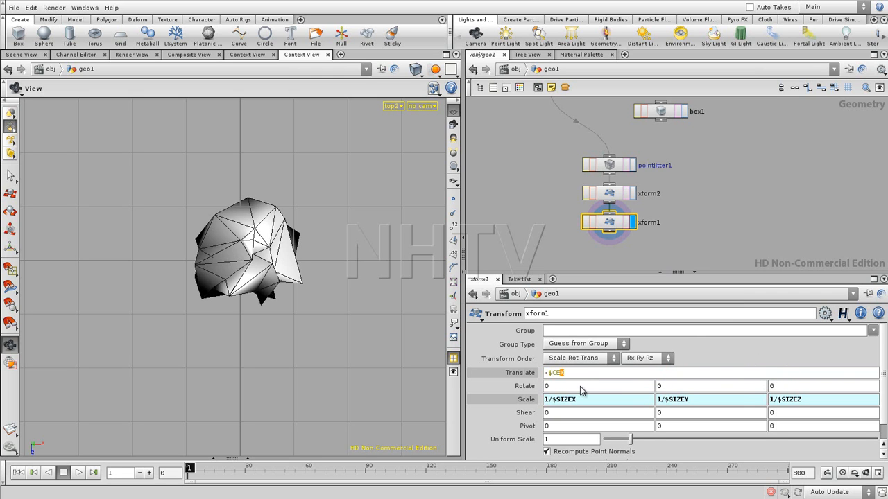
pyautogui.press('Return')
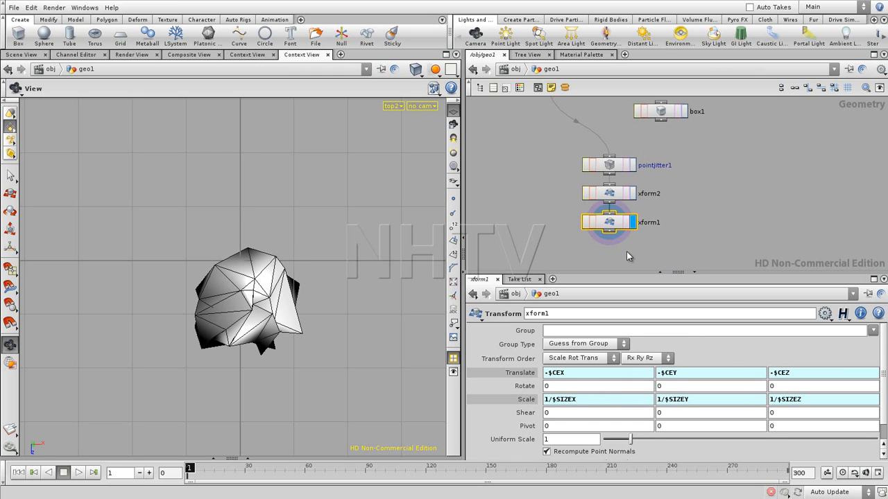
# - Set the seed of pointjitter1 to 3.75 to vary the jittered sphere
pyautogui.press('h')
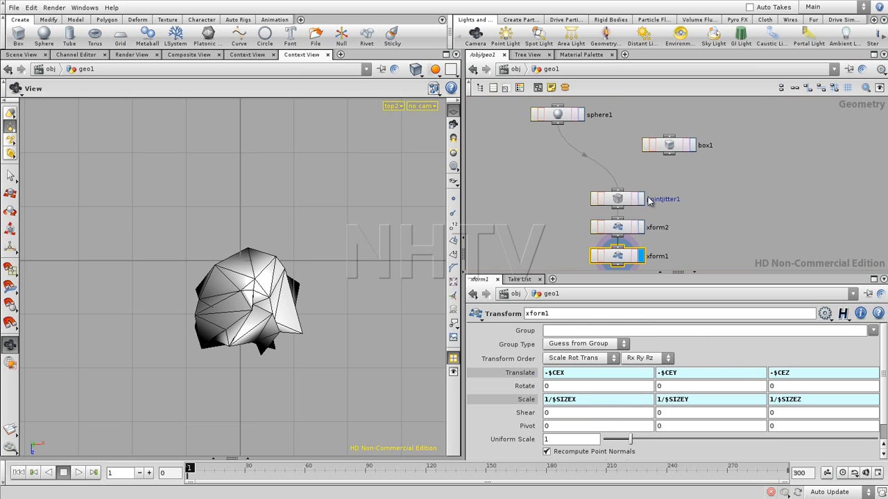
pyautogui.click(618, 201)
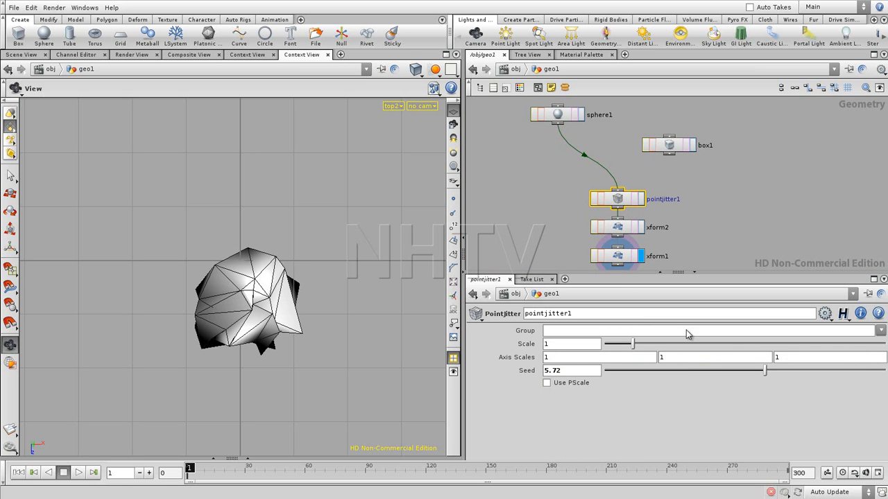
pyautogui.click(618, 258)
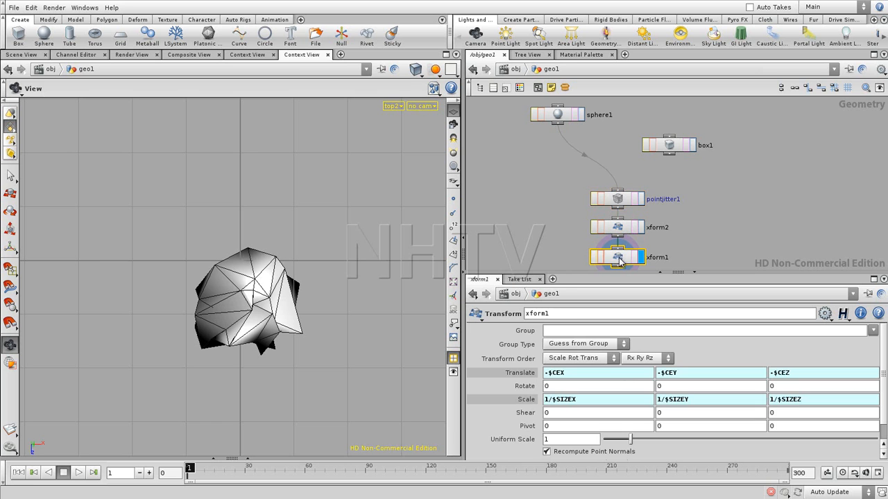
pyautogui.click(621, 203)
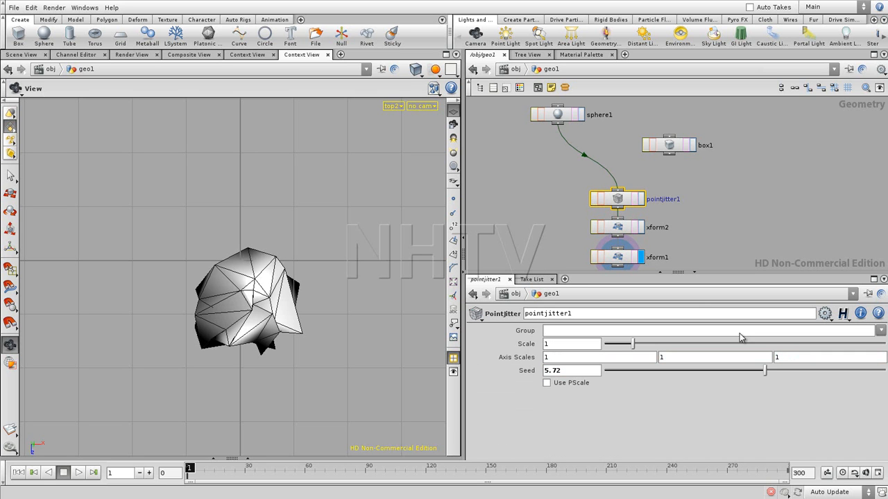
pyautogui.moveTo(768, 375); pyautogui.dragTo(710, 371)
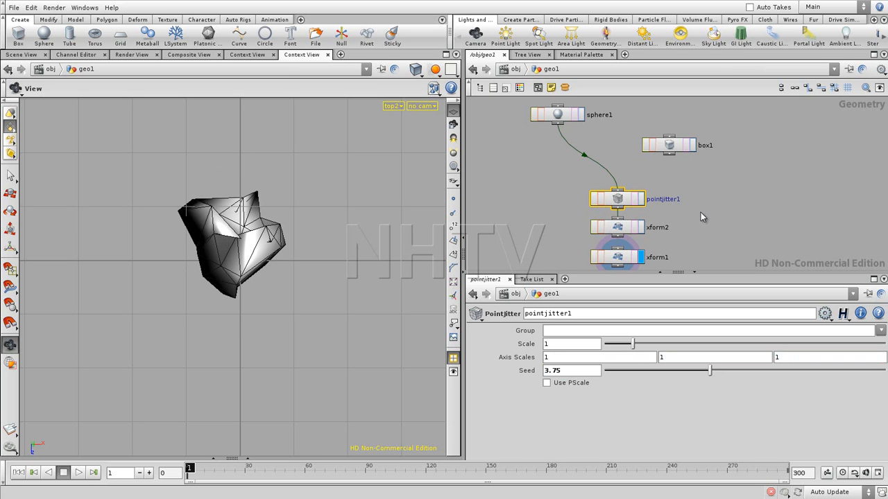
# - Show the parameters of xform1 and make the parameter pane taller
pyautogui.moveTo(701, 212); pyautogui.dragTo(692, 183, button='middle')
pyautogui.click(680, 209)
pyautogui.click(610, 231)
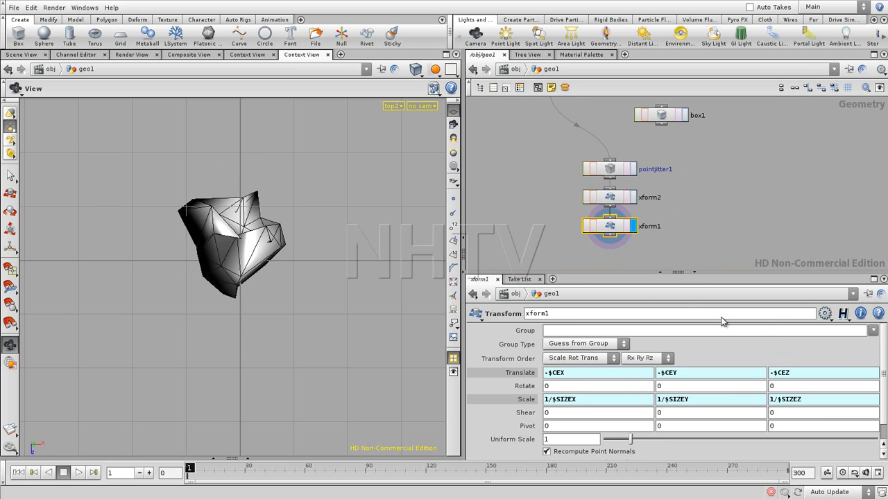
pyautogui.moveTo(740, 276); pyautogui.dragTo(739, 254)
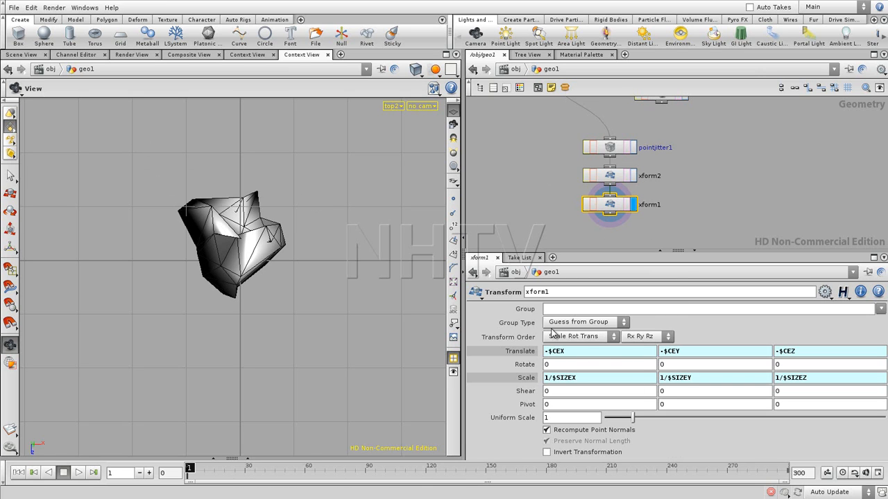
# - Set the seed of pointjitter1 to 3.1, and change the transform order of xform1 to Trans Rot Scale
pyautogui.click(609, 148)
pyautogui.moveTo(710, 351); pyautogui.dragTo(692, 349)
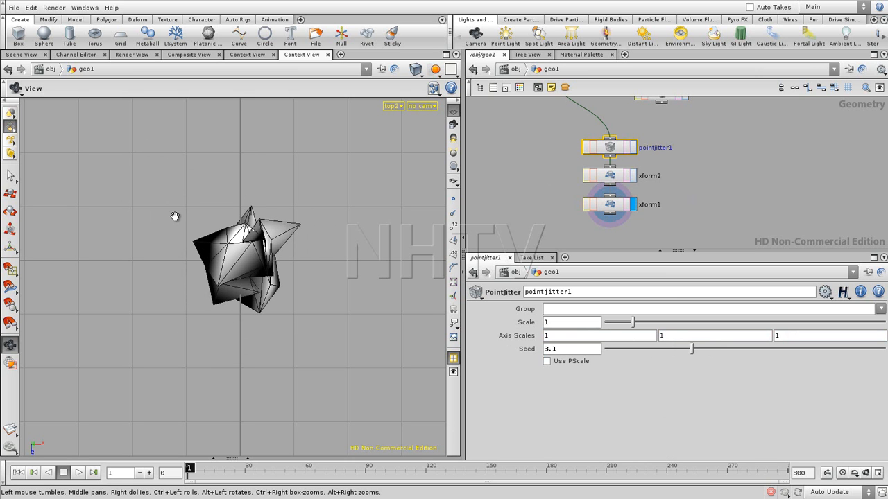
pyautogui.click(618, 204)
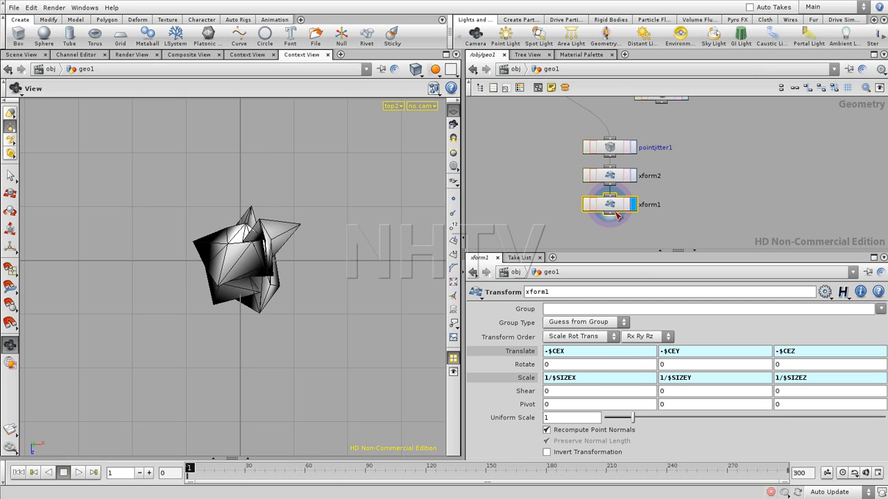
pyautogui.click(603, 340)
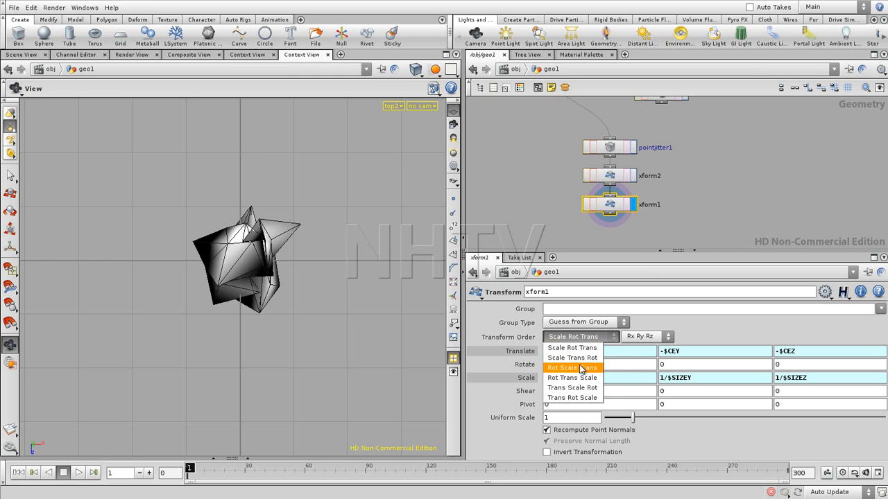
pyautogui.click(570, 399)
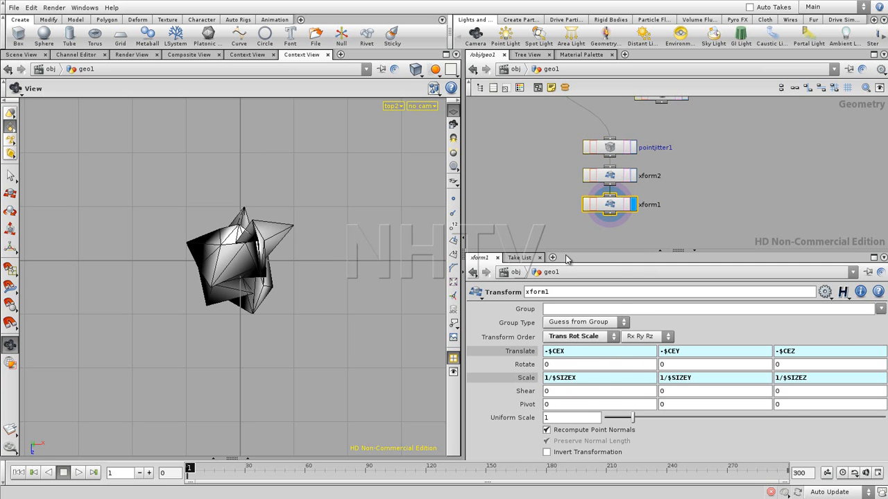
# - Feed box1 into pointjitter1 instead of sphere1, and set the seed of pointjitter1 to 3.48
pyautogui.click(622, 147)
pyautogui.moveTo(688, 352); pyautogui.dragTo(716, 347)
pyautogui.moveTo(703, 165); pyautogui.dragTo(699, 240, button='middle')
pyautogui.click(610, 212)
pyautogui.moveTo(702, 208); pyautogui.dragTo(690, 130, button='middle')
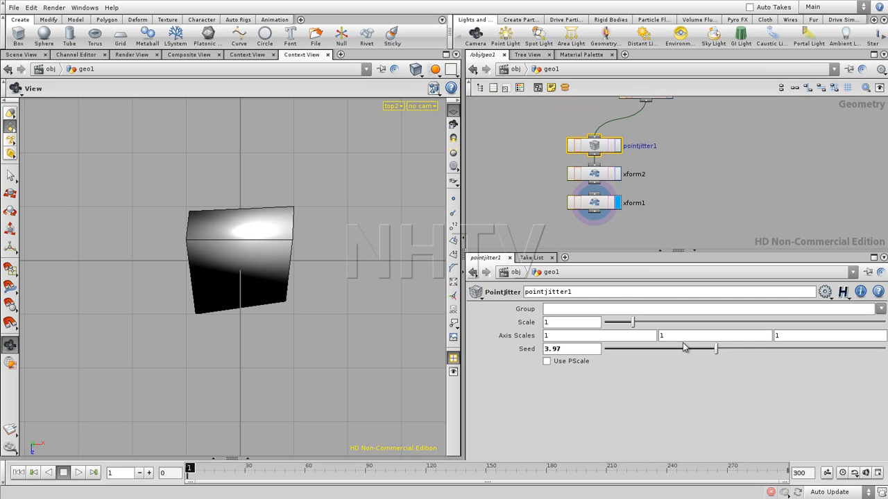
pyautogui.moveTo(711, 349)
pyautogui.mouseDown()
pyautogui.moveTo(651, 354)
pyautogui.moveTo(702, 349)
pyautogui.mouseUp()
pyautogui.click(667, 240)
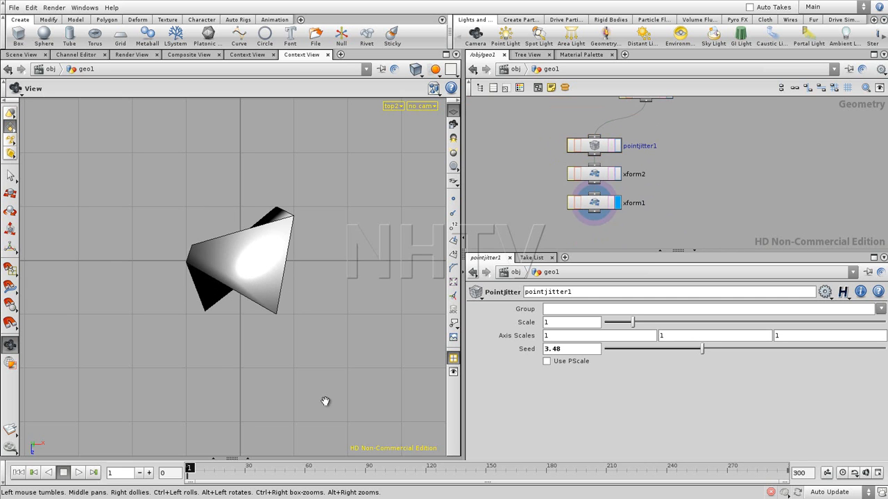
# - Switch the viewport to the perspective view and examine the centred, scaled shape from several angles
pyautogui.hotkey('space', '1')
pyautogui.moveTo(249, 314); pyautogui.dragTo(259, 297)
pyautogui.moveTo(260, 297); pyautogui.dragTo(246, 328, button='middle')
pyautogui.moveTo(247, 328); pyautogui.dragTo(301, 400, button='right')
pyautogui.moveTo(301, 400); pyautogui.dragTo(273, 363)
pyautogui.moveTo(273, 363); pyautogui.dragTo(294, 309, button='middle')
# - Add a Transform node below xform1, connect it to xform1's output and set it as the displayed node
pyautogui.moveTo(659, 220); pyautogui.dragTo(634, 154, button='middle')
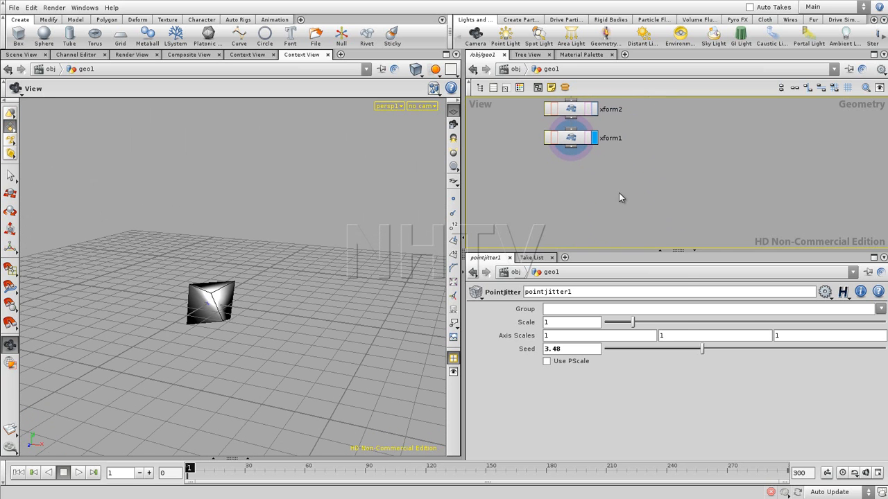
pyautogui.press('Tab')
pyautogui.write('tr')
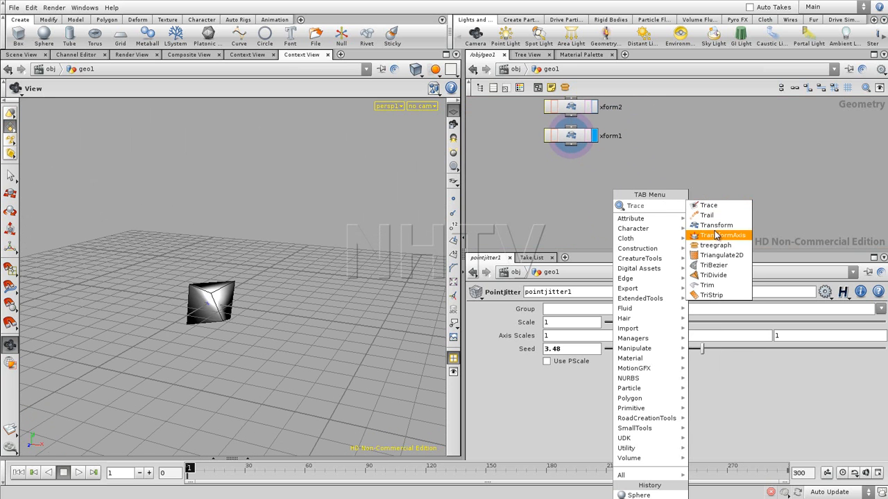
pyautogui.click(716, 228)
pyautogui.click(589, 200)
pyautogui.click(572, 145)
pyautogui.click(610, 192)
pyautogui.moveTo(613, 204); pyautogui.dragTo(621, 205)
pyautogui.click(640, 203)
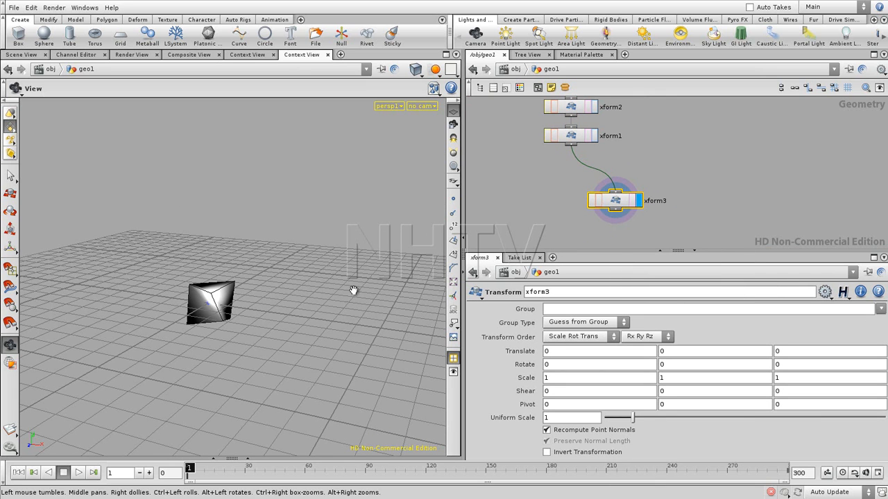
# - Move the shape along the X axis with xform3 and set its X translation to 3
pyautogui.press('Return')
pyautogui.moveTo(231, 309); pyautogui.dragTo(369, 317)
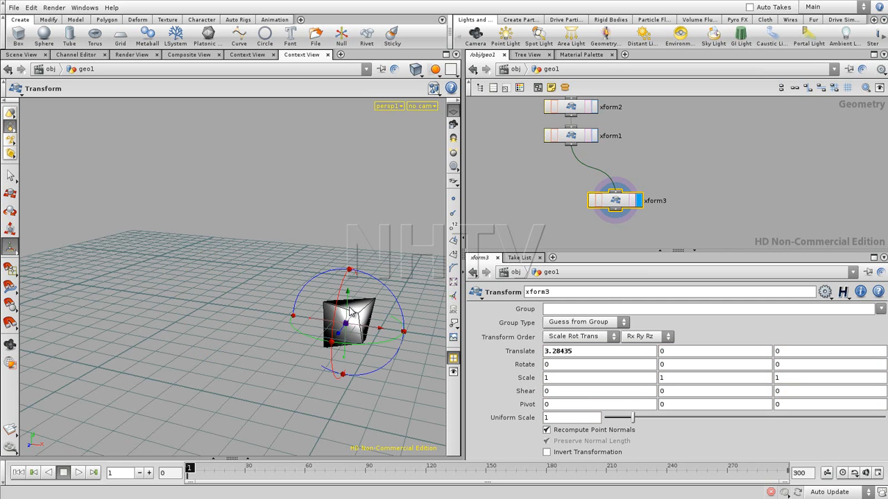
pyautogui.keyDown('alt'); pyautogui.moveTo(276, 301); pyautogui.dragTo(310, 315); pyautogui.keyUp('alt')
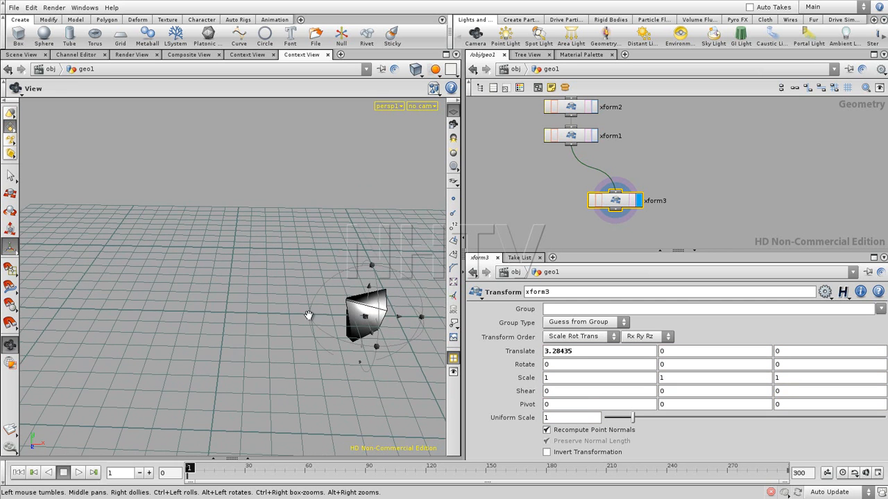
pyautogui.moveTo(581, 353); pyautogui.dragTo(529, 352)
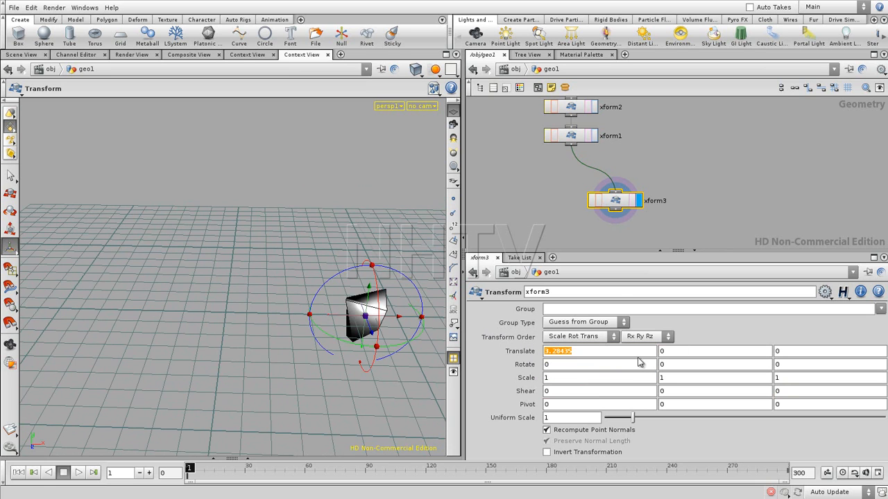
pyautogui.write('3')
pyautogui.press('Return')
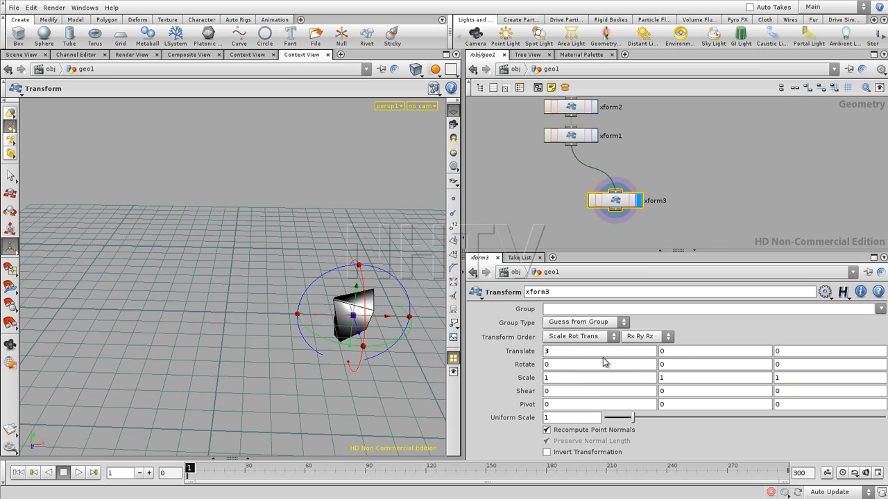
# - Set the Y scale of xform3 to 5 and its Y translation to 2.5
pyautogui.click(677, 379)
pyautogui.write('5')
pyautogui.press('Return')
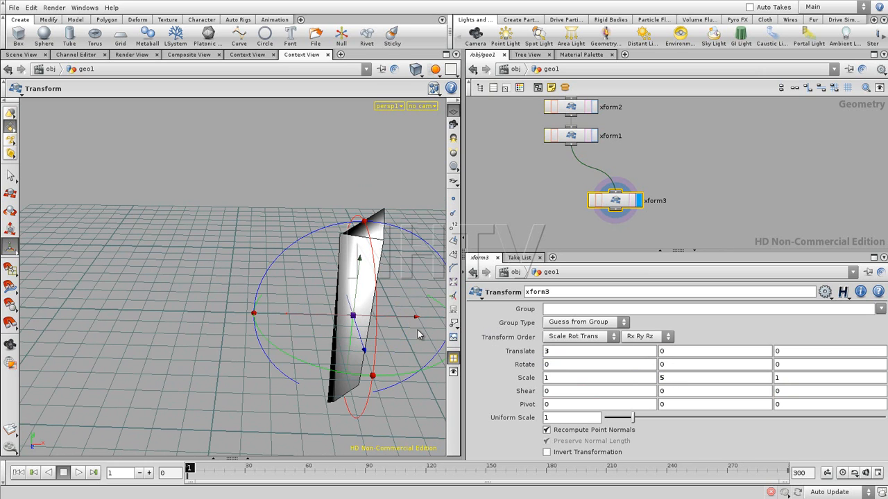
pyautogui.click(665, 355)
pyautogui.write('2.5')
pyautogui.press('Return')
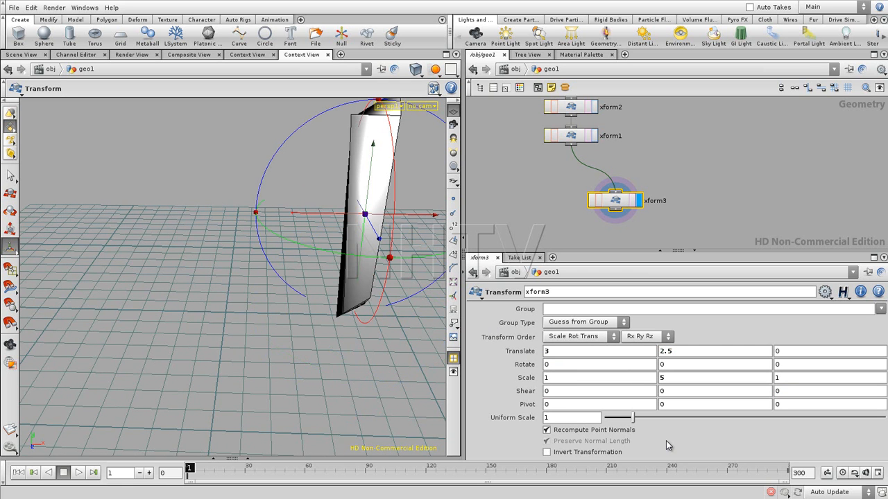
# - Set the seed of pointjitter1 to 2.43 to vary the shape entering the transform chain
pyautogui.click(687, 198)
pyautogui.keyDown('alt'); pyautogui.moveTo(302, 306); pyautogui.dragTo(250, 350); pyautogui.keyUp('alt')
pyautogui.keyDown('alt'); pyautogui.moveTo(250, 350); pyautogui.dragTo(247, 355, button='right'); pyautogui.keyUp('alt')
pyautogui.keyDown('alt'); pyautogui.moveTo(247, 355); pyautogui.dragTo(343, 335); pyautogui.keyUp('alt')
pyautogui.moveTo(691, 149); pyautogui.dragTo(684, 204, button='middle')
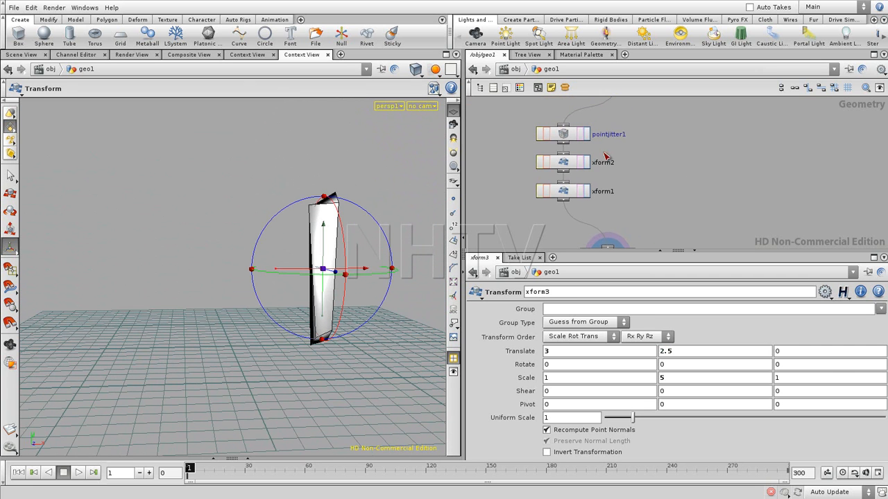
pyautogui.click(563, 134)
pyautogui.moveTo(563, 136); pyautogui.dragTo(563, 137)
pyautogui.moveTo(702, 349); pyautogui.dragTo(673, 350)
# - Add a Torus node near box1, above pointjitter1
pyautogui.moveTo(701, 138); pyautogui.dragTo(687, 231, button='middle')
pyautogui.moveTo(600, 173); pyautogui.dragTo(590, 140)
pyautogui.click(645, 187)
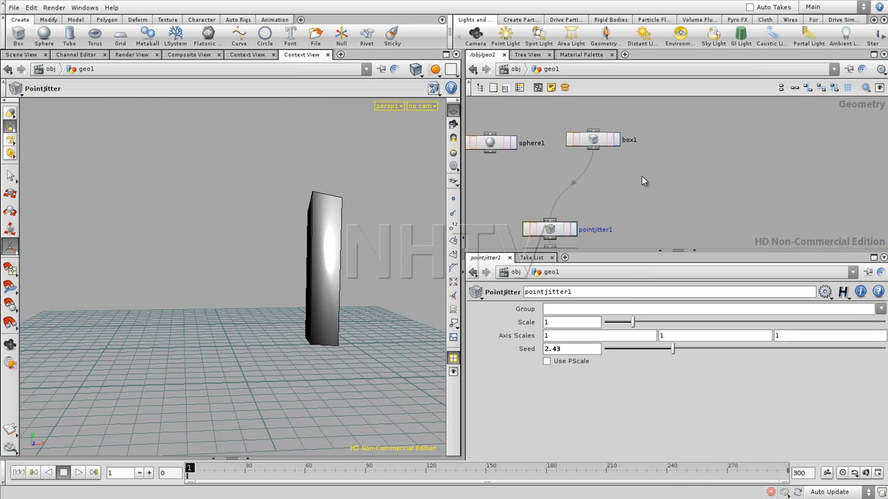
pyautogui.press('Tab')
pyautogui.write('Torus')
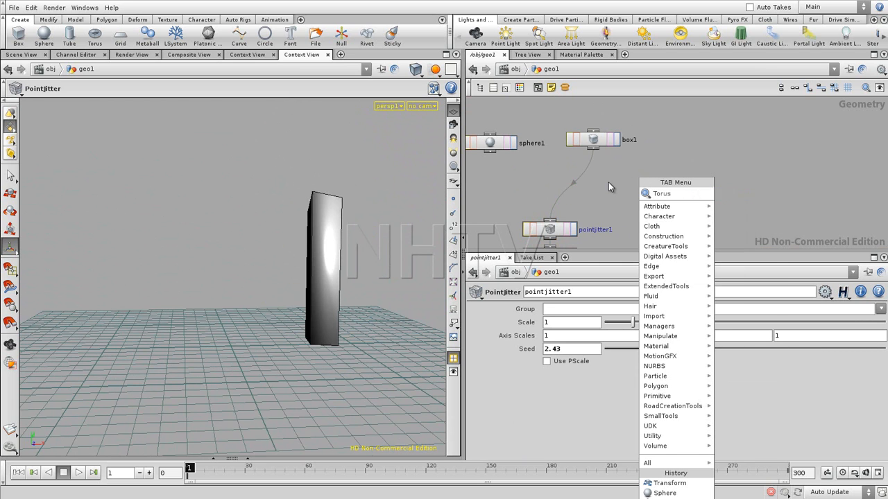
pyautogui.press('Return')
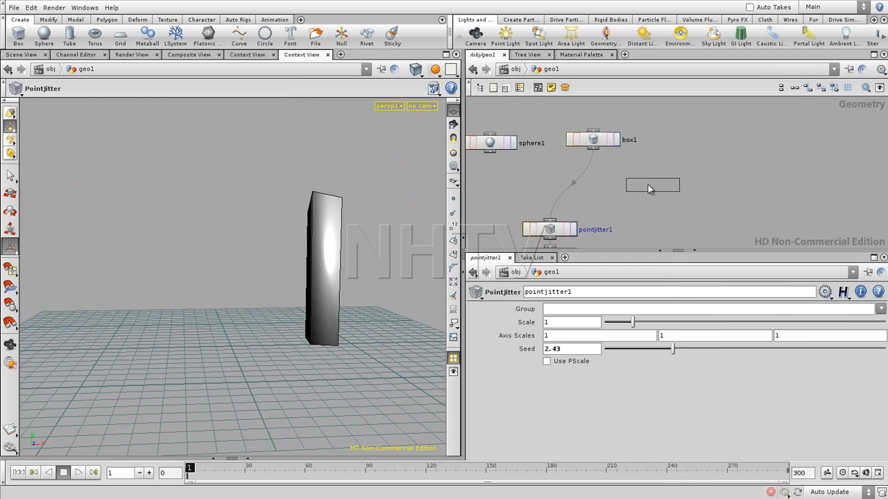
pyautogui.click(656, 184)
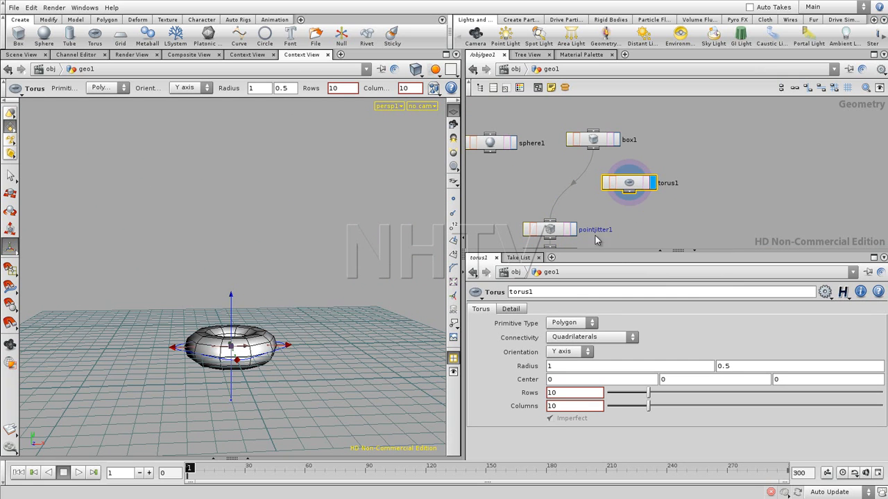
# - Feed torus1 into pointjitter1 in place of box1 and set xform3 as the displayed node
pyautogui.moveTo(632, 194); pyautogui.dragTo(556, 219)
pyautogui.click(572, 230)
pyautogui.moveTo(659, 221); pyautogui.dragTo(641, 118, button='middle')
pyautogui.click(606, 239)
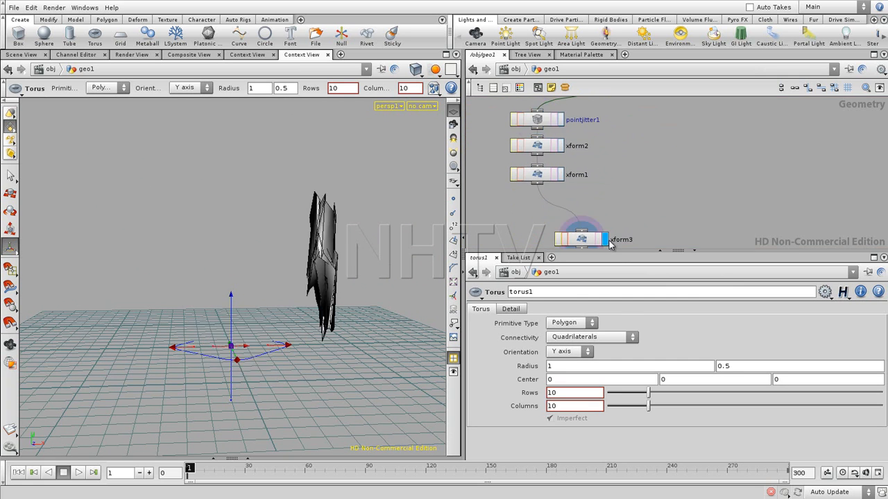
# - Bypass pointjitter1 and select xform2 to show its transform settings
pyautogui.moveTo(641, 172); pyautogui.dragTo(652, 222, button='middle')
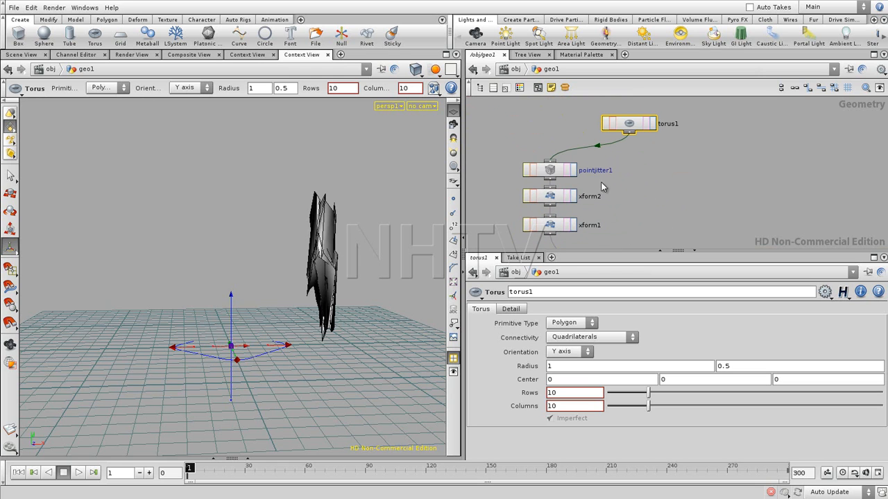
pyautogui.click(527, 170)
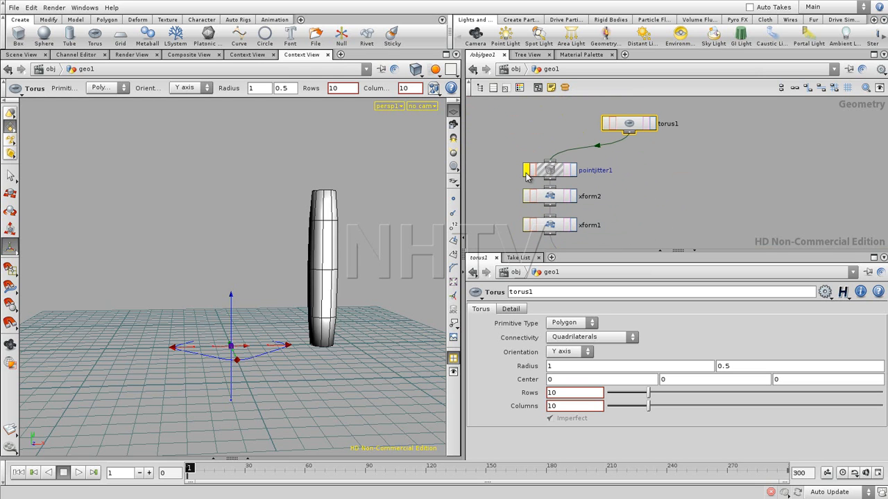
pyautogui.keyDown('alt'); pyautogui.moveTo(331, 223); pyautogui.dragTo(348, 230); pyautogui.keyUp('alt')
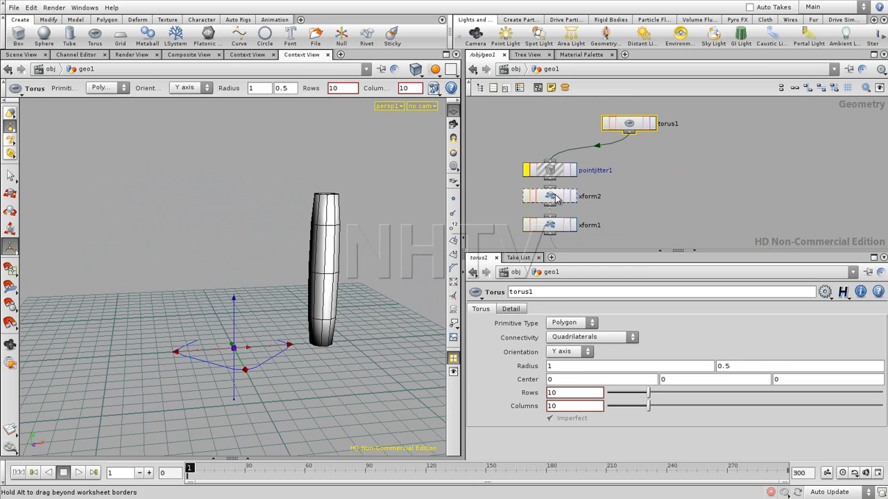
pyautogui.click(558, 199)
pyautogui.moveTo(277, 232); pyautogui.dragTo(202, 397)
pyautogui.moveTo(156, 300); pyautogui.dragTo(265, 268)
# - Add a Copy node in the empty network area beside the existing node chain
pyautogui.moveTo(673, 194); pyautogui.dragTo(632, 106, button='middle')
pyautogui.scroll(-3, 674, 153)
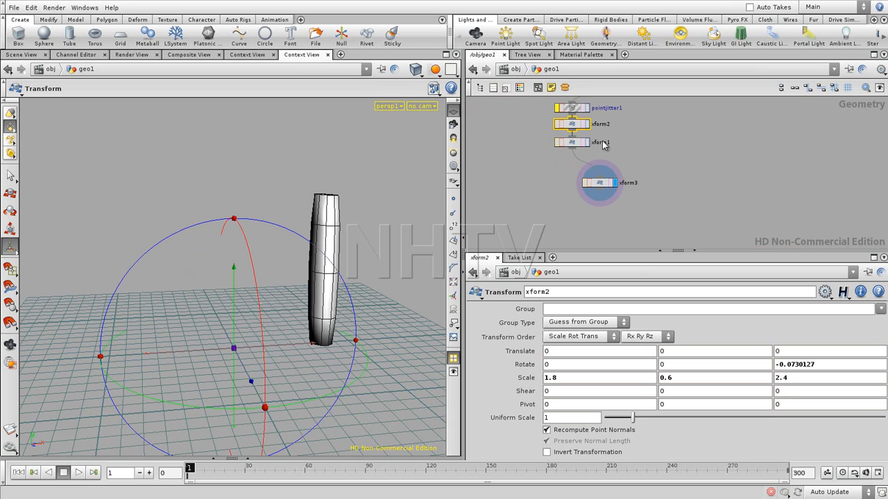
pyautogui.moveTo(649, 141); pyautogui.dragTo(555, 219, button='middle')
pyautogui.scroll(-2, 636, 177)
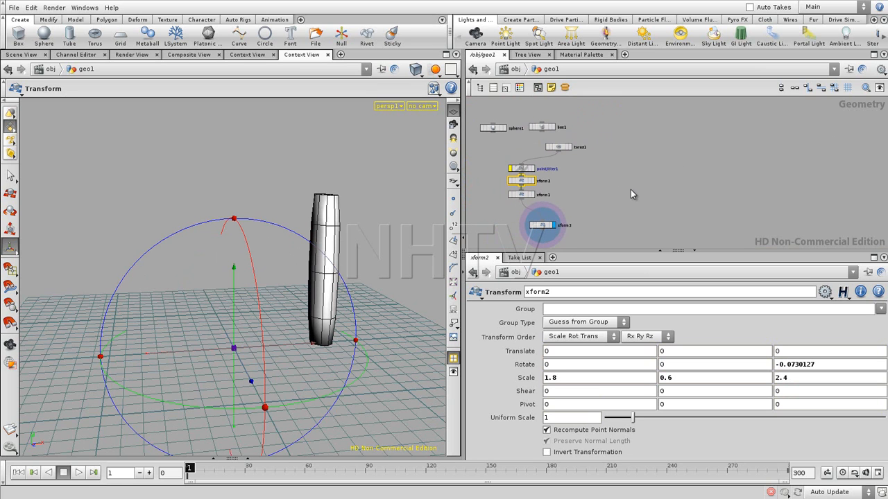
pyautogui.moveTo(659, 166); pyautogui.dragTo(630, 169, button='middle')
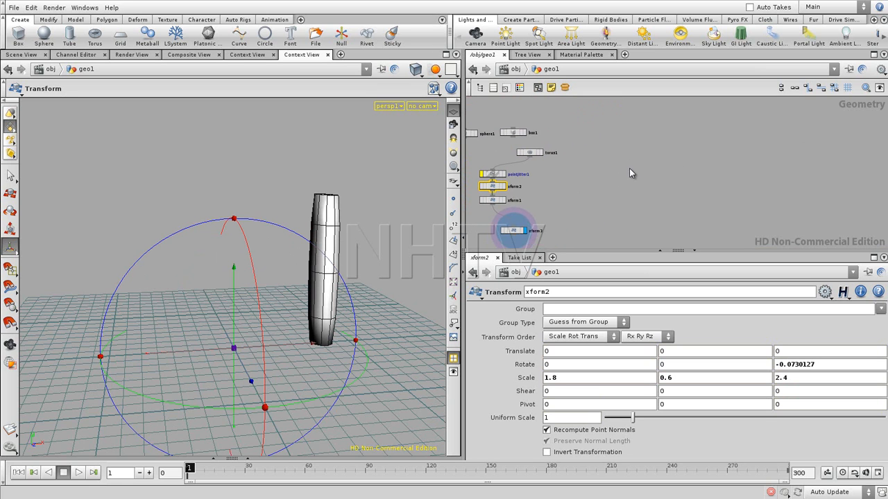
pyautogui.click(638, 162)
pyautogui.press('Tab')
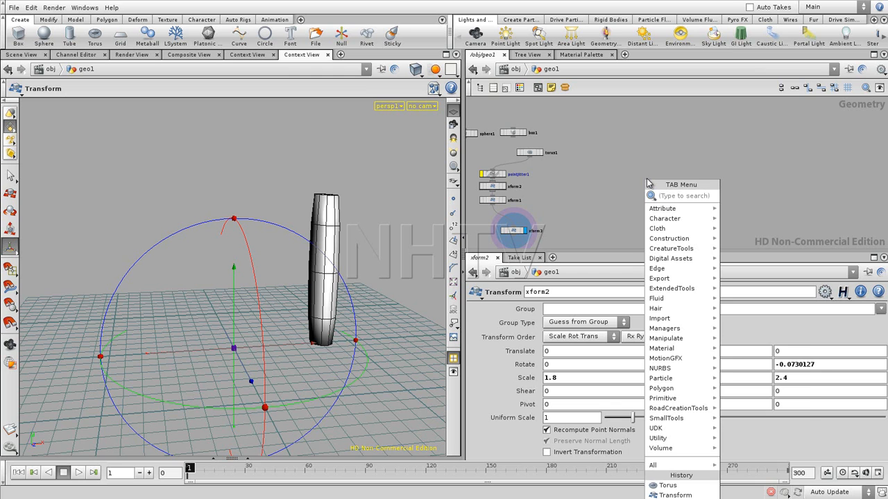
pyautogui.write('copy')
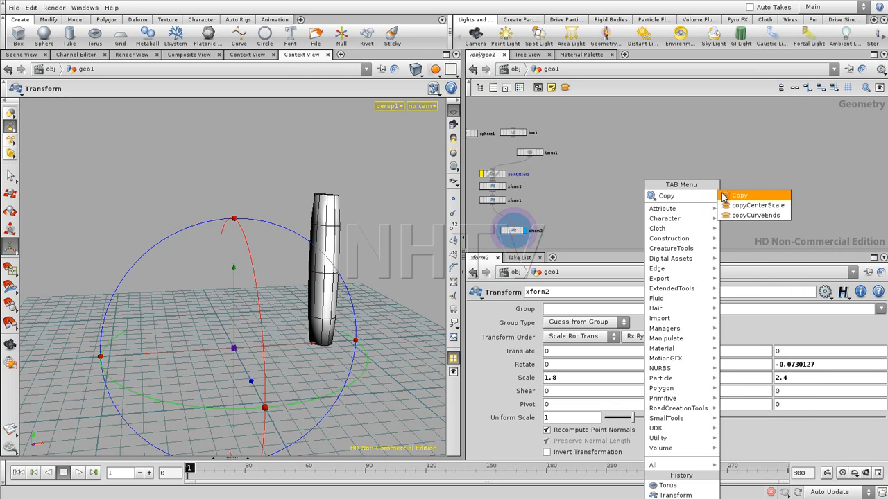
pyautogui.click(736, 197)
pyautogui.click(668, 188)
# - Place box1 above copy1 and set its size to 1 on all three axes
pyautogui.moveTo(512, 134); pyautogui.dragTo(656, 155)
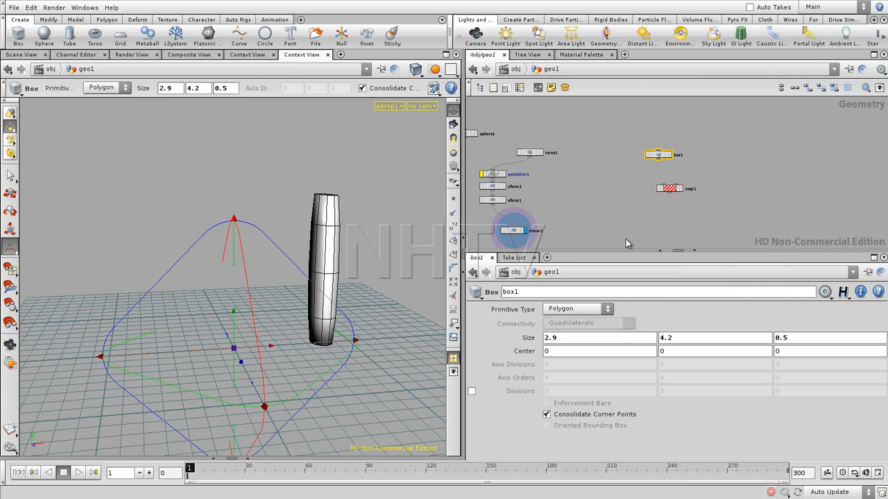
pyautogui.doubleClick(568, 338)
pyautogui.write('1')
pyautogui.press('Return')
pyautogui.doubleClick(665, 338)
pyautogui.write('1')
pyautogui.press('Return')
pyautogui.doubleClick(780, 338)
pyautogui.write('1')
pyautogui.press('Return')
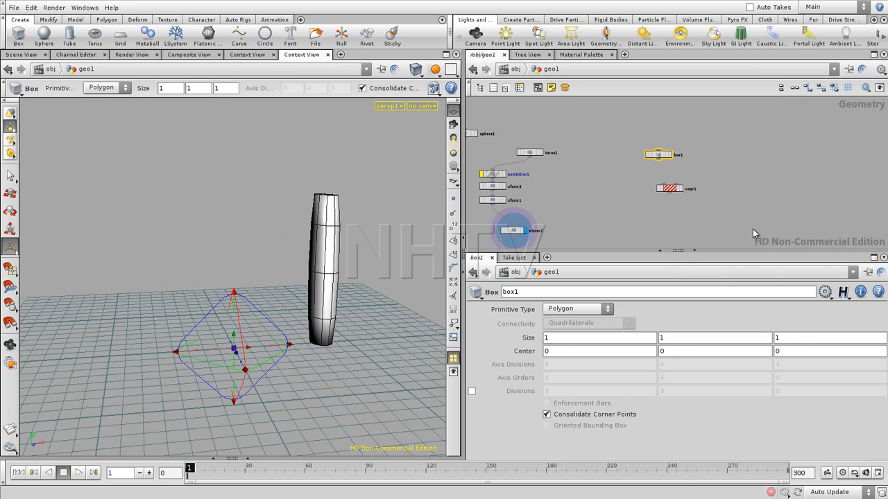
# - Add a Line node beside box1, above copy1
pyautogui.moveTo(707, 176); pyautogui.dragTo(681, 191, button='middle')
pyautogui.scroll(4, 684, 192)
pyautogui.moveTo(577, 148); pyautogui.dragTo(535, 161)
pyautogui.moveTo(668, 190); pyautogui.dragTo(655, 211, button='middle')
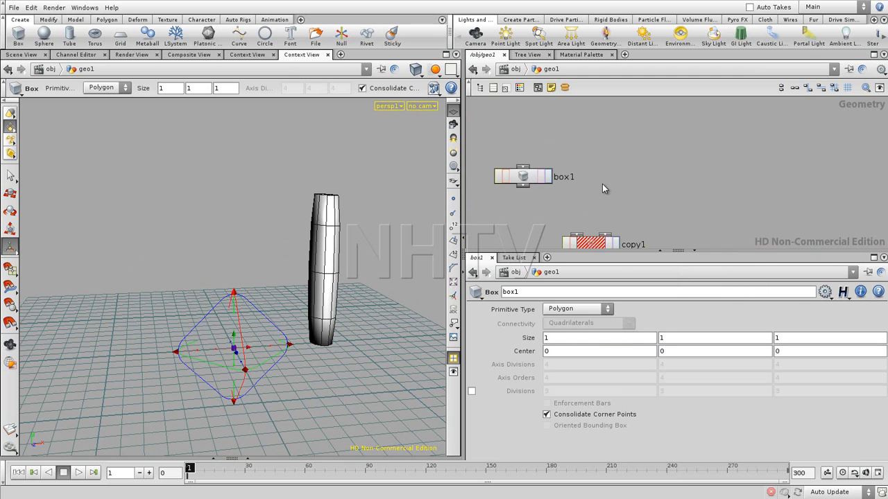
pyautogui.press('Tab')
pyautogui.write('Line')
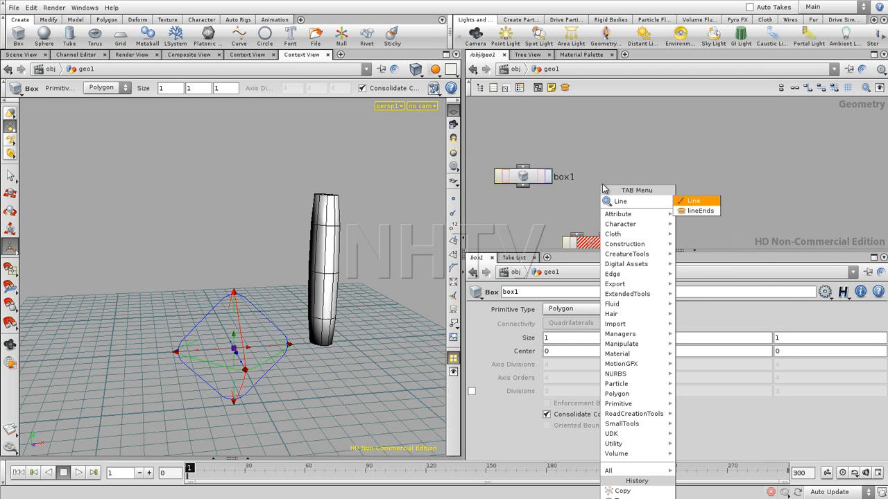
pyautogui.press('Return')
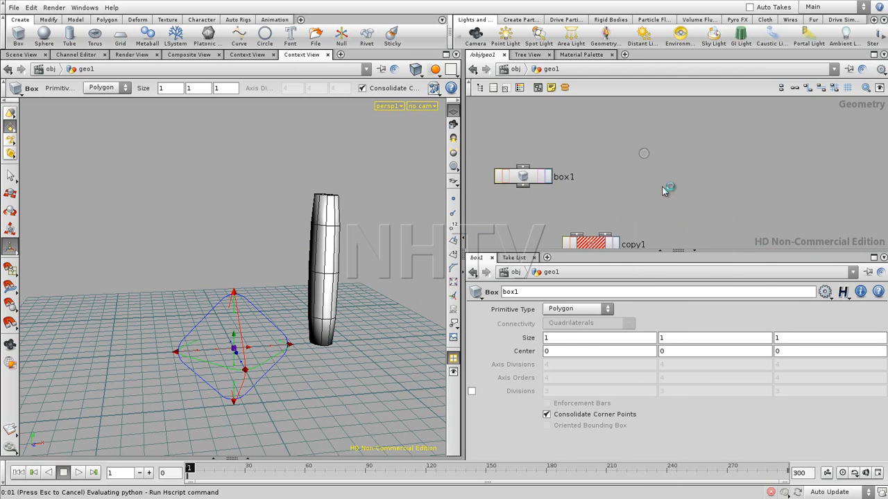
pyautogui.click(664, 191)
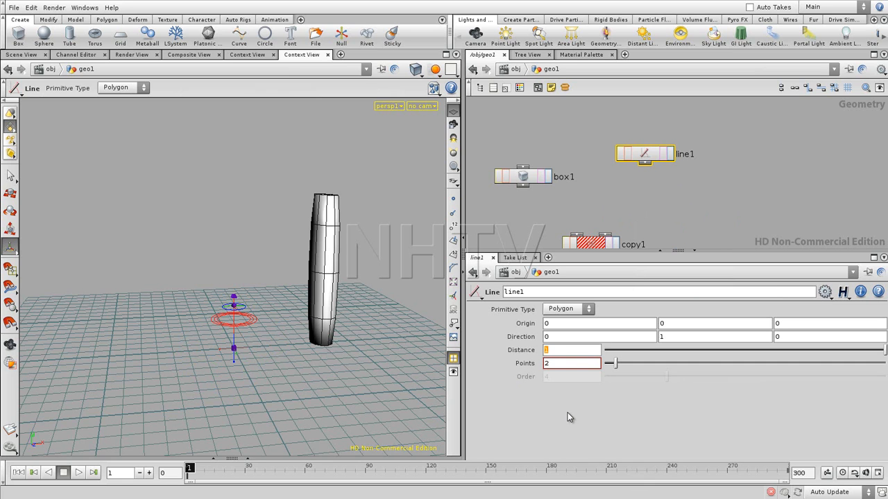
# - Set the distance of line1 to 10 and its number of points to 10
pyautogui.write('10')
pyautogui.press('Return')
pyautogui.doubleClick(548, 367)
pyautogui.press('Return')
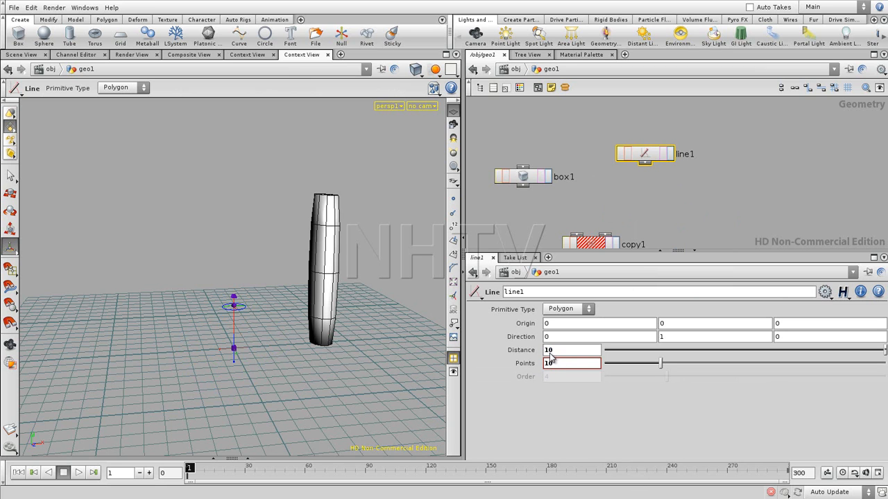
# - Connect box1 to the first input and line1 to the second input of copy1, and display copy1
pyautogui.moveTo(644, 162); pyautogui.dragTo(608, 238)
pyautogui.moveTo(523, 184); pyautogui.dragTo(569, 240)
pyautogui.moveTo(651, 219); pyautogui.dragTo(644, 173, button='middle')
pyautogui.click(607, 197)
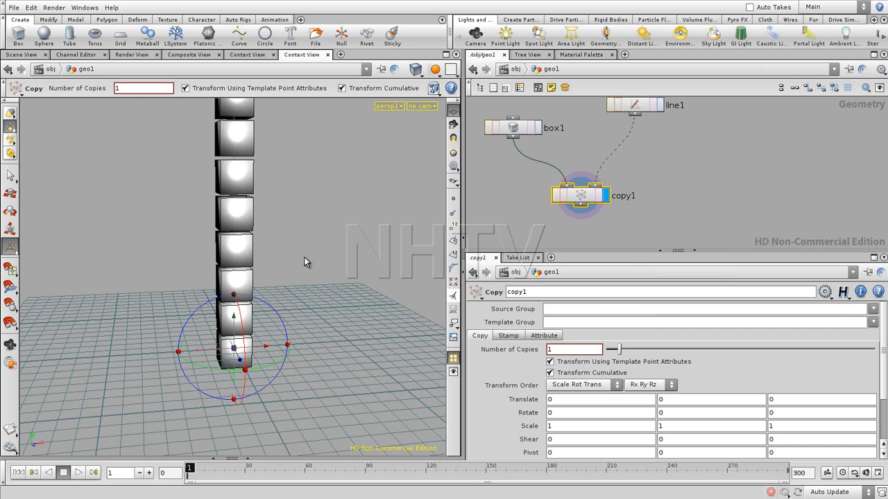
pyautogui.press('Escape')
pyautogui.moveTo(293, 204); pyautogui.dragTo(275, 303)
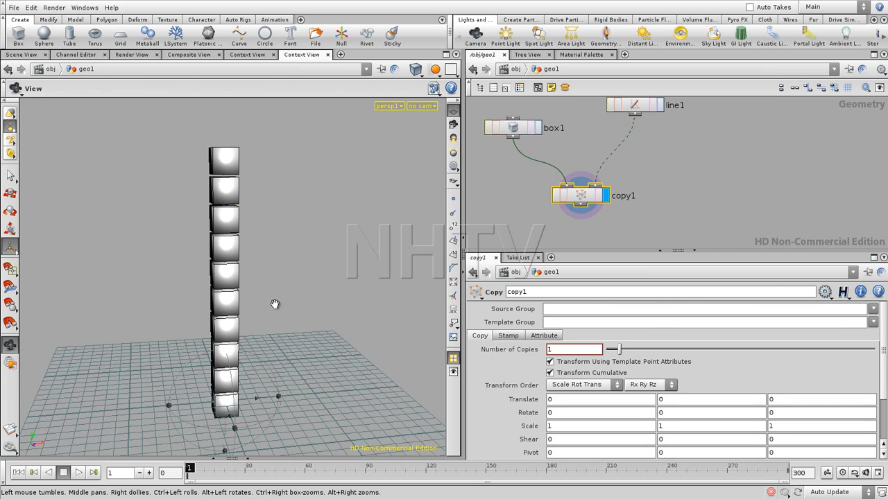
pyautogui.press('Return')
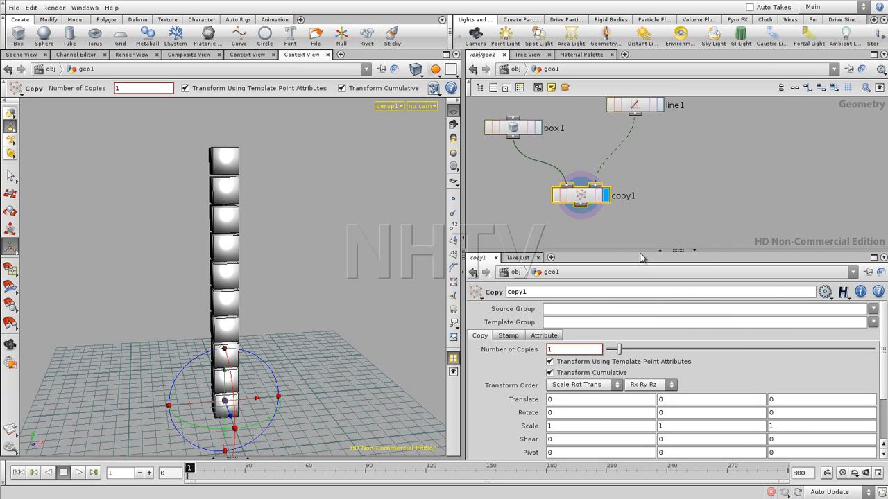
# - Open the parameter interface editor for copy1 and collapse its Copy, Stamp and Attribute folders
pyautogui.moveTo(644, 250); pyautogui.dragTo(646, 211)
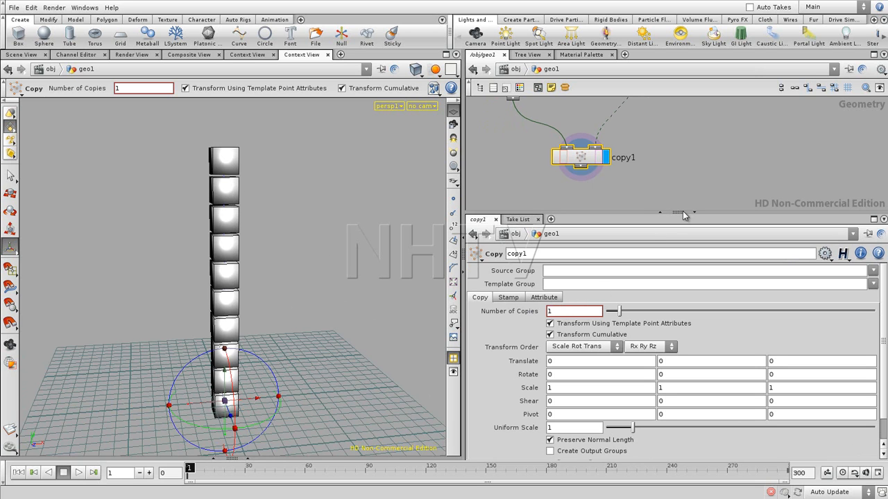
pyautogui.moveTo(633, 212); pyautogui.dragTo(634, 230)
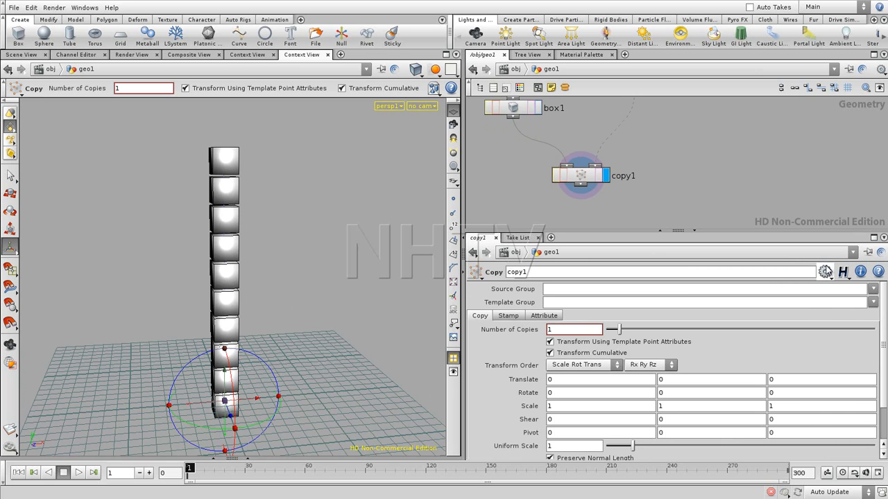
pyautogui.click(826, 273)
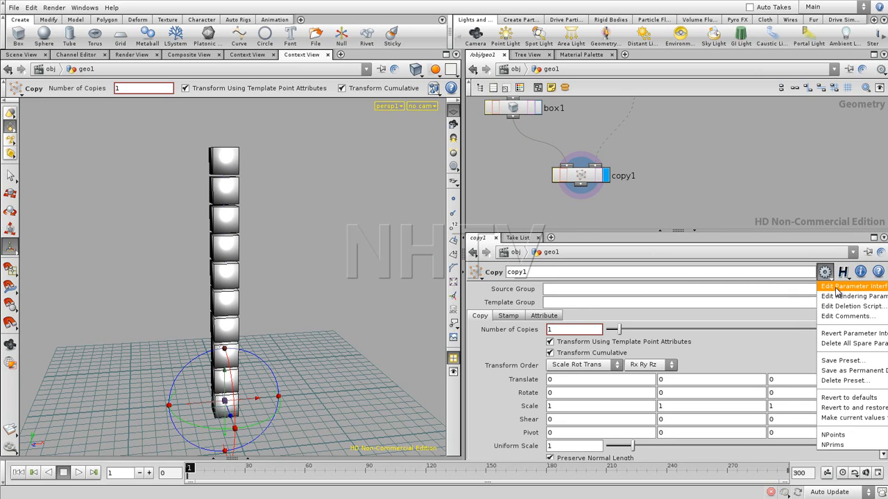
pyautogui.click(839, 286)
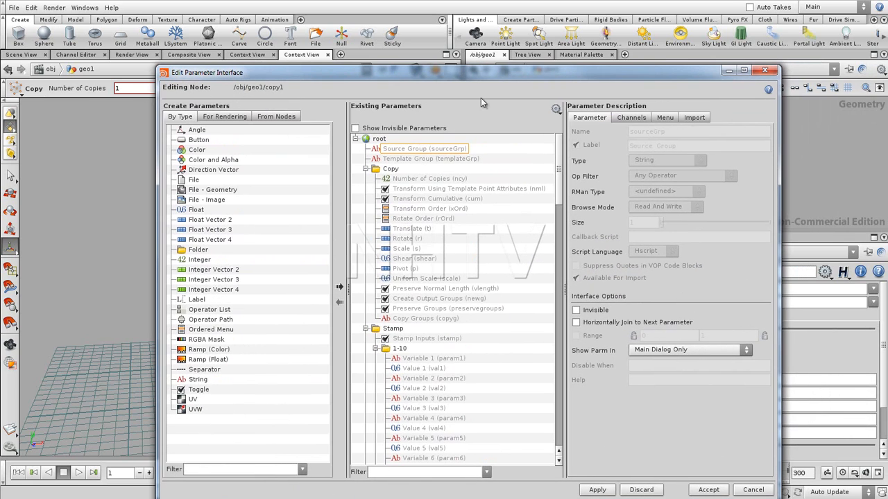
pyautogui.click(366, 168)
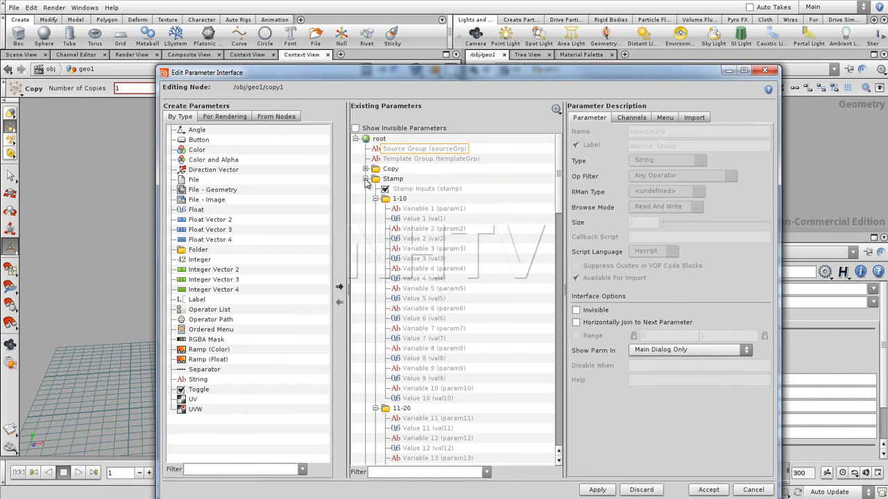
pyautogui.click(366, 179)
pyautogui.click(366, 189)
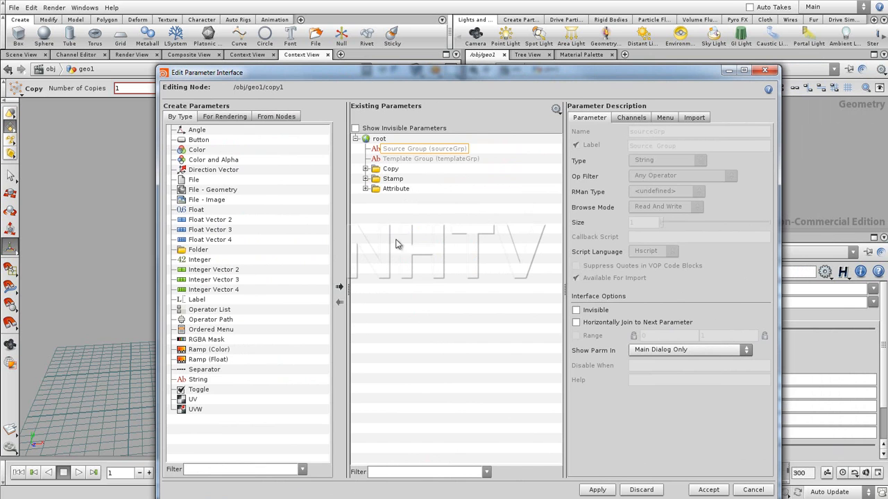
# - Add a folder labelled "My controls" after the Attribute folder in copy1's existing parameters
pyautogui.moveTo(195, 252); pyautogui.dragTo(402, 205)
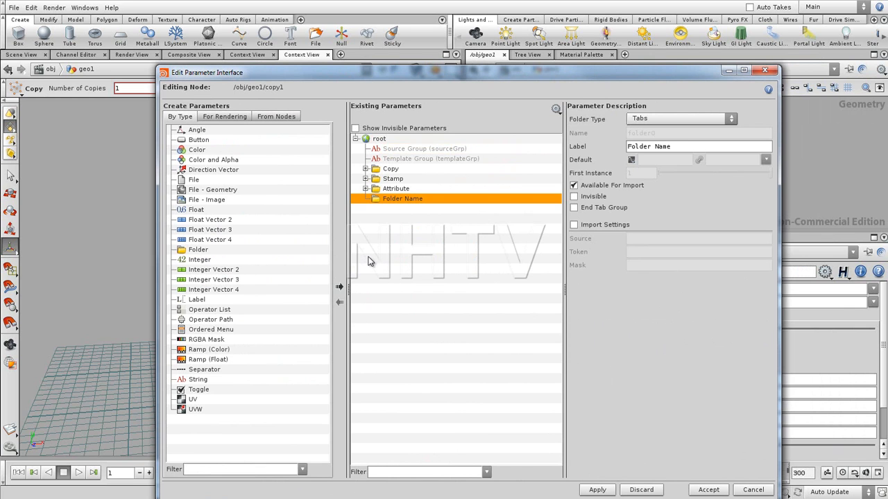
pyautogui.doubleClick(680, 151)
pyautogui.press('BackSpace')
pyautogui.write('My controls')
# - Add a float parameter named csize with the label "Curve size" inside the My controls folder and apply the interface change
pyautogui.moveTo(194, 214); pyautogui.dragTo(400, 199)
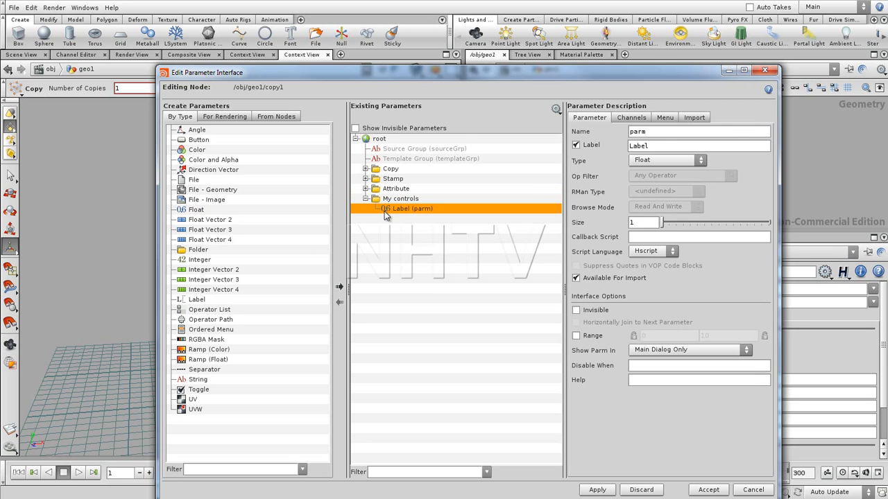
pyautogui.doubleClick(651, 134)
pyautogui.doubleClick(649, 147)
pyautogui.write('C')
pyautogui.press('Return')
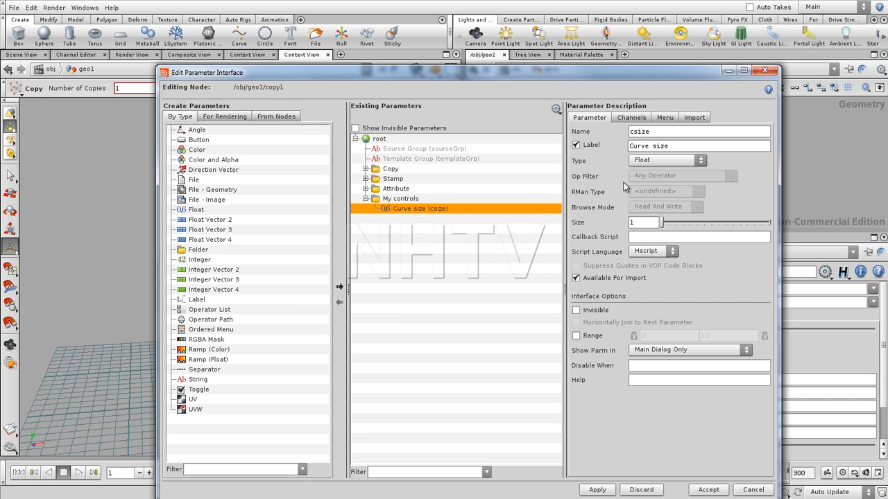
pyautogui.click(598, 490)
pyautogui.click(729, 70)
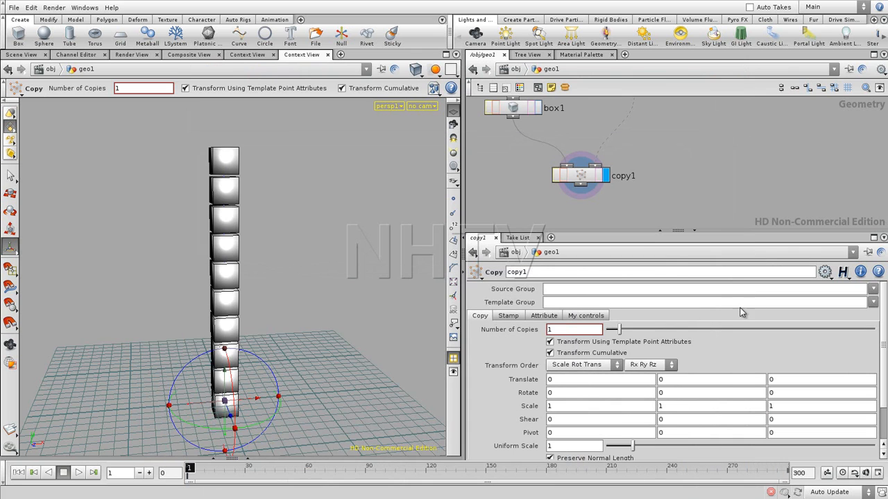
# - Set a keyframe of 0 on copy1's Curve size parameter at frame 1 and check its underlying expression
pyautogui.click(582, 316)
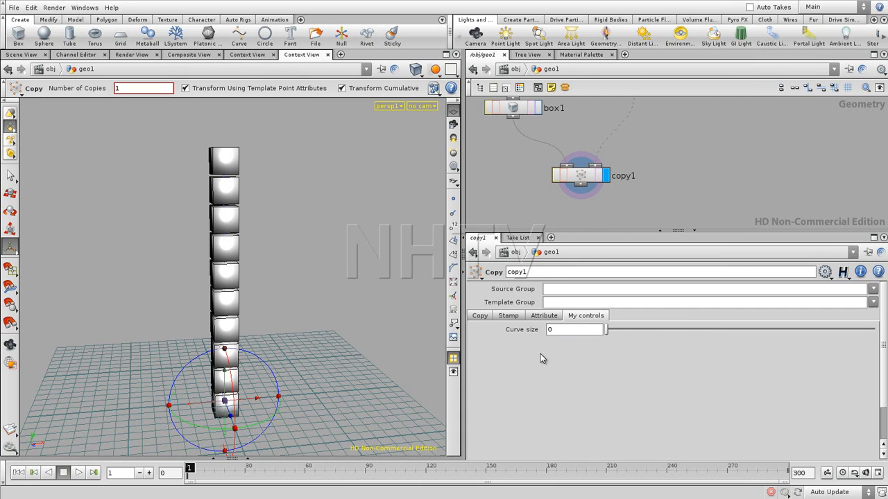
pyautogui.moveTo(537, 335)
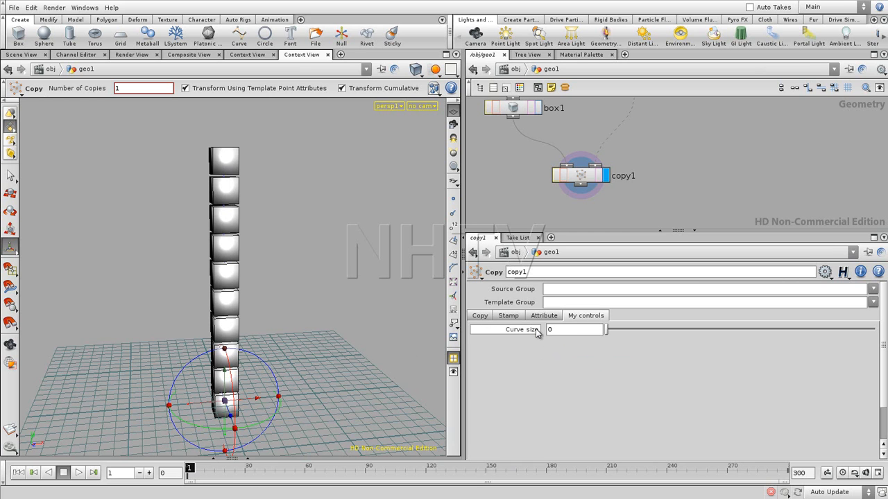
pyautogui.keyDown('alt'); pyautogui.click(563, 330); pyautogui.keyUp('alt')
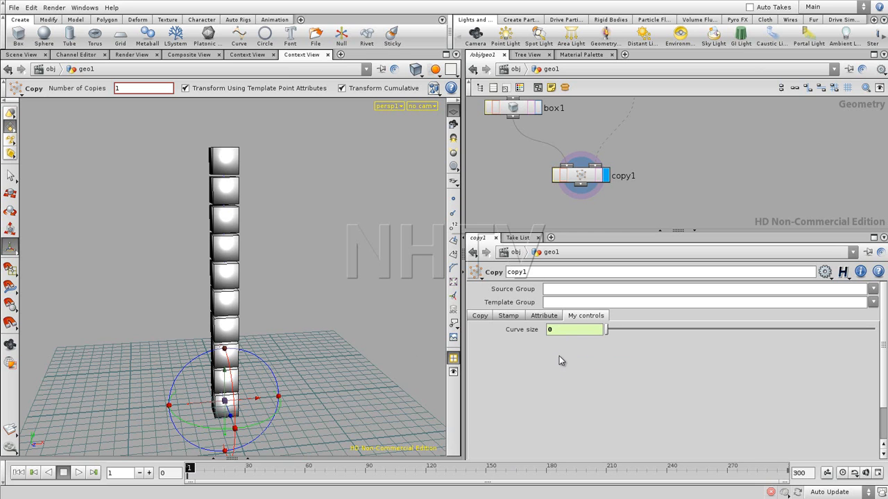
pyautogui.click(516, 334)
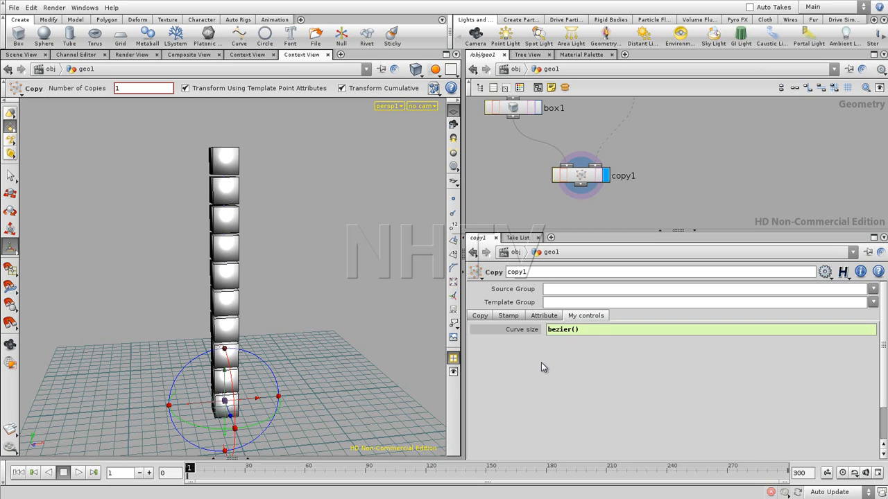
pyautogui.click(525, 332)
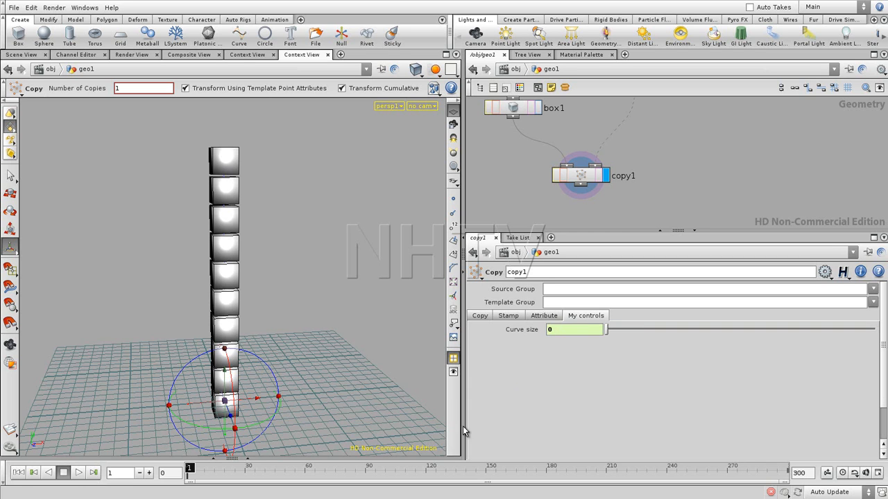
# - Set a Curve size keyframe at frame 100 and open its animation curve in the channel editor
pyautogui.moveTo(194, 472); pyautogui.dragTo(386, 484)
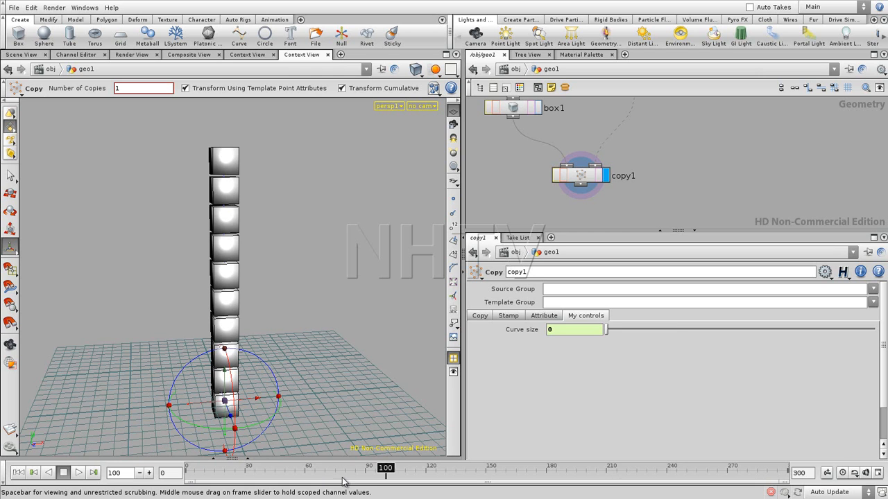
pyautogui.keyDown('shift'); pyautogui.click(528, 331); pyautogui.keyUp('shift')
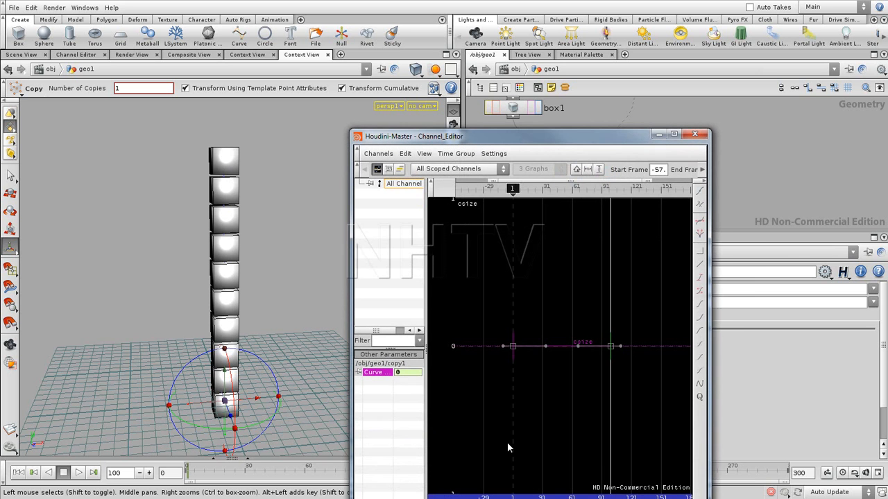
pyautogui.moveTo(531, 136); pyautogui.dragTo(359, 85)
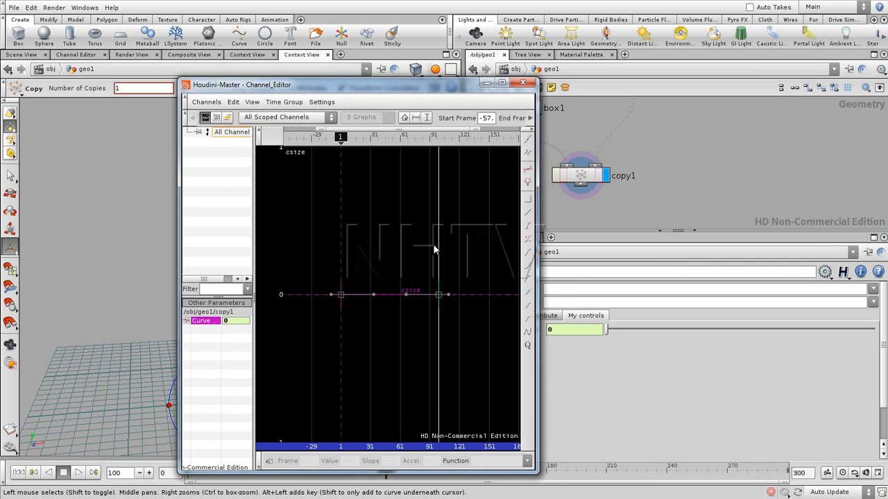
# - Raise the frame 100 key to about 0.65 and angle both keys' tangents so the csize curve arches to about 1
pyautogui.moveTo(406, 243); pyautogui.dragTo(400, 319, button='middle')
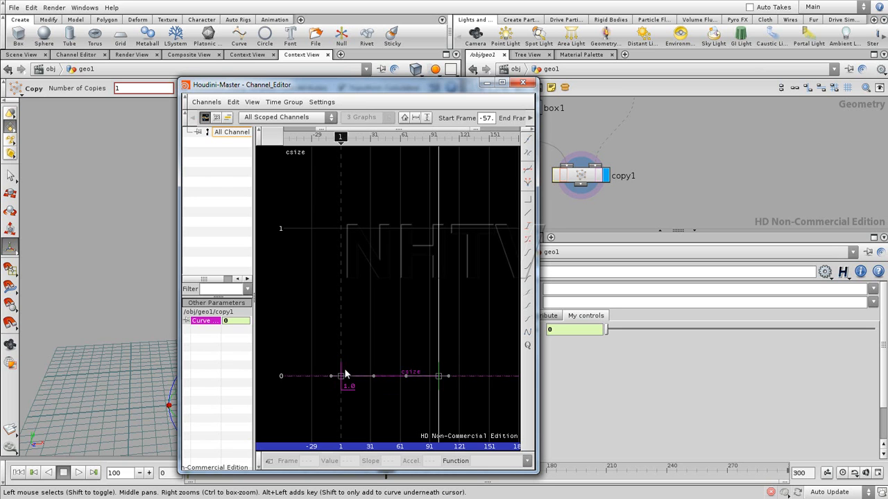
pyautogui.moveTo(441, 378); pyautogui.dragTo(439, 303)
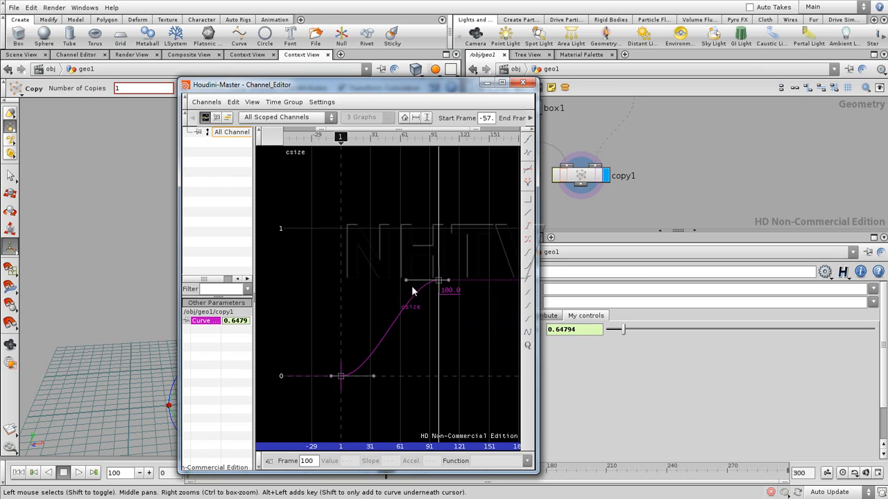
pyautogui.moveTo(406, 280); pyautogui.dragTo(384, 215)
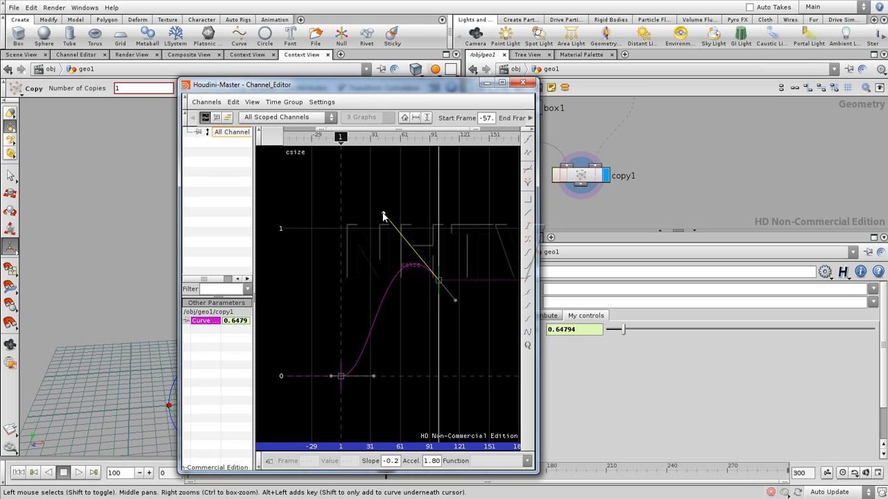
pyautogui.moveTo(374, 375); pyautogui.dragTo(395, 180)
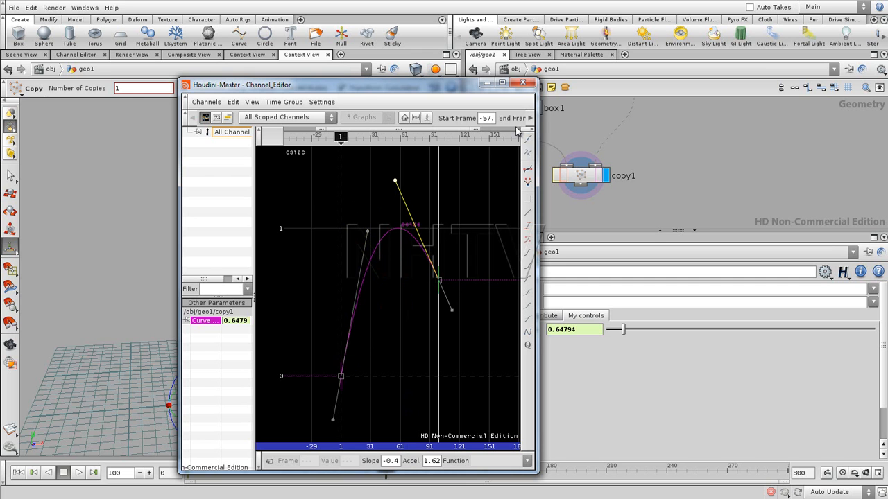
pyautogui.click(523, 83)
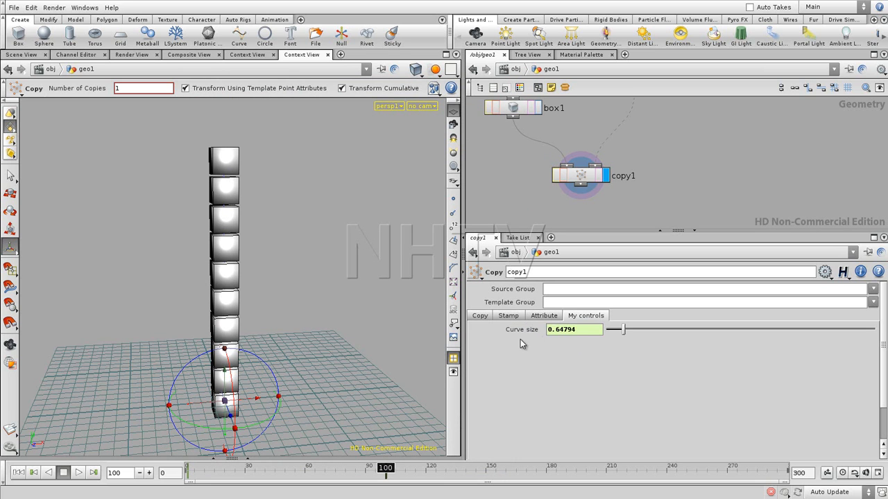
# - Enable Stamp Inputs on copy1 and set stamp Value 1 to the expression ch("csize")
pyautogui.click(510, 317)
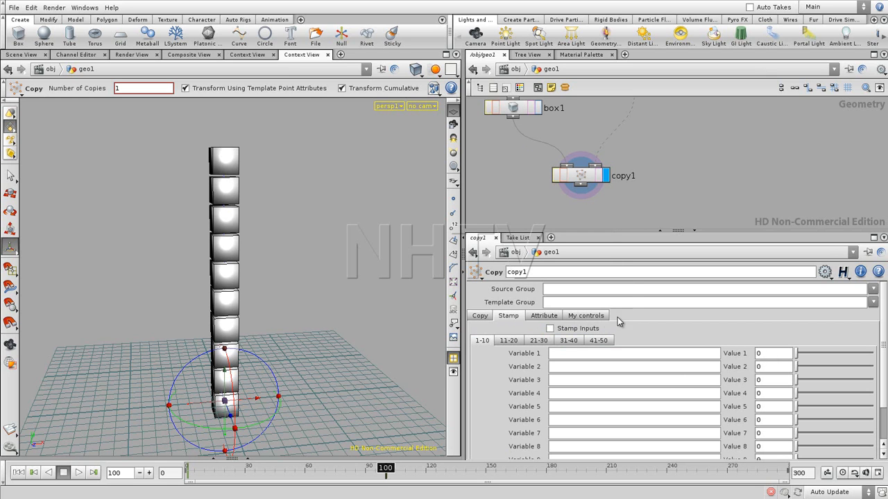
pyautogui.click(550, 329)
pyautogui.click(763, 354)
pyautogui.write('ch(')
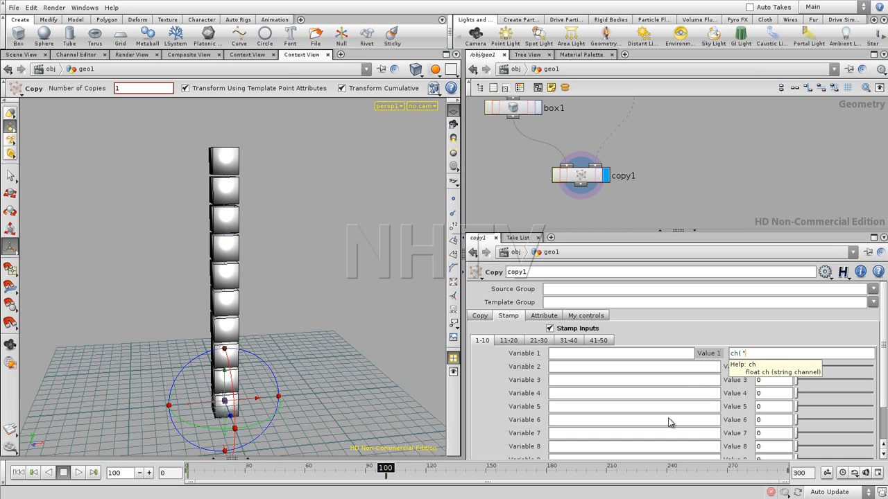
pyautogui.write('"../')
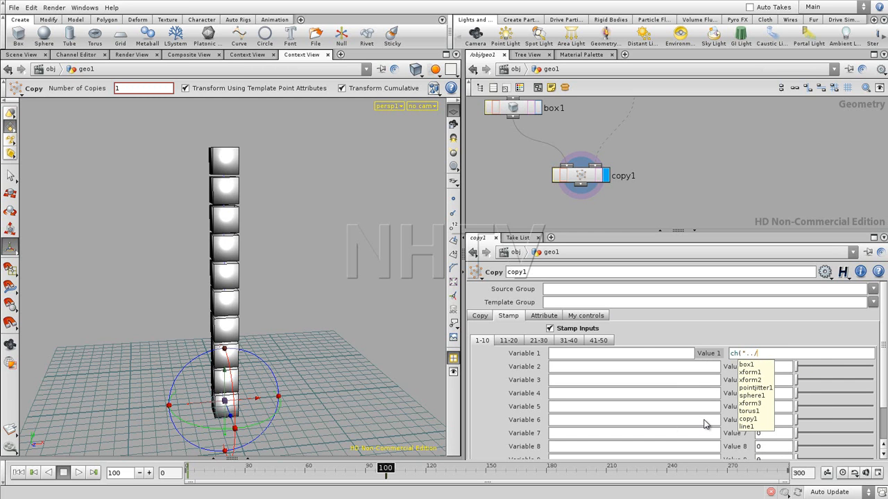
pyautogui.press('BackSpace')
pyautogui.press('BackSpace')
pyautogui.press('BackSpace')
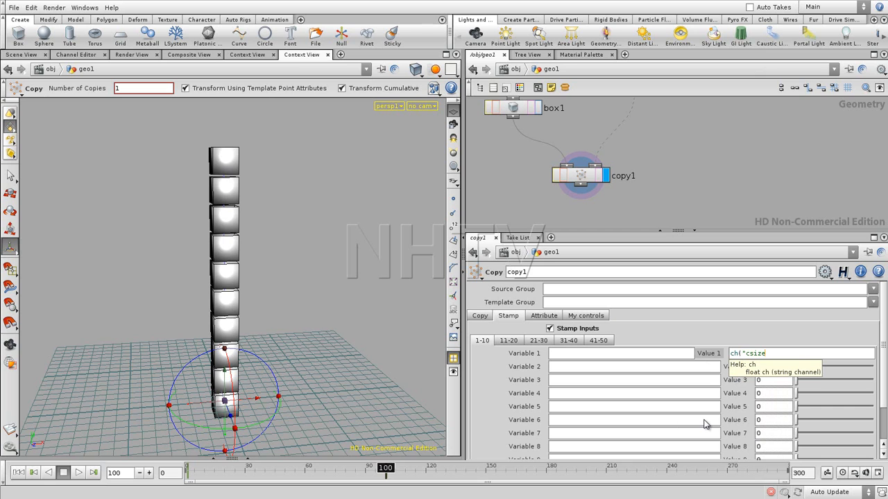
pyautogui.write('csize")')
pyautogui.press('Return')
# - Name stamp Variable 1 of copy1 "copy"
pyautogui.click(608, 354)
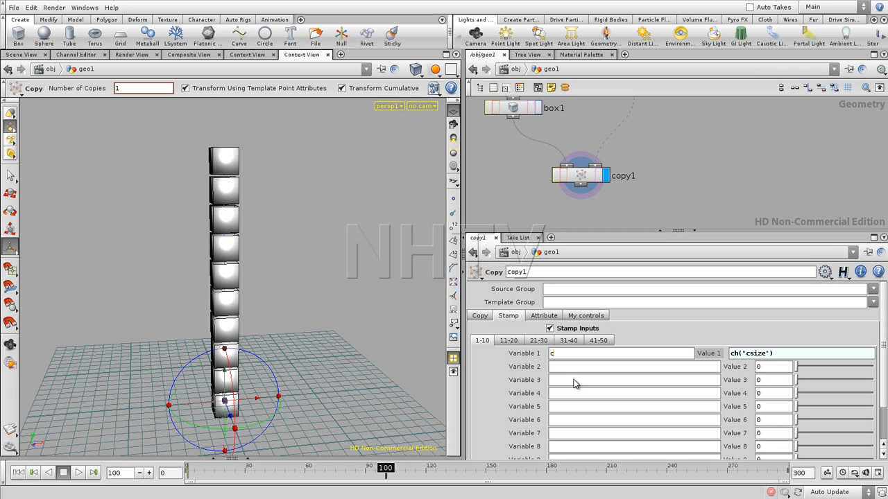
pyautogui.write('copy')
pyautogui.press('Return')
# - Move box1 up and insert a Transform node between box1 and copy1
pyautogui.moveTo(638, 160); pyautogui.dragTo(670, 203, button='middle')
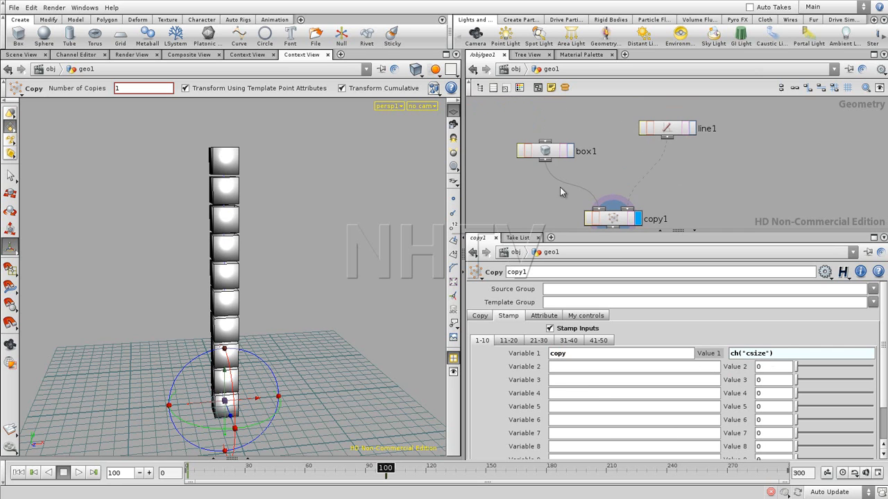
pyautogui.moveTo(542, 150); pyautogui.dragTo(538, 132)
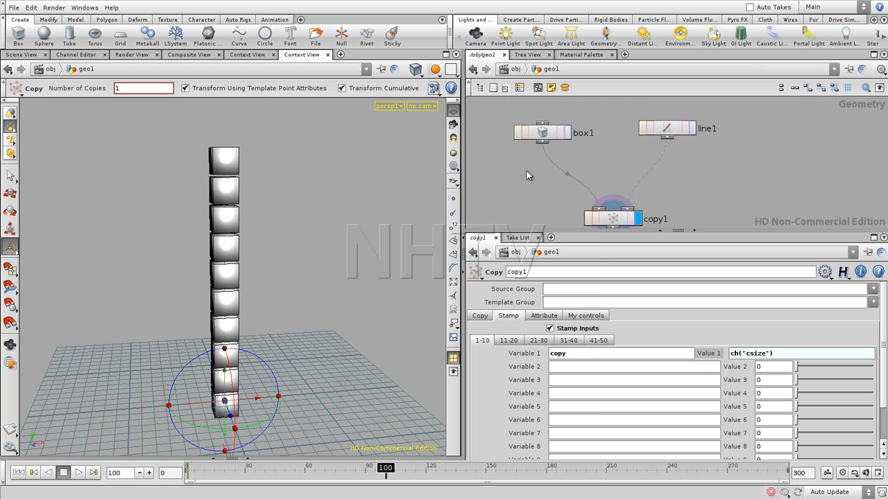
pyautogui.press('Tab')
pyautogui.write('tr')
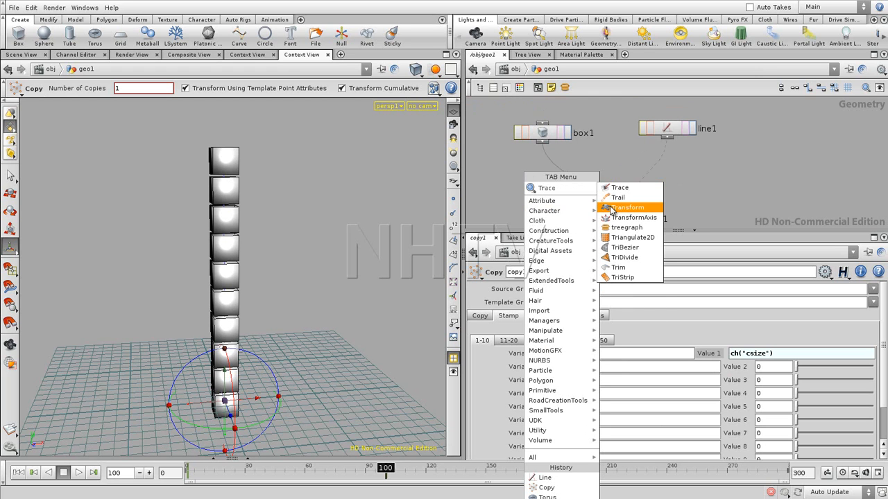
pyautogui.click(602, 207)
pyautogui.click(563, 172)
pyautogui.moveTo(563, 168); pyautogui.dragTo(547, 164)
pyautogui.click(617, 167)
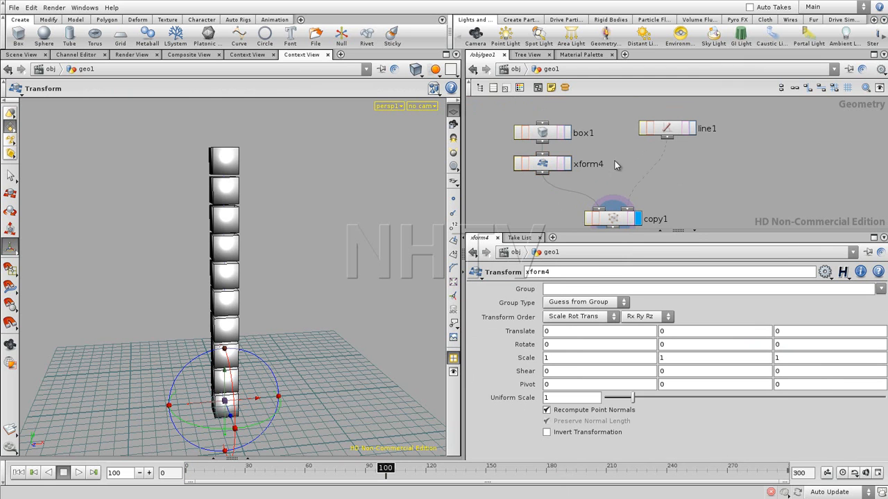
# - Review copy1's stamp and copy settings, and select the box1 and xform4 nodes feeding its first input
pyautogui.click(616, 220)
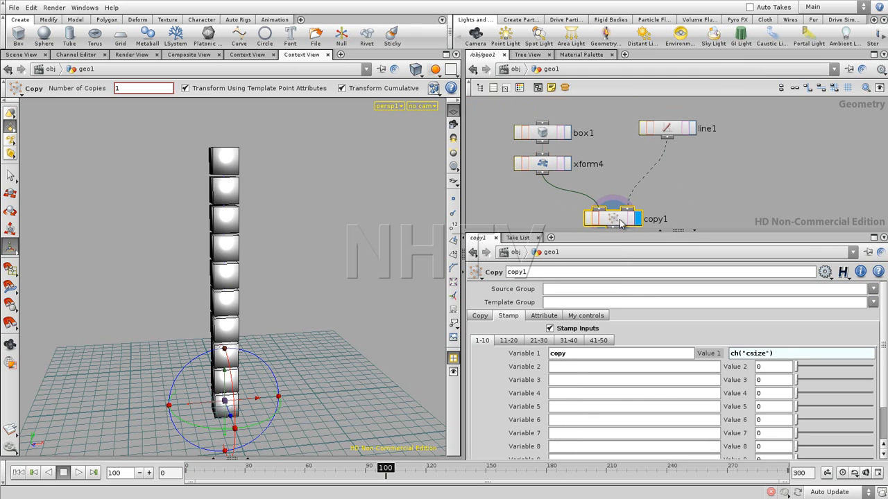
pyautogui.click(480, 316)
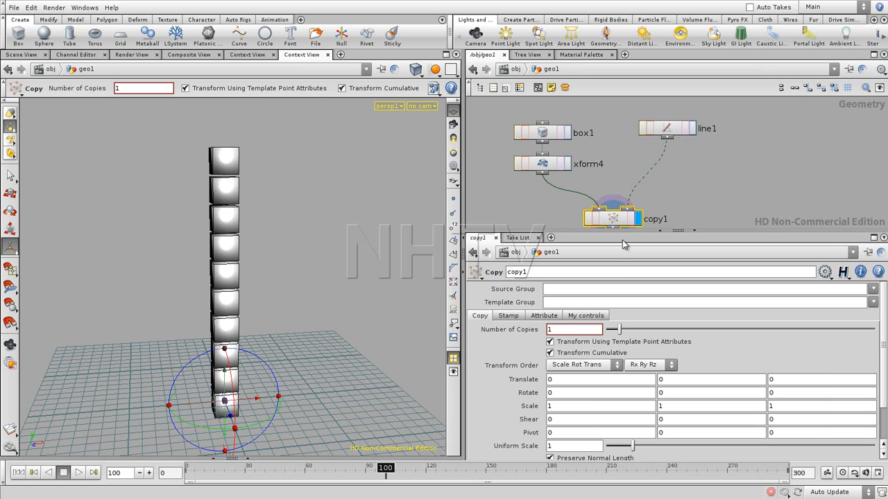
pyautogui.moveTo(523, 182); pyautogui.dragTo(575, 110)
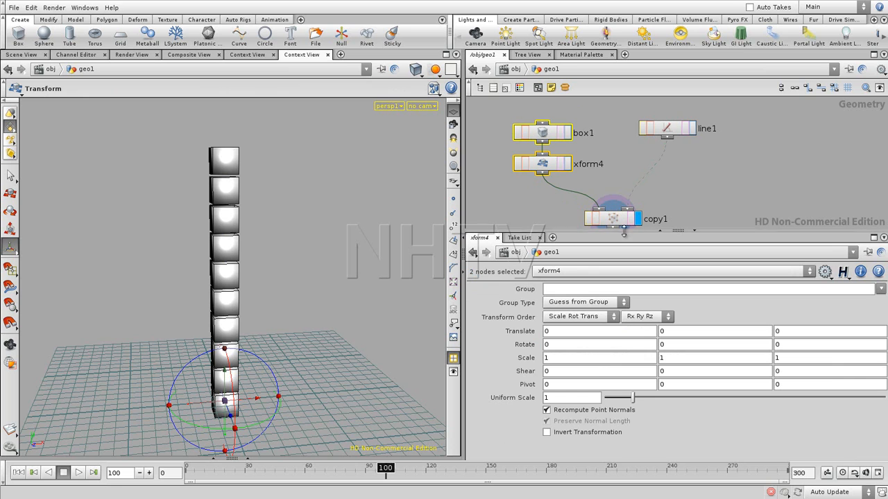
# - Set xform4's Uniform Scale to the expression stamp("../copy1","copy",0)
pyautogui.click(539, 168)
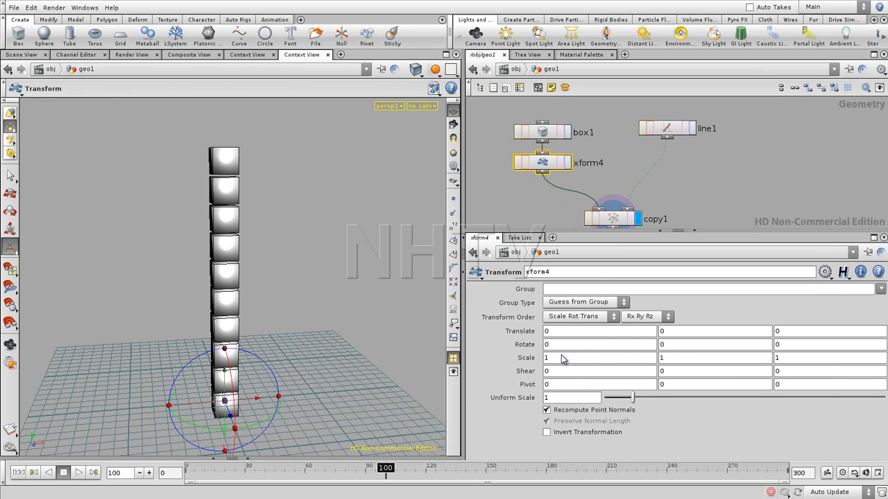
pyautogui.click(546, 399)
pyautogui.write('s')
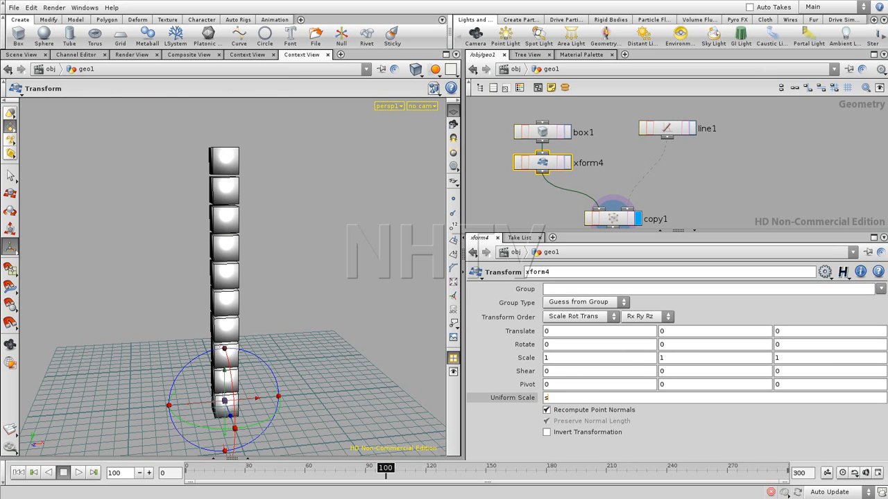
pyautogui.write('tamp(')
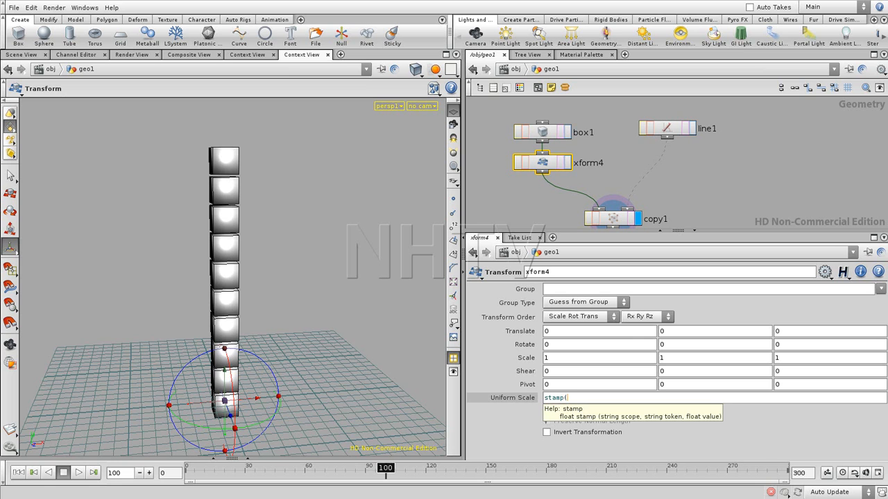
pyautogui.write('"..')
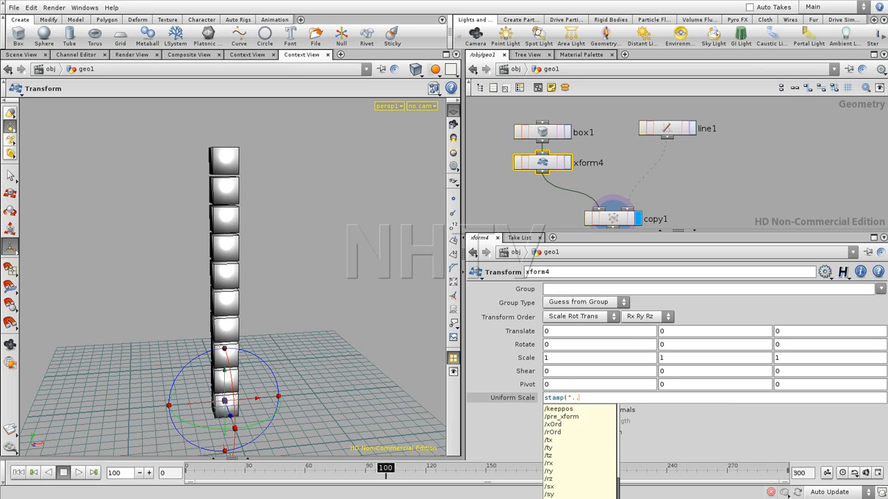
pyautogui.write('/copy')
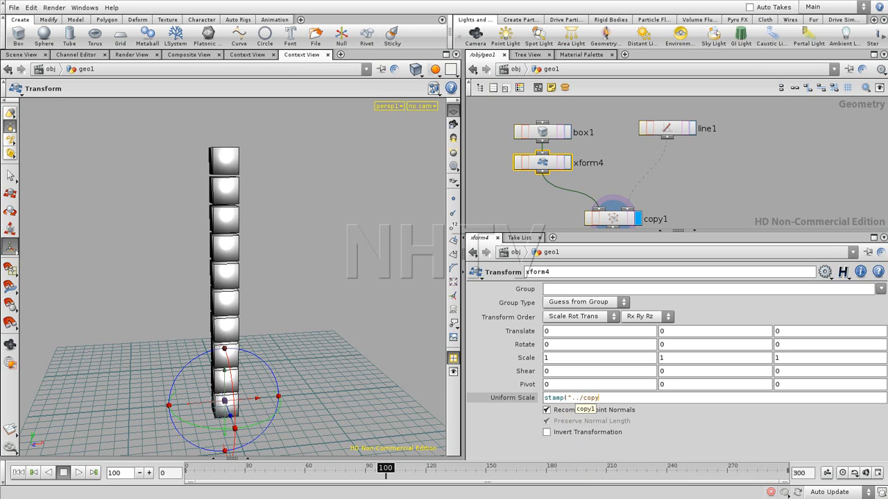
pyautogui.write('1"')
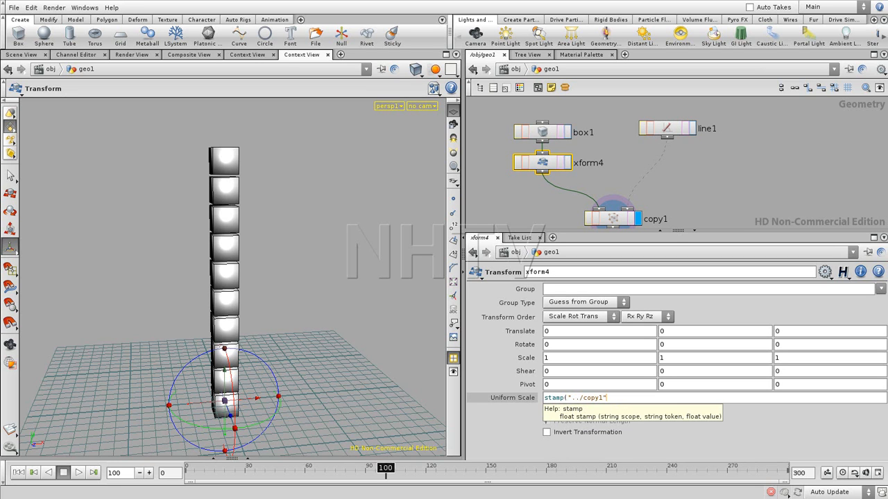
pyautogui.write(',"copy",0)')
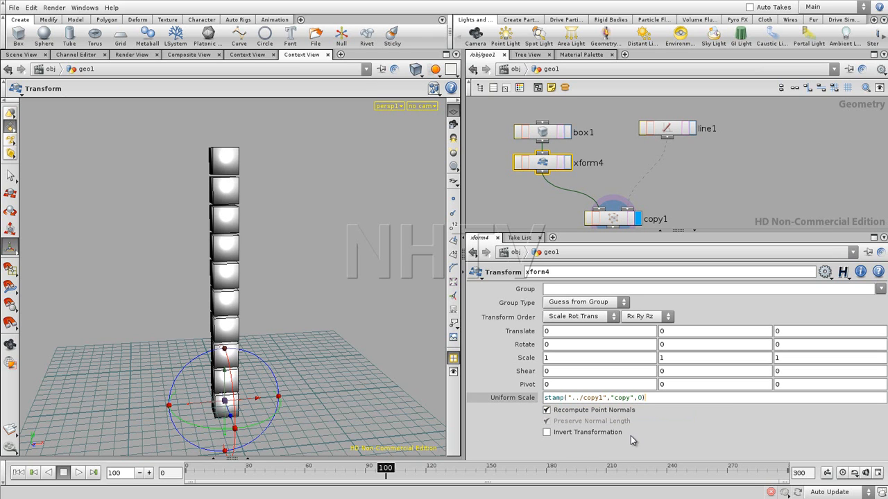
pyautogui.press('Return')
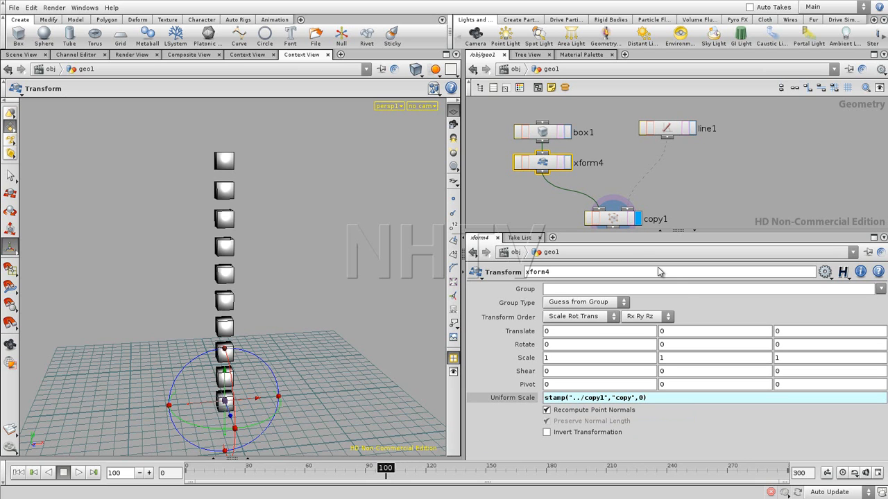
# - Show copy1's stamp settings and scrub the timeline to frame 72 to check how the boxes scale
pyautogui.click(617, 220)
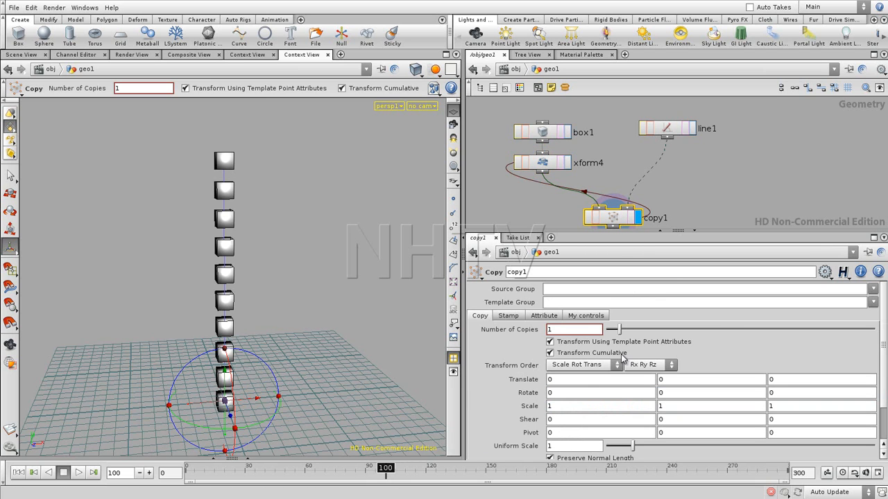
pyautogui.click(509, 315)
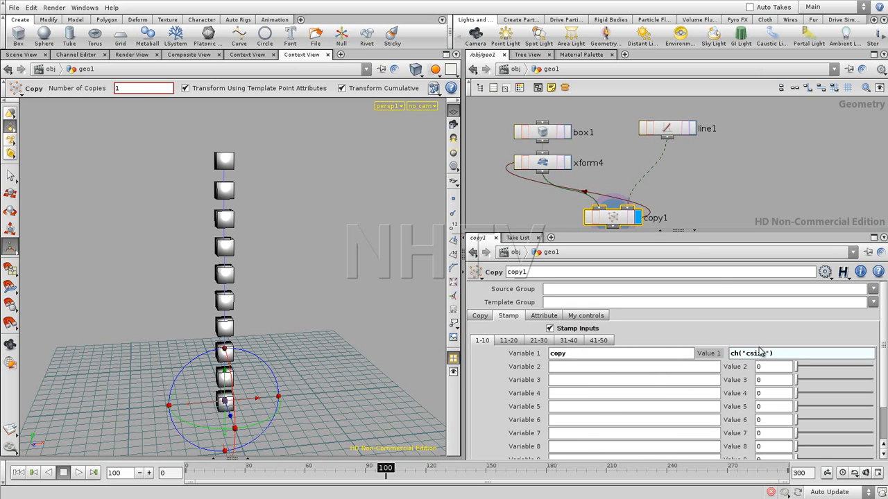
pyautogui.moveTo(386, 472); pyautogui.dragTo(329, 470)
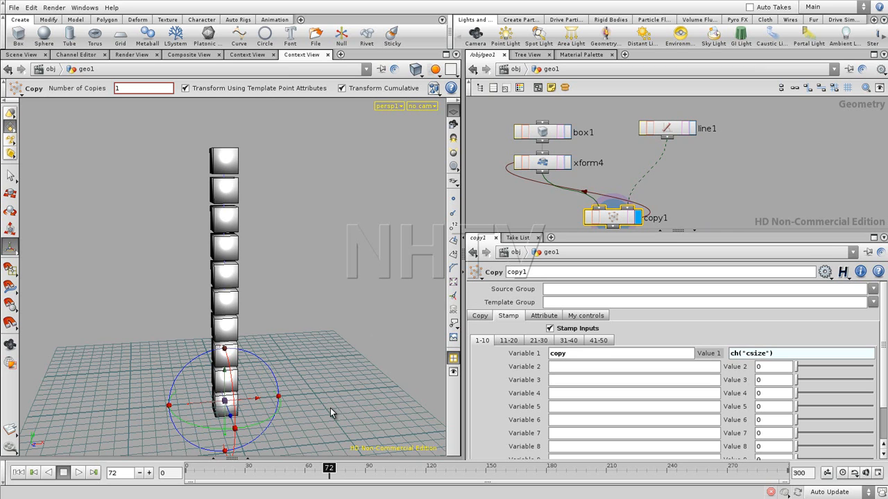
# - Set the number of Points on line1 to 12
pyautogui.click(667, 129)
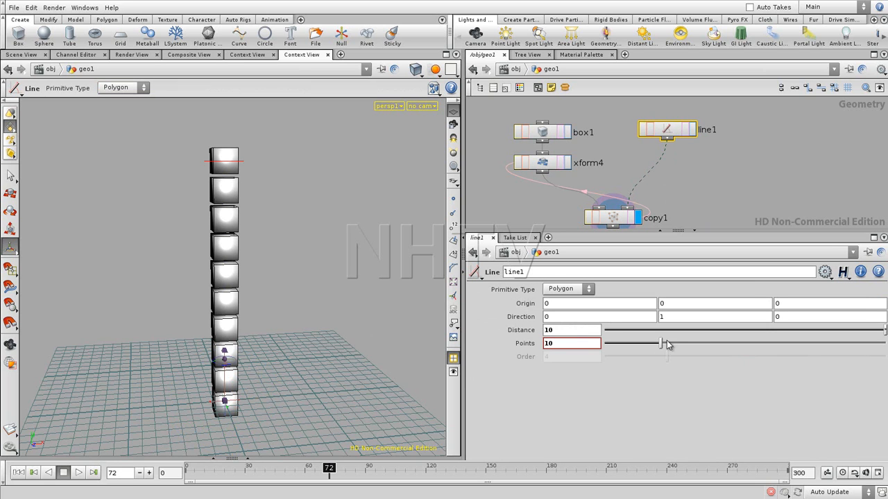
pyautogui.moveTo(662, 343)
pyautogui.mouseDown()
pyautogui.moveTo(682, 343)
pyautogui.moveTo(672, 344)
pyautogui.mouseUp()
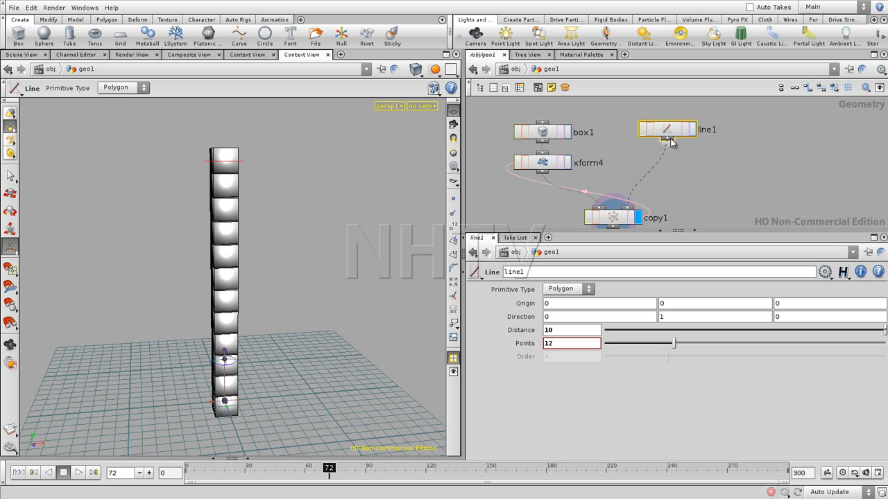
# - Examine the animation curve of copy1's custom Curve size parameter in the Channel Editor
pyautogui.click(615, 218)
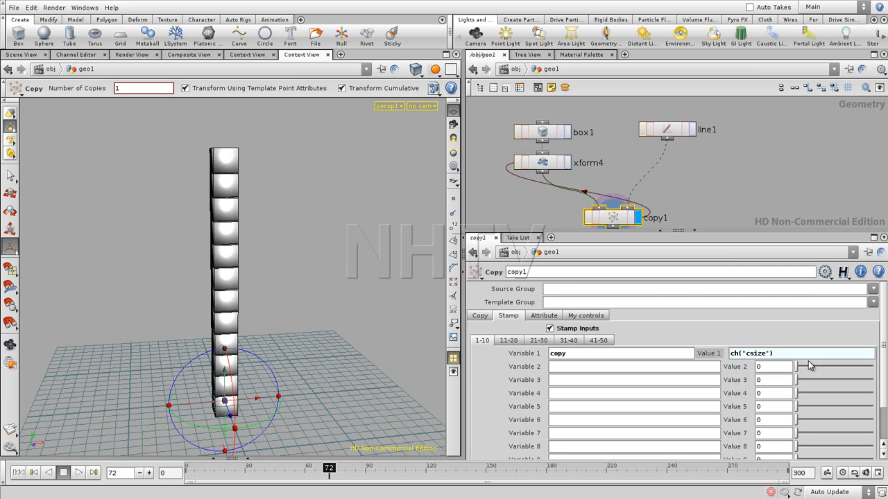
pyautogui.click(589, 315)
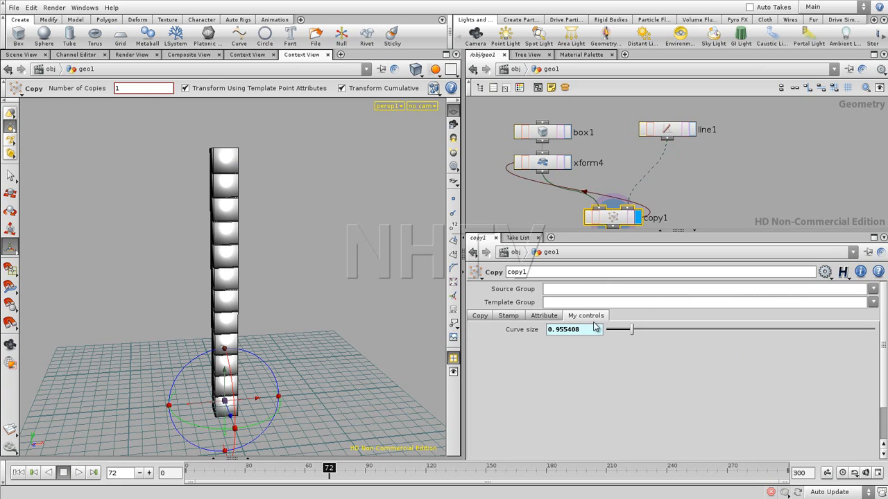
pyautogui.keyDown('shift'); pyautogui.click(522, 329); pyautogui.keyUp('shift')
pyautogui.moveTo(550, 125); pyautogui.dragTo(488, 78)
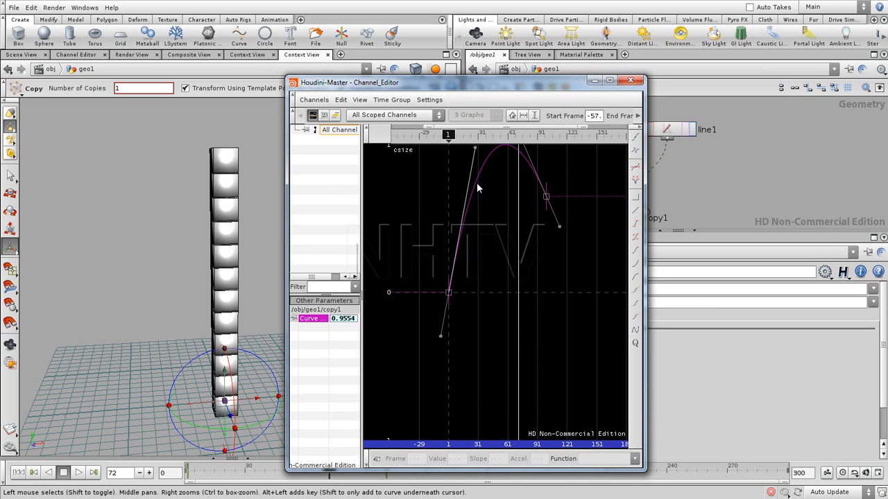
pyautogui.click(595, 80)
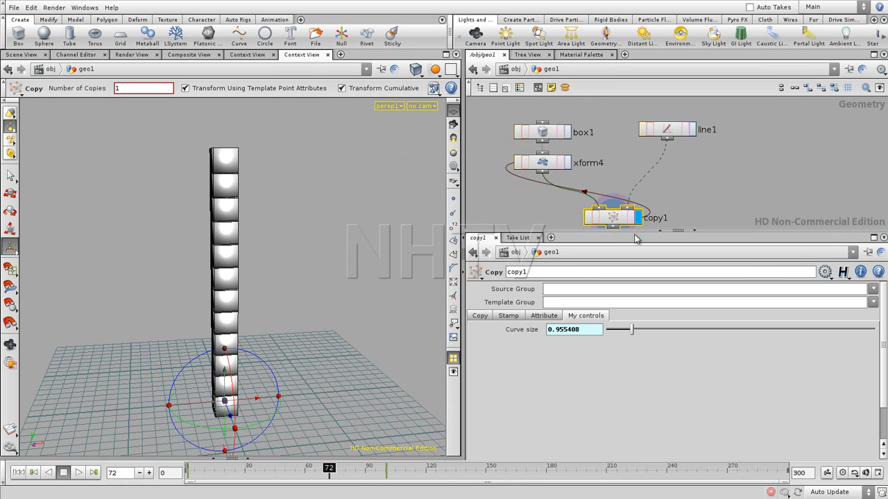
# - Change copy1's stamp Value 1 to the expression chf("csize",$PT)
pyautogui.click(509, 317)
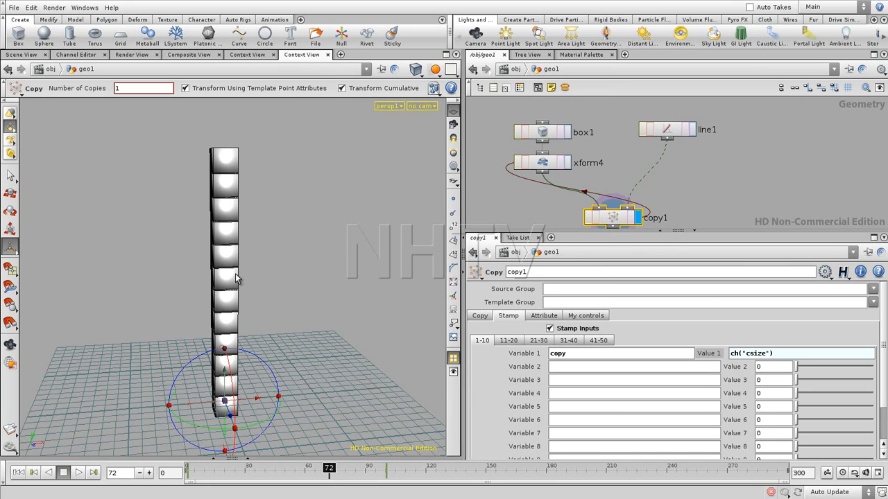
pyautogui.click(738, 355)
pyautogui.moveTo(781, 361); pyautogui.dragTo(739, 361)
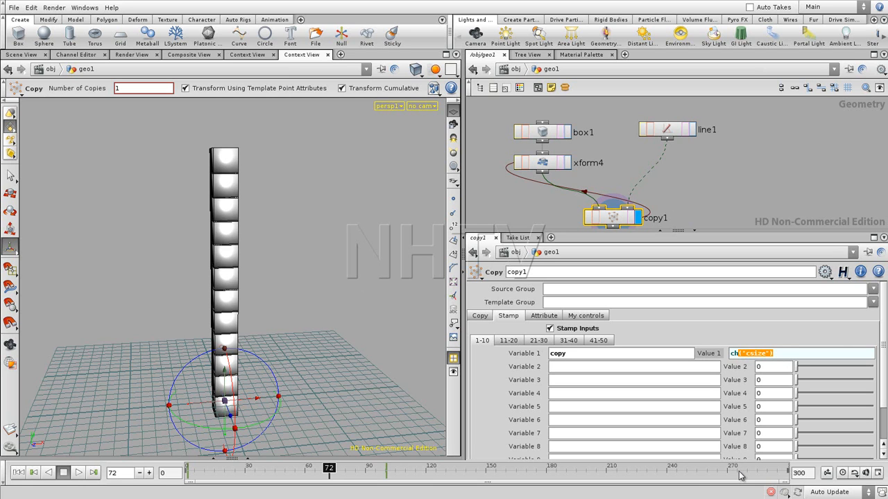
pyautogui.write('f')
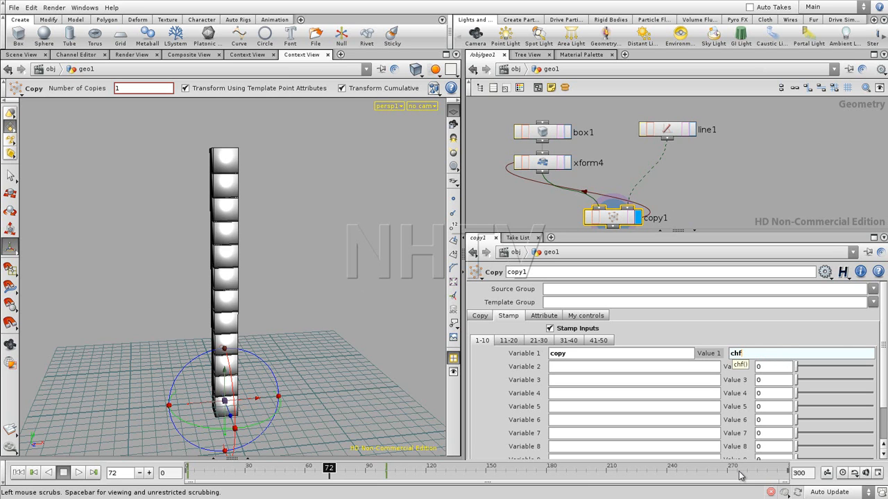
pyautogui.write('("csize",$PT')
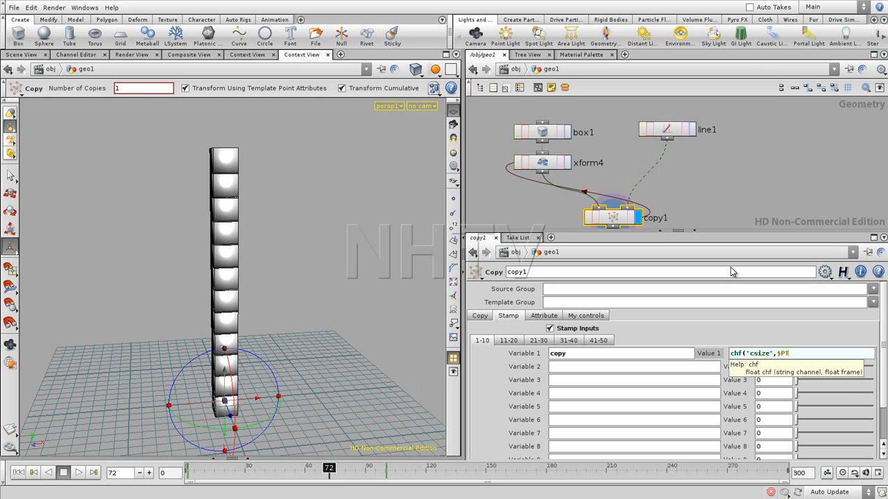
pyautogui.write(')')
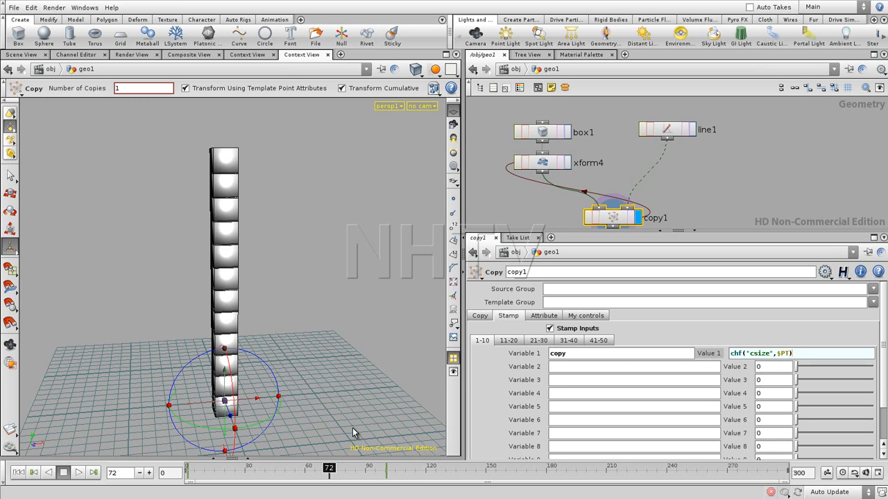
pyautogui.press('Return')
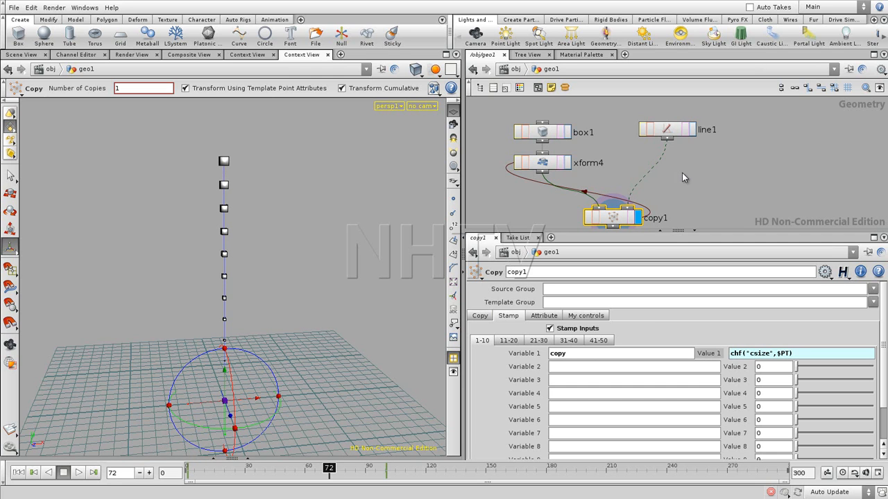
# - Inspect the start of copy1's csize curve, around frames 1 to 13, in the Channel Editor
pyautogui.click(584, 317)
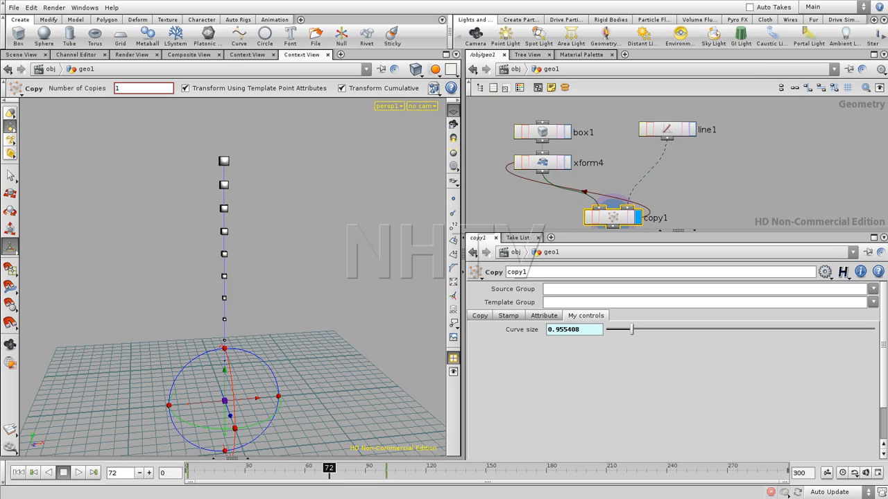
pyautogui.keyDown('shift'); pyautogui.click(522, 329); pyautogui.keyUp('shift')
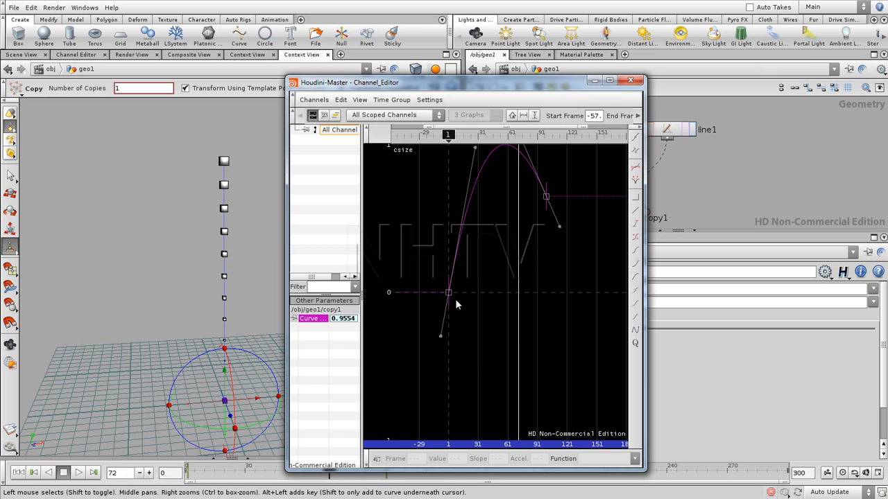
pyautogui.moveTo(445, 332); pyautogui.dragTo(551, 313, button='right')
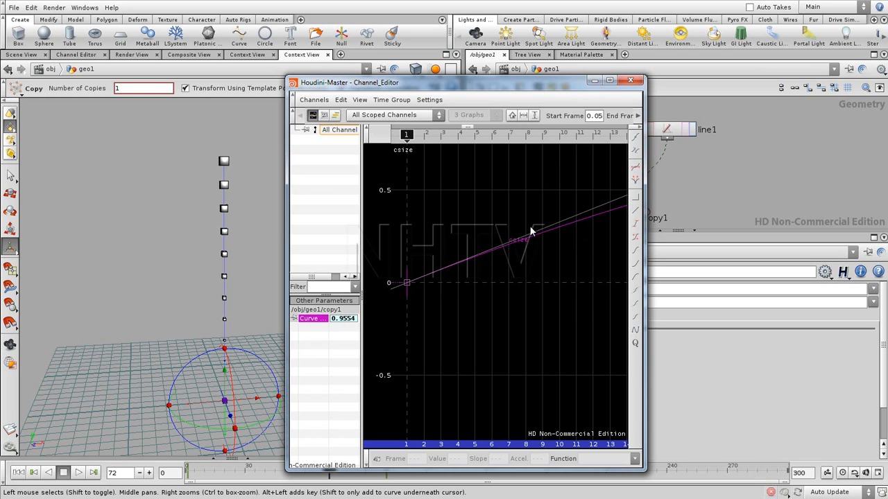
pyautogui.click(594, 80)
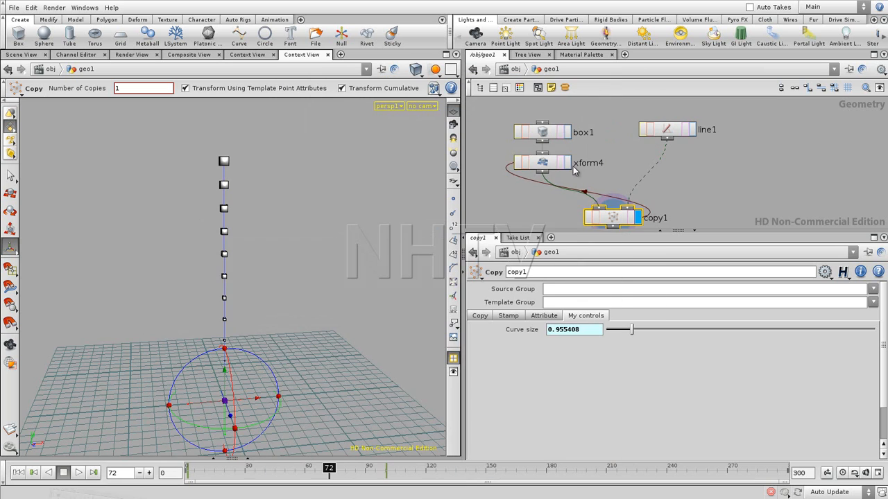
# - Increase the number of Points on line1 to 18
pyautogui.click(667, 132)
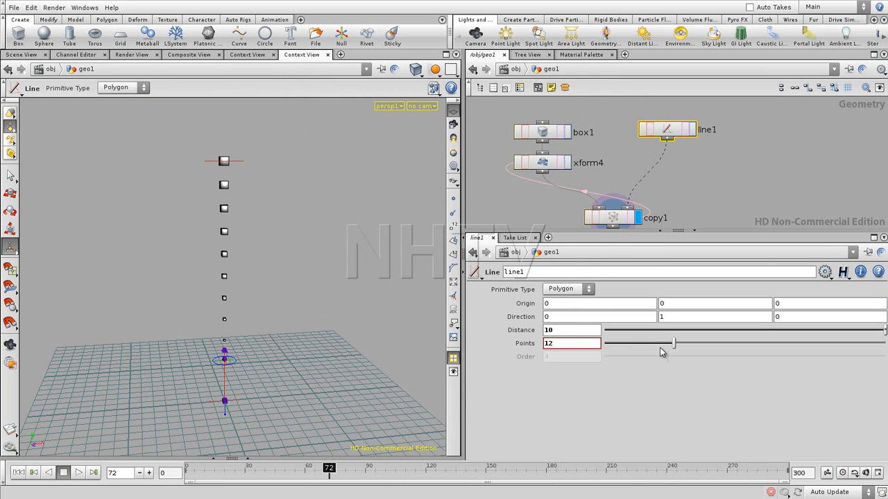
pyautogui.moveTo(674, 342); pyautogui.dragTo(703, 340)
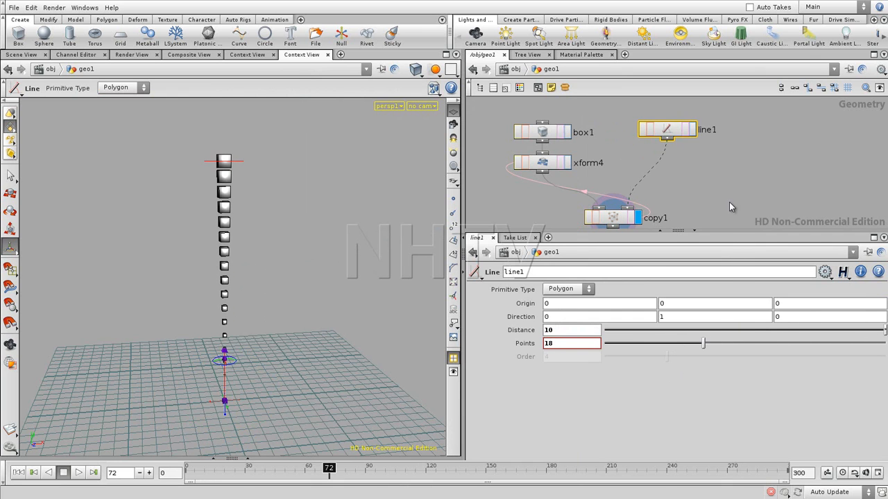
# - Change copy1's stamp Value 1 to chf("csize",$PT/($NPT-1)), including both closing parentheses
pyautogui.click(614, 219)
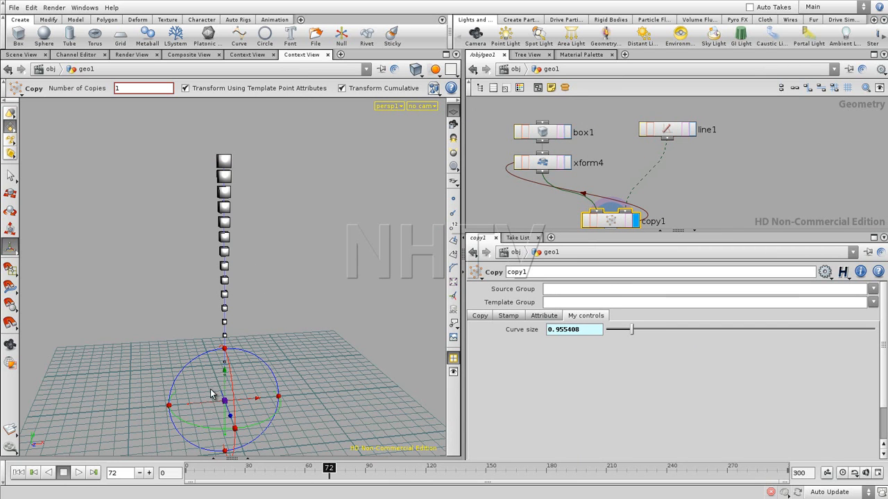
pyautogui.click(508, 316)
pyautogui.click(789, 355)
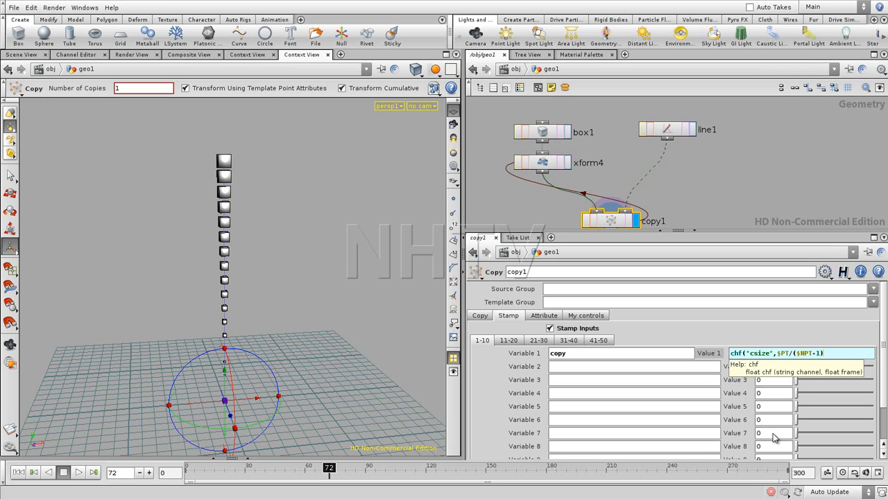
pyautogui.press('Return')
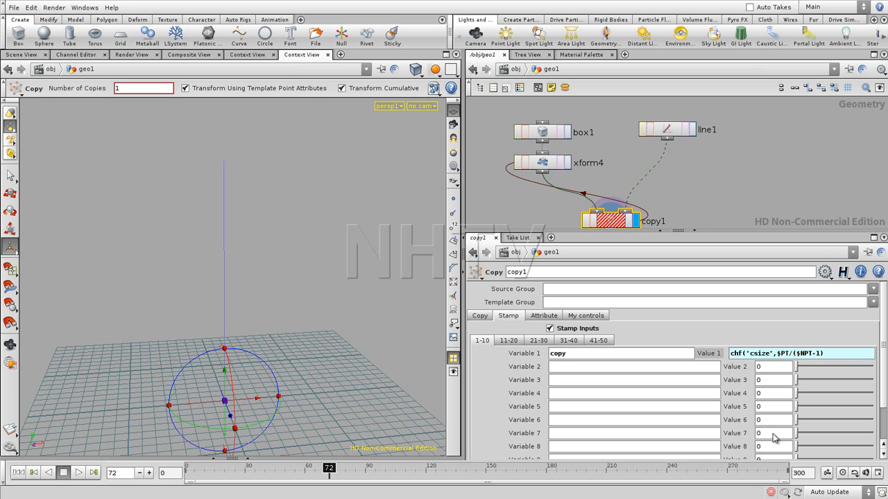
pyautogui.click(836, 355)
pyautogui.write(')')
pyautogui.press('Return')
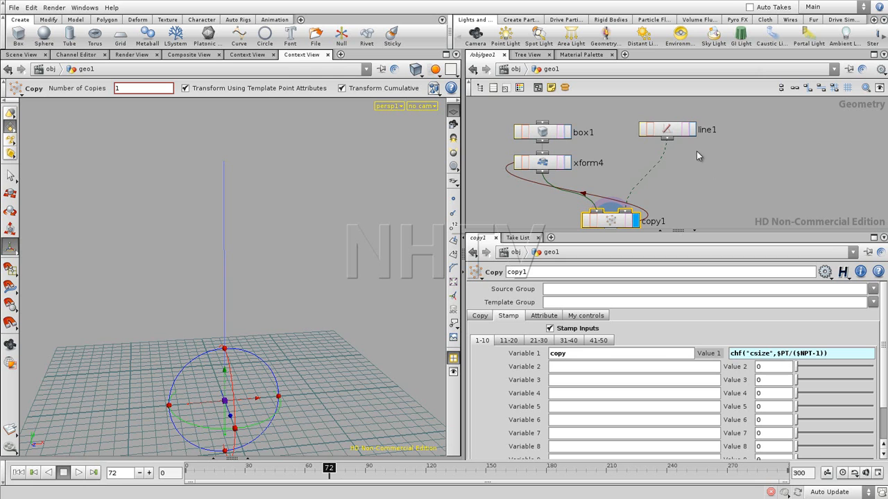
# - Display line1 with its point numbers in the viewport and check its node information
pyautogui.click(692, 129)
pyautogui.click(668, 129)
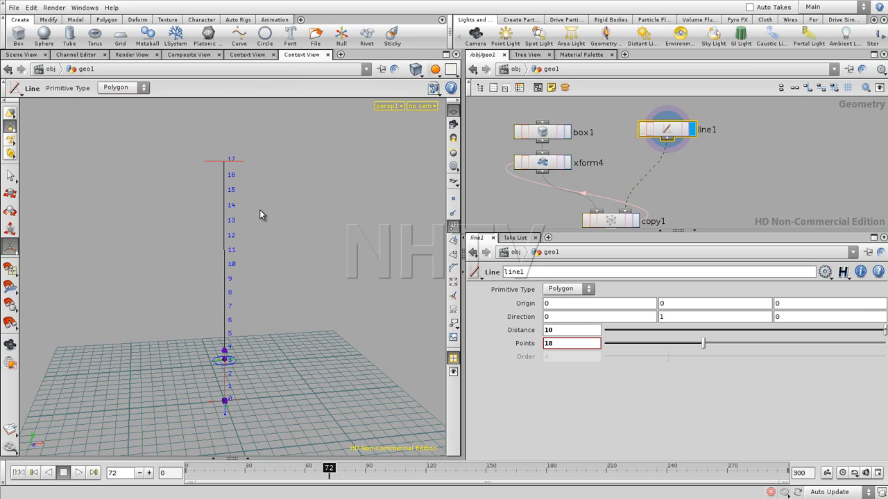
pyautogui.middleClick(667, 130)
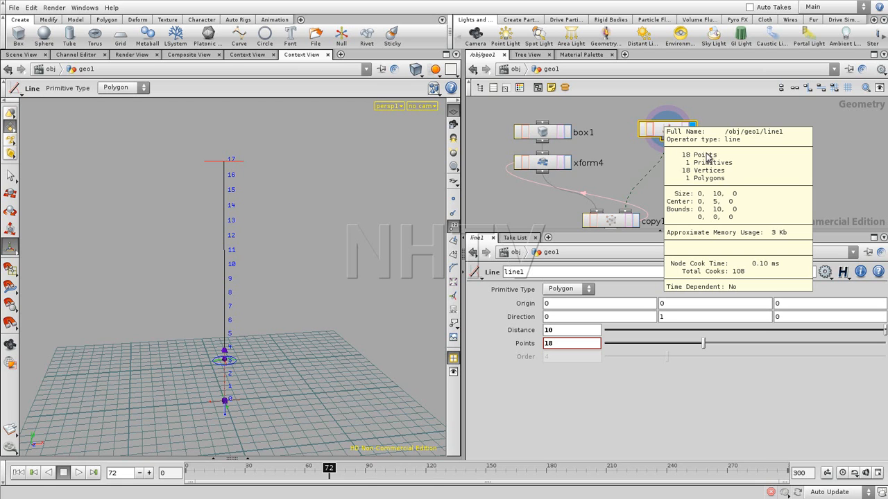
# - Change copy1's stamp Value 1 to chf("csize",$PT/($NPT-1)*100)
pyautogui.click(619, 222)
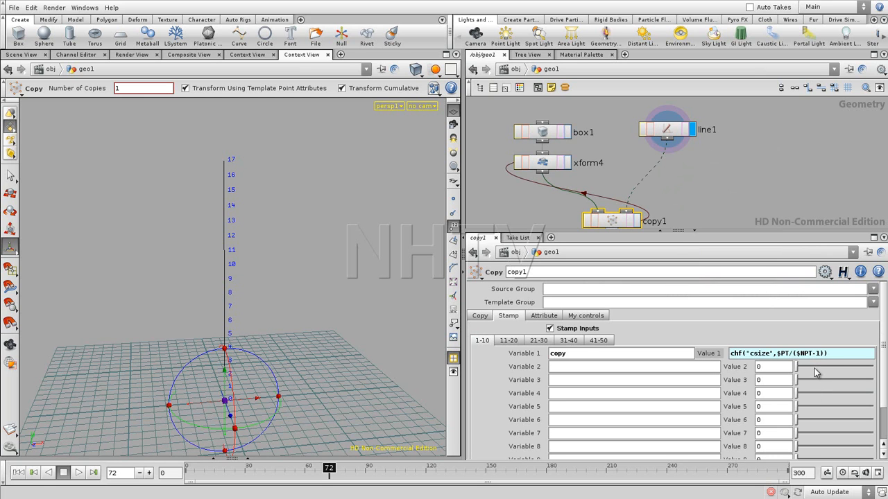
pyautogui.write(')')
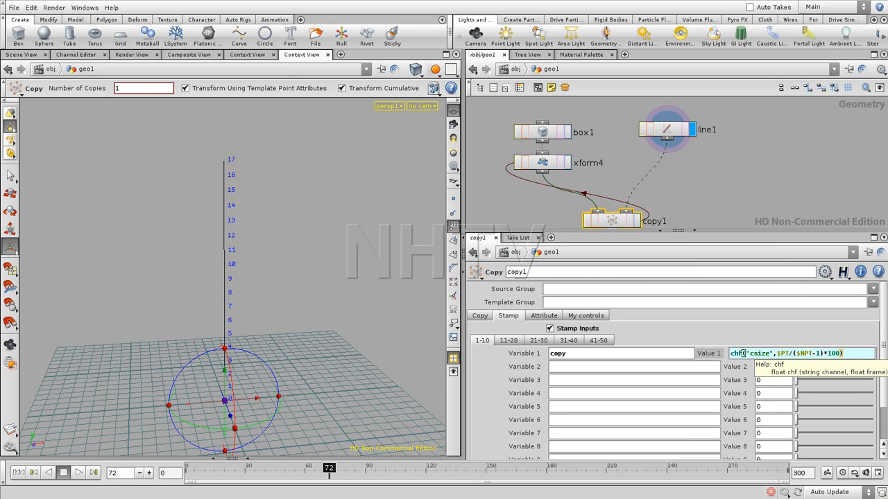
pyautogui.press('Return')
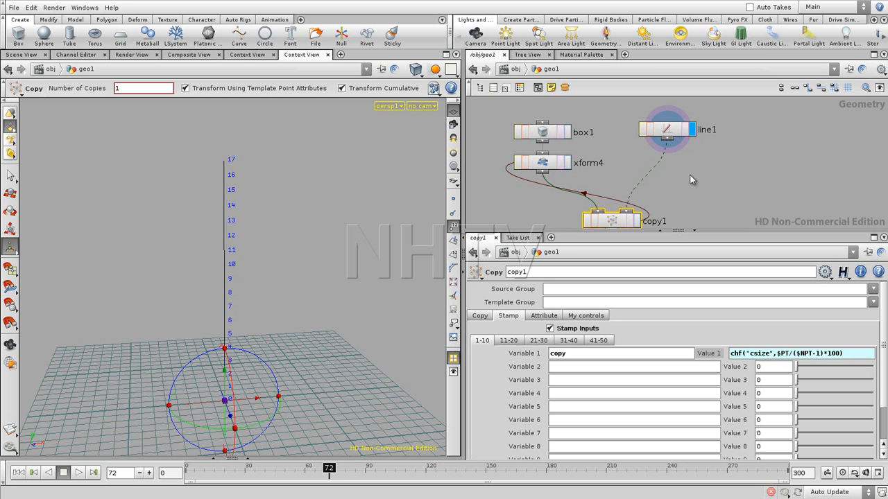
# - Display the copy1 result in the viewport and turn off the point numbers
pyautogui.click(637, 220)
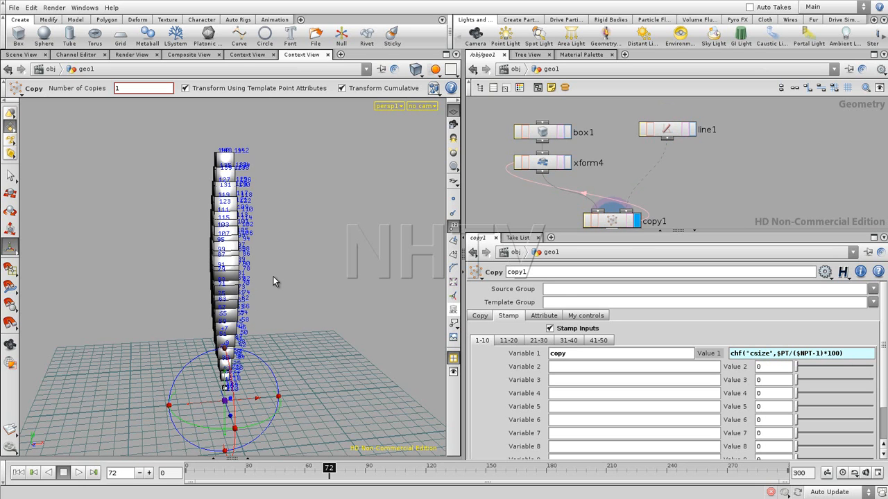
pyautogui.click(453, 227)
pyautogui.moveTo(276, 270)
pyautogui.mouseDown()
pyautogui.moveTo(283, 252)
pyautogui.moveTo(290, 268)
pyautogui.moveTo(268, 258)
pyautogui.mouseUp()
# - Increase the number of Points on line1 to 22
pyautogui.moveTo(687, 189); pyautogui.dragTo(666, 173, button='middle')
pyautogui.click(666, 123)
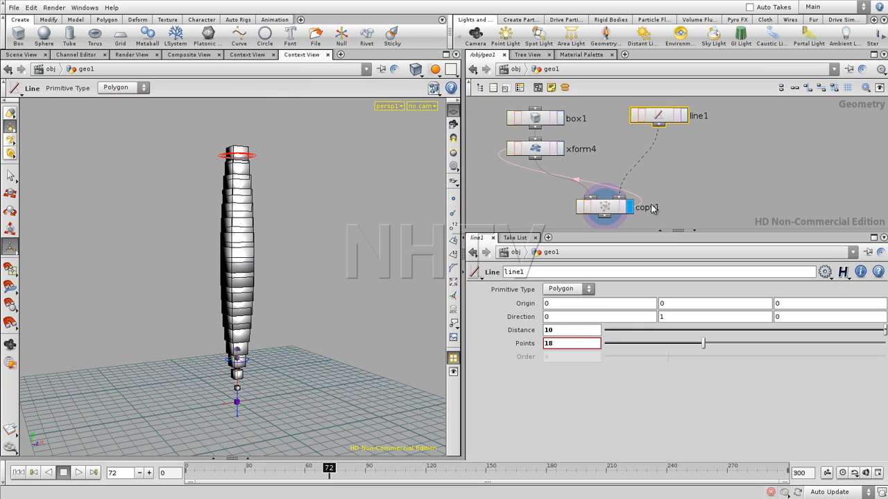
pyautogui.moveTo(701, 343); pyautogui.dragTo(730, 334)
pyautogui.click(736, 203)
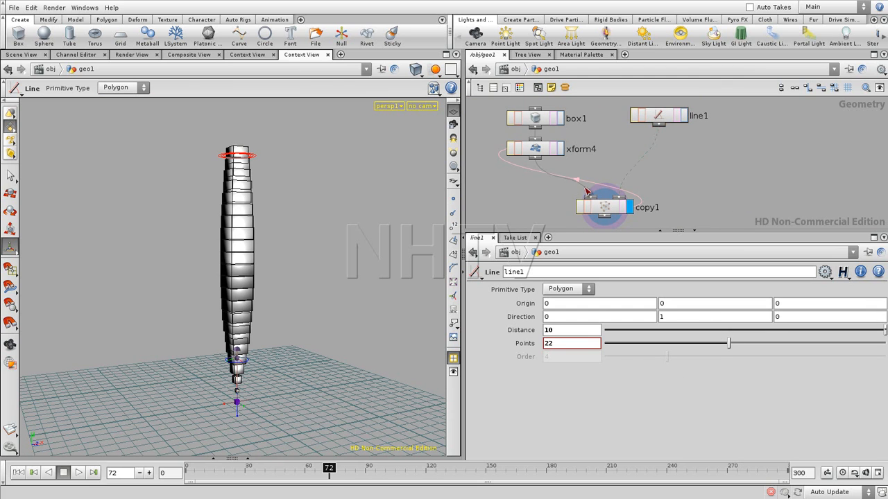
# - Open copy1's csize curve in the Channel Editor and adjust the tangent handle of its first key
pyautogui.click(604, 209)
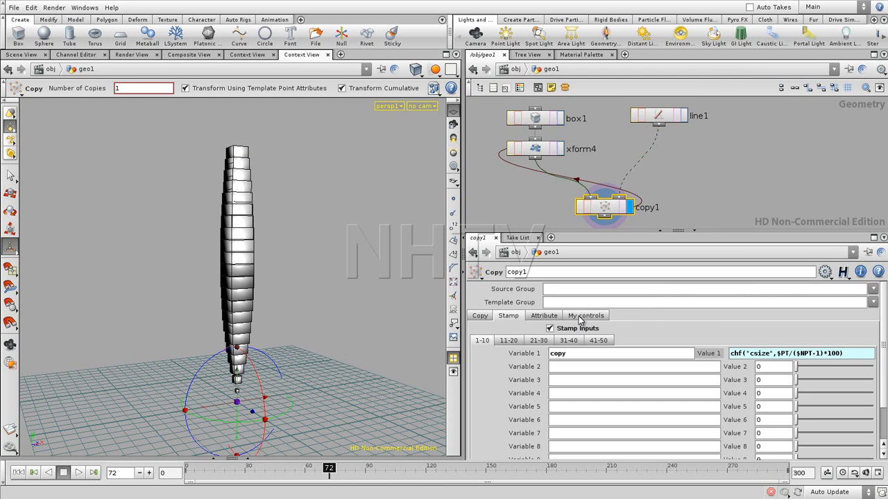
pyautogui.click(583, 315)
pyautogui.click(522, 329)
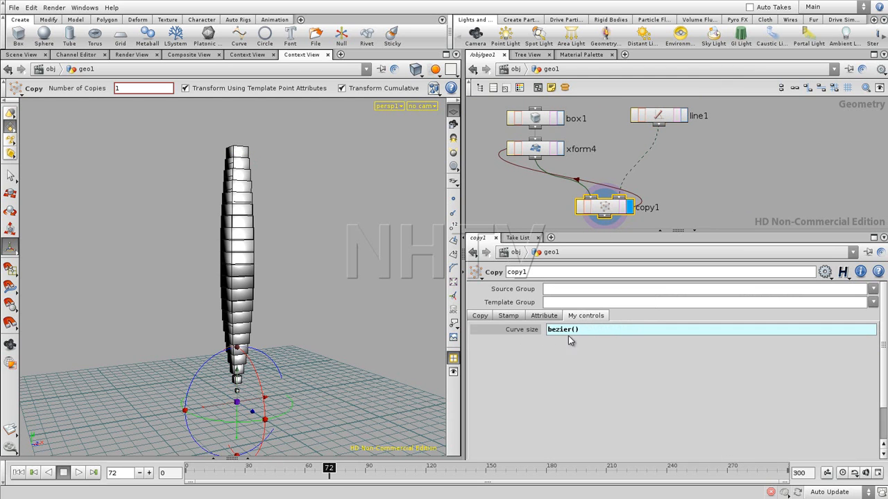
pyautogui.keyDown('shift'); pyautogui.click(525, 329); pyautogui.keyUp('shift')
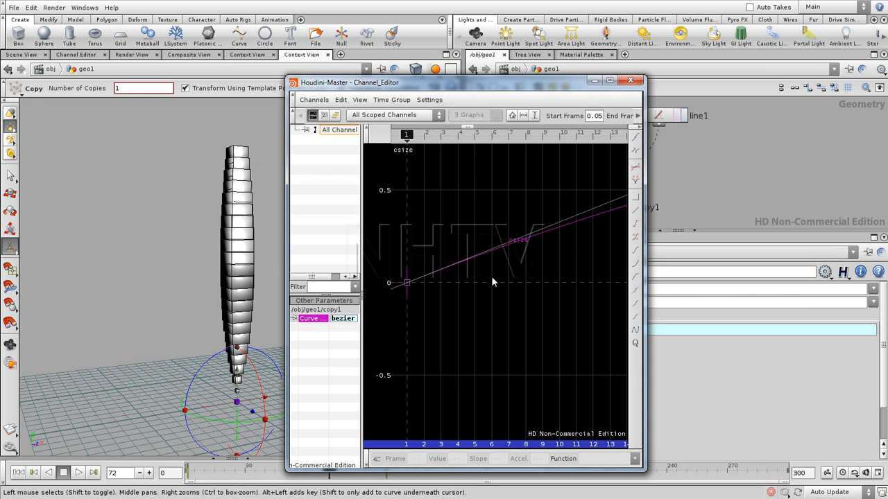
pyautogui.moveTo(537, 291); pyautogui.dragTo(519, 318, button='middle')
pyautogui.moveTo(563, 285); pyautogui.dragTo(398, 317, button='right')
pyautogui.moveTo(593, 241); pyautogui.dragTo(449, 318, button='middle')
pyautogui.moveTo(521, 281); pyautogui.dragTo(495, 249, button='middle')
pyautogui.moveTo(521, 294); pyautogui.dragTo(438, 298, button='right')
pyautogui.moveTo(439, 298); pyautogui.dragTo(476, 321, button='middle')
pyautogui.moveTo(488, 223); pyautogui.dragTo(508, 256)
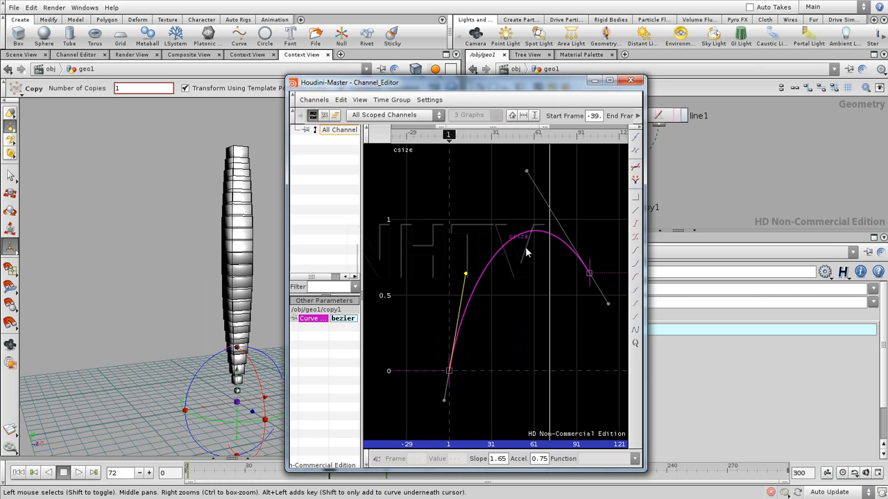
# - Add a key at about 0.9 near the middle of the csize curve, reshape its tangents and close the Channel Editor
pyautogui.keyDown('alt'); pyautogui.click(512, 237); pyautogui.keyUp('alt')
pyautogui.moveTo(513, 239); pyautogui.dragTo(465, 186)
pyautogui.moveTo(511, 267)
pyautogui.mouseDown()
pyautogui.moveTo(509, 217)
pyautogui.moveTo(512, 321)
pyautogui.moveTo(511, 258)
pyautogui.moveTo(524, 308)
pyautogui.moveTo(512, 208)
pyautogui.moveTo(510, 295)
pyautogui.moveTo(508, 247)
pyautogui.moveTo(506, 253)
pyautogui.mouseUp()
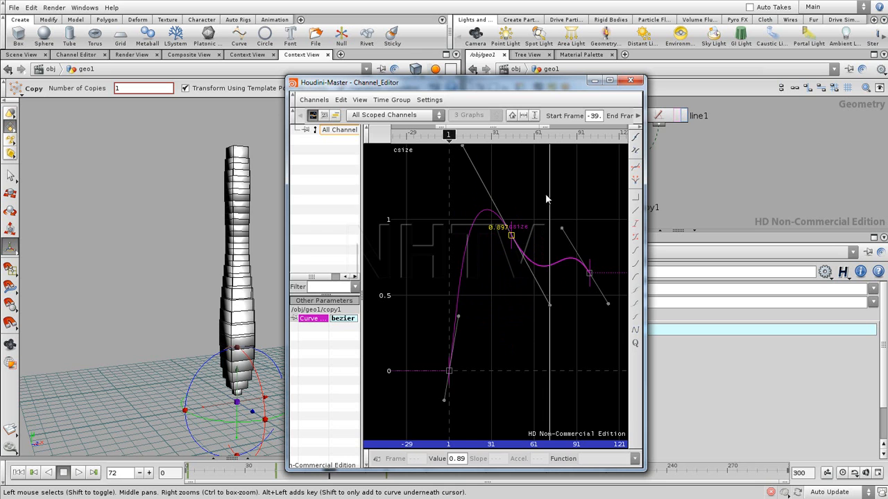
pyautogui.click(631, 82)
# - Delete the box1, xform4, line1 and copy1 nodes from the geo1 network
pyautogui.moveTo(691, 197); pyautogui.dragTo(705, 213, button='middle')
pyautogui.moveTo(568, 134); pyautogui.dragTo(733, 220)
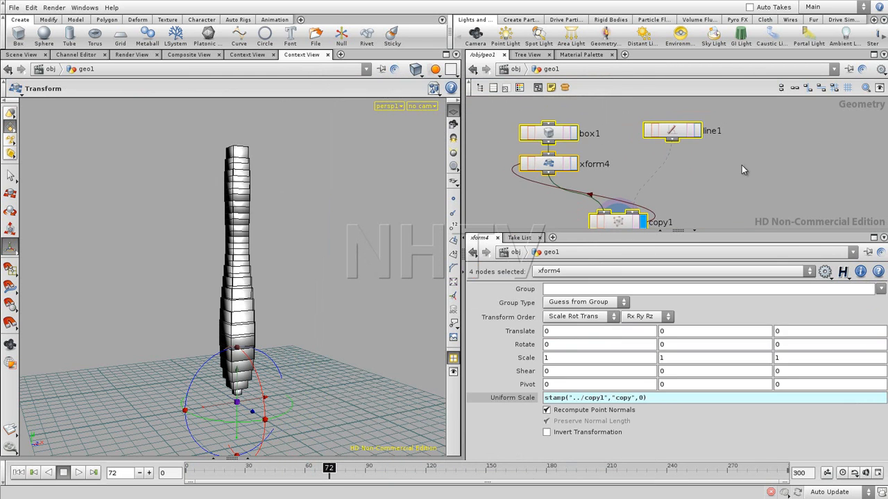
pyautogui.press('Delete')
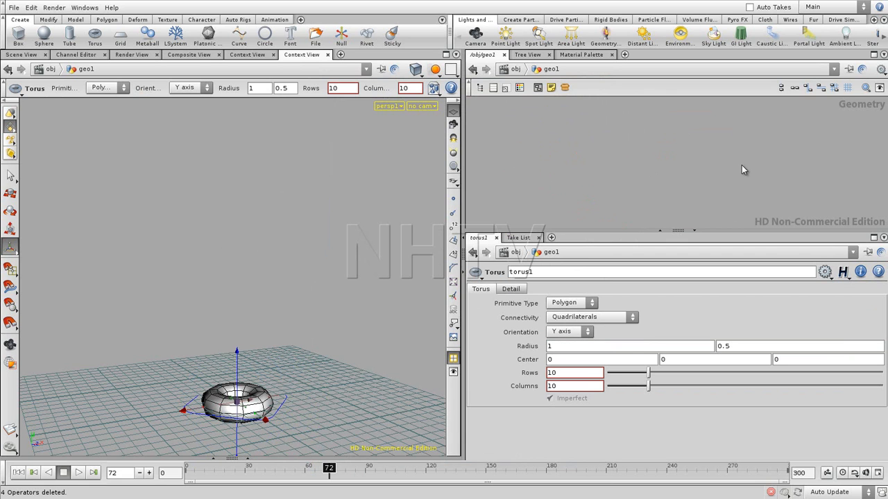
pyautogui.press('h')
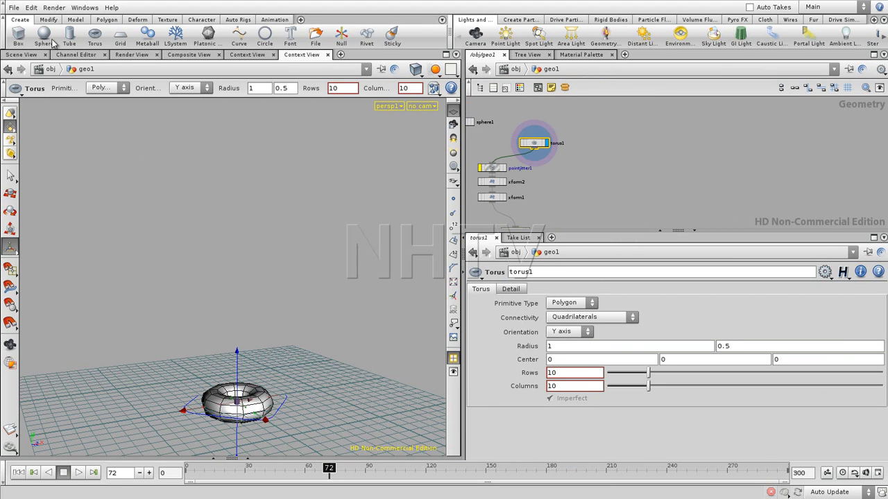
# - Open the recent scene ForLoopCopy-01.hipnc, discarding the changes to the current scene
pyautogui.click(14, 8)
pyautogui.moveTo(31, 42)
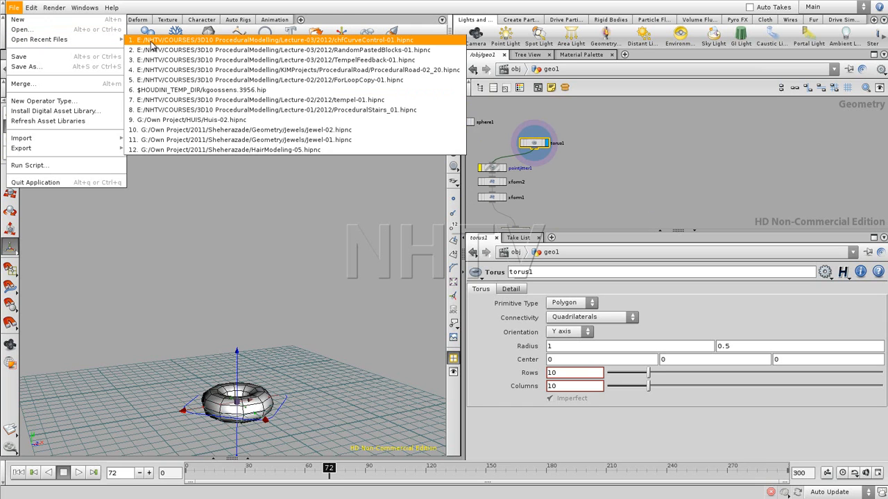
pyautogui.click(174, 80)
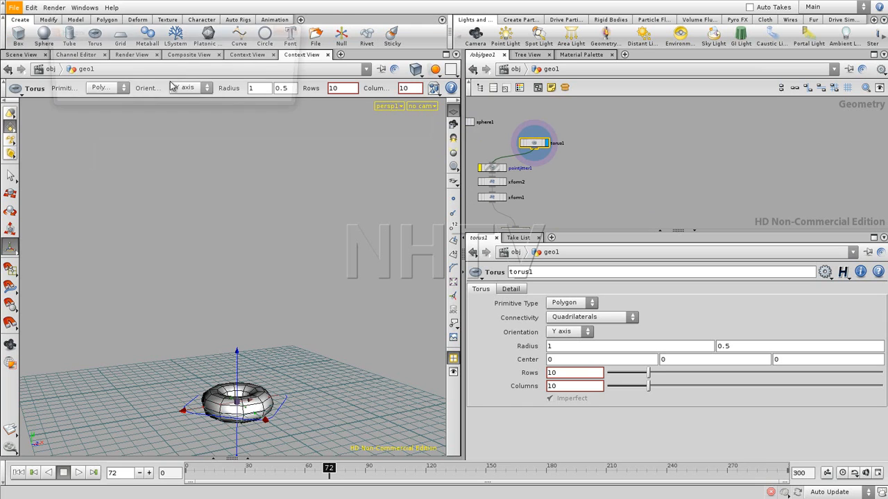
pyautogui.click(223, 93)
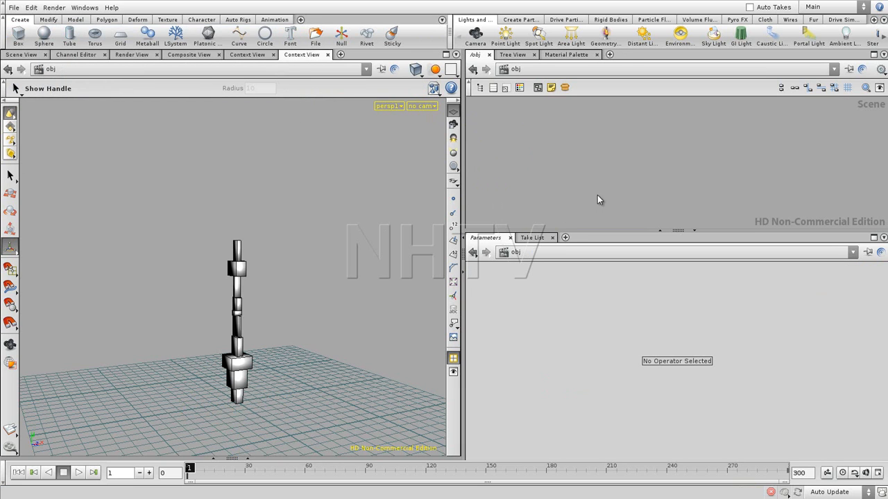
# - Open chfCurveControl-01.hipnc from E:/NHTV/COURSES/3D10 ProceduralModelling/Lecture-03/2012, discarding the current scene's changes
pyautogui.click(13, 7)
pyautogui.click(24, 29)
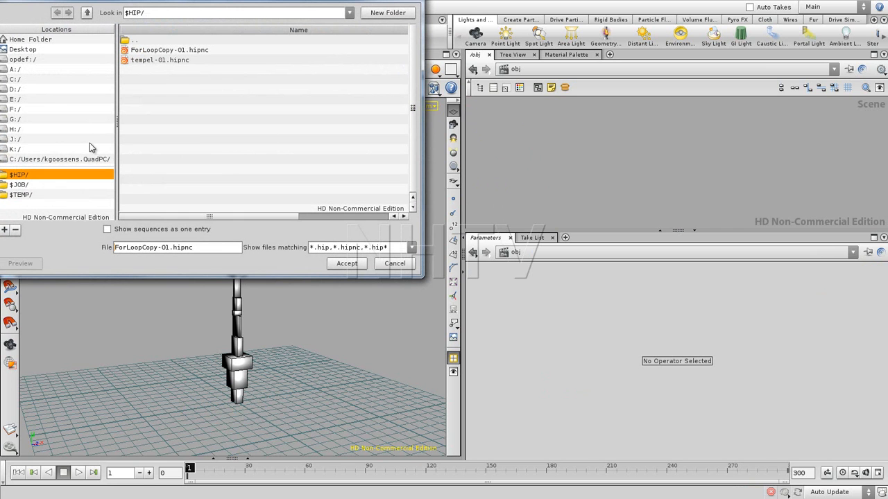
pyautogui.click(16, 100)
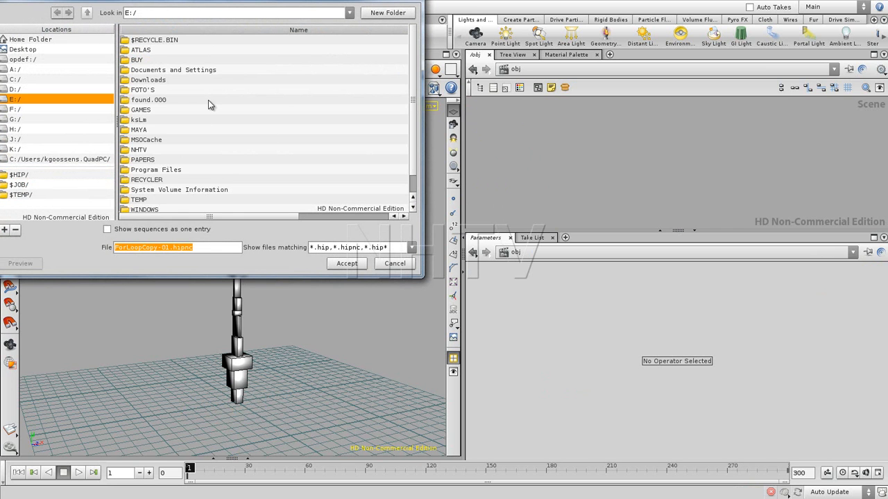
pyautogui.doubleClick(139, 150)
pyautogui.doubleClick(150, 109)
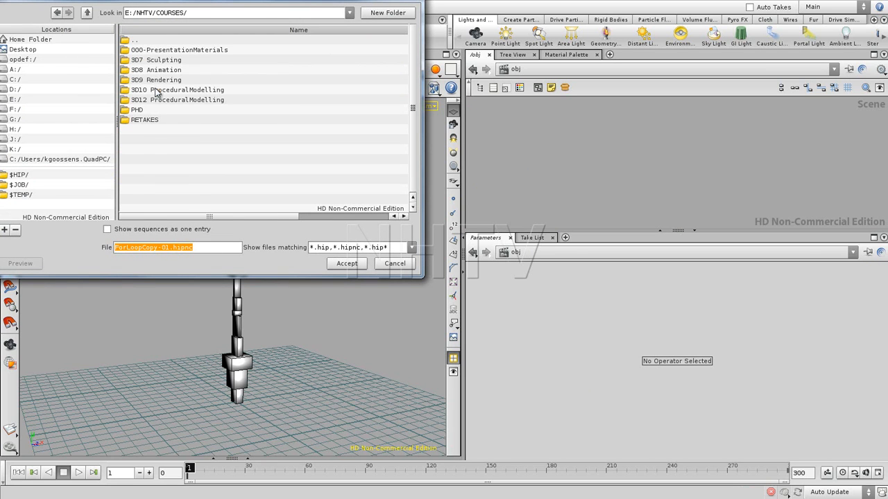
pyautogui.doubleClick(158, 90)
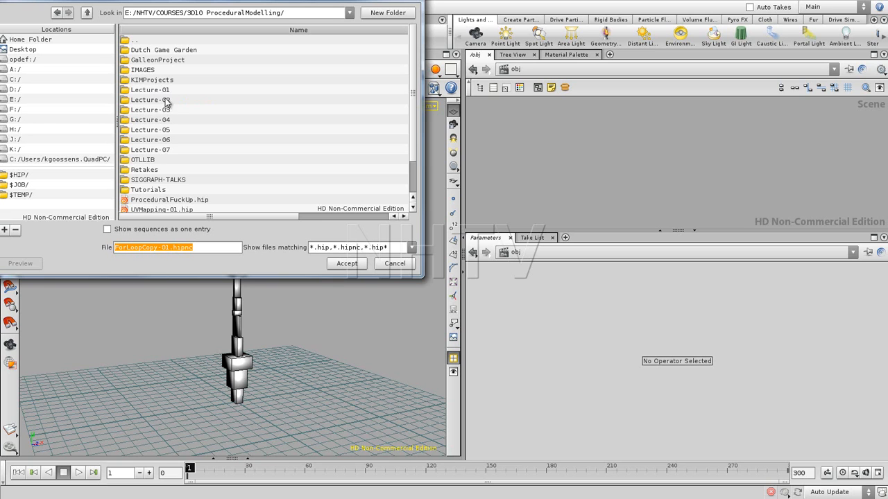
pyautogui.click(160, 111)
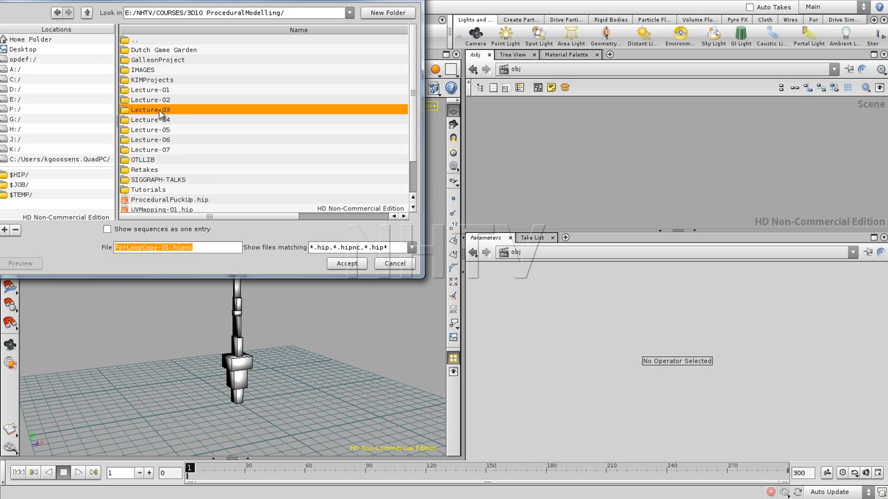
pyautogui.doubleClick(159, 113)
pyautogui.doubleClick(148, 53)
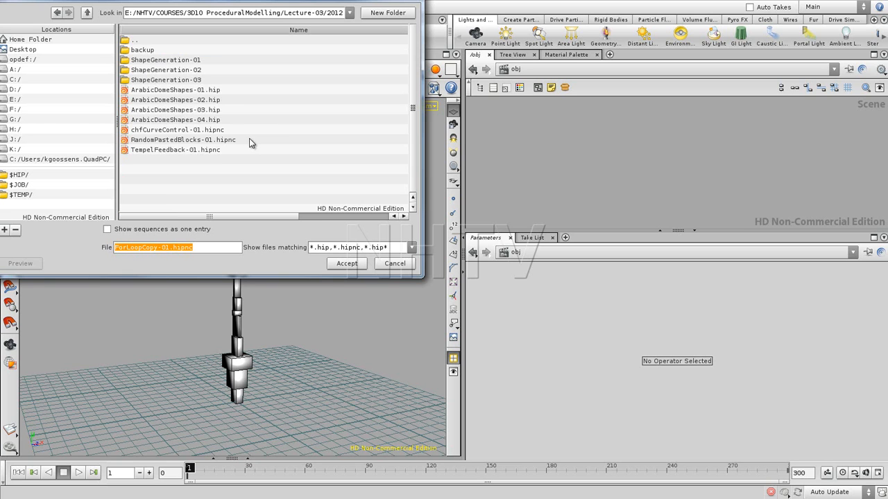
pyautogui.click(192, 131)
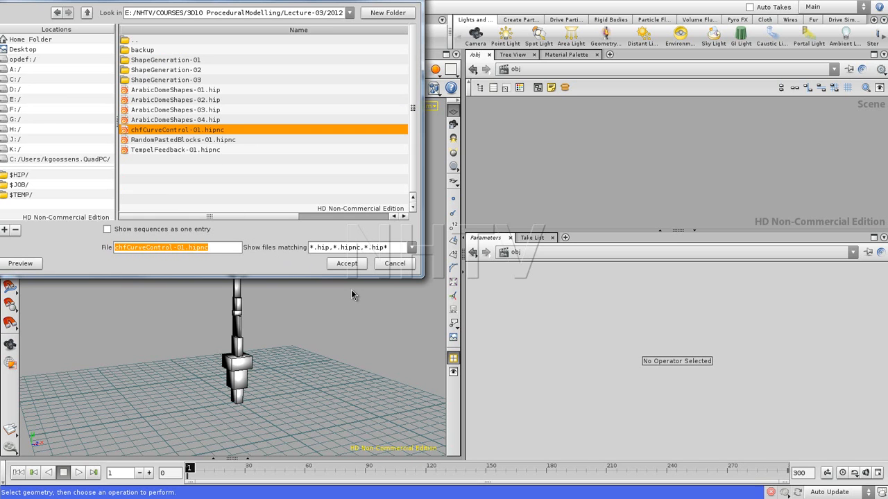
pyautogui.click(345, 265)
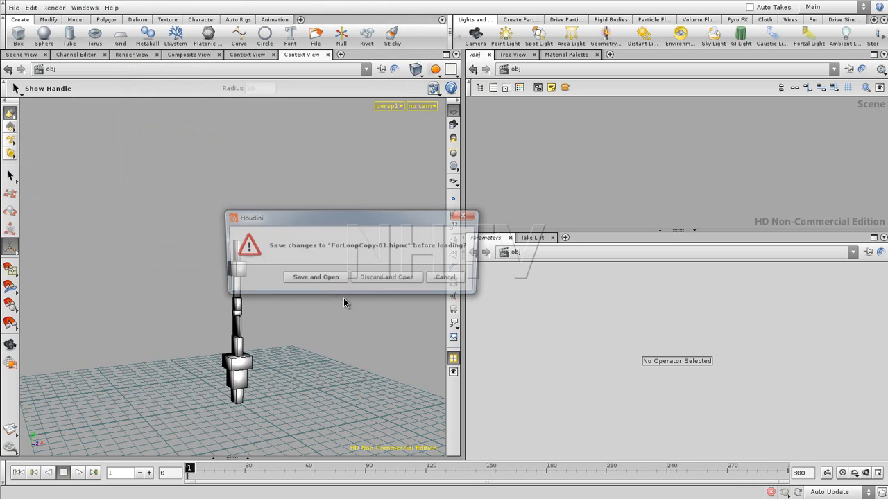
pyautogui.click(380, 280)
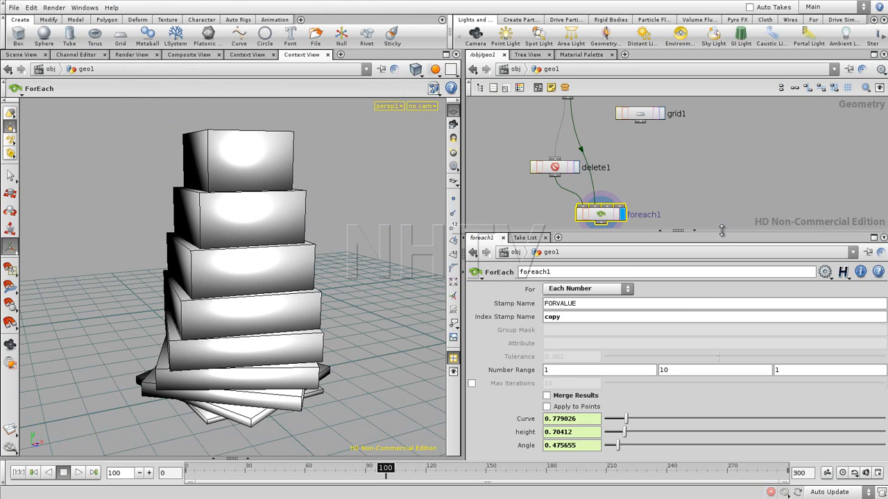
# - Examine how box1 and delete1 feed foreach1 in the geo1 network, spacing the nodes slightly for readability
pyautogui.moveTo(723, 231); pyautogui.dragTo(723, 249)
pyautogui.moveTo(678, 186); pyautogui.dragTo(733, 206, button='middle')
pyautogui.moveTo(699, 155); pyautogui.dragTo(761, 156)
pyautogui.moveTo(697, 189); pyautogui.dragTo(694, 165, button='middle')
pyautogui.moveTo(626, 105); pyautogui.dragTo(675, 119)
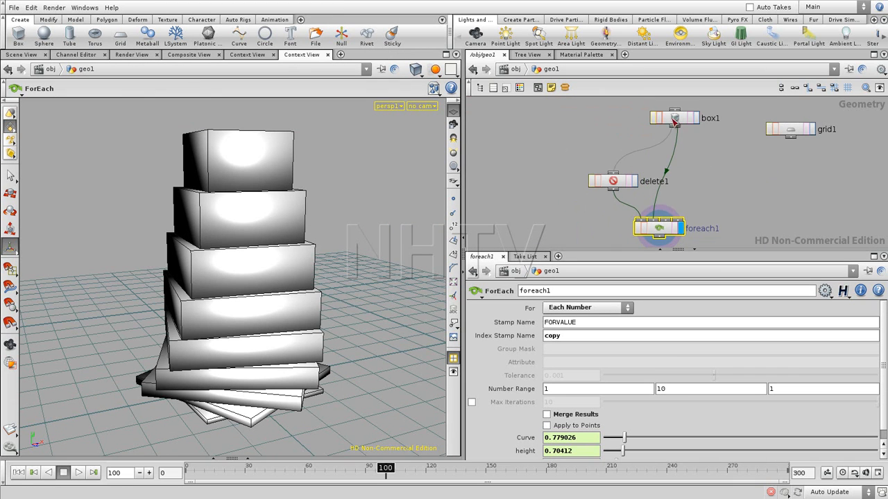
pyautogui.moveTo(618, 183); pyautogui.dragTo(618, 171)
pyautogui.click(672, 192)
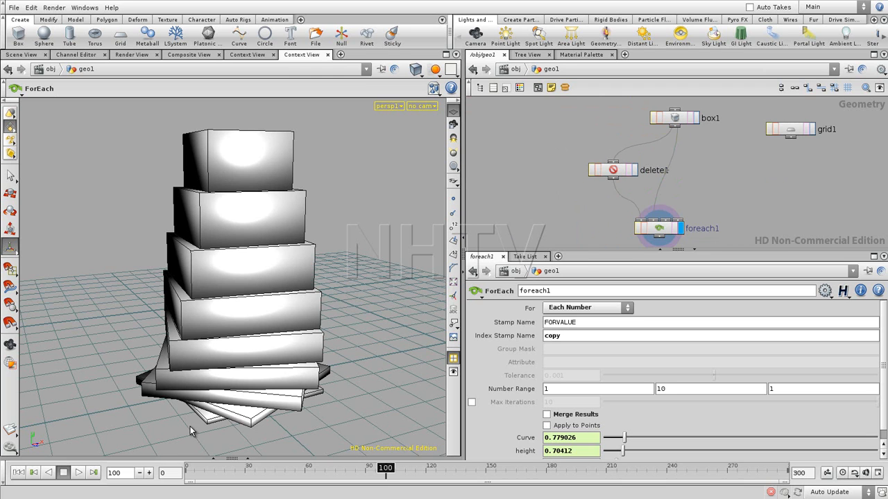
pyautogui.moveTo(720, 160); pyautogui.dragTo(696, 119, button='middle')
pyautogui.click(640, 191)
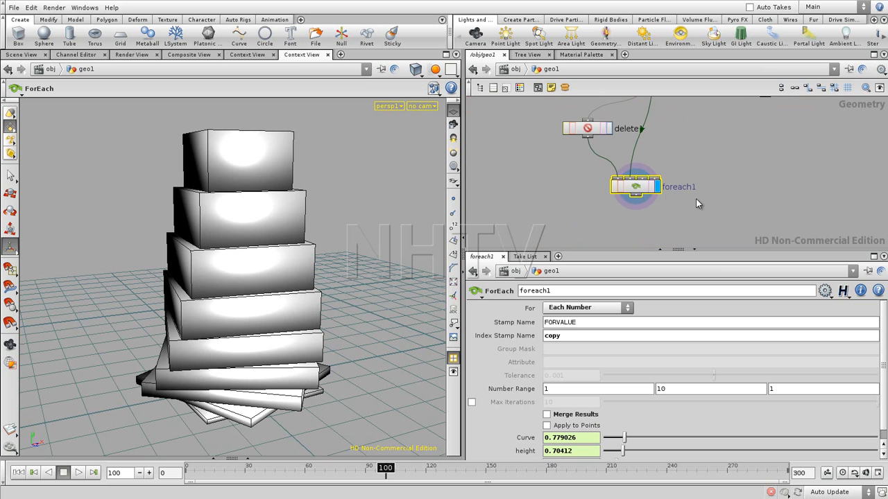
pyautogui.moveTo(640, 189); pyautogui.dragTo(639, 184)
pyautogui.click(700, 152)
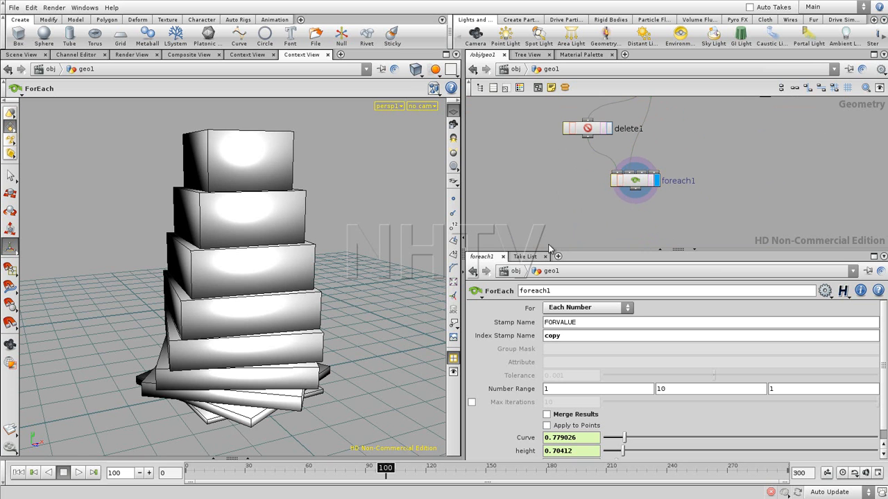
# - Show foreach1's Curve, height and Angle channels together in the Channel Editor, keeping the stacked boxes in view
pyautogui.press('Escape')
pyautogui.moveTo(312, 312); pyautogui.dragTo(245, 333)
pyautogui.moveTo(746, 250); pyautogui.dragTo(746, 217)
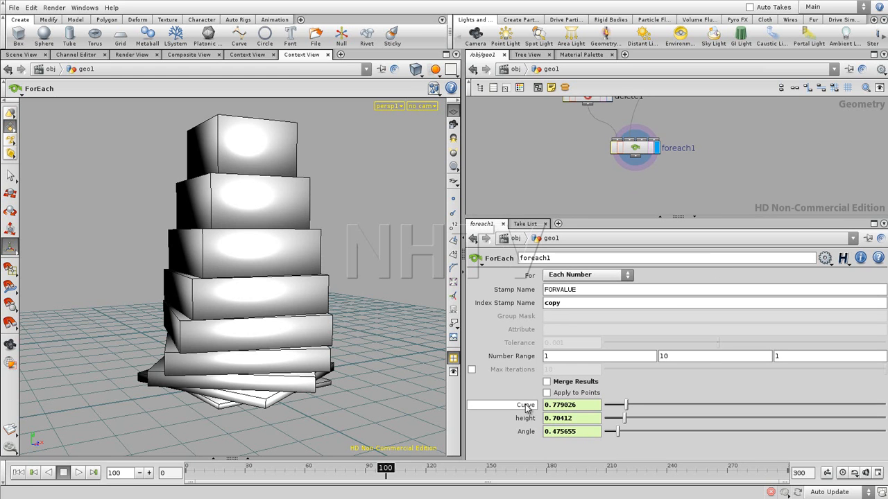
pyautogui.keyDown('shift'); pyautogui.click(527, 405); pyautogui.keyUp('shift')
pyautogui.moveTo(535, 198); pyautogui.dragTo(300, 76)
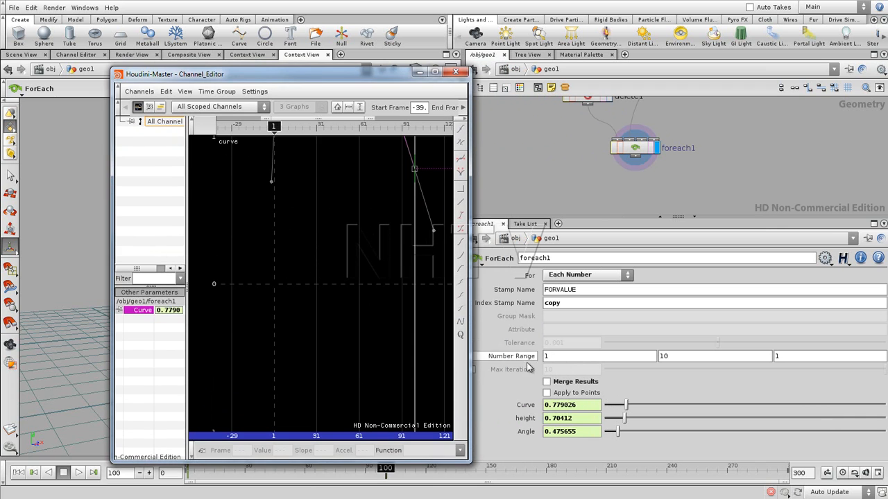
pyautogui.keyDown('shift'); pyautogui.click(527, 419); pyautogui.keyUp('shift')
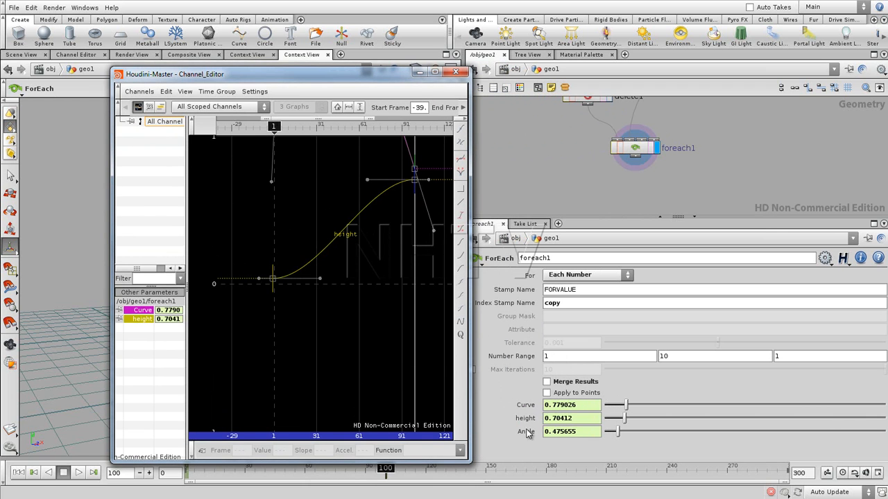
pyautogui.keyDown('shift'); pyautogui.click(527, 432); pyautogui.keyUp('shift')
pyautogui.moveTo(386, 75); pyautogui.dragTo(653, 91)
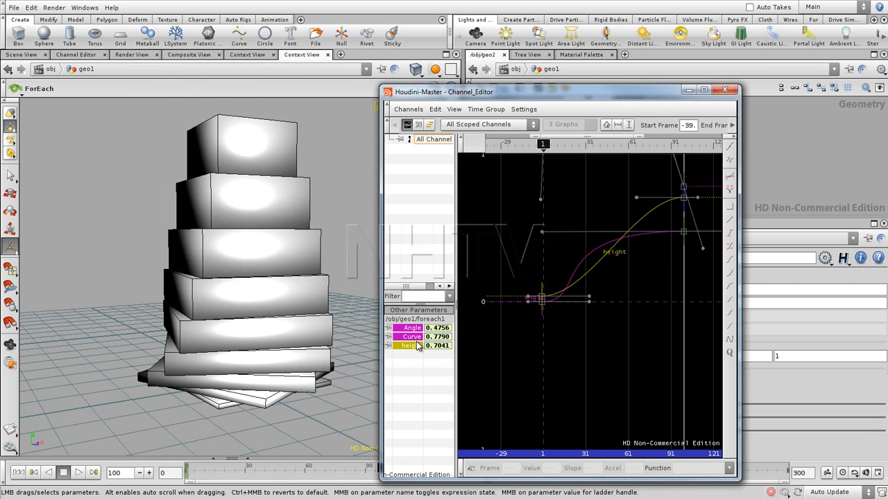
# - Isolate foreach1's Curve channel in the Channel Editor and examine its full shape
pyautogui.click(412, 336)
pyautogui.moveTo(572, 226); pyautogui.dragTo(583, 293, button='middle')
pyautogui.moveTo(589, 235); pyautogui.dragTo(589, 367, button='right')
pyautogui.moveTo(586, 248); pyautogui.dragTo(579, 323, button='middle')
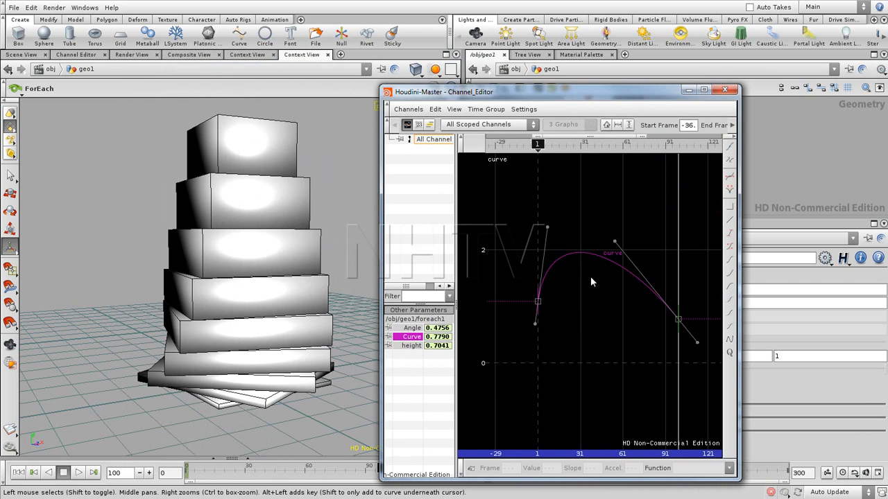
# - Add a mid-range key to the Curve channel, pull it well below the curve and reshape the segment after it to narrow the lower boxes
pyautogui.keyDown('alt'); pyautogui.click(588, 255); pyautogui.keyUp('alt')
pyautogui.moveTo(590, 255); pyautogui.dragTo(600, 334)
pyautogui.moveTo(647, 281); pyautogui.dragTo(653, 255)
# - Add a key midway on the height channel, raise it to about 1 and tilt its tangent downward to a slope of about -0.8
pyautogui.click(412, 346)
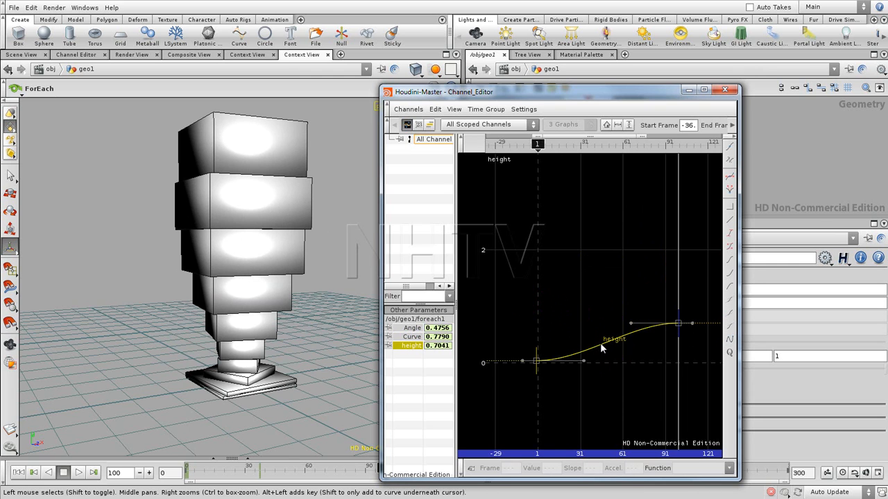
pyautogui.keyDown('alt'); pyautogui.click(600, 345); pyautogui.keyUp('alt')
pyautogui.moveTo(600, 345); pyautogui.dragTo(600, 310)
pyautogui.press('Escape')
pyautogui.moveTo(286, 255); pyautogui.dragTo(291, 289, button='middle')
pyautogui.moveTo(339, 274); pyautogui.dragTo(134, 313, button='right')
pyautogui.moveTo(306, 268); pyautogui.dragTo(290, 341, button='middle')
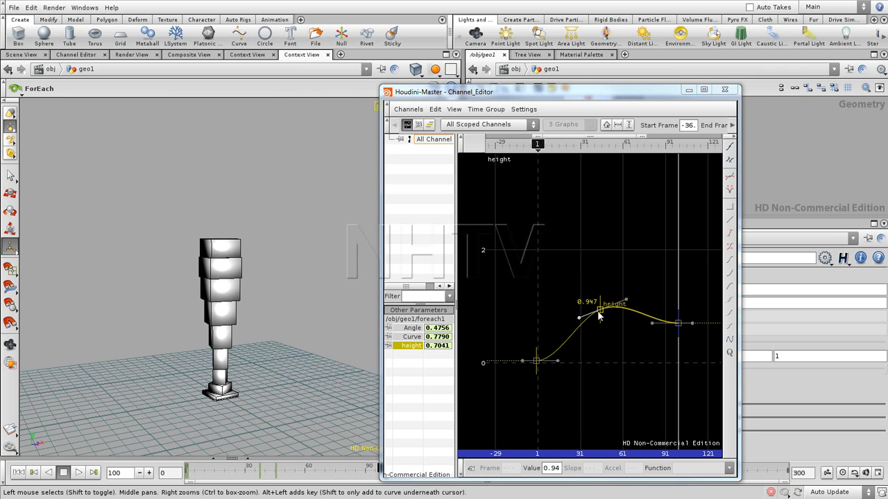
pyautogui.moveTo(600, 309); pyautogui.dragTo(636, 346)
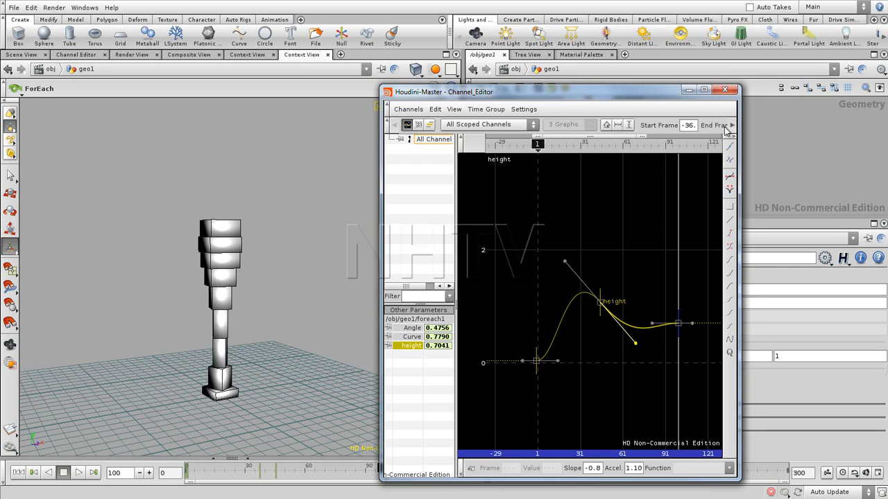
# - Put the Channel Editor away, give the geo1 network more room and delete the unused grid1 node
pyautogui.click(689, 90)
pyautogui.press('h')
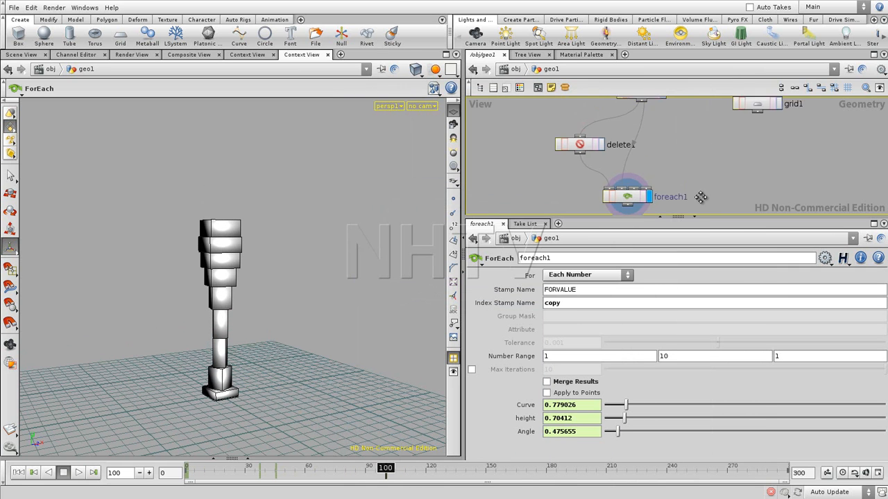
pyautogui.moveTo(718, 216); pyautogui.dragTo(720, 297)
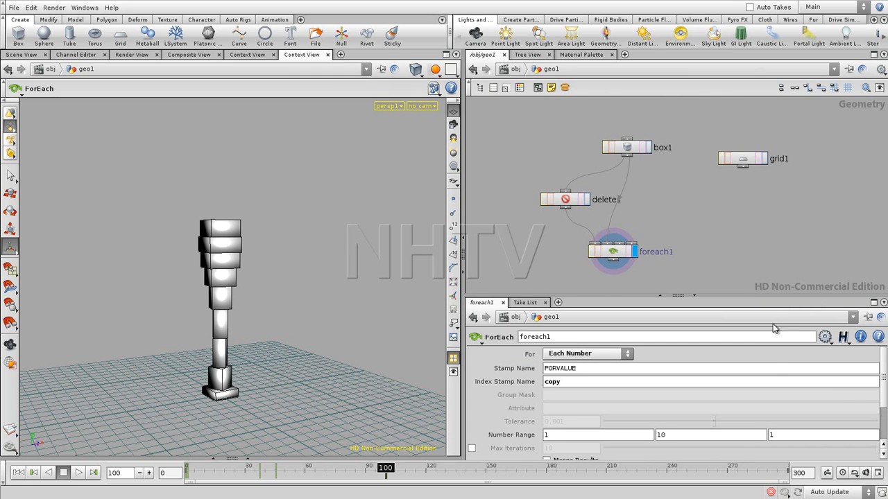
pyautogui.moveTo(697, 176); pyautogui.dragTo(635, 189, button='middle')
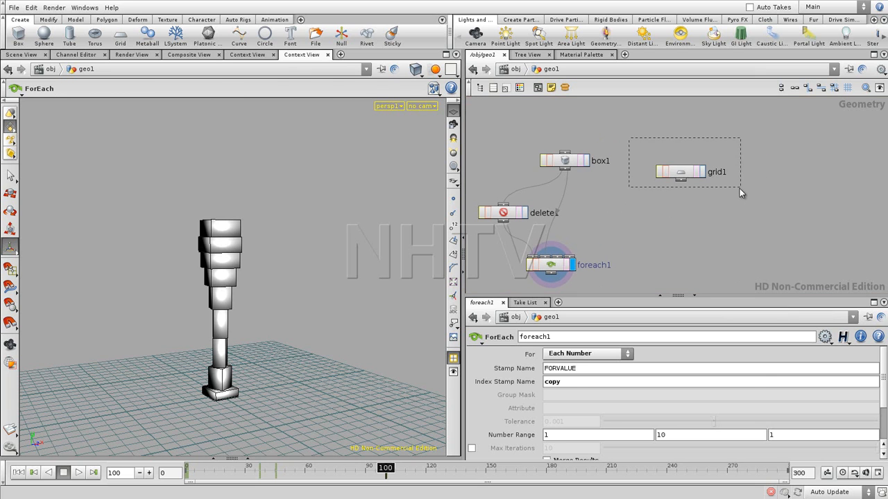
pyautogui.moveTo(739, 187); pyautogui.dragTo(738, 189)
pyautogui.press('Delete')
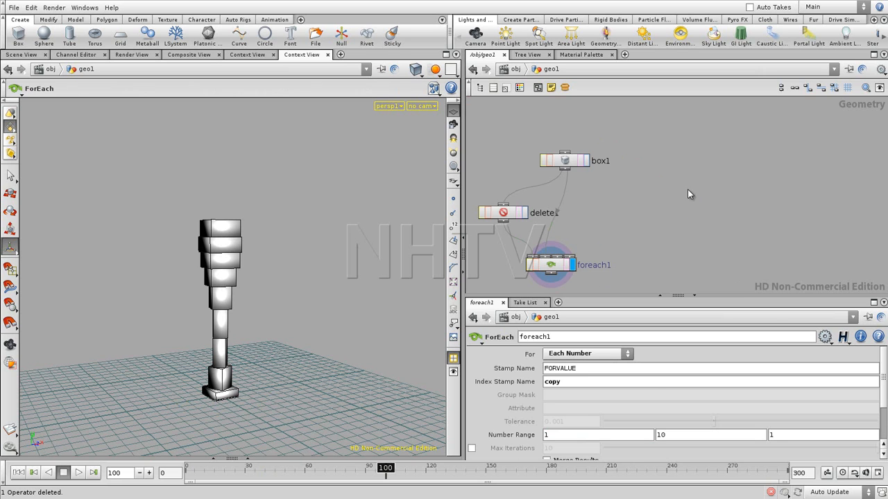
# - Duplicate the box1 node and place the copy in the empty space beside the existing network
pyautogui.click(554, 163)
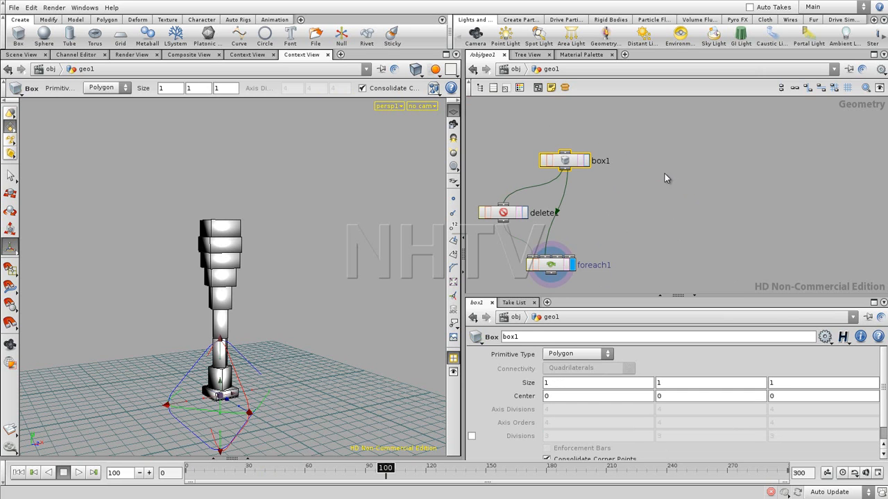
pyautogui.hotkey('ctrl', 'c')
pyautogui.hotkey('ctrl', 'v')
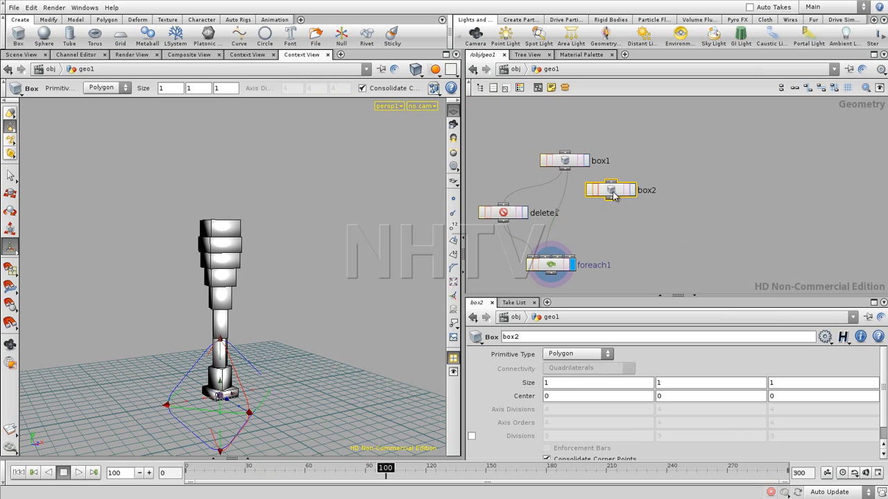
pyautogui.click(716, 158)
# - Add a ForEach node below box2 and wire box2 into its first two inputs
pyautogui.press('Tab')
pyautogui.write('Force')
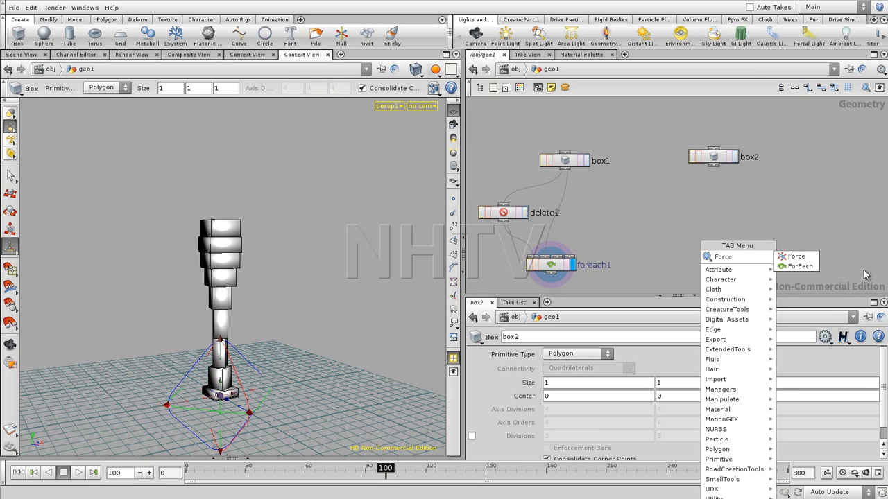
pyautogui.click(798, 266)
pyautogui.click(704, 271)
pyautogui.moveTo(715, 166)
pyautogui.mouseDown()
pyautogui.moveTo(690, 254)
pyautogui.moveTo(700, 258)
pyautogui.mouseUp()
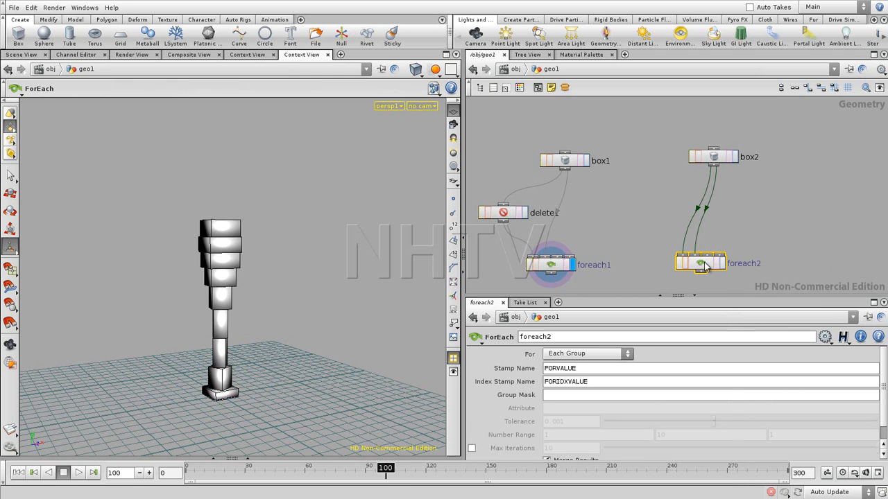
# - Set foreach2 to loop over Each Number with the Index Stamp Name copy, and inspect its node information
pyautogui.click(601, 355)
pyautogui.click(582, 385)
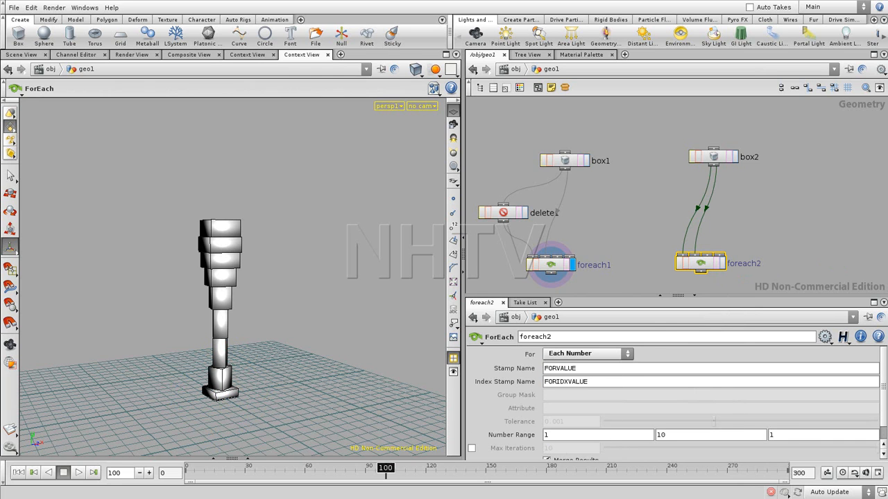
pyautogui.moveTo(632, 297); pyautogui.dragTo(630, 271)
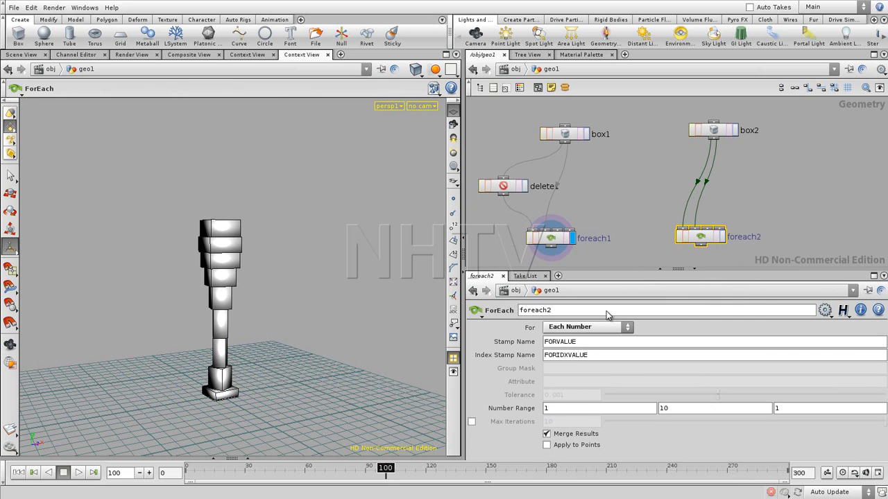
pyautogui.moveTo(600, 355); pyautogui.dragTo(543, 355)
pyautogui.write('copy')
pyautogui.middleClick(706, 240)
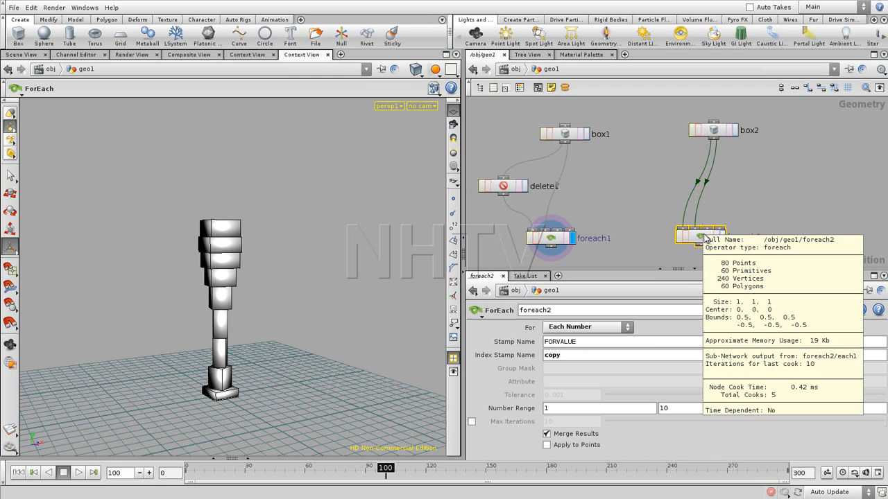
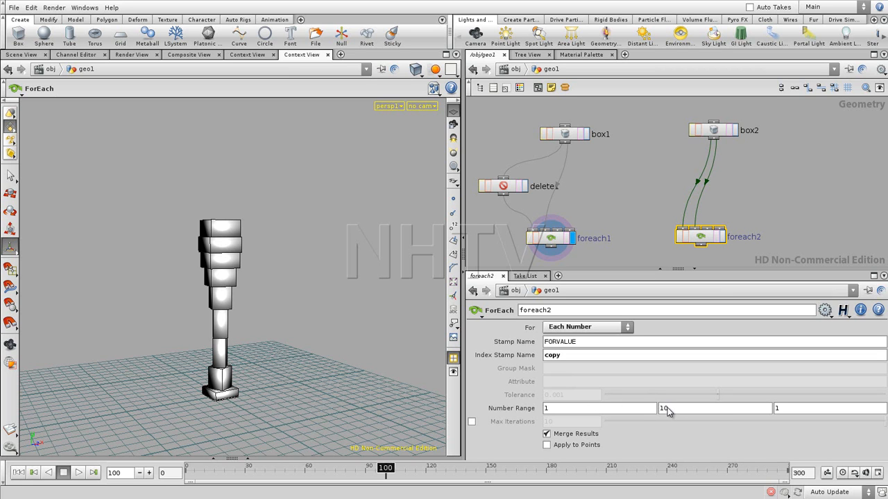
# - Display foreach2, enter its inner network and move the second auxiliary input clear of the other inputs
pyautogui.click(789, 177)
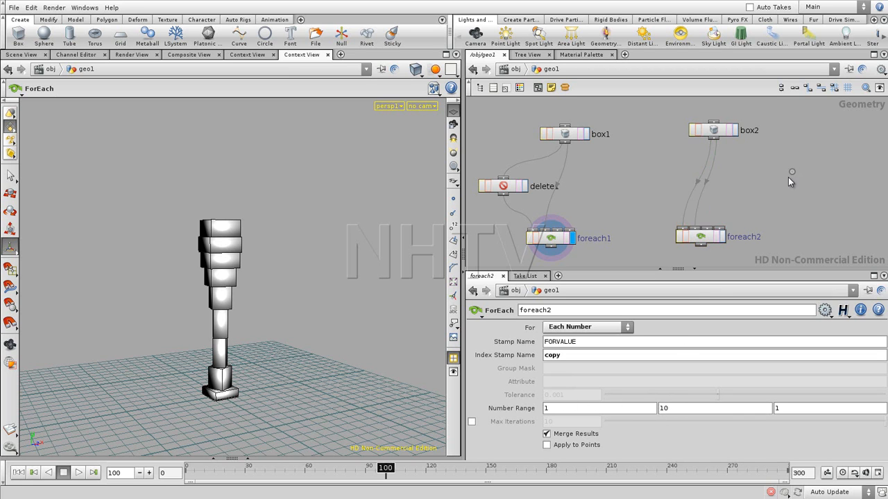
pyautogui.click(722, 237)
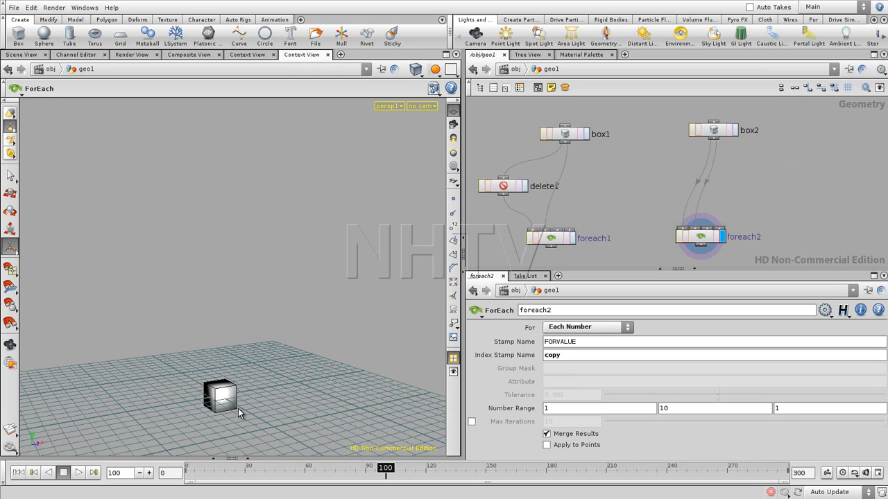
pyautogui.doubleClick(702, 237)
pyautogui.click(678, 237)
pyautogui.moveTo(635, 130); pyautogui.dragTo(646, 132)
pyautogui.moveTo(724, 135); pyautogui.dragTo(679, 226, button='middle')
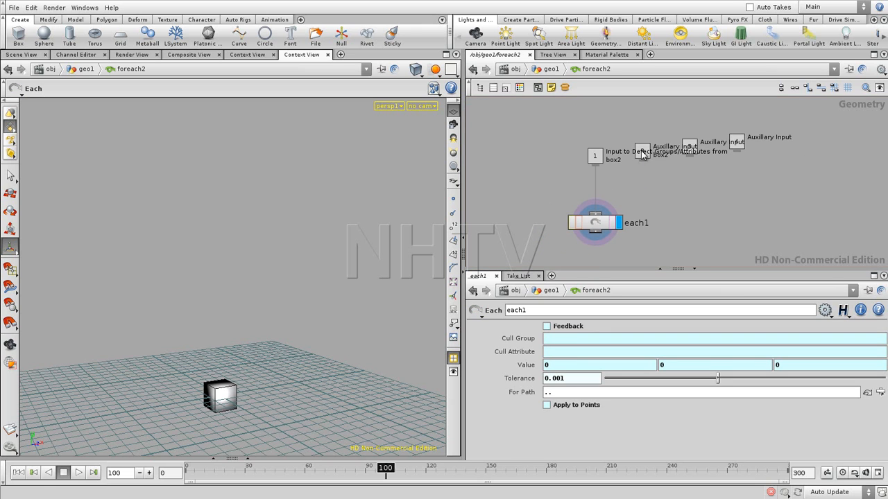
pyautogui.moveTo(642, 154); pyautogui.dragTo(653, 178)
pyautogui.moveTo(691, 226); pyautogui.dragTo(699, 196, button='middle')
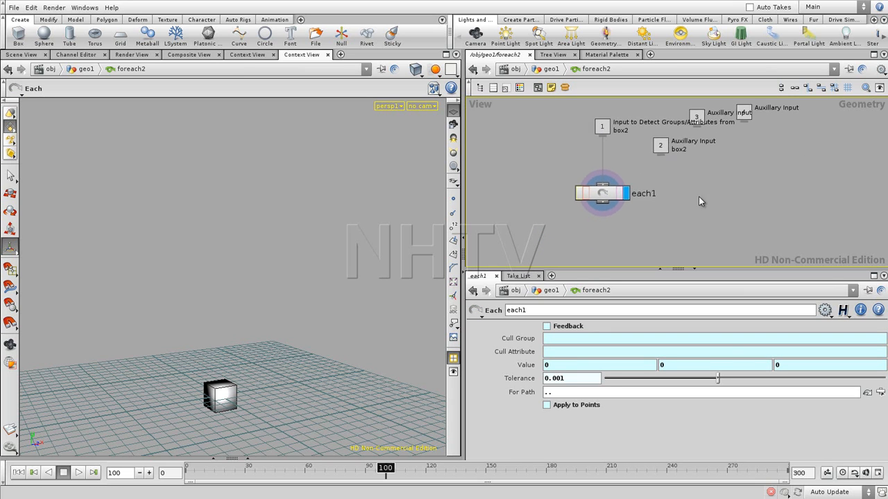
# - Add a Transform node beside each1, feed it from auxiliary input 2 and display it
pyautogui.press('Tab')
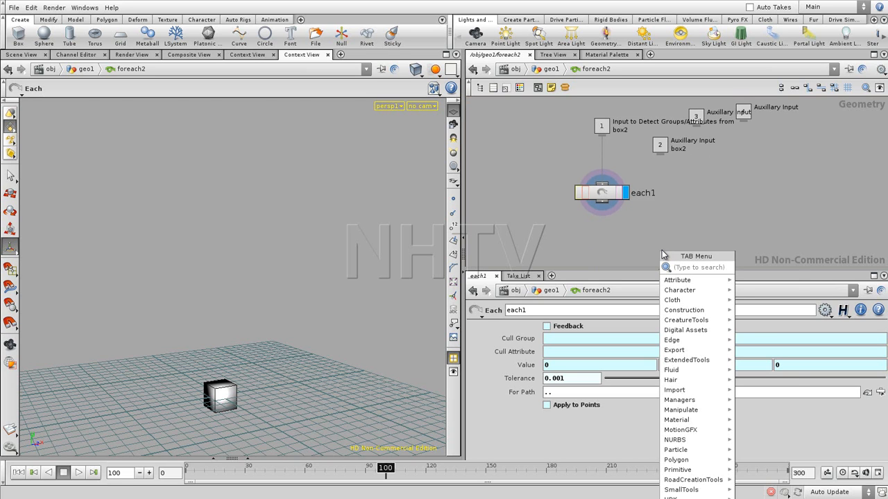
pyautogui.write('Transform')
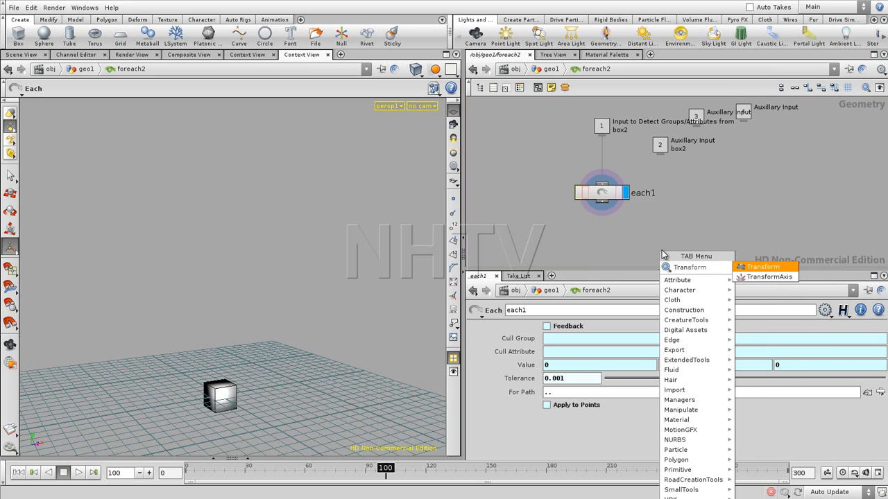
pyautogui.press('Return')
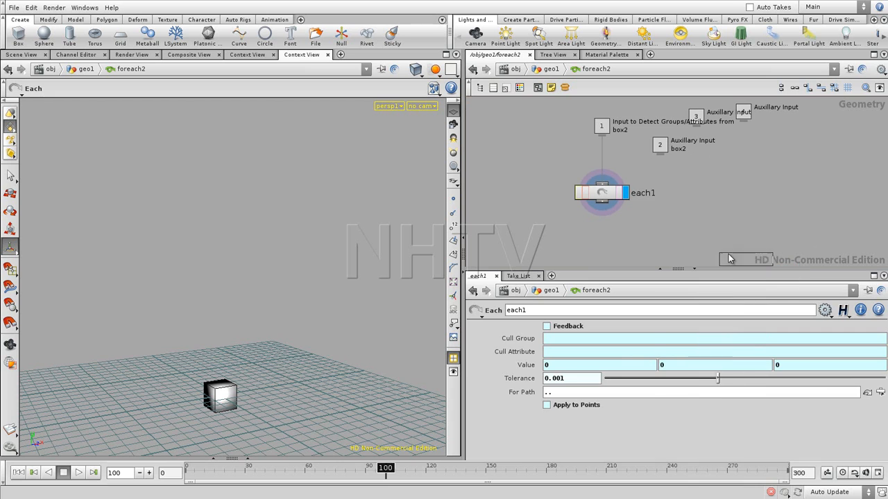
pyautogui.click(668, 225)
pyautogui.click(667, 221)
pyautogui.moveTo(668, 231)
pyautogui.mouseDown()
pyautogui.moveTo(707, 194)
pyautogui.moveTo(718, 163)
pyautogui.mouseUp()
pyautogui.click(683, 228)
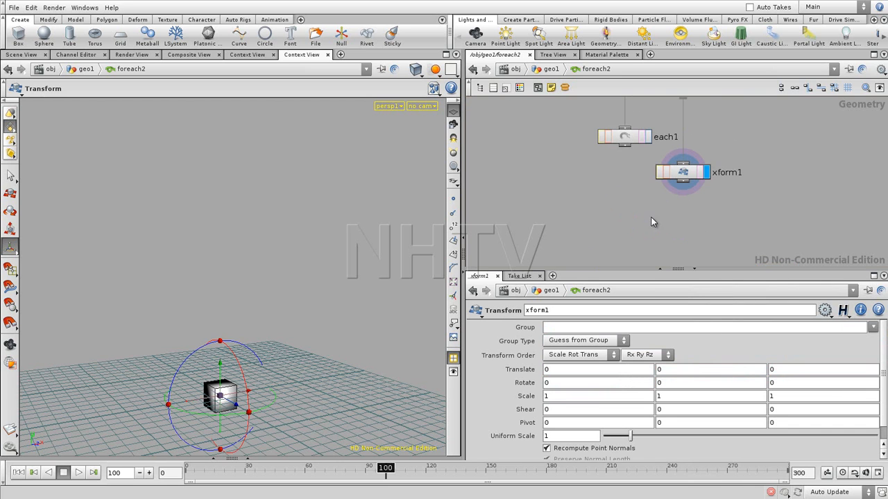
# - Add a Merge node that combines each1 and xform1, and display it
pyautogui.press('Tab')
pyautogui.write('Merge')
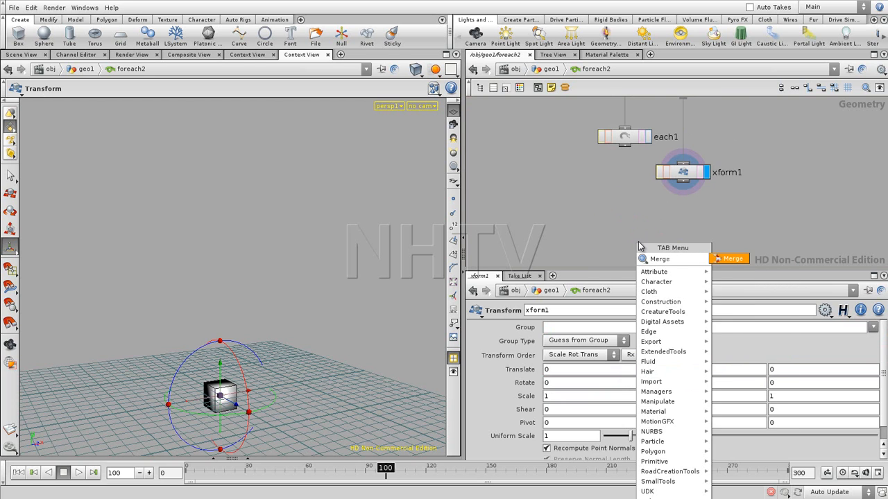
pyautogui.click(725, 258)
pyautogui.click(656, 218)
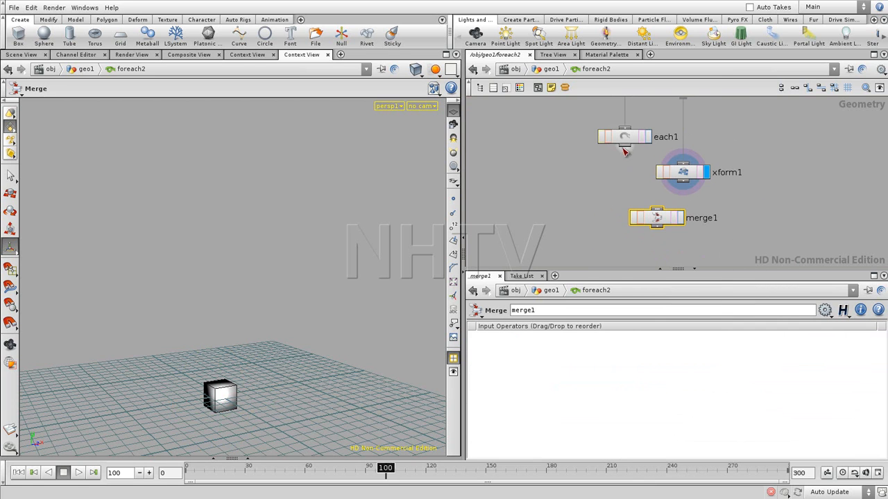
pyautogui.moveTo(682, 179); pyautogui.dragTo(655, 212)
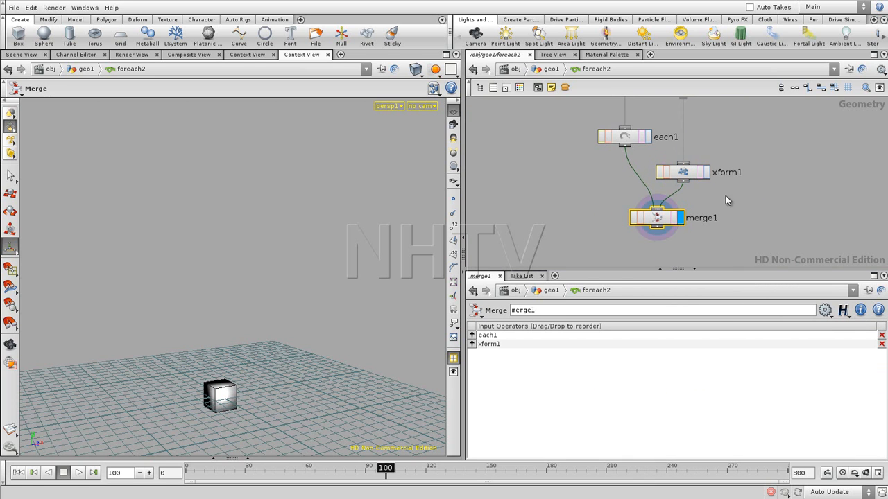
# - Set the Y translation of xform1 to the expression -$YMIN
pyautogui.moveTo(709, 189); pyautogui.dragTo(694, 220, button='middle')
pyautogui.click(666, 203)
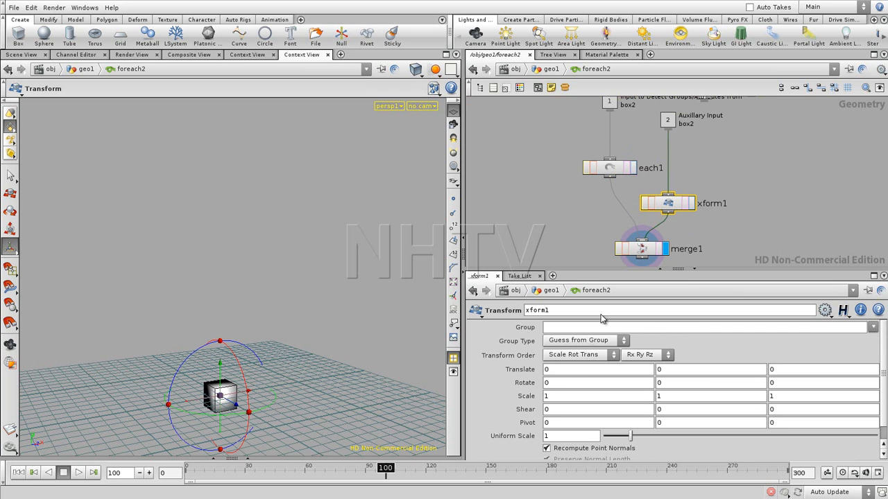
pyautogui.doubleClick(568, 373)
pyautogui.press('Tab')
pyautogui.write('-$YMIN')
pyautogui.press('Return')
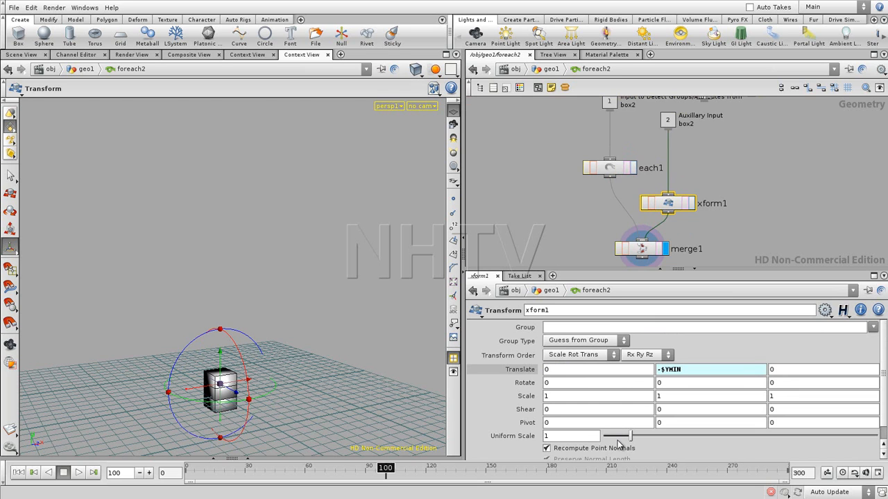
# - Display xform1 and extend its Y translation expression to -$YMIN+bbox("../each1",D_YMAX)
pyautogui.click(691, 203)
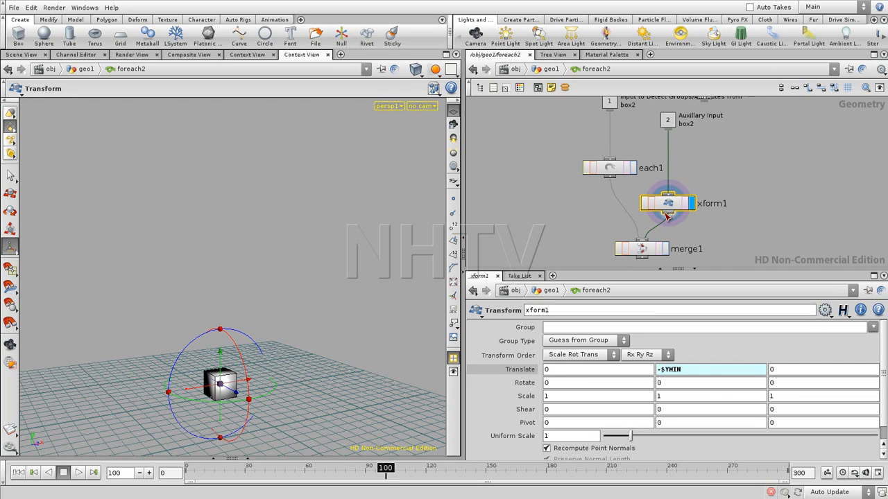
pyautogui.press('Return')
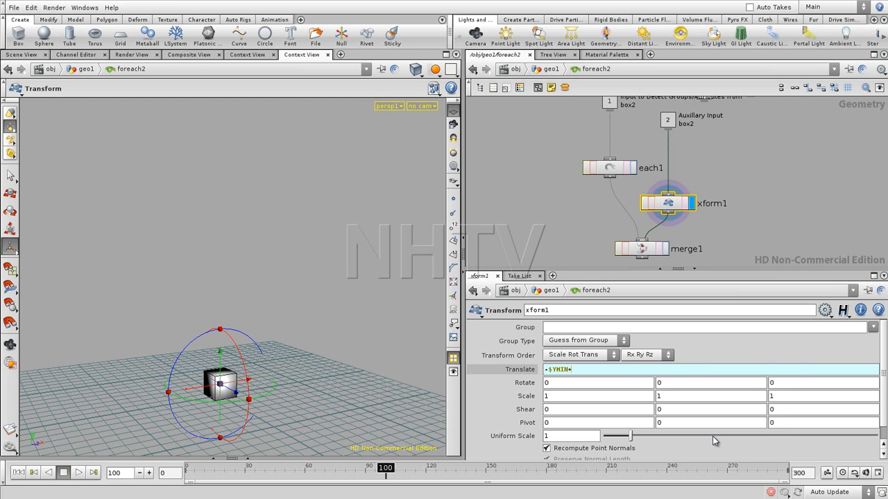
pyautogui.write('+bbox("../')
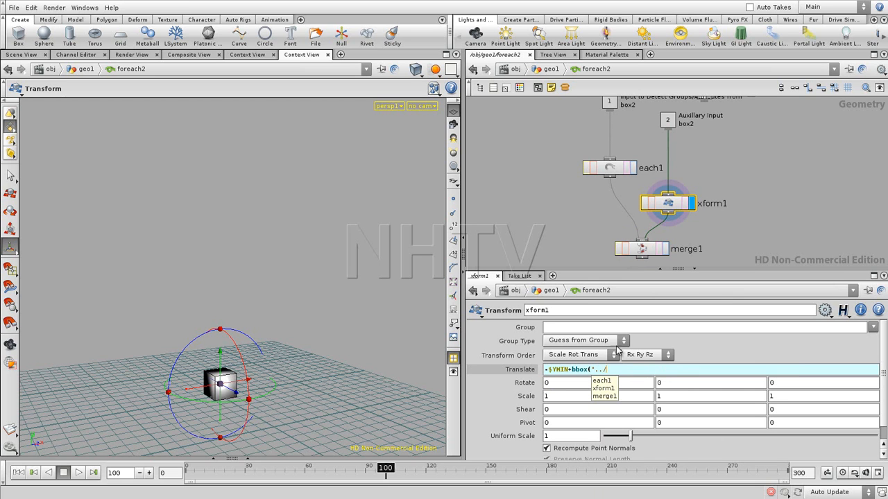
pyautogui.click(602, 381)
pyautogui.write('",')
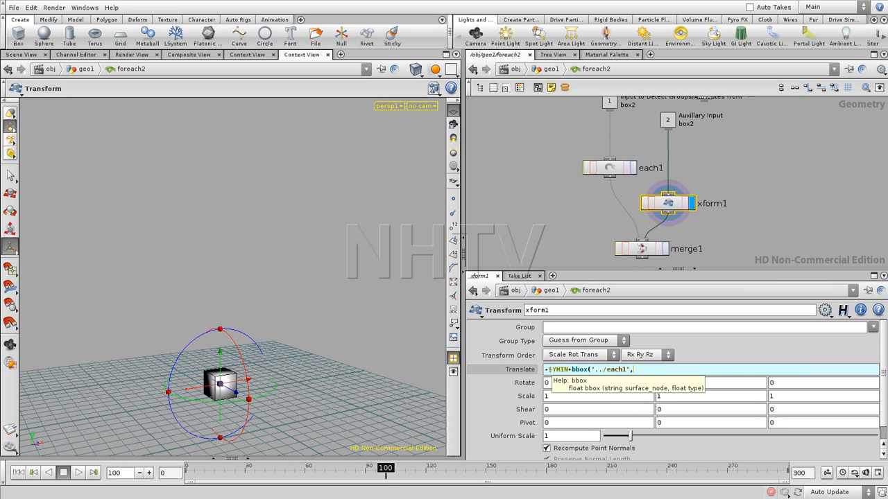
pyautogui.write('C_')
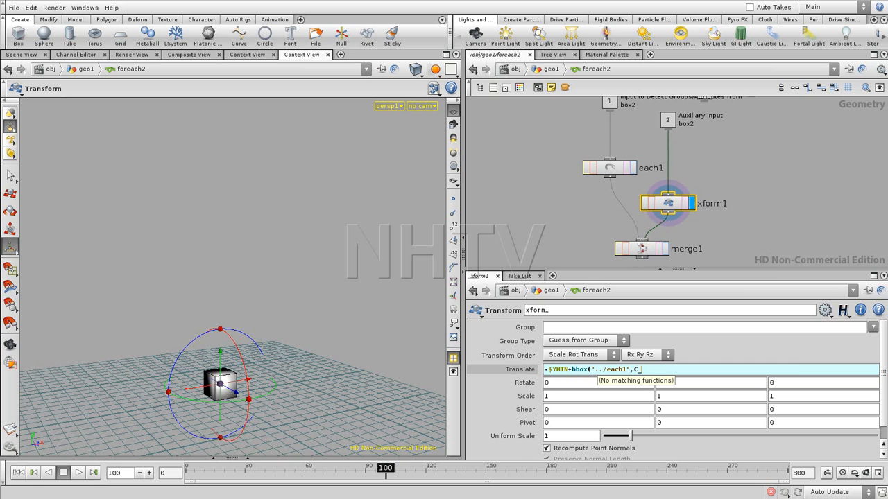
pyautogui.press('BackSpace')
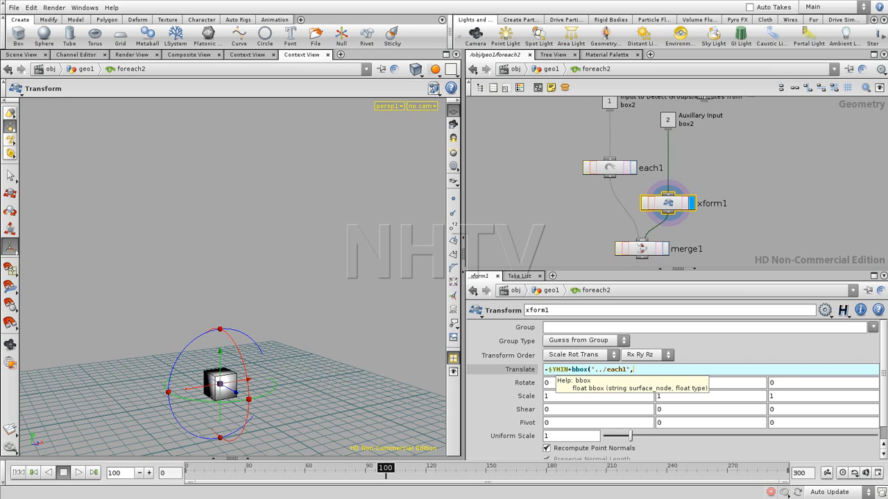
pyautogui.write('D_YMA')
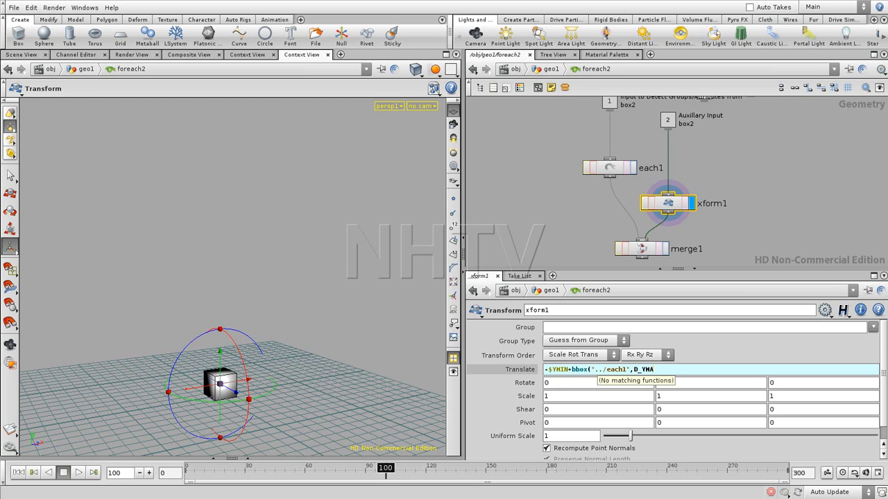
pyautogui.write('X)')
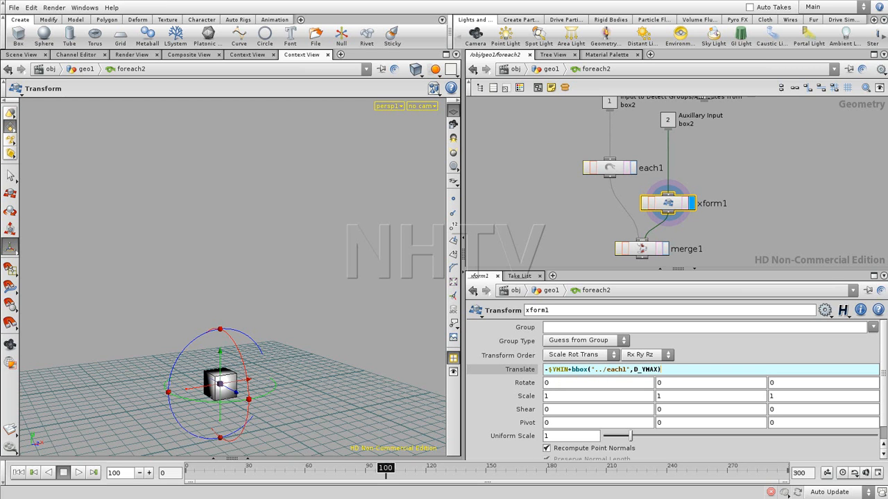
pyautogui.press('Return')
# - Display merge1 and return to the geo1 network level
pyautogui.click(665, 246)
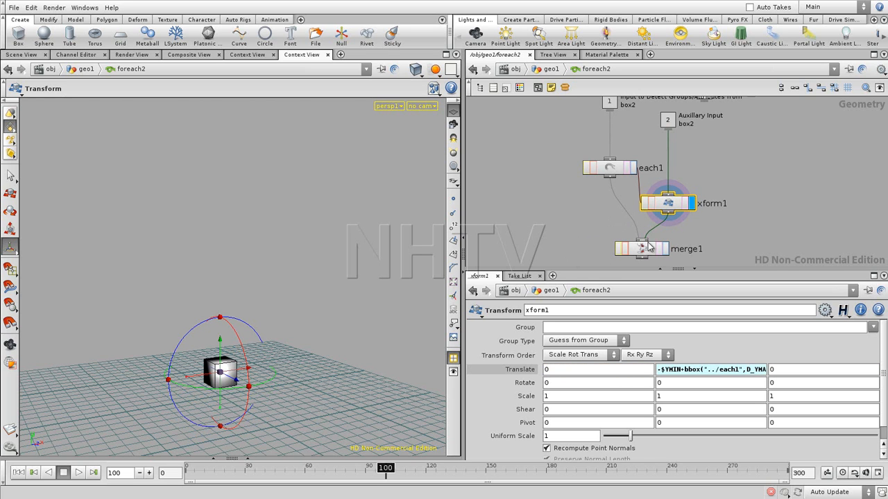
pyautogui.click(665, 248)
pyautogui.moveTo(745, 227); pyautogui.dragTo(726, 177, button='middle')
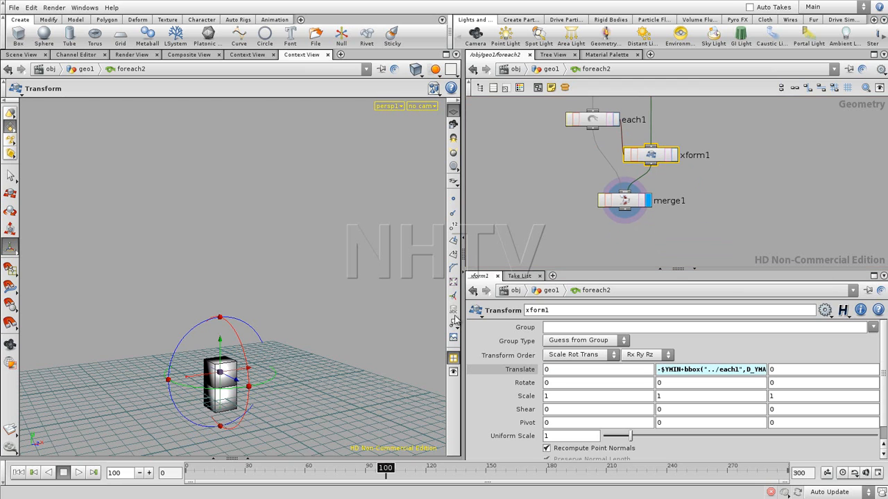
pyautogui.click(681, 226)
pyautogui.press('u')
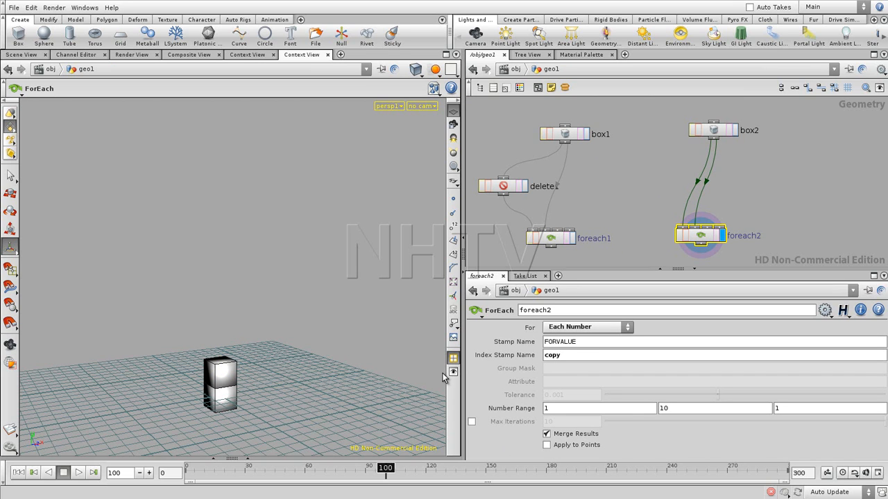
# - Turn off Merge Results on foreach2, showing the viewport point numbers only while making the change
pyautogui.click(453, 226)
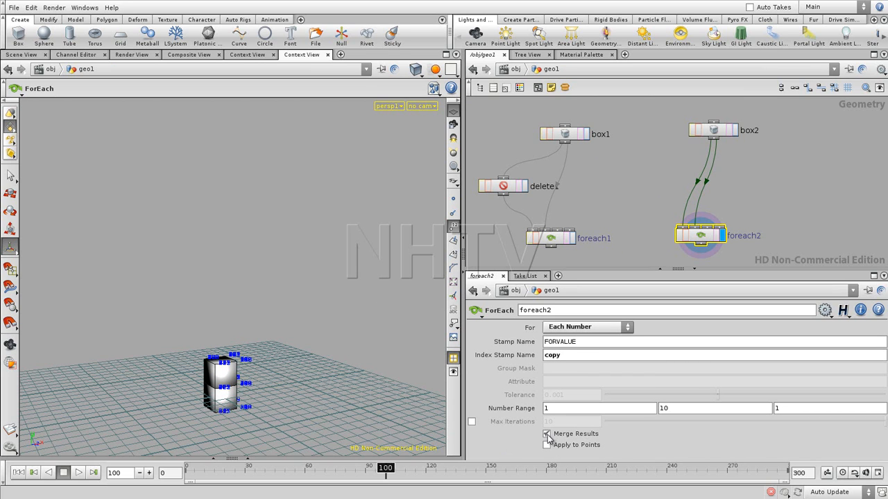
pyautogui.click(547, 434)
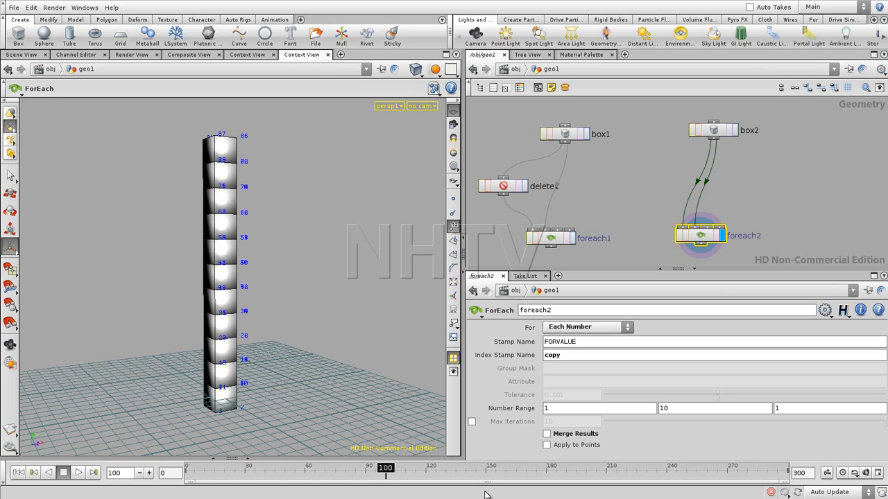
pyautogui.click(453, 227)
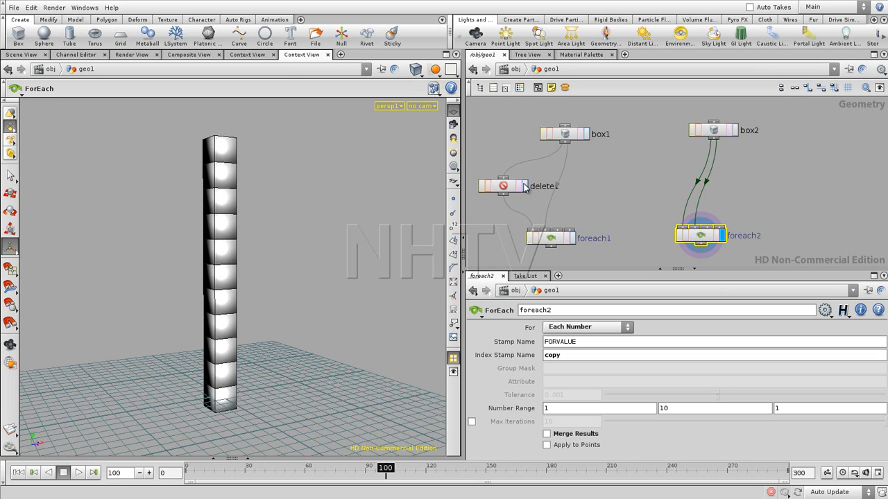
# - Insert a Delete node between box2 and the first input of foreach2
pyautogui.press('Tab')
pyautogui.write('Delete')
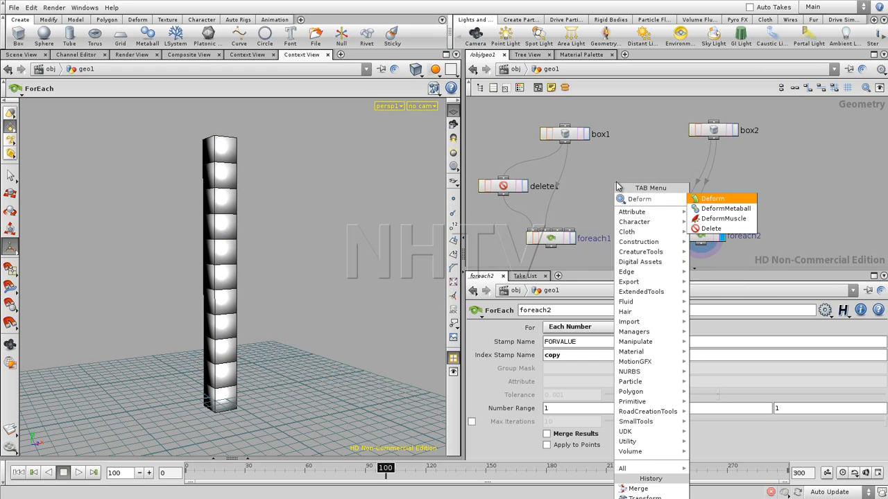
pyautogui.press('Return')
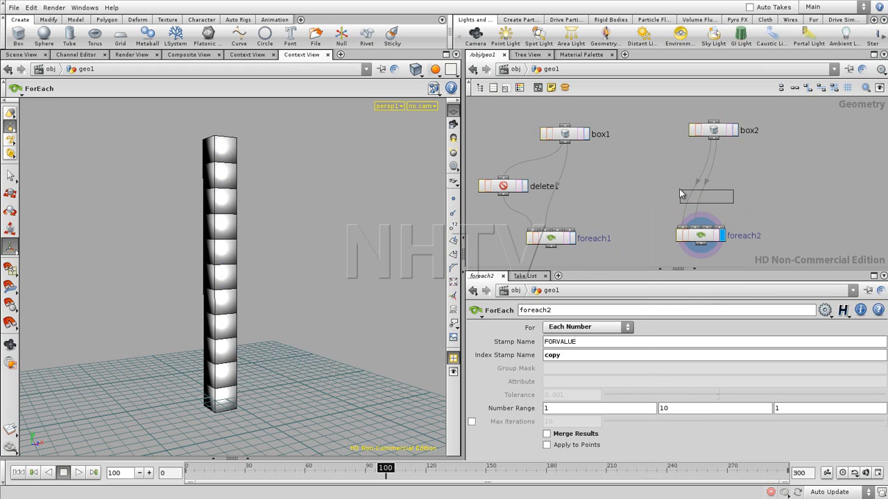
pyautogui.click(685, 196)
pyautogui.moveTo(684, 194); pyautogui.dragTo(661, 191)
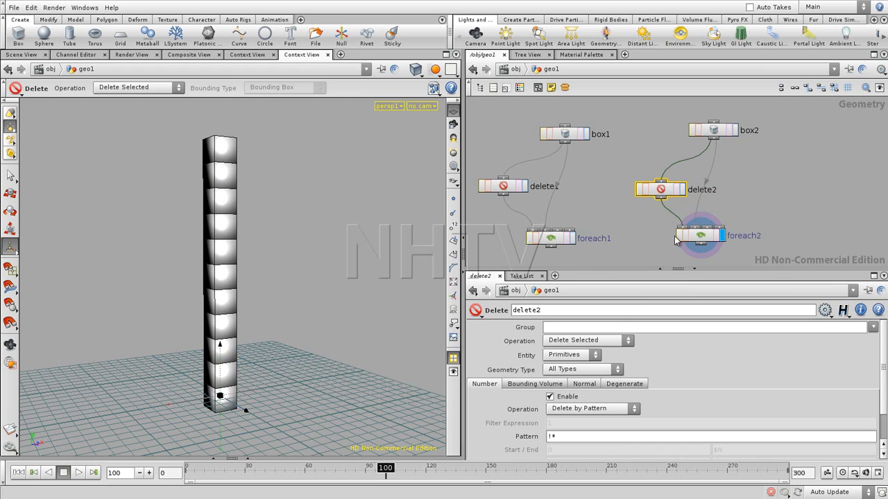
# - Set delete2's number pattern to * and check the box stack from another viewing angle
pyautogui.moveTo(552, 439); pyautogui.dragTo(545, 457)
pyautogui.click(569, 439)
pyautogui.moveTo(553, 439); pyautogui.dragTo(546, 441)
pyautogui.press('BackSpace')
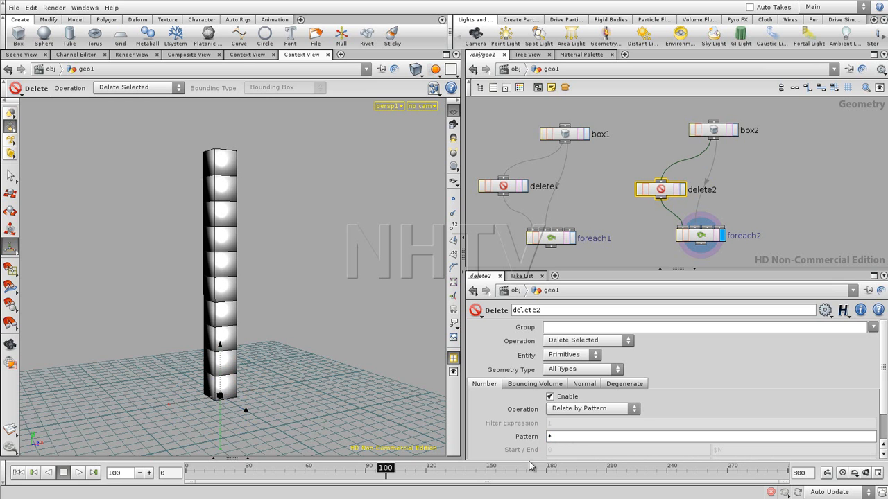
pyautogui.click(638, 220)
pyautogui.keyDown('alt'); pyautogui.moveTo(264, 320); pyautogui.dragTo(232, 411); pyautogui.keyUp('alt')
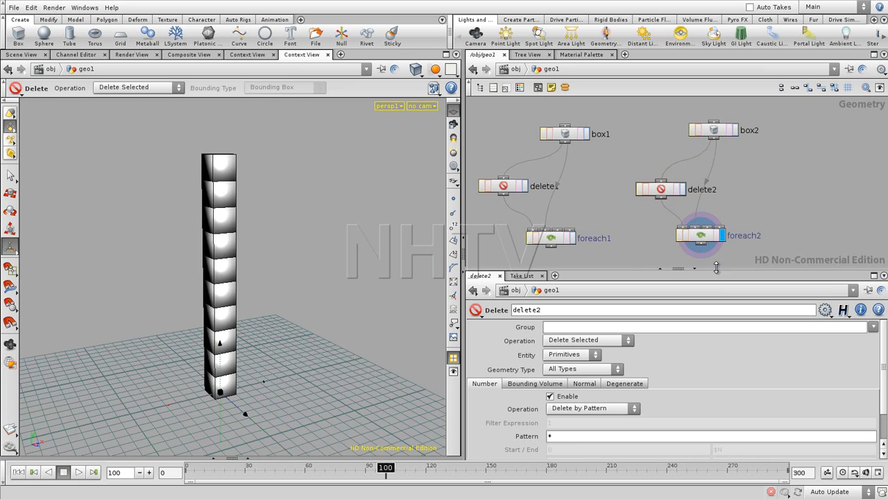
# - Enlarge delete2's parameter area, open its Edit Parameter Interface dialog and collapse the Number, Bounding Volume, Normal and Degenerate folders
pyautogui.moveTo(739, 270); pyautogui.dragTo(738, 200)
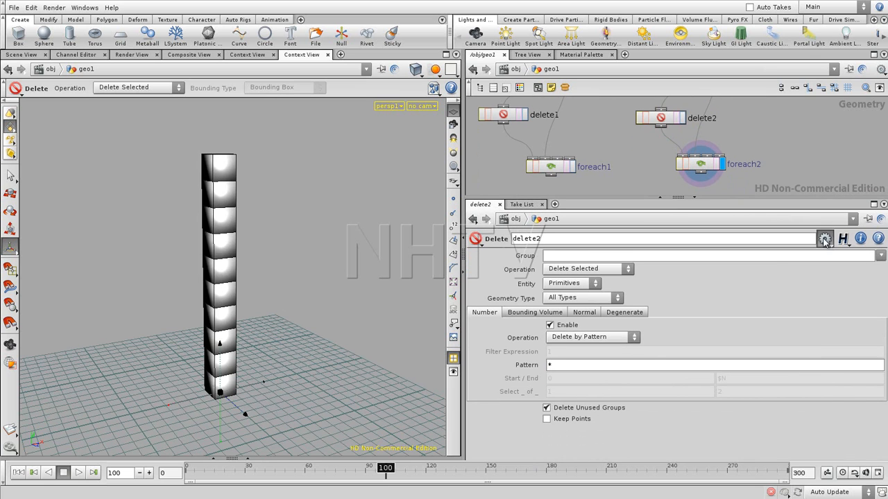
pyautogui.click(824, 239)
pyautogui.click(830, 258)
pyautogui.moveTo(670, 61); pyautogui.dragTo(441, 73)
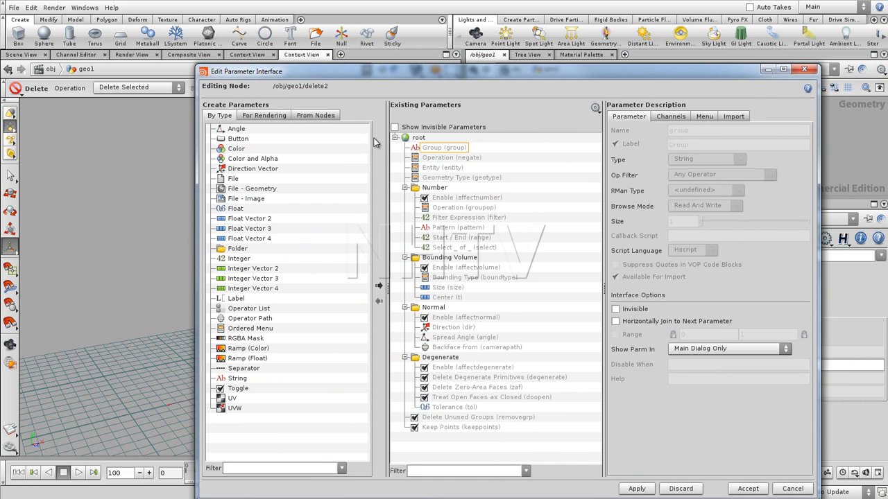
pyautogui.click(405, 188)
pyautogui.click(405, 198)
pyautogui.click(405, 208)
pyautogui.click(405, 217)
pyautogui.moveTo(606, 74); pyautogui.dragTo(473, 99)
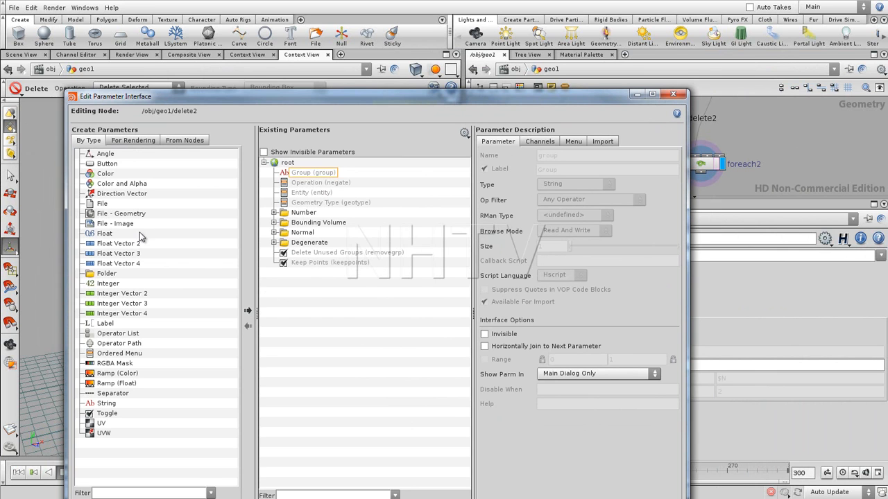
# - Add three Float parameters to delete2's interface and name the first one cwith with the label Curve with
pyautogui.moveTo(102, 237); pyautogui.dragTo(297, 274)
pyautogui.moveTo(102, 237); pyautogui.dragTo(294, 291)
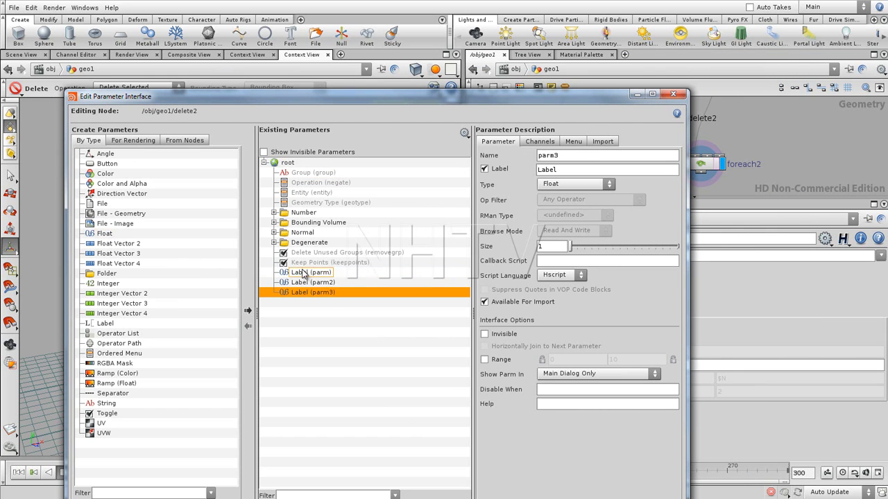
pyautogui.click(301, 272)
pyautogui.moveTo(556, 159); pyautogui.dragTo(520, 347)
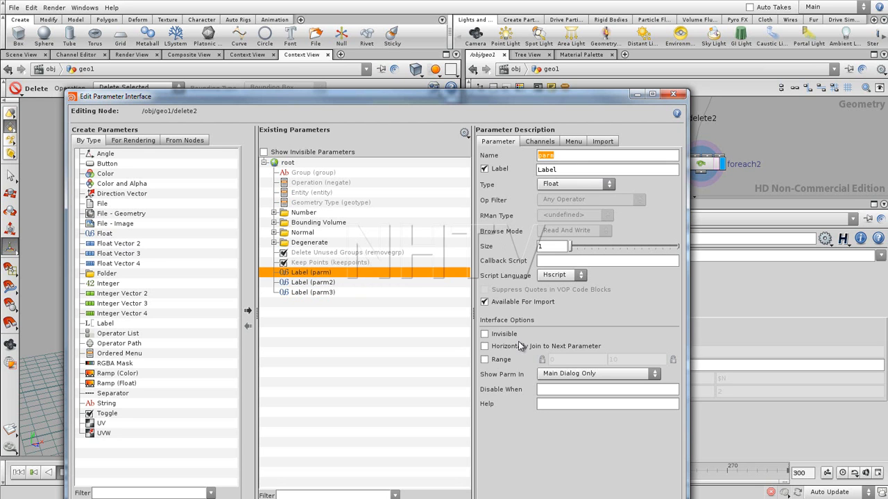
pyautogui.write('cwith')
pyautogui.doubleClick(555, 172)
pyautogui.write('Curve with')
pyautogui.press('Return')
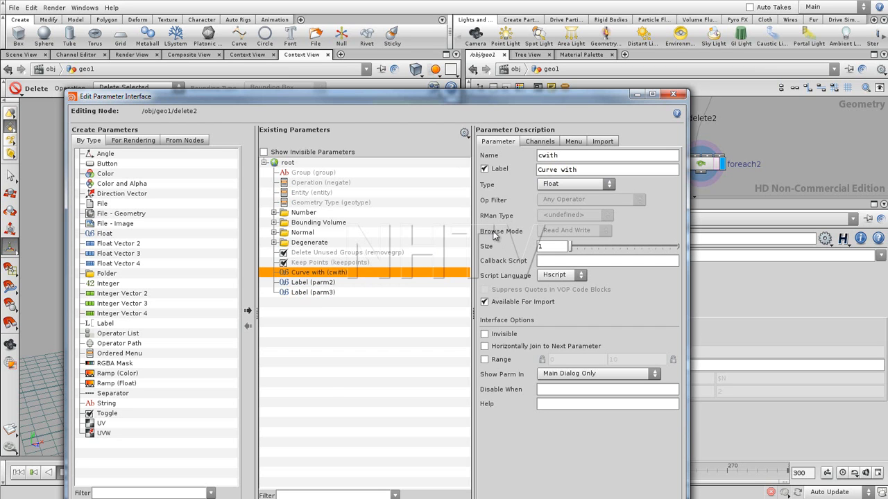
# - Name the second new Float parameter cheight and label it Curve height
pyautogui.click(304, 283)
pyautogui.doubleClick(570, 158)
pyautogui.write('c')
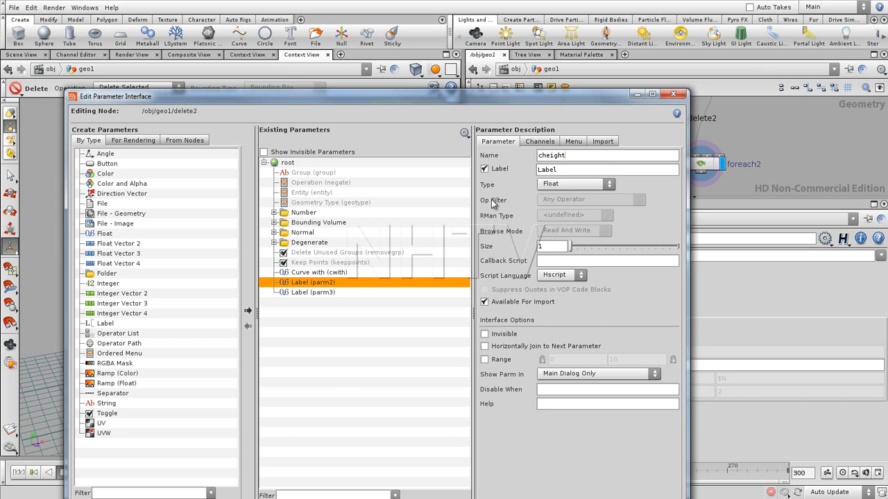
pyautogui.press('Tab')
pyautogui.write('C')
# - Name the third new Float parameter cangle, label it Curve angle, and accept the edited parameter interface
pyautogui.click(302, 292)
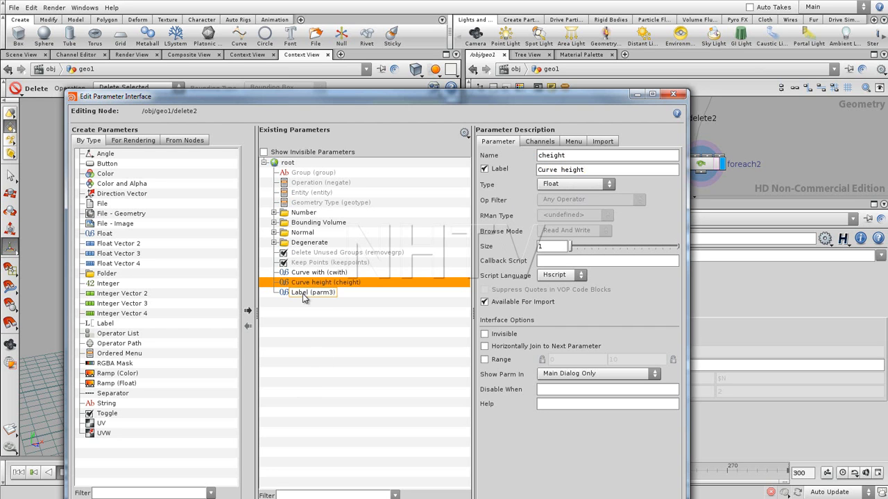
pyautogui.doubleClick(567, 157)
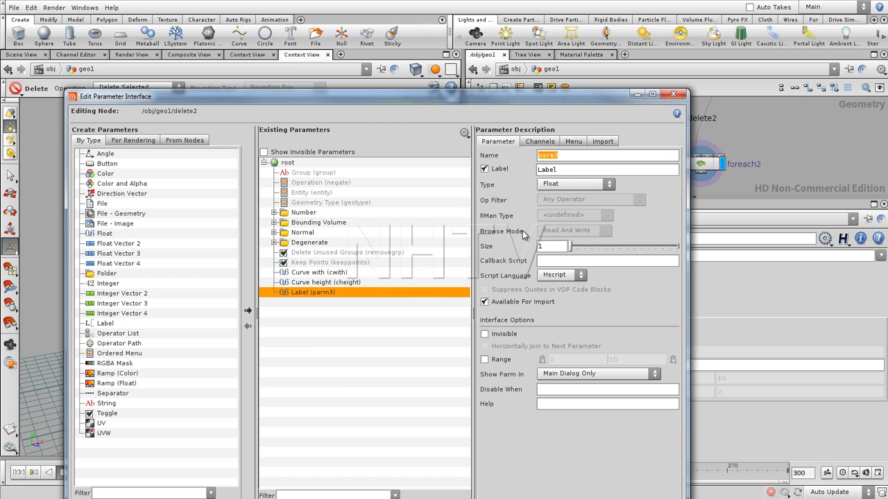
pyautogui.write('cangle')
pyautogui.press('Tab')
pyautogui.write('Cu')
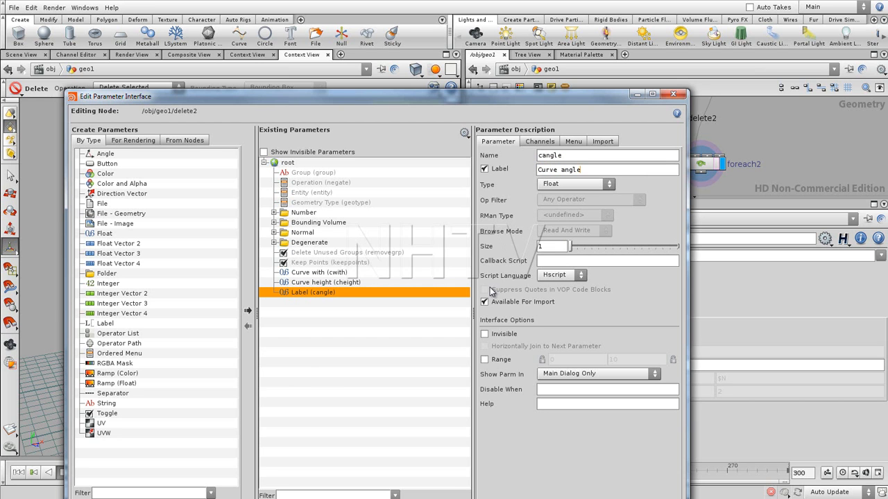
pyautogui.moveTo(579, 98); pyautogui.dragTo(543, 82)
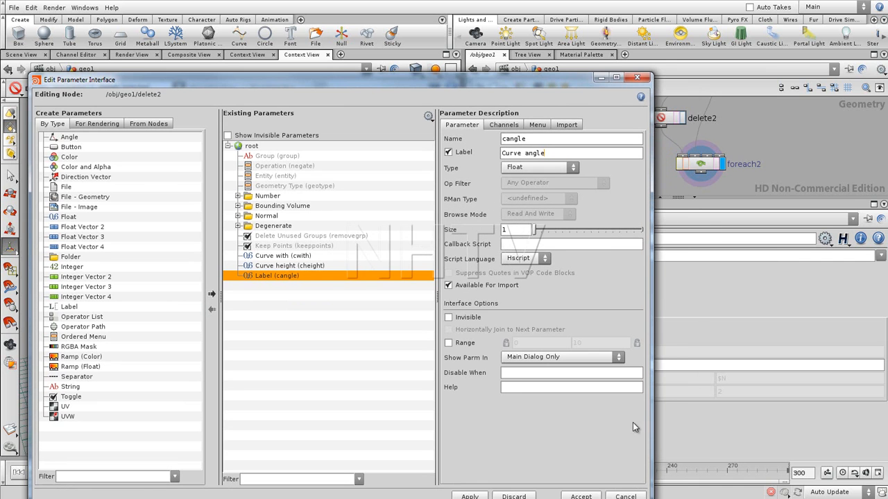
pyautogui.click(582, 496)
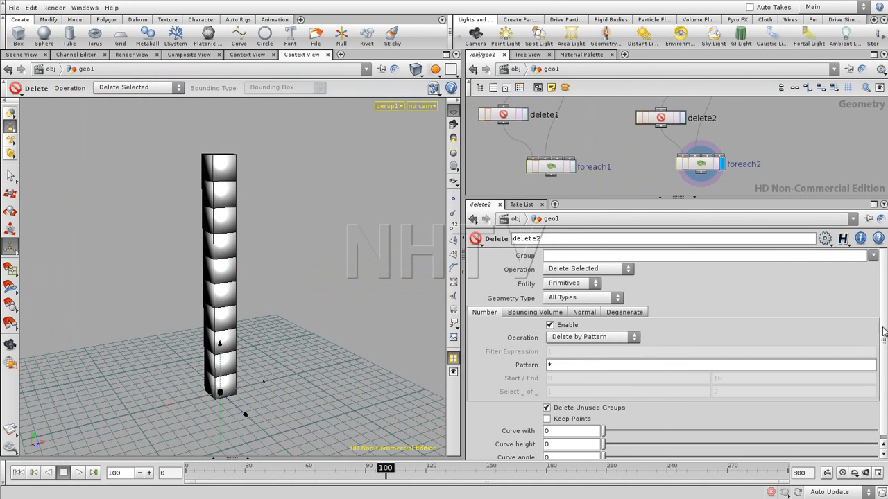
# - Set keyframes on Curve with, Curve height and Curve angle at frames 100 and 0
pyautogui.moveTo(883, 331); pyautogui.dragTo(885, 376)
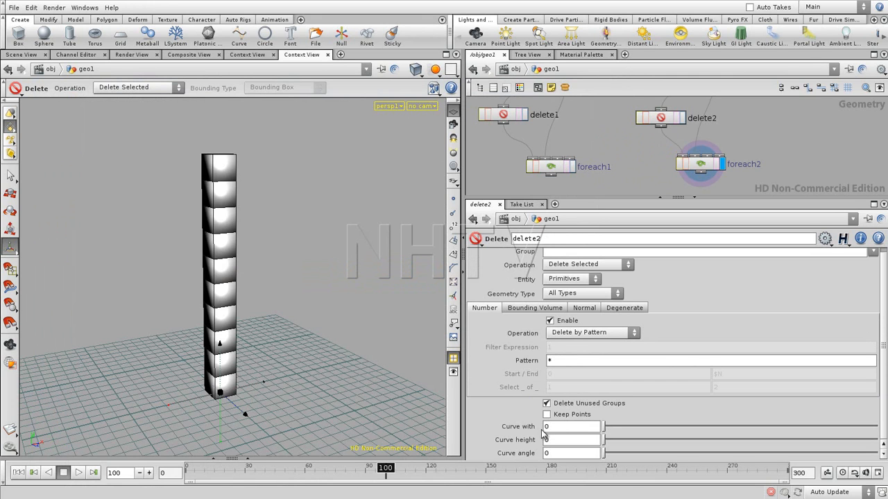
pyautogui.keyDown('alt'); pyautogui.click(525, 428); pyautogui.keyUp('alt')
pyautogui.keyDown('alt'); pyautogui.click(524, 441); pyautogui.keyUp('alt')
pyautogui.keyDown('alt'); pyautogui.click(524, 454); pyautogui.keyUp('alt')
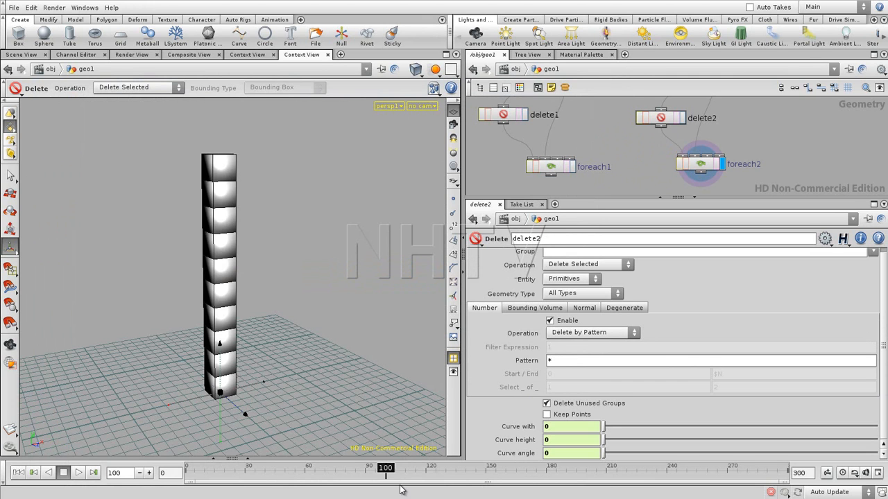
pyautogui.moveTo(387, 473); pyautogui.dragTo(186, 475)
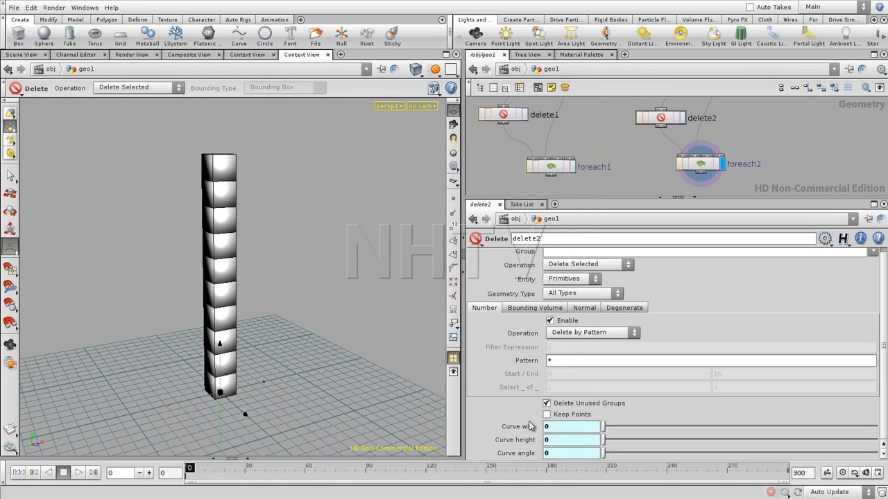
pyautogui.keyDown('alt'); pyautogui.click(529, 426); pyautogui.keyUp('alt')
pyautogui.keyDown('alt'); pyautogui.click(529, 439); pyautogui.keyUp('alt')
pyautogui.keyDown('alt'); pyautogui.click(528, 452); pyautogui.keyUp('alt')
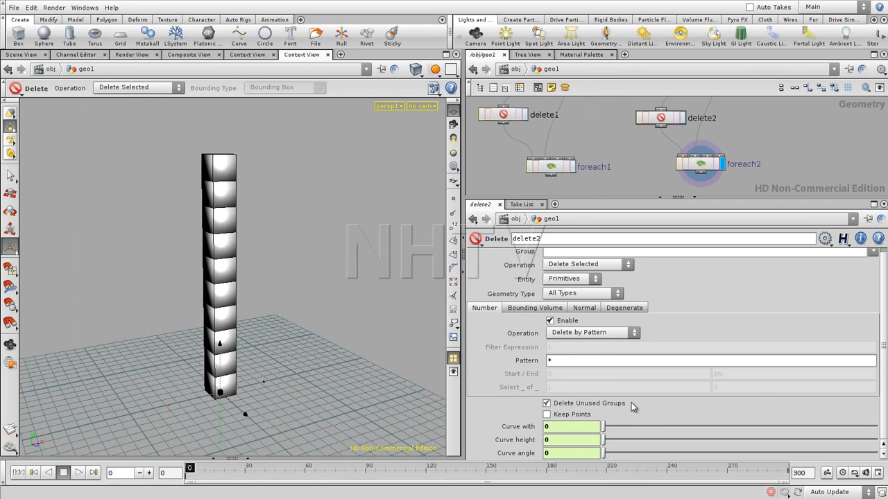
# - Open the curves for editing, shape cwith into an arch ending at about 1.07, and raise cheight's end key to about 2.95
pyautogui.keyDown('shift'); pyautogui.click(528, 427); pyautogui.keyUp('shift')
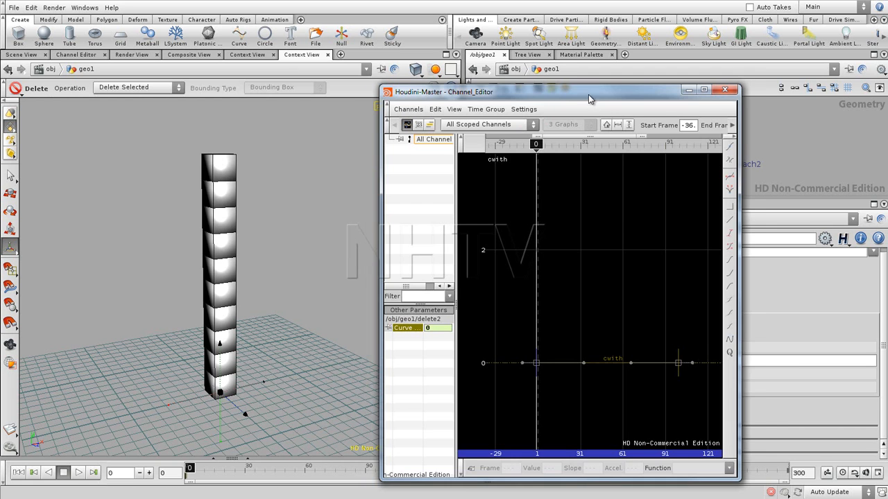
pyautogui.moveTo(588, 98); pyautogui.dragTo(330, 92)
pyautogui.moveTo(331, 356); pyautogui.dragTo(370, 300)
pyautogui.moveTo(372, 357); pyautogui.dragTo(399, 297)
pyautogui.moveTo(423, 361); pyautogui.dragTo(423, 301)
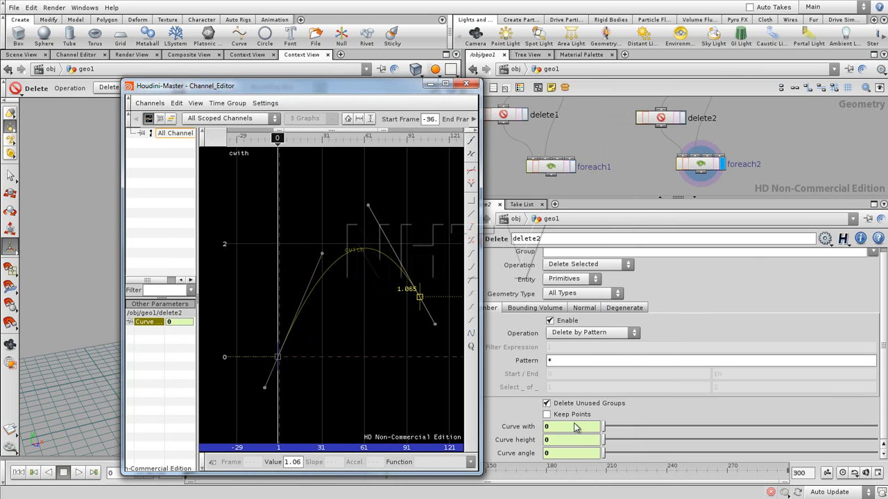
pyautogui.keyDown('shift'); pyautogui.click(529, 441); pyautogui.keyUp('shift')
pyautogui.moveTo(419, 357); pyautogui.dragTo(411, 191)
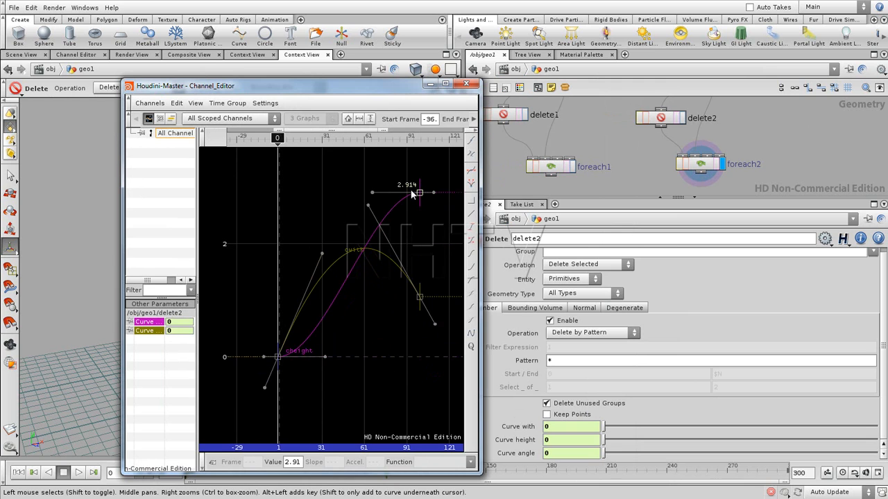
# - Add cangle to the graph and raise the start keys of cwith to about 1.96 and cheight to about 0.9
pyautogui.keyDown('shift'); pyautogui.click(515, 453); pyautogui.keyUp('shift')
pyautogui.moveTo(278, 358); pyautogui.dragTo(283, 251)
pyautogui.moveTo(281, 362); pyautogui.dragTo(283, 311)
# - Shape cangle with a start key of about 1.37, a steep rising tangent and an end key of about -0.69, and close the Channel Editor
pyautogui.moveTo(284, 363); pyautogui.dragTo(287, 324)
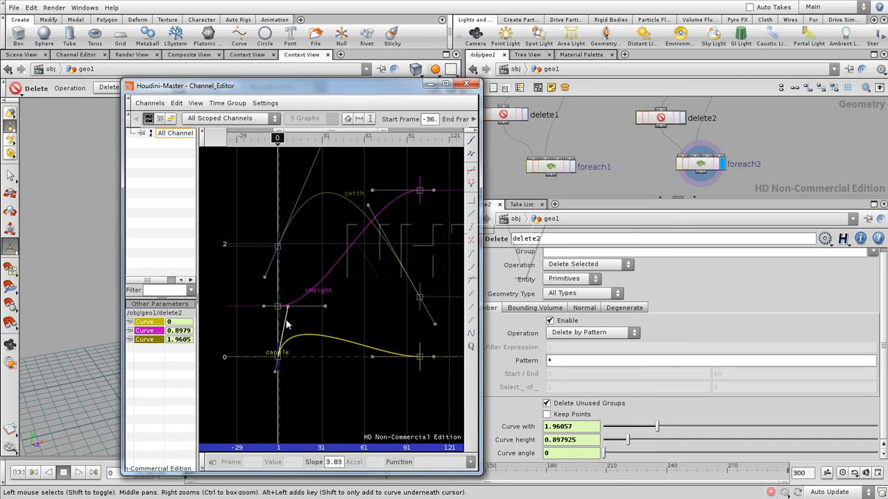
pyautogui.moveTo(278, 358); pyautogui.dragTo(279, 279)
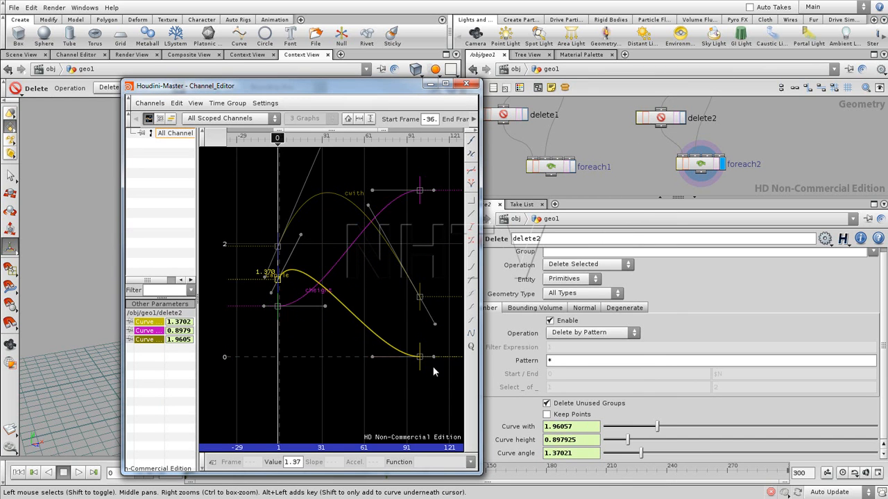
pyautogui.moveTo(420, 358); pyautogui.dragTo(420, 331)
pyautogui.click(301, 234)
pyautogui.moveTo(300, 235); pyautogui.dragTo(330, 190)
pyautogui.click(450, 276)
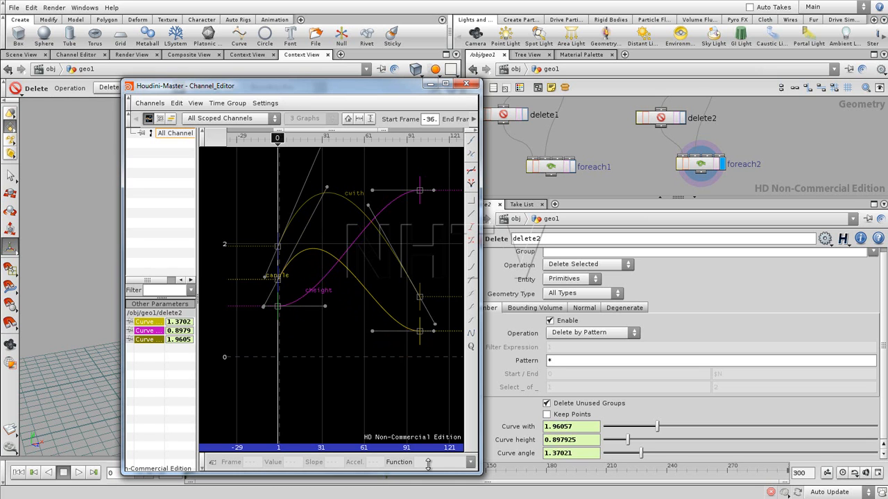
pyautogui.moveTo(422, 337)
pyautogui.moveTo(423, 337); pyautogui.dragTo(438, 356)
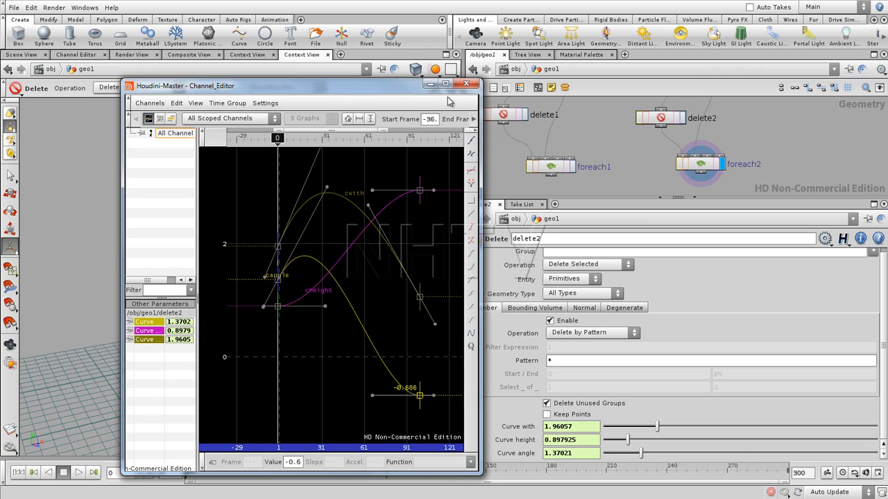
pyautogui.click(465, 83)
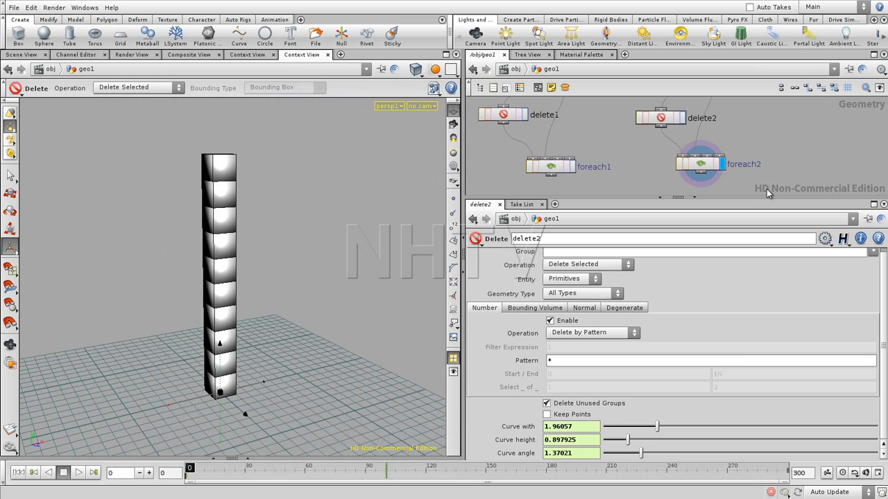
# - Enlarge the network area, go inside foreach2 and spread out the each1 and xform1 nodes
pyautogui.moveTo(756, 197); pyautogui.dragTo(756, 232)
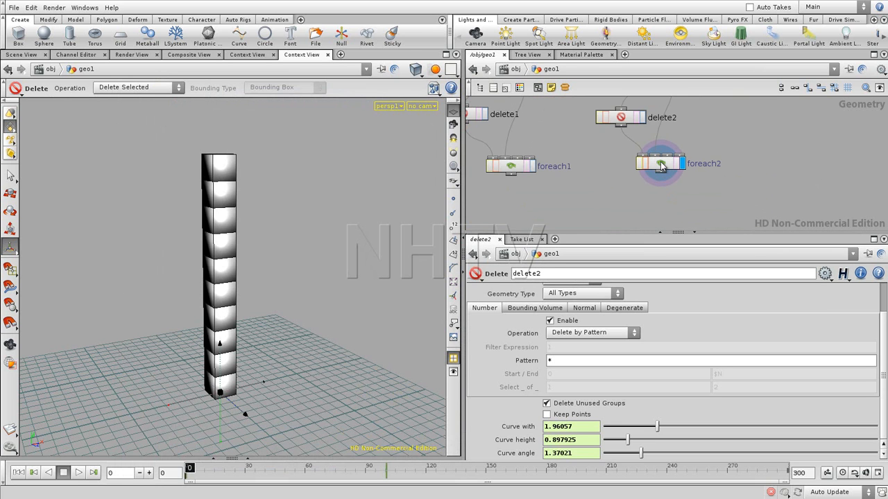
pyautogui.doubleClick(661, 165)
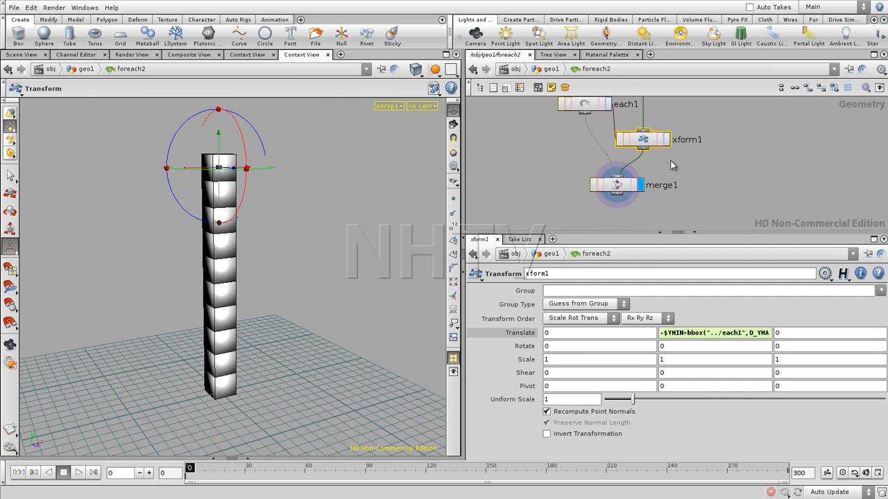
pyautogui.moveTo(698, 186); pyautogui.dragTo(693, 204, button='middle')
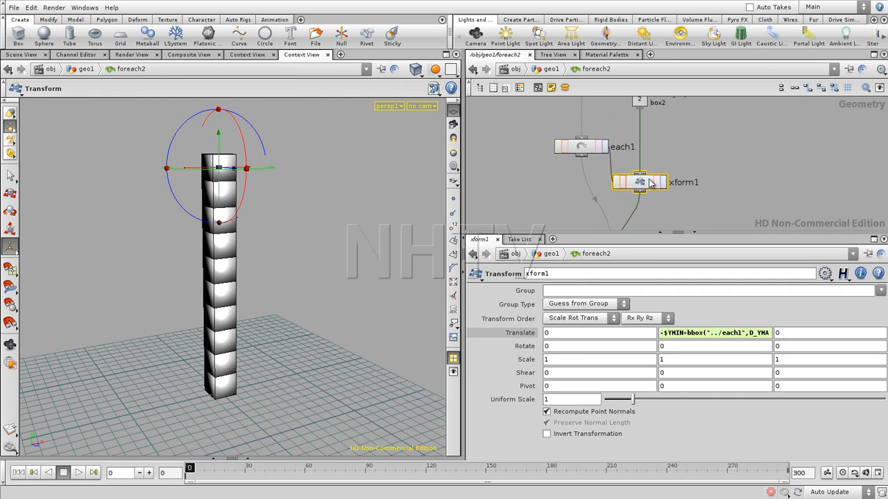
pyautogui.moveTo(649, 185); pyautogui.dragTo(656, 209)
pyautogui.moveTo(574, 147); pyautogui.dragTo(546, 174)
pyautogui.moveTo(712, 188); pyautogui.dragTo(710, 181, button='middle')
pyautogui.moveTo(642, 205); pyautogui.dragTo(636, 209)
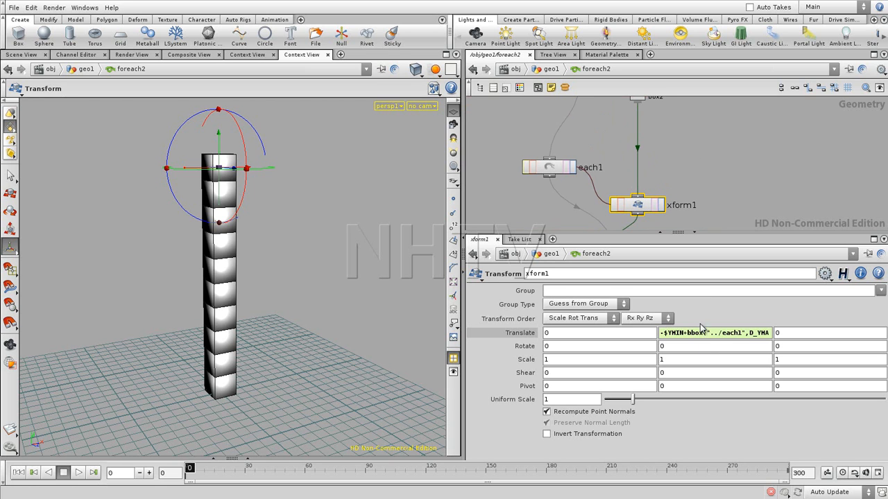
# - Insert a Transform node between the box2 auxiliary input and xform1
pyautogui.moveTo(690, 145); pyautogui.dragTo(676, 195, button='middle')
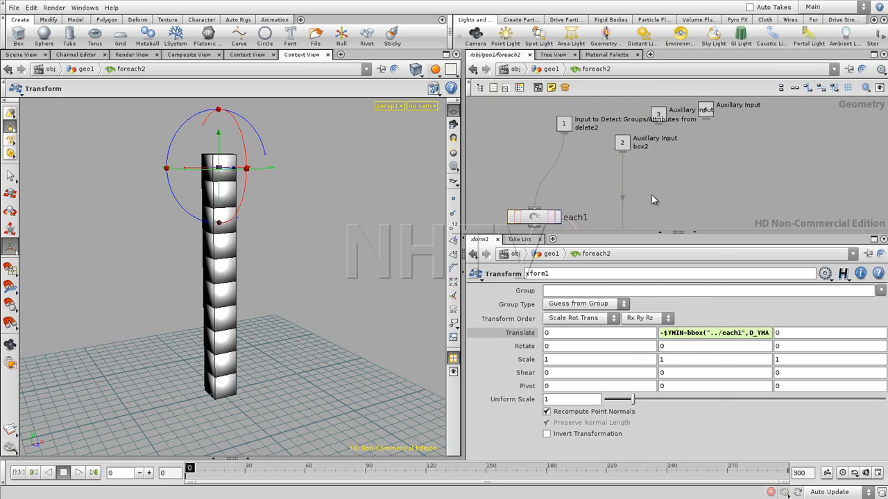
pyautogui.press('Tab')
pyautogui.write('tr')
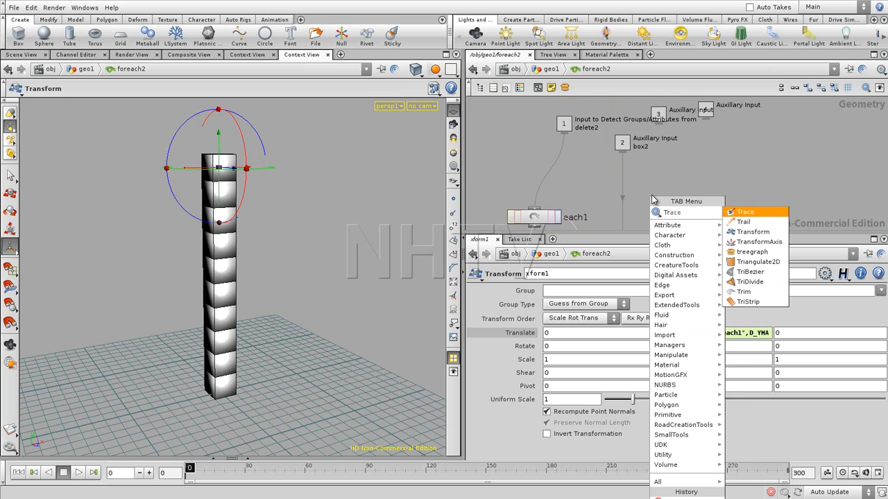
pyautogui.press('Down')
pyautogui.press('Down')
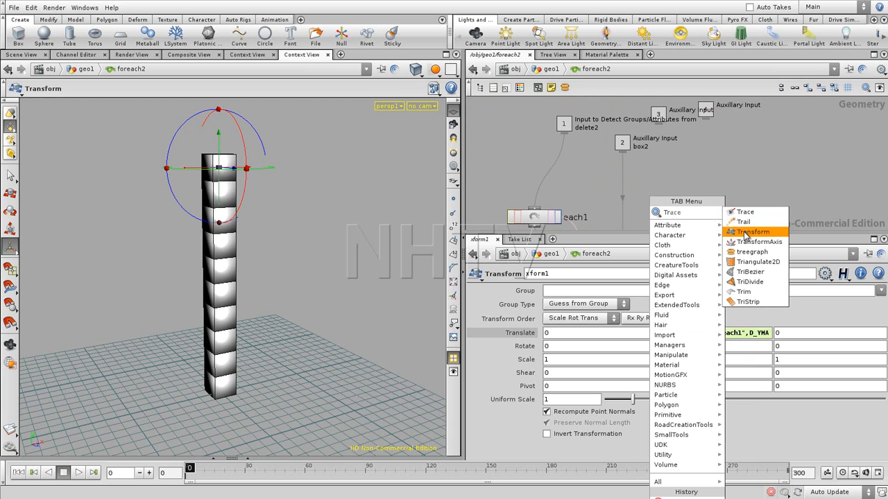
pyautogui.press('Return')
pyautogui.click(624, 207)
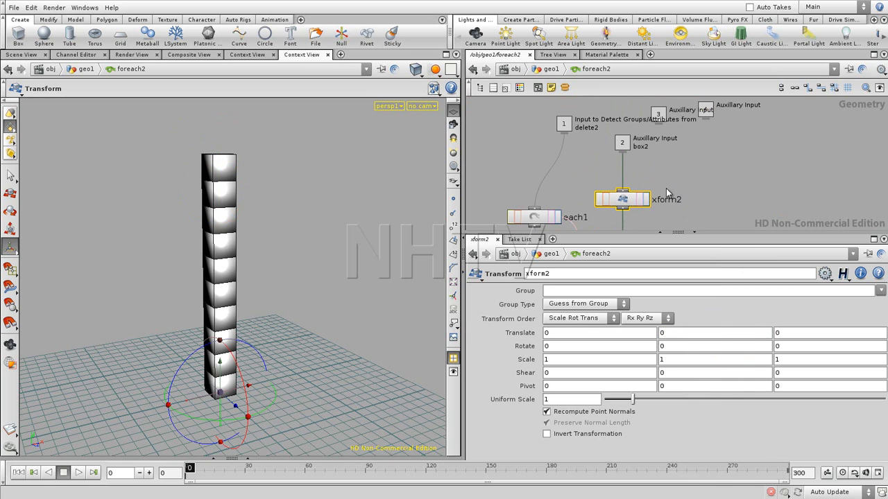
# - Display the output of xform2 in the viewport
pyautogui.click(712, 164)
pyautogui.moveTo(745, 187); pyautogui.dragTo(724, 127, button='middle')
pyautogui.moveTo(709, 165); pyautogui.dragTo(708, 192, button='middle')
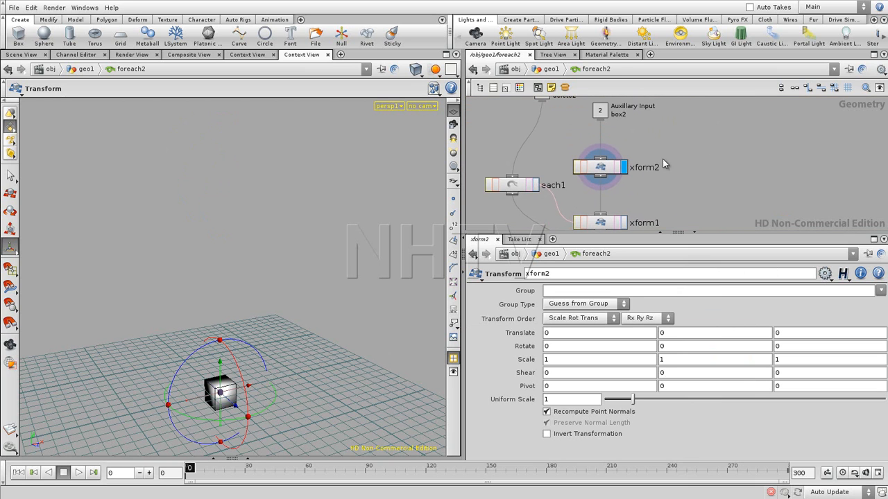
# - Begin the Y scale expression of xform2 with chf("../
pyautogui.moveTo(671, 152); pyautogui.dragTo(677, 150, button='middle')
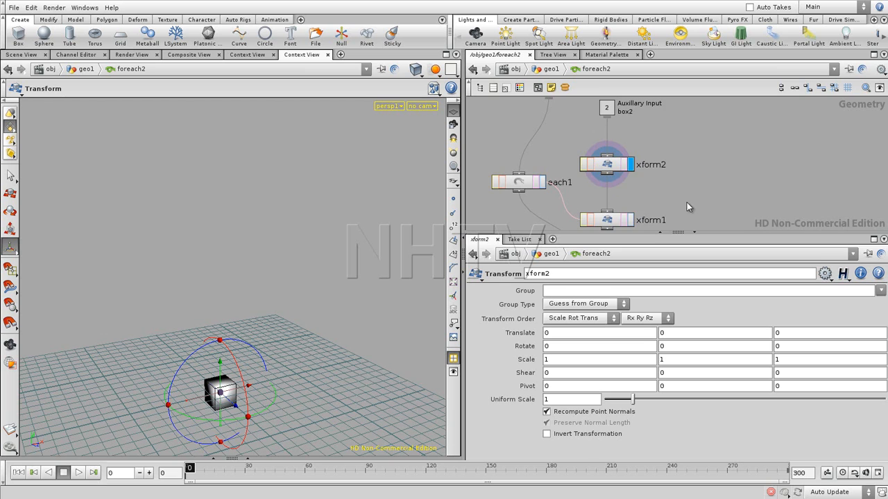
pyautogui.moveTo(688, 201); pyautogui.dragTo(684, 178, button='middle')
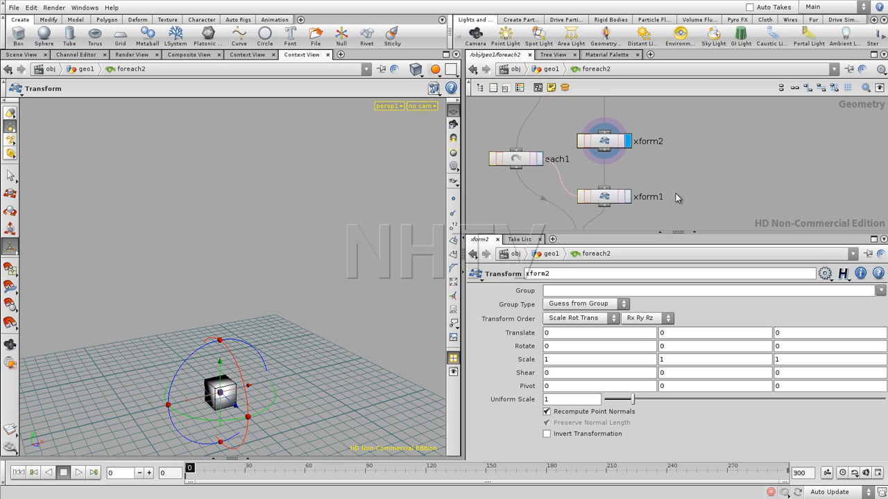
pyautogui.click(672, 365)
pyautogui.write('chf(')
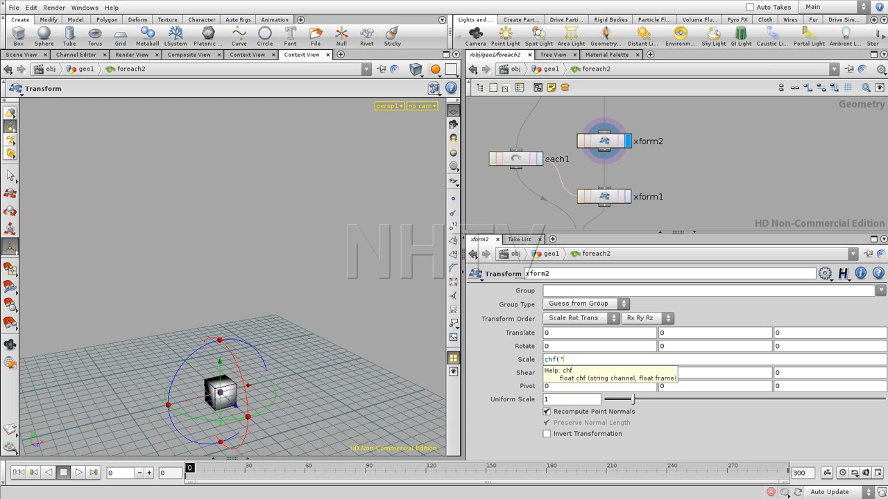
pyautogui.write('..')
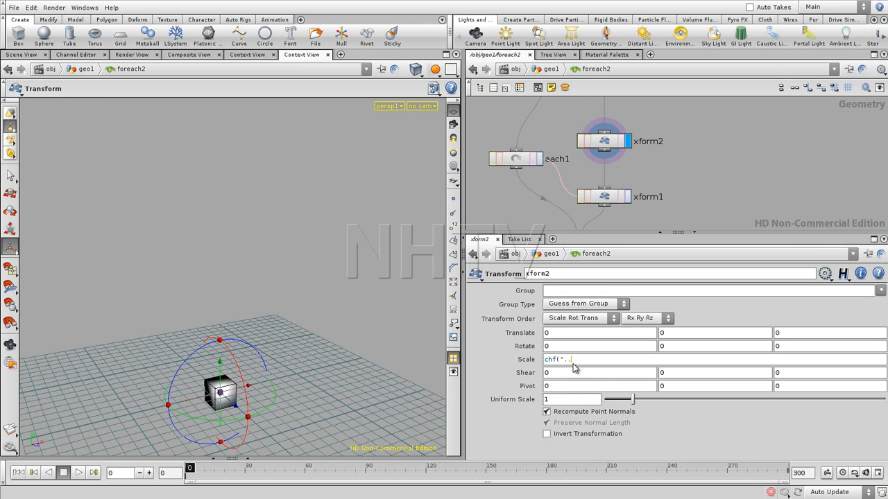
pyautogui.write('/')
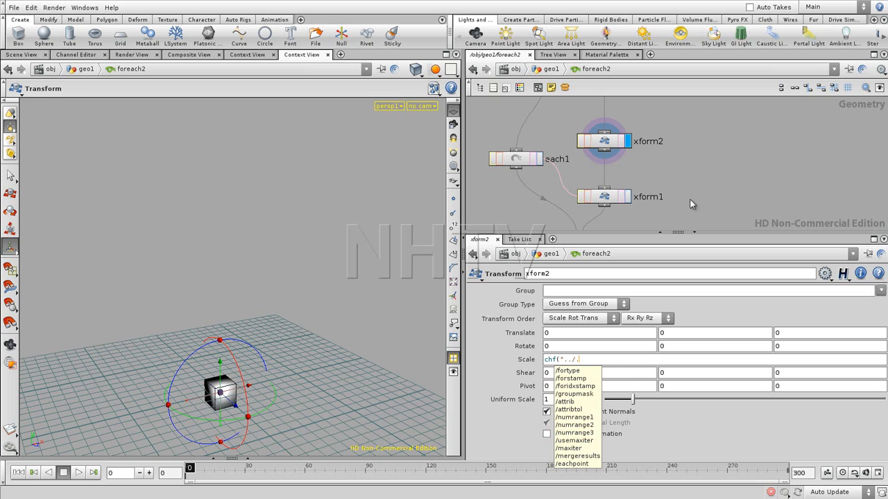
pyautogui.press('Return')
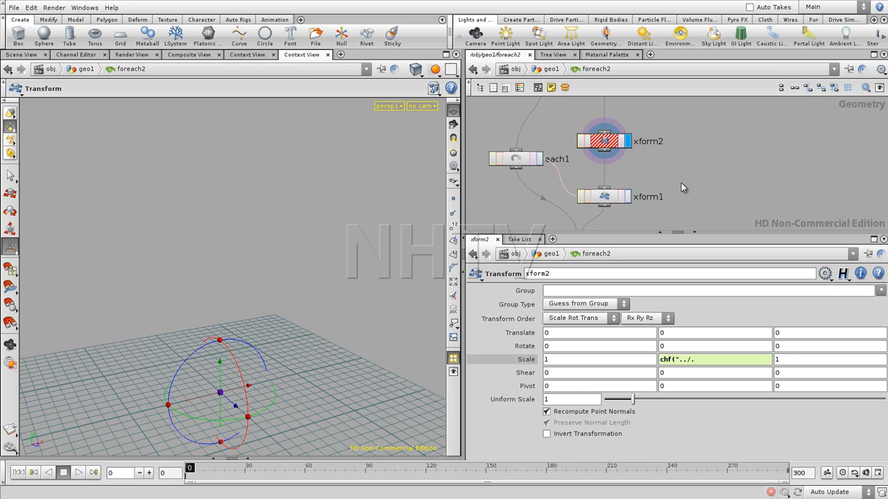
# - Examine the curve parameters of delete2 and foreach1 in the geo1 network, and return inside foreach2
pyautogui.press('u')
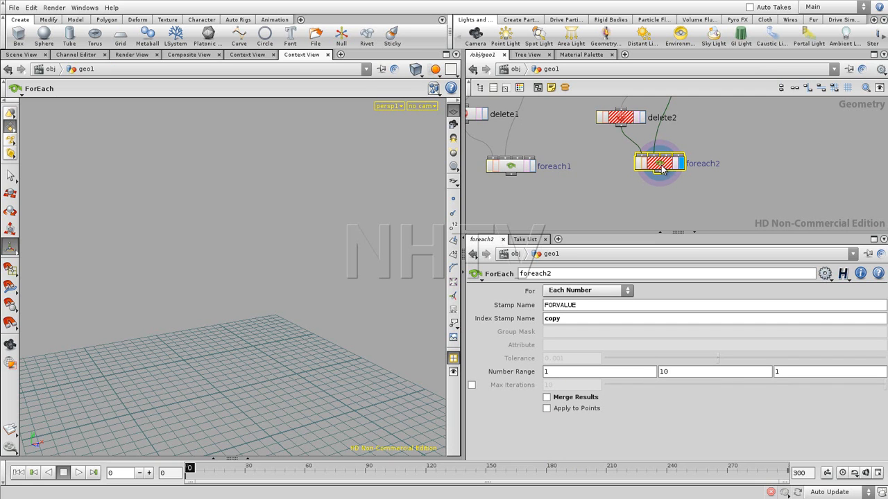
pyautogui.moveTo(602, 167); pyautogui.dragTo(559, 249, button='middle')
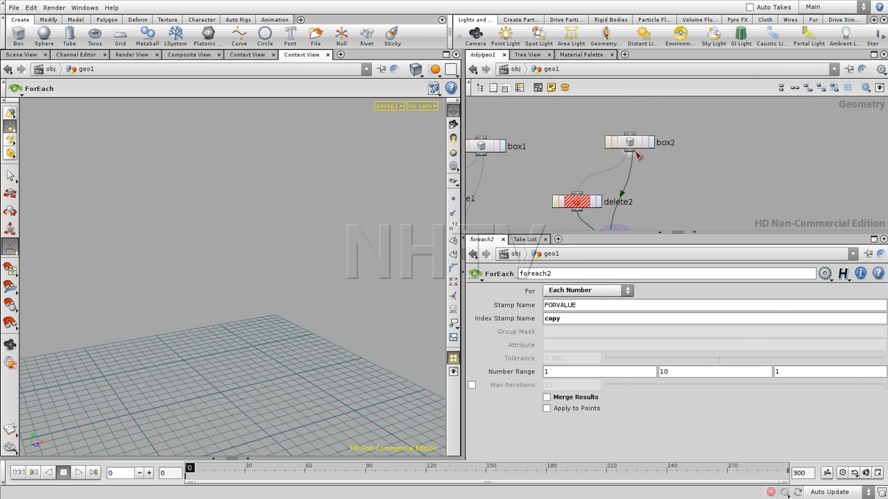
pyautogui.click(632, 145)
pyautogui.click(593, 199)
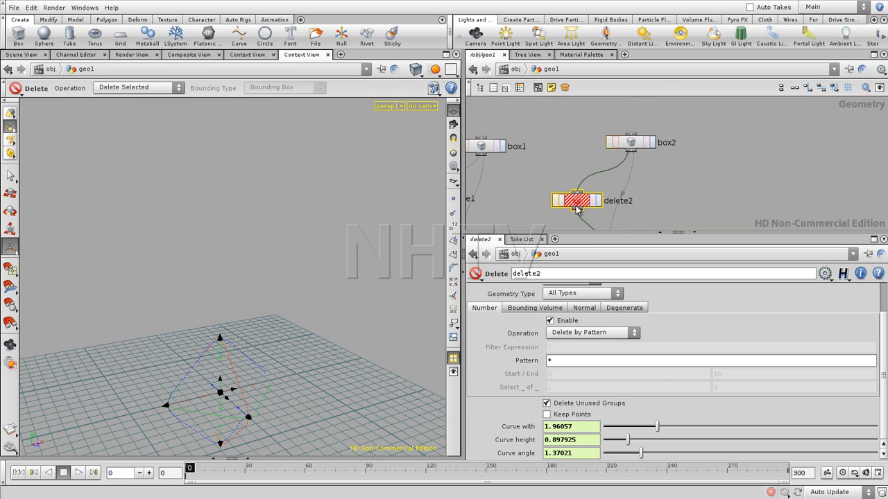
pyautogui.moveTo(536, 226); pyautogui.dragTo(546, 163, button='middle')
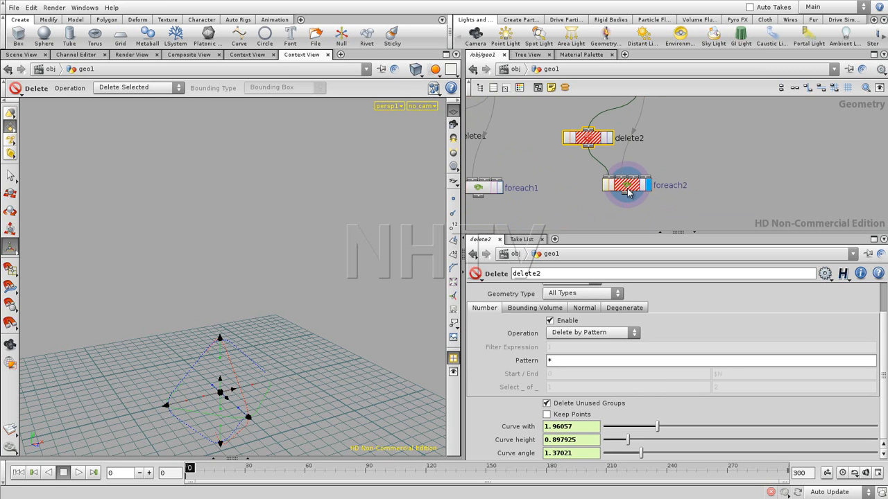
pyautogui.moveTo(559, 198); pyautogui.dragTo(628, 188, button='middle')
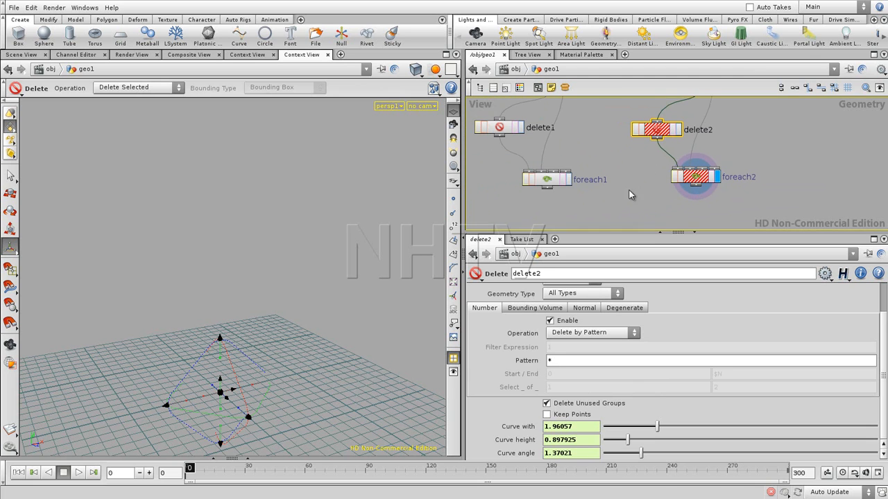
pyautogui.click(555, 181)
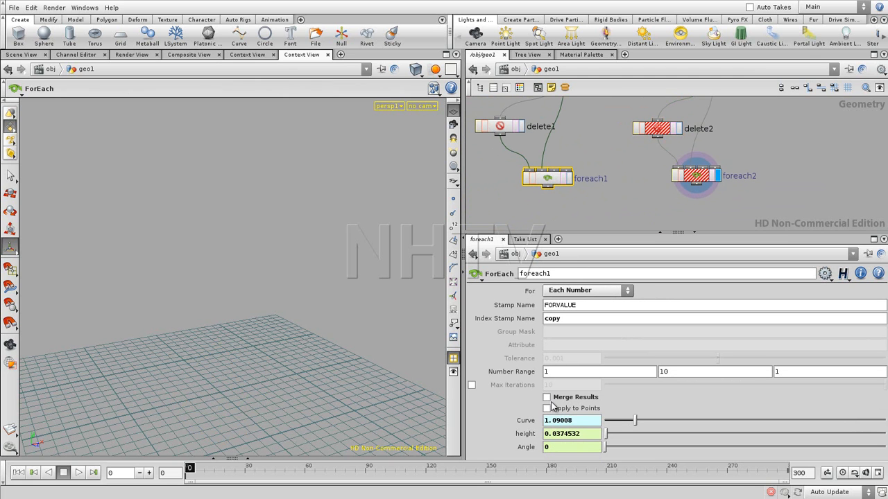
pyautogui.click(657, 130)
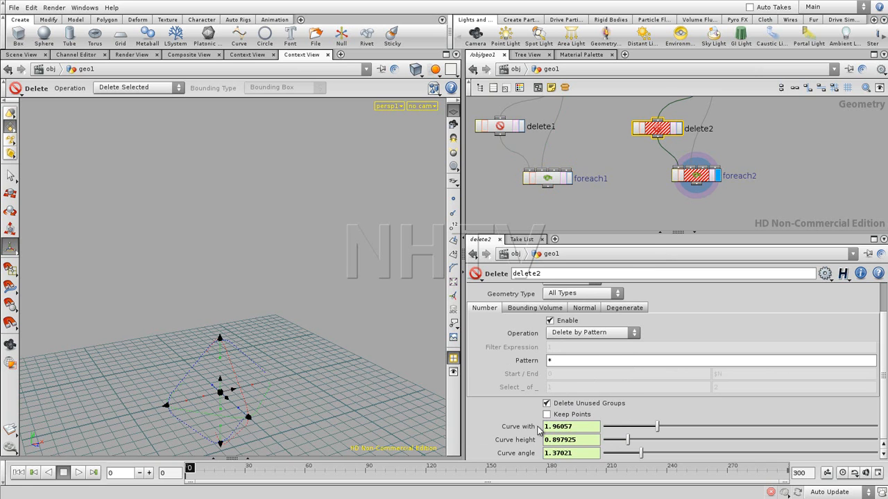
pyautogui.click(696, 182)
pyautogui.doubleClick(697, 182)
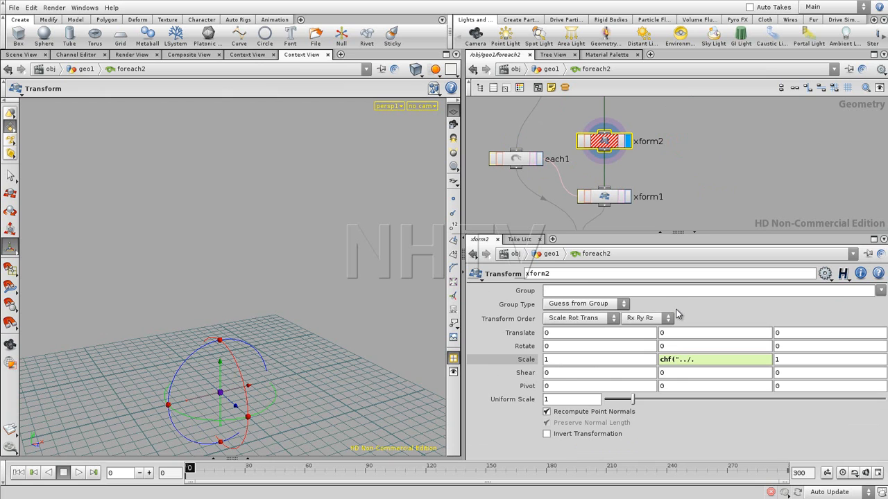
# - Extend the Y scale expression of xform2 to chf("../../delete2/cheight", so it references the height curve
pyautogui.click(694, 359)
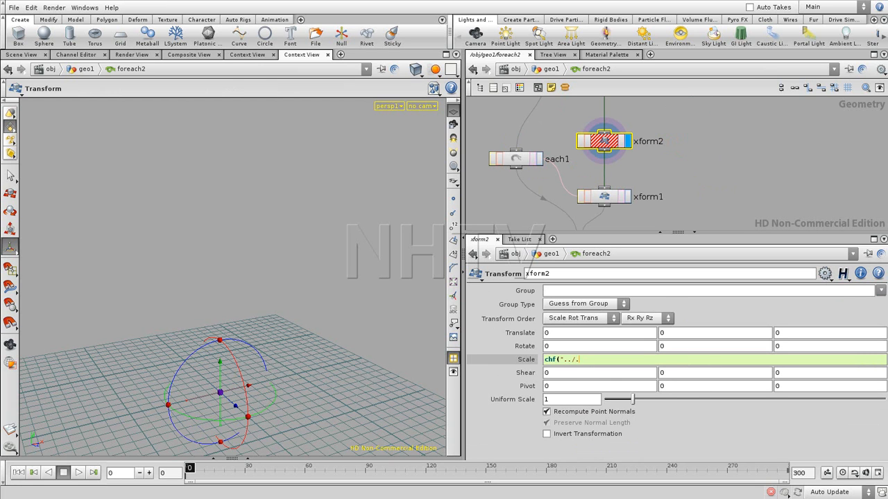
pyautogui.write('chf("../../')
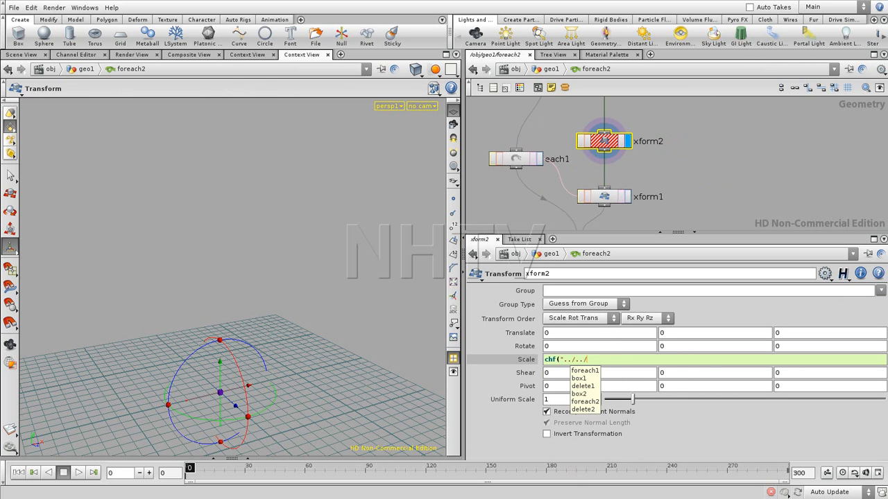
pyautogui.click(582, 409)
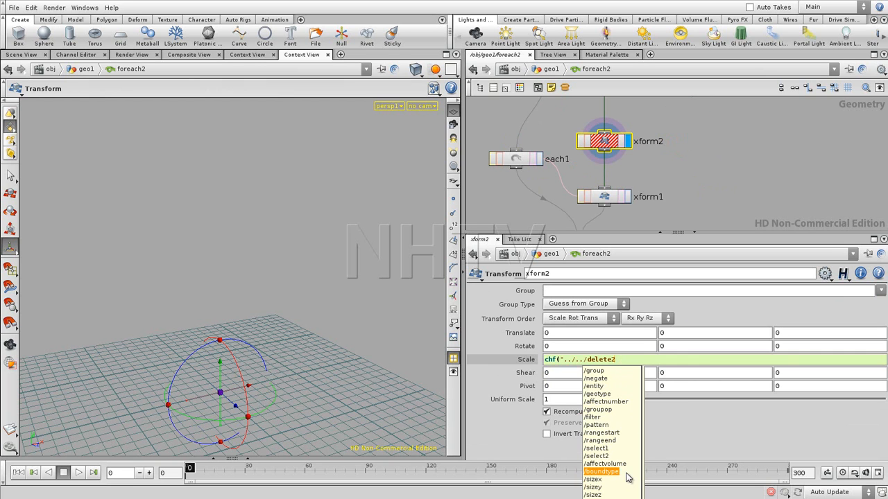
pyautogui.moveTo(643, 464); pyautogui.dragTo(646, 498)
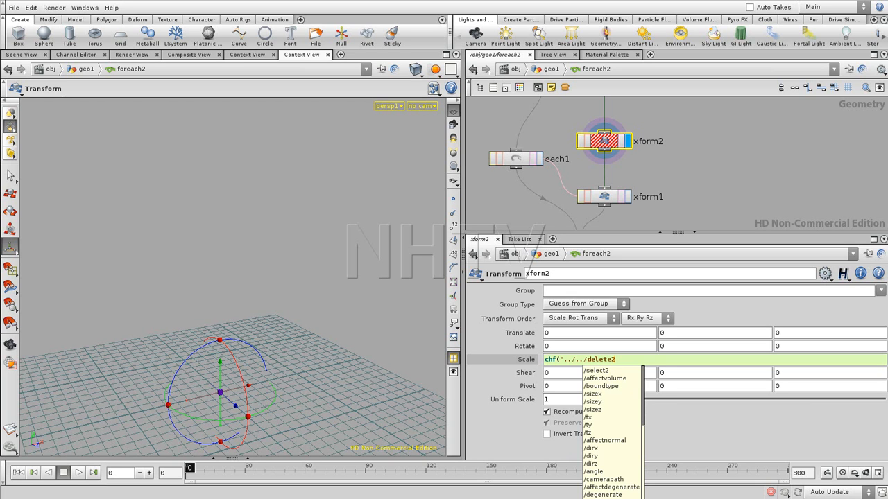
pyautogui.write('/cheight",')
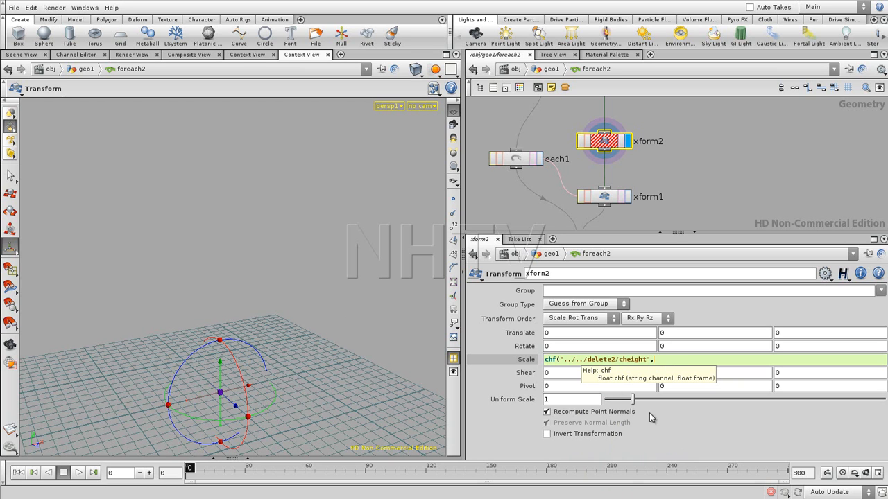
# - Add stamp("..","copy",0) as the frame argument of the Y scale expression
pyautogui.write('st')
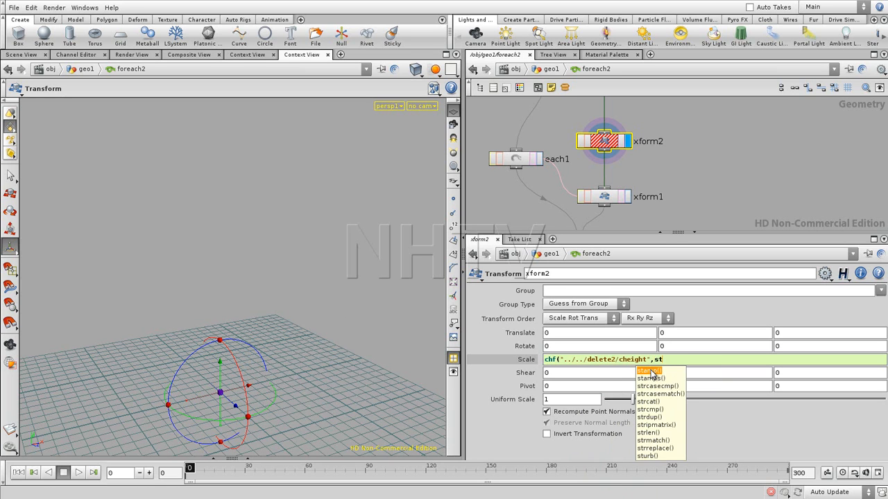
pyautogui.write('amp')
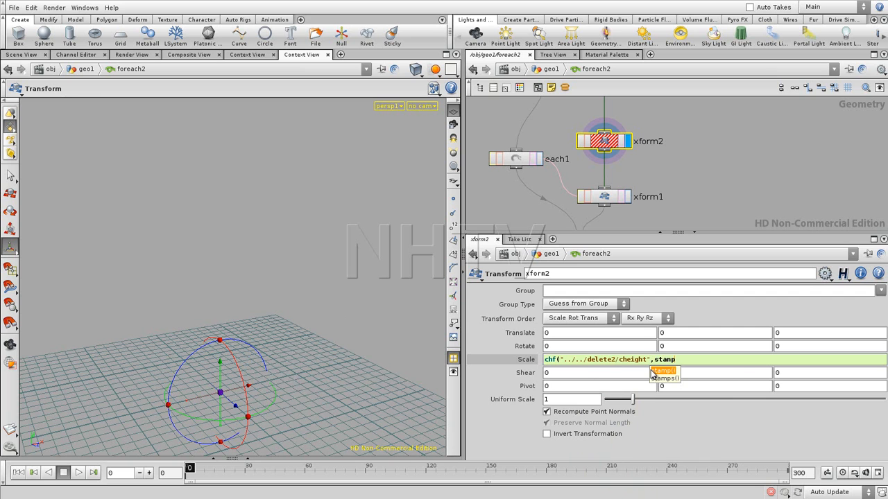
pyautogui.write('("..')
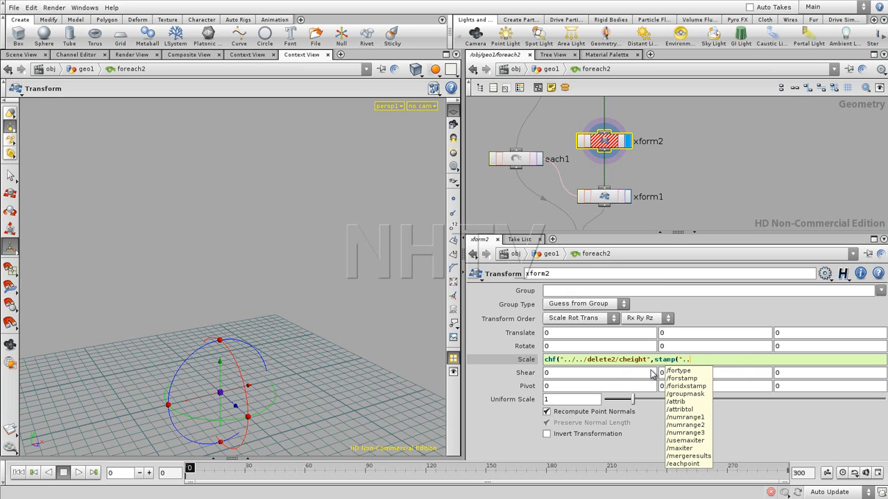
pyautogui.write('"')
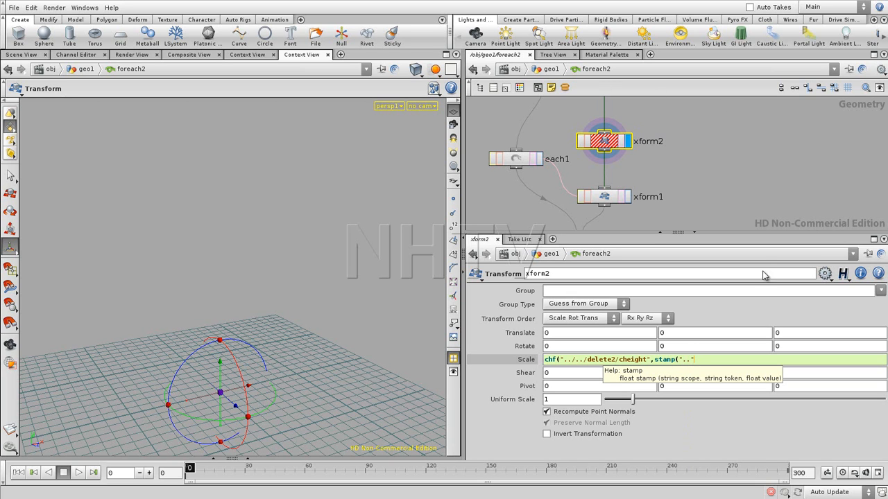
pyautogui.write(',"copy",0)')
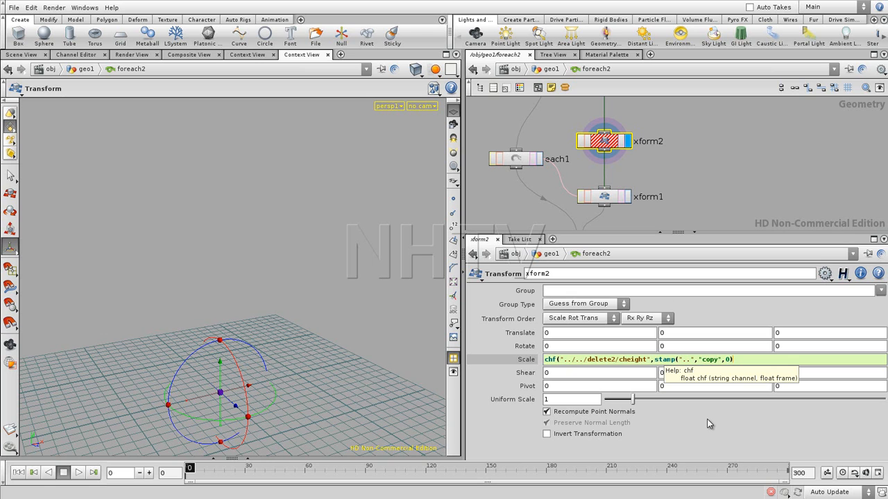
# - Divide the stamped copy number by ch("../numrange2") in the Y scale expression
pyautogui.write('/ch')
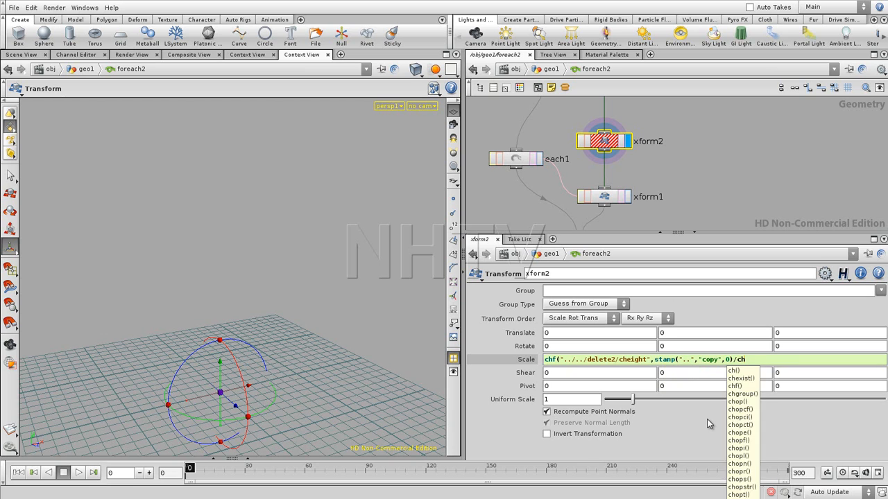
pyautogui.write('("..')
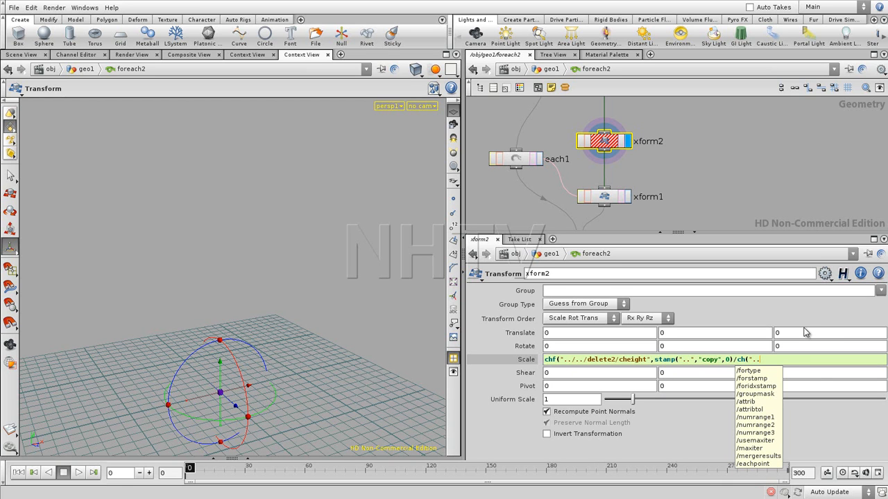
pyautogui.click(762, 425)
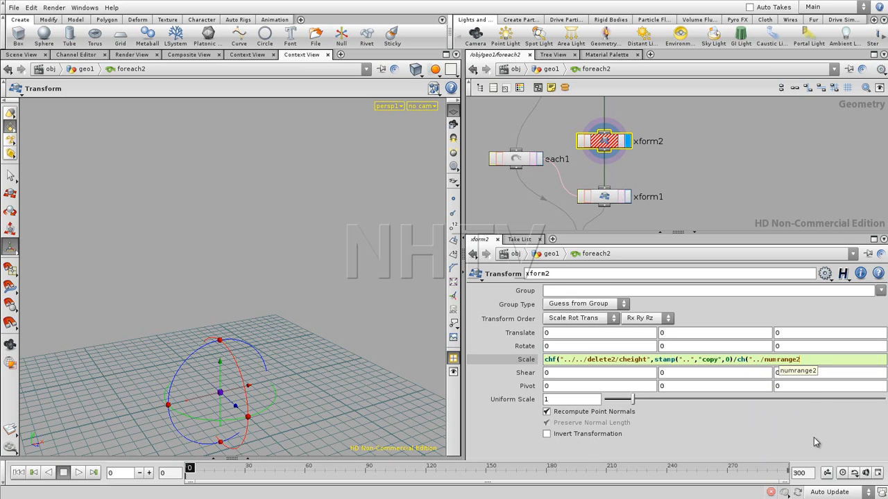
pyautogui.write('")')
pyautogui.press('Return')
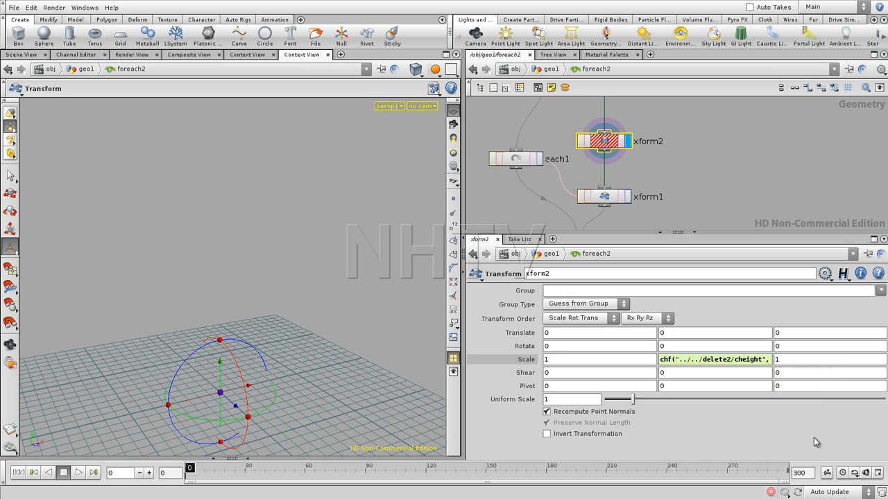
# - Multiply the frame argument by 100 and close the chf function's bracket in xform2's Y scale expression
pyautogui.click(746, 364)
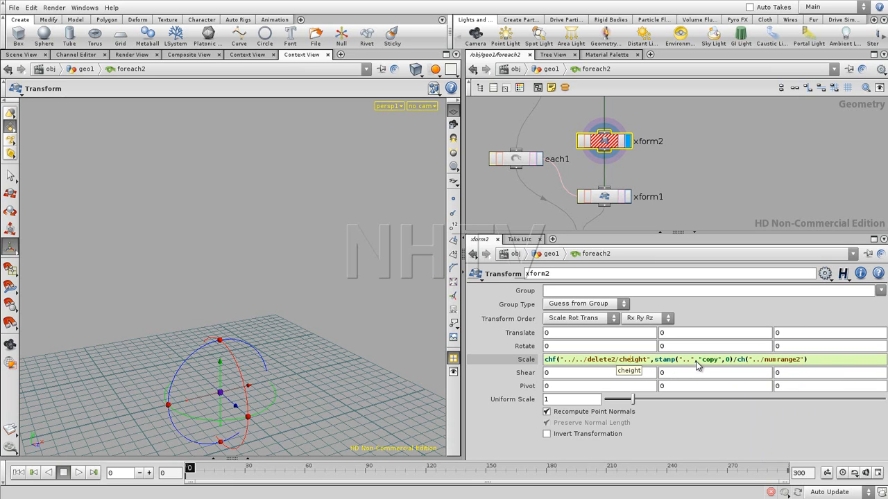
pyautogui.click(811, 363)
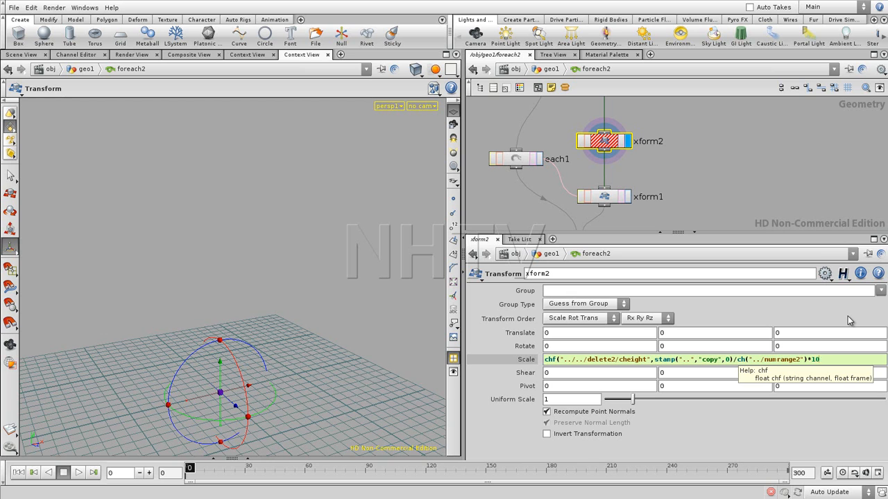
pyautogui.write(')')
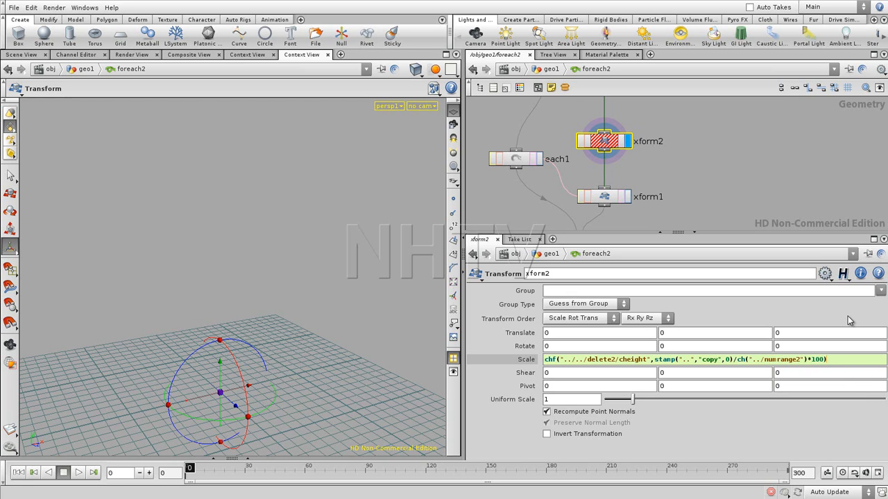
pyautogui.press('Return')
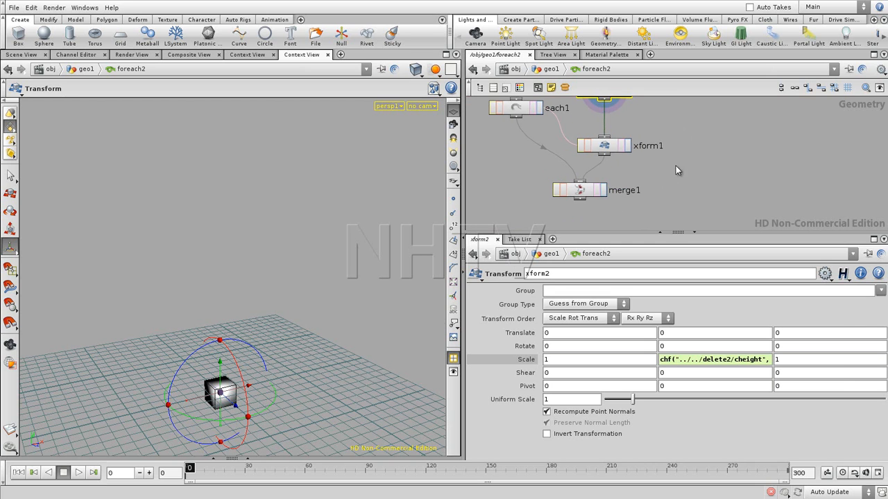
# - Display the output of merge1 in foreach2, and bypass the delete2 node in the geo1 network
pyautogui.click(602, 190)
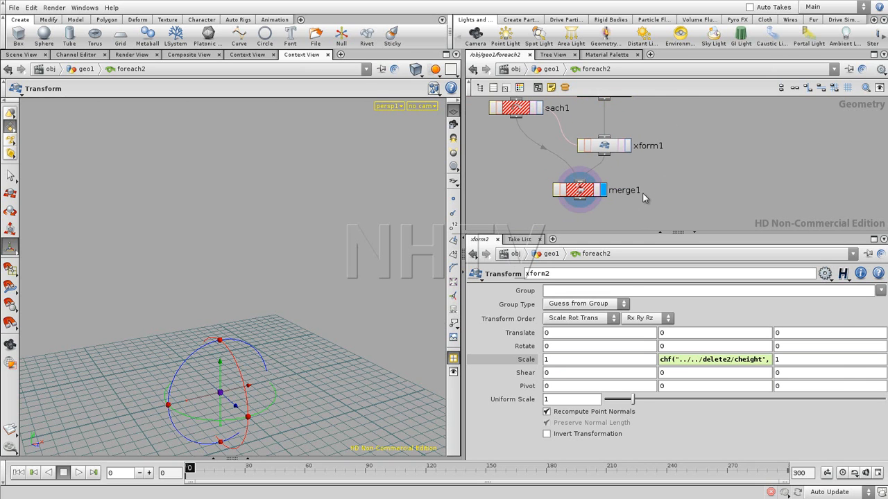
pyautogui.press('u')
pyautogui.moveTo(764, 121); pyautogui.dragTo(721, 179, button='middle')
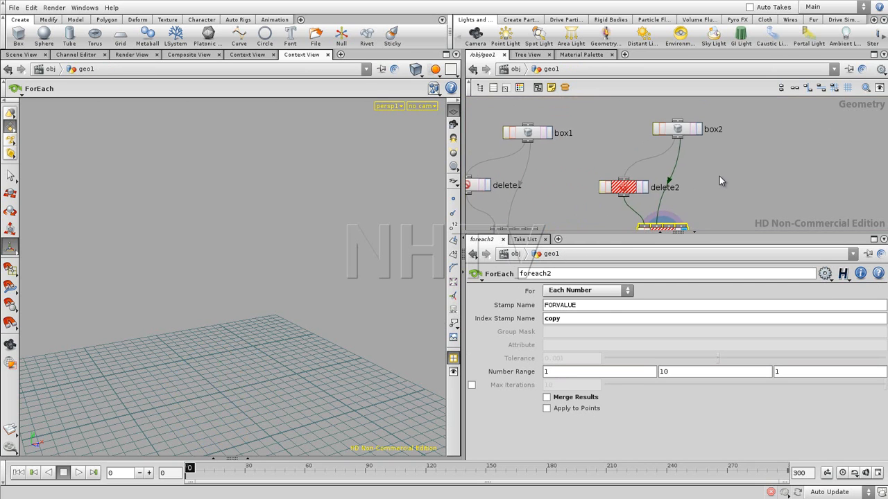
pyautogui.click(609, 190)
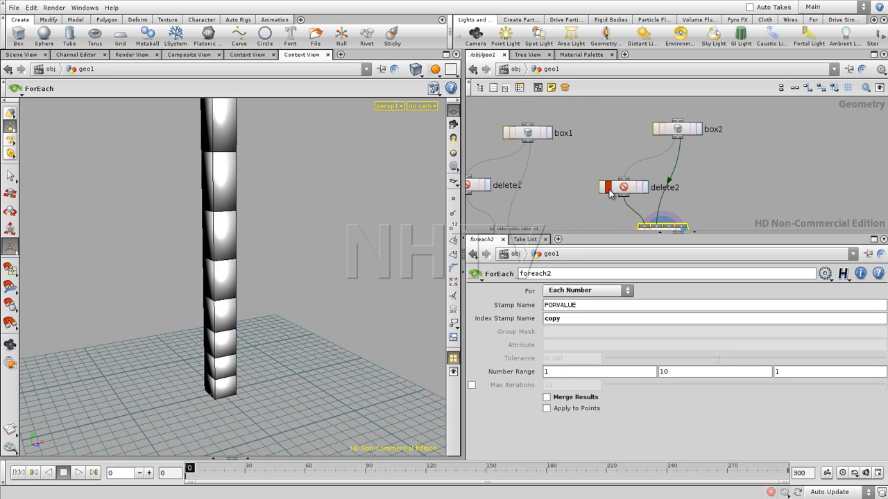
# - Turn off the bypass on the delete2 node and frame the whole box stack in the viewport
pyautogui.click(609, 190)
pyautogui.click(642, 214)
pyautogui.press('Escape')
pyautogui.moveTo(260, 251); pyautogui.dragTo(242, 308)
pyautogui.press('Return')
# - Open delete2's Curve height channel in the Channel Editor and steepen the curve leading into its last key
pyautogui.click(622, 188)
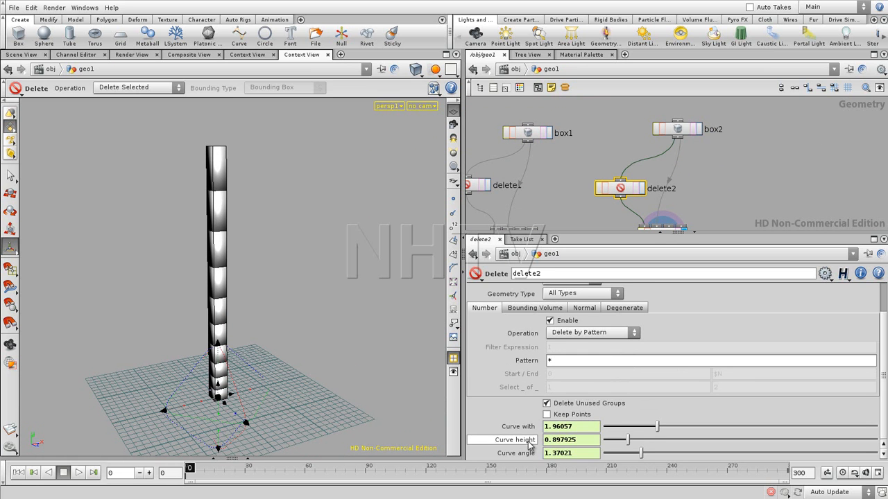
pyautogui.keyDown('shift'); pyautogui.click(526, 445); pyautogui.keyUp('shift')
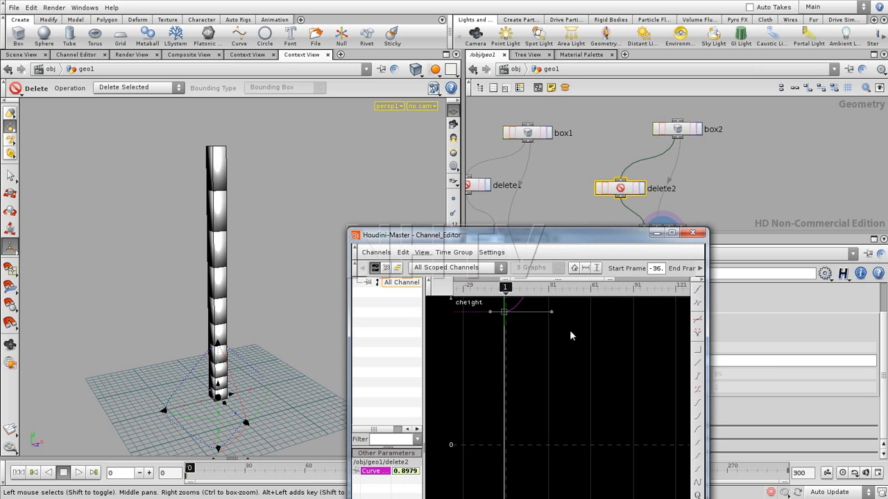
pyautogui.moveTo(494, 416); pyautogui.dragTo(559, 383, button='right')
pyautogui.moveTo(559, 383); pyautogui.dragTo(572, 411, button='middle')
pyautogui.moveTo(555, 376); pyautogui.dragTo(571, 478)
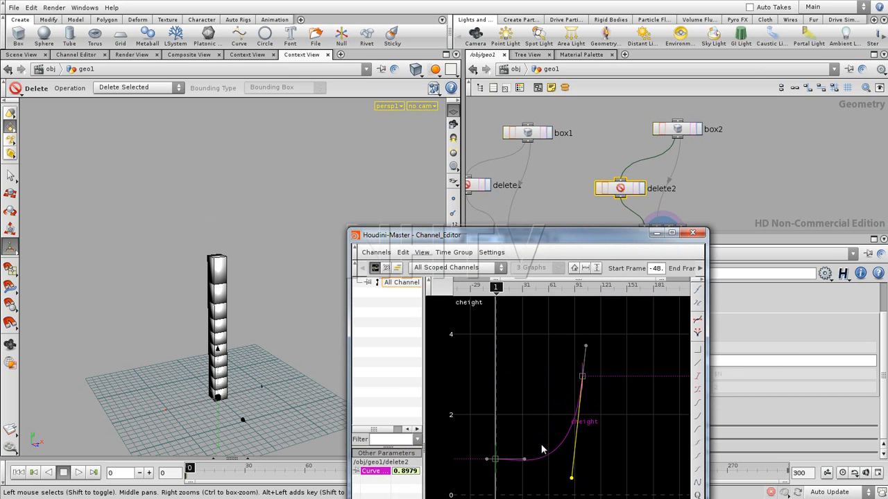
# - Add a middle key at about 0.19 to the Curve height graph, tilt the first key's slope upward, and minimize the Channel Editor
pyautogui.keyDown('alt'); pyautogui.click(543, 457); pyautogui.keyUp('alt')
pyautogui.moveTo(544, 459); pyautogui.dragTo(551, 493)
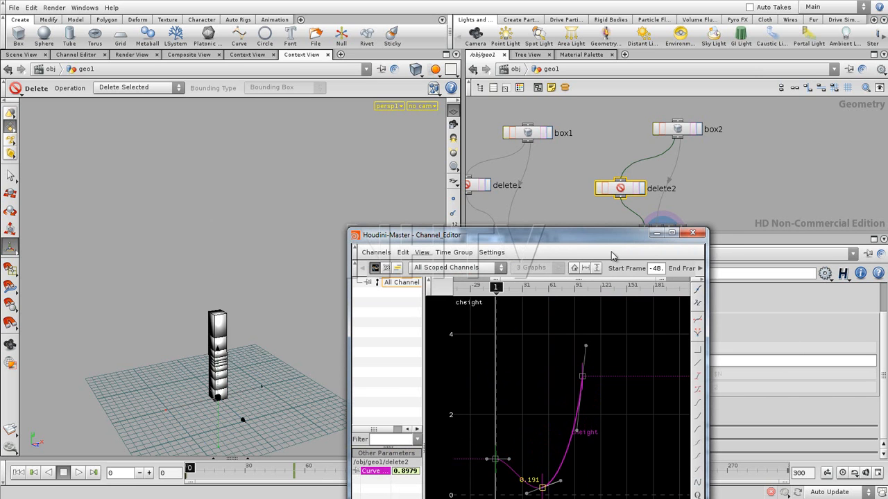
pyautogui.moveTo(510, 459); pyautogui.dragTo(528, 437)
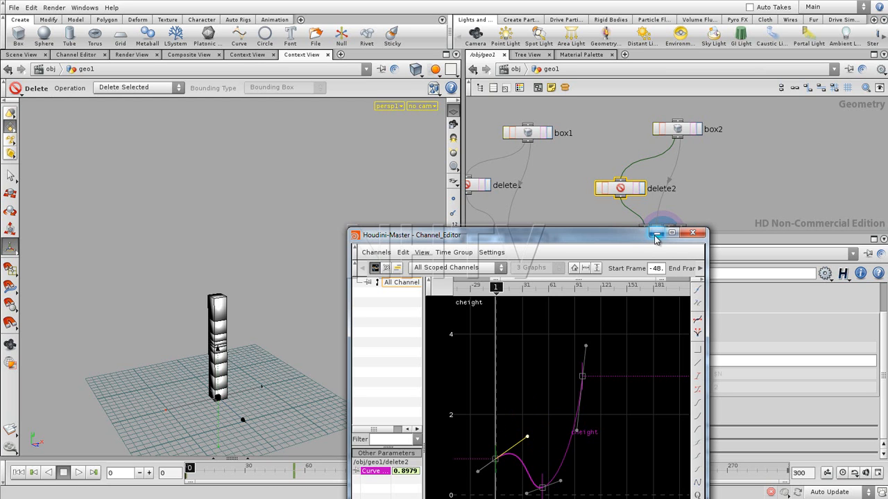
pyautogui.moveTo(643, 237); pyautogui.dragTo(631, 208)
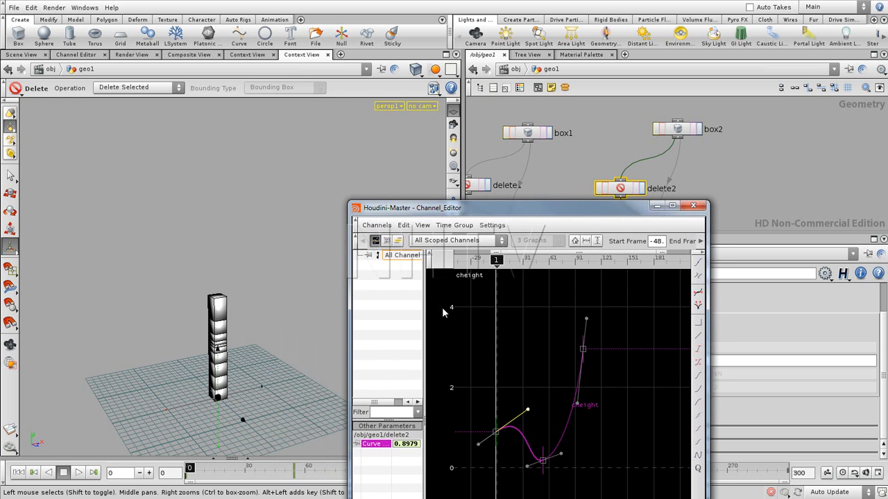
pyautogui.click(656, 205)
# - Look over the transform and merge network inside foreach2 and return to the geo1 level
pyautogui.moveTo(723, 197); pyautogui.dragTo(712, 146, button='middle')
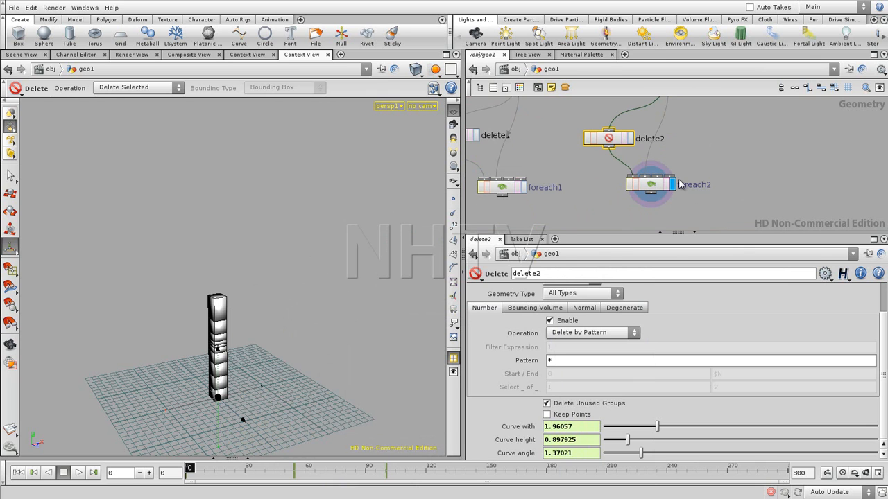
pyautogui.doubleClick(655, 186)
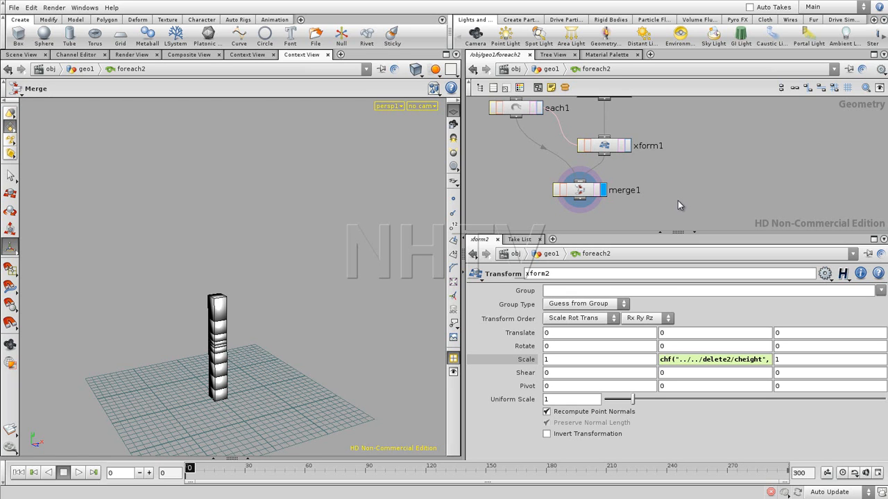
pyautogui.moveTo(684, 181); pyautogui.dragTo(693, 222, button='middle')
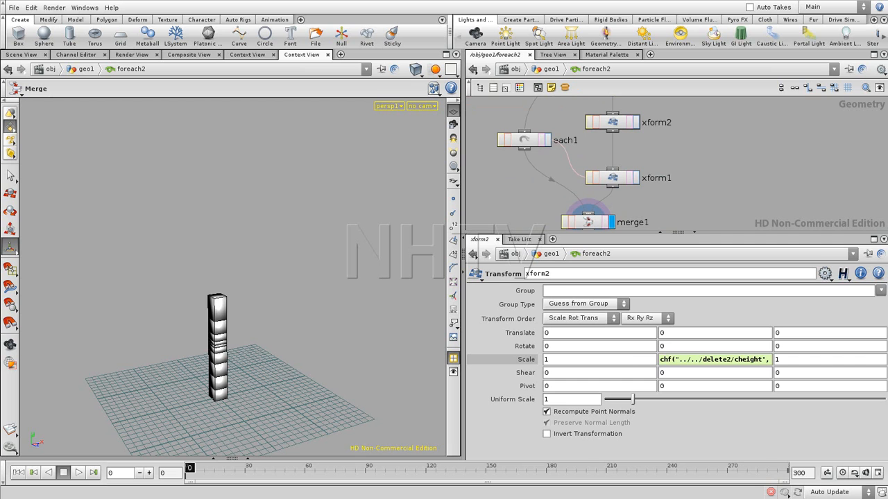
pyautogui.moveTo(692, 222); pyautogui.dragTo(694, 217, button='middle')
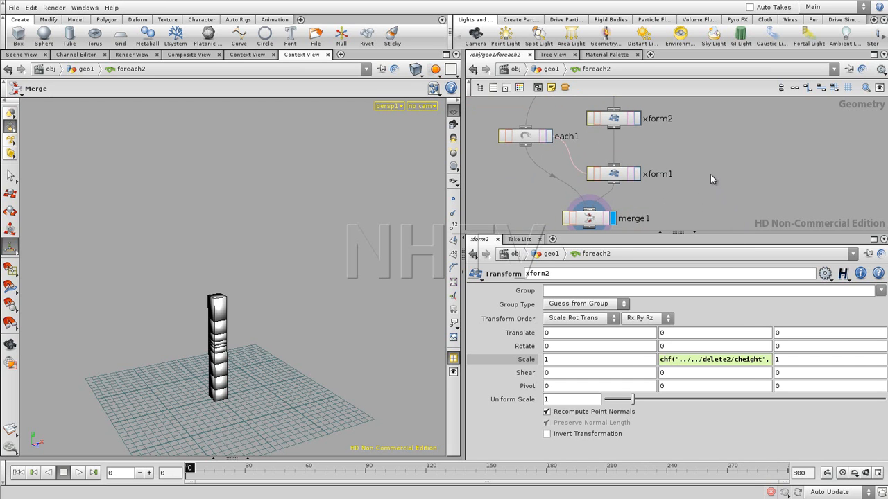
pyautogui.moveTo(724, 233); pyautogui.dragTo(723, 334)
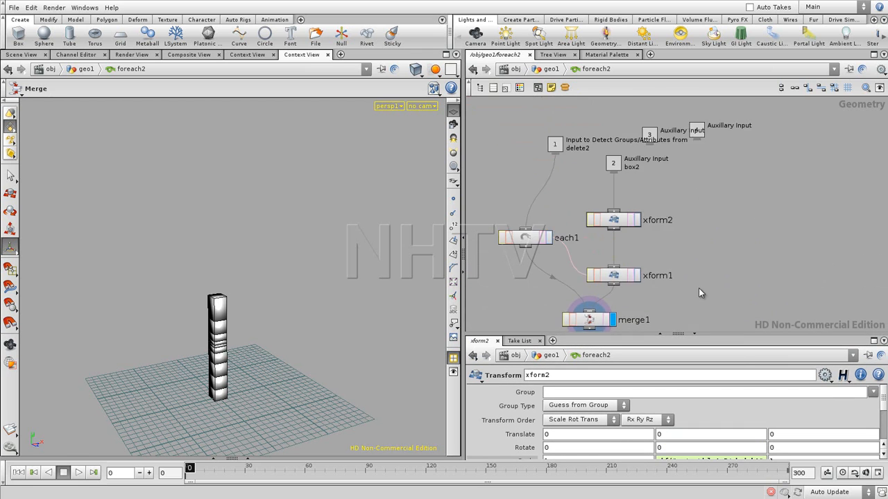
pyautogui.moveTo(634, 304); pyautogui.dragTo(734, 254, button='middle')
pyautogui.press('u')
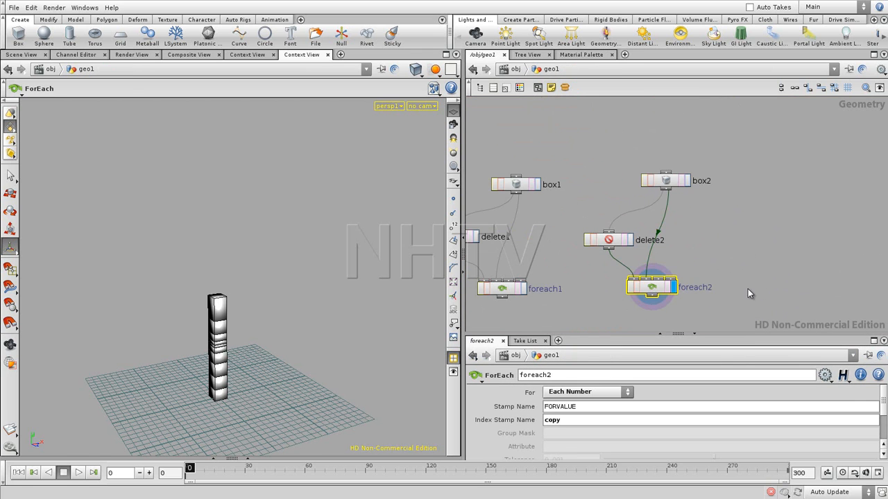
# - Enter foreach1 and show the full parameters of its xform1 node
pyautogui.click(567, 277)
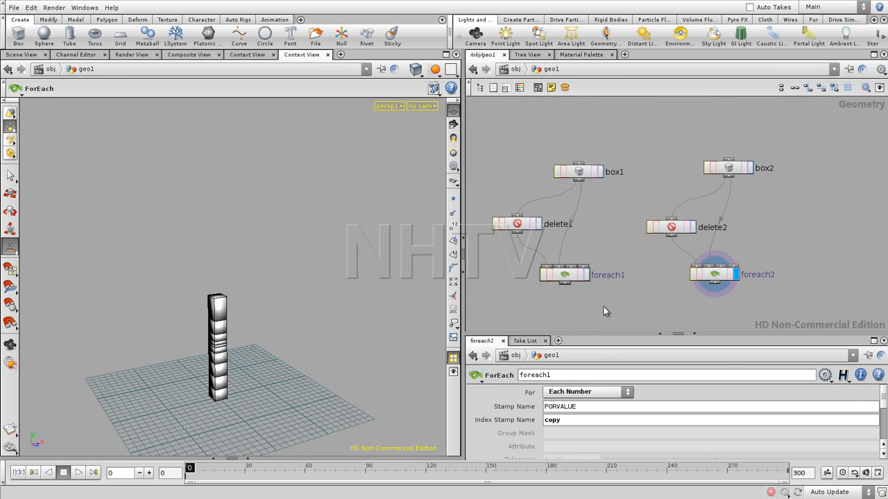
pyautogui.doubleClick(568, 276)
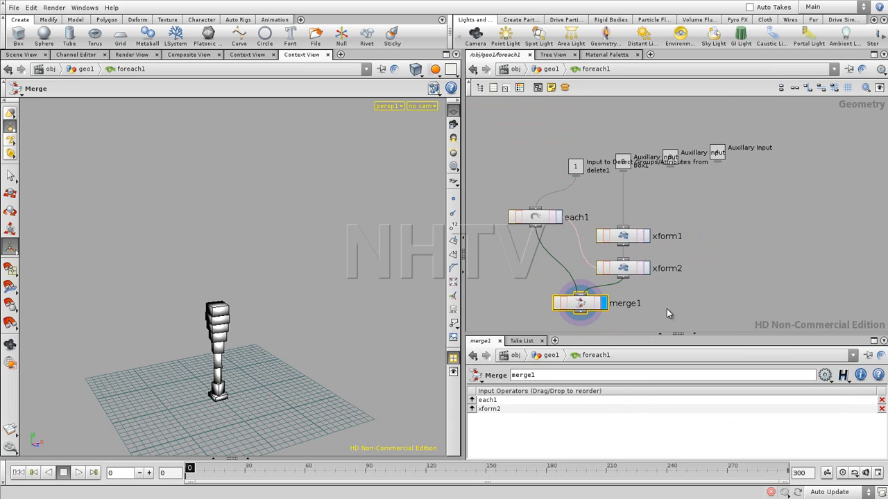
pyautogui.click(634, 237)
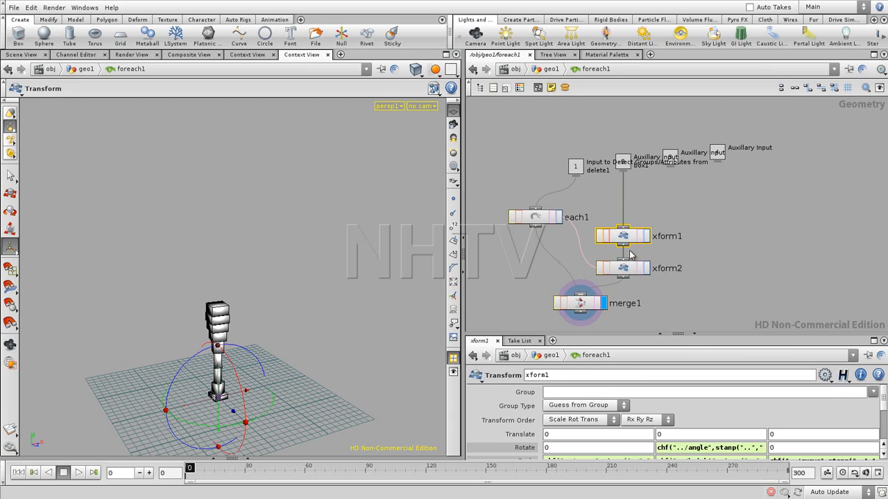
pyautogui.moveTo(711, 337); pyautogui.dragTo(700, 234)
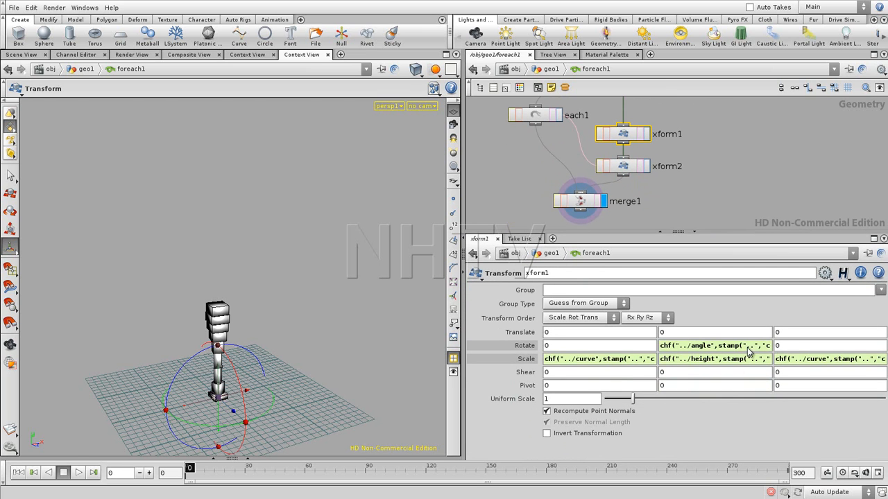
# - Examine the path to the angle curve in xform1's Y rotation expression and return to the geo1 level
pyautogui.click(747, 350)
pyautogui.click(633, 349)
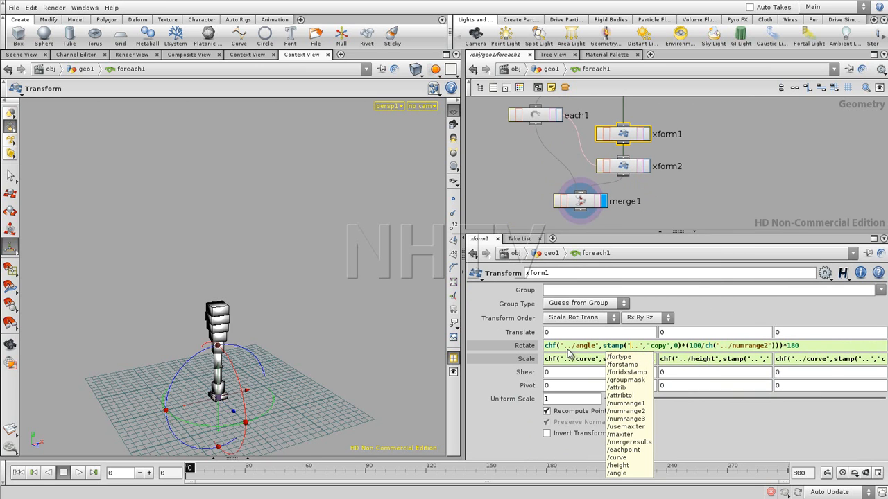
pyautogui.moveTo(566, 348); pyautogui.dragTo(571, 351)
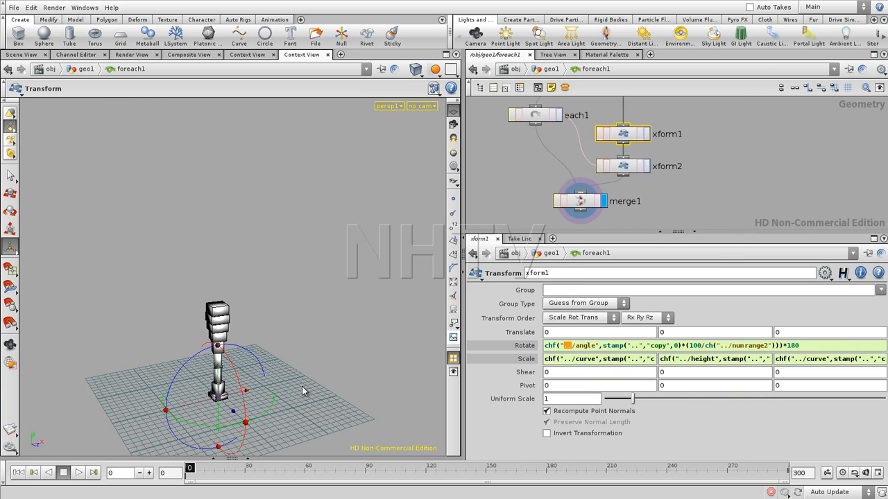
pyautogui.click(686, 202)
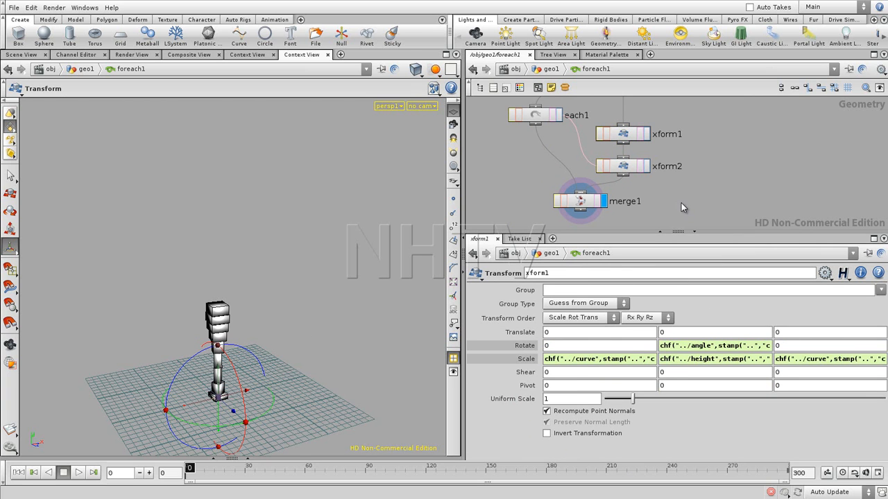
pyautogui.press('u')
pyautogui.moveTo(641, 233); pyautogui.dragTo(648, 329)
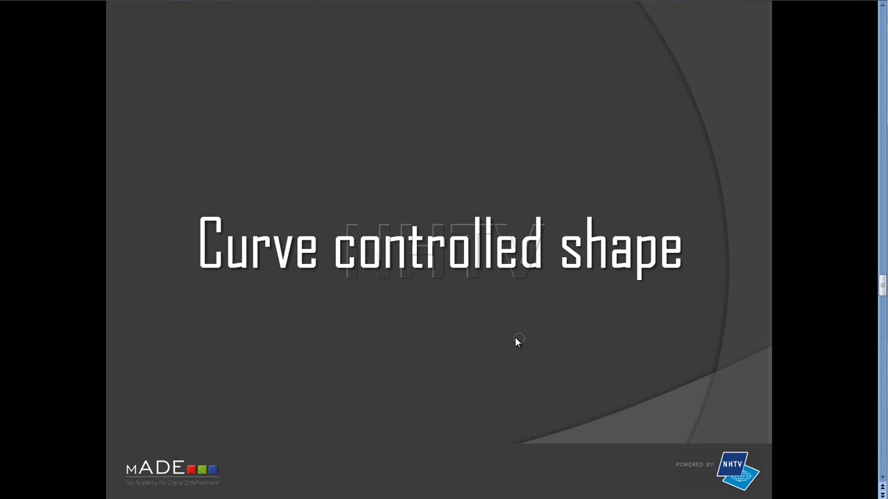
pyautogui.click(510, 341)
pyautogui.click(510, 340)
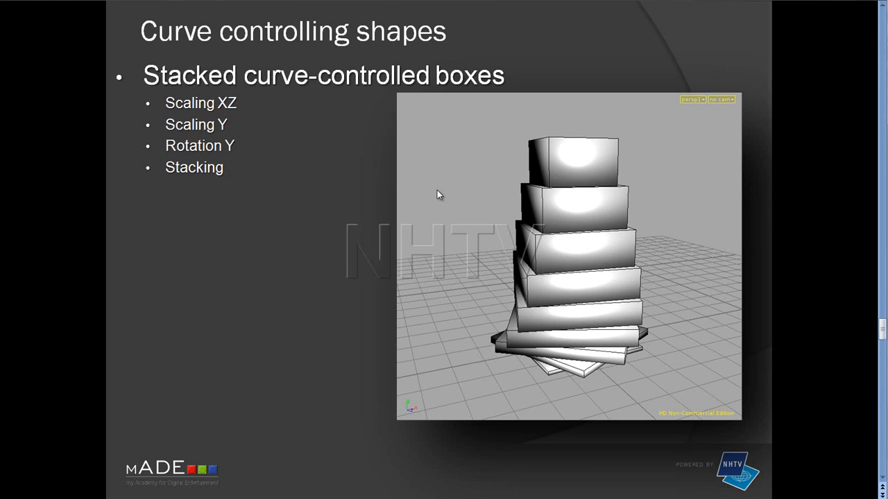
pyautogui.click(592, 359)
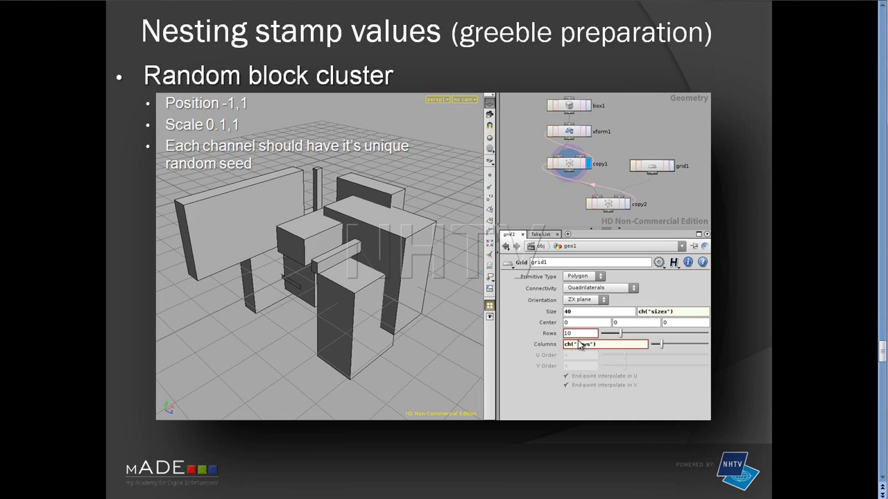
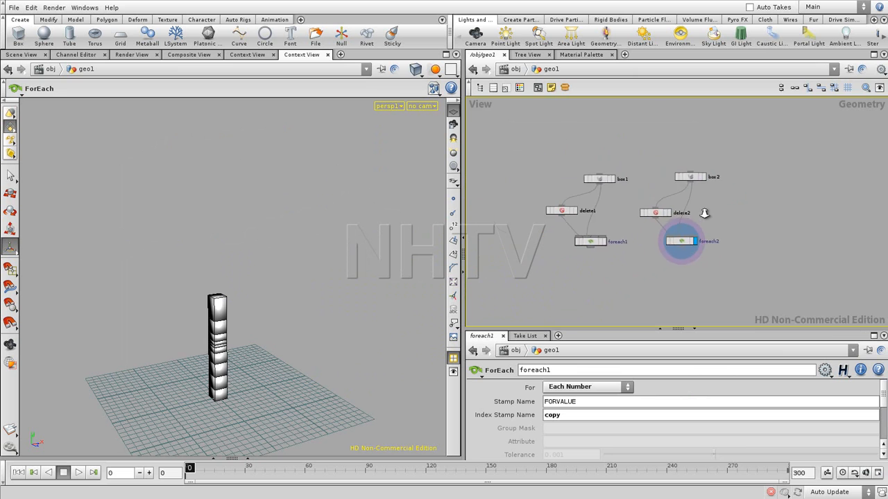
# - Duplicate the box2 node into the empty space beside its network
pyautogui.moveTo(599, 206); pyautogui.dragTo(694, 263)
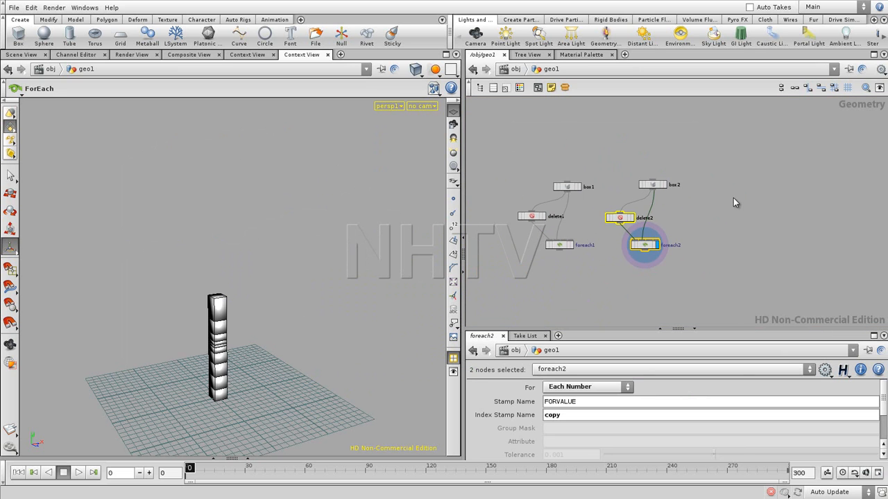
pyautogui.moveTo(636, 163); pyautogui.dragTo(677, 191)
pyautogui.moveTo(632, 167); pyautogui.dragTo(719, 186)
pyautogui.hotkey('ctrl', 'c')
pyautogui.hotkey('ctrl', 'v')
pyautogui.scroll(3, 667, 263)
# - Add a Transform node directly below box3, wired to the box's output
pyautogui.click(652, 245)
pyautogui.press('Tab')
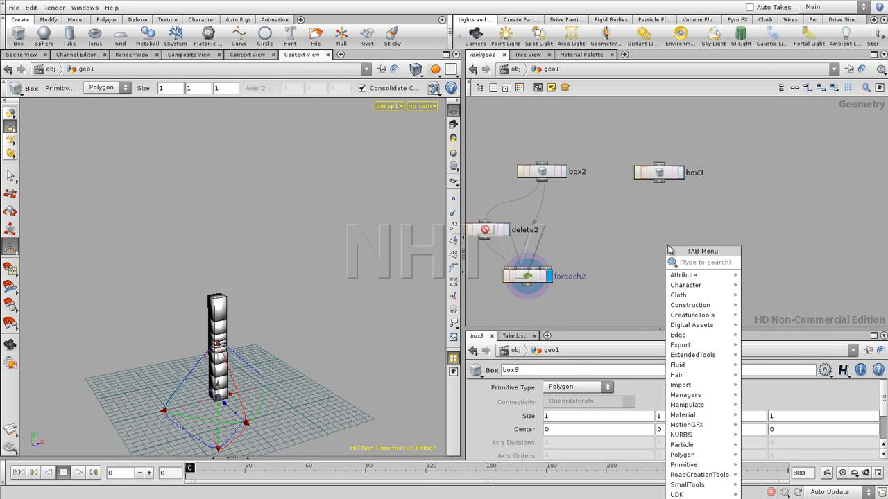
pyautogui.write('tr')
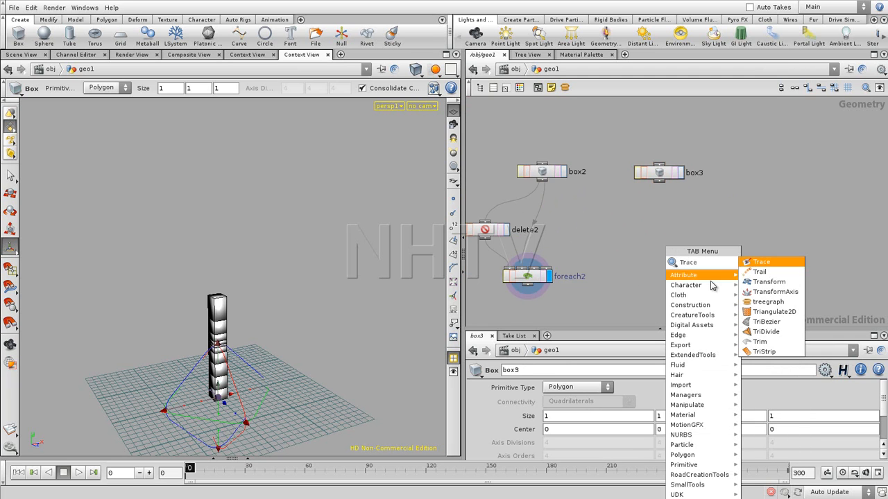
pyautogui.click(766, 282)
pyautogui.click(657, 203)
pyautogui.click(659, 203)
# - Add a Copy node below xform1, feed the transform into its first input and display its result
pyautogui.press('Tab')
pyautogui.write('copy')
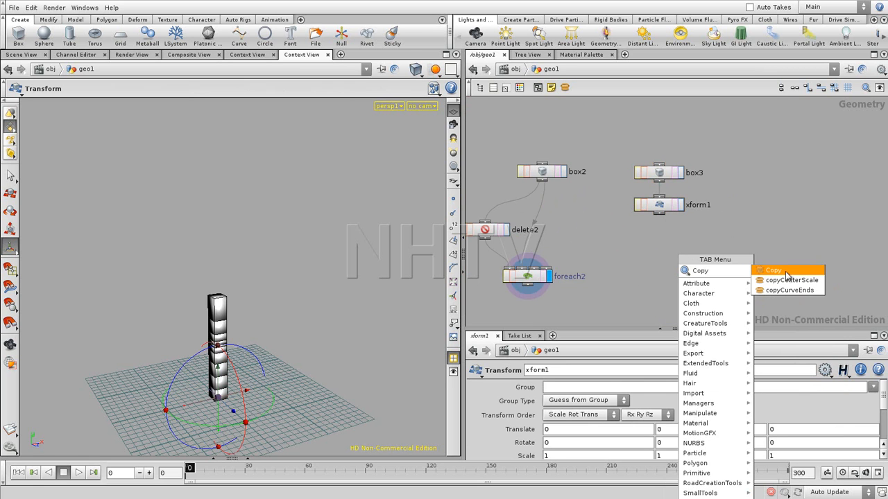
pyautogui.click(780, 271)
pyautogui.click(650, 246)
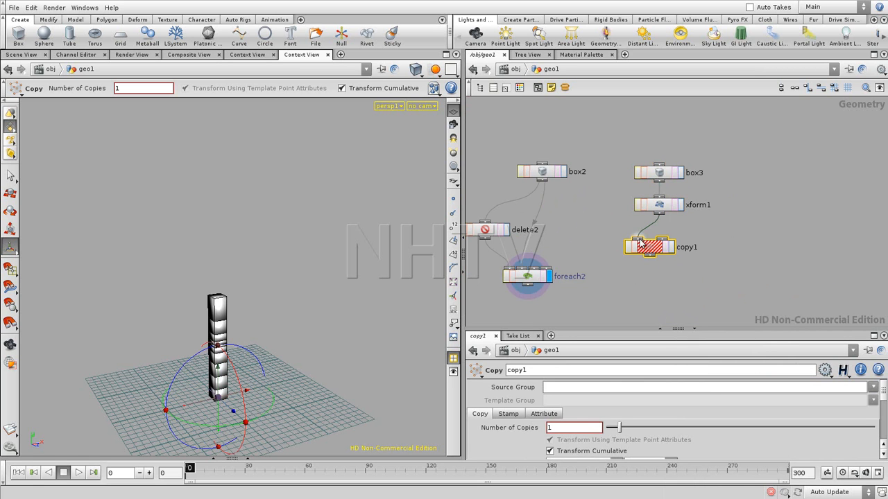
pyautogui.click(659, 244)
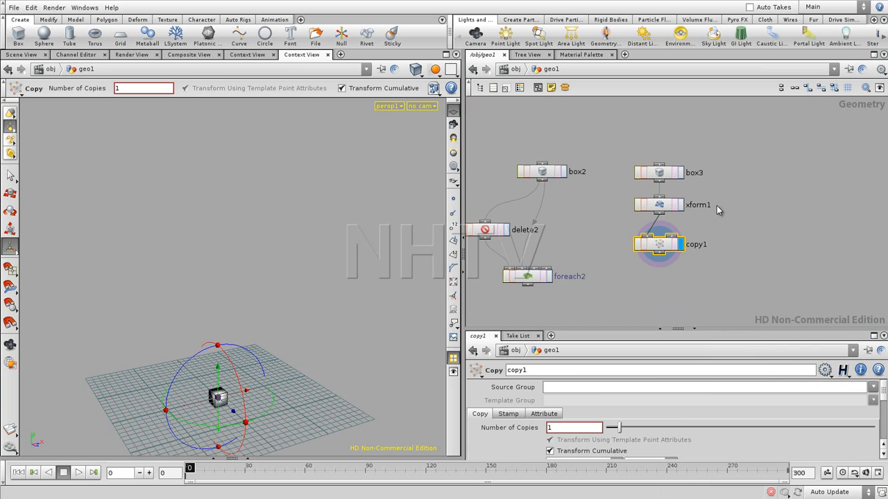
# - Set copy1's number of copies to 10 and enable Stamp Inputs
pyautogui.moveTo(642, 328); pyautogui.dragTo(638, 239)
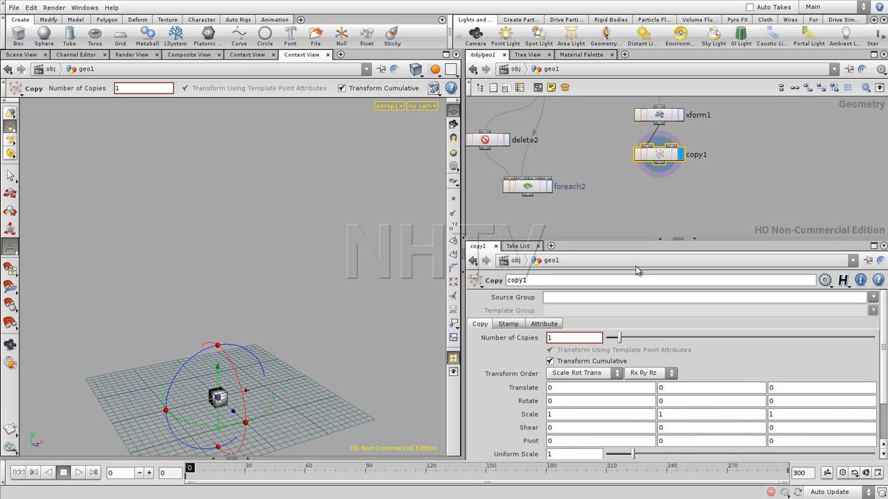
pyautogui.moveTo(619, 338); pyautogui.dragTo(740, 332)
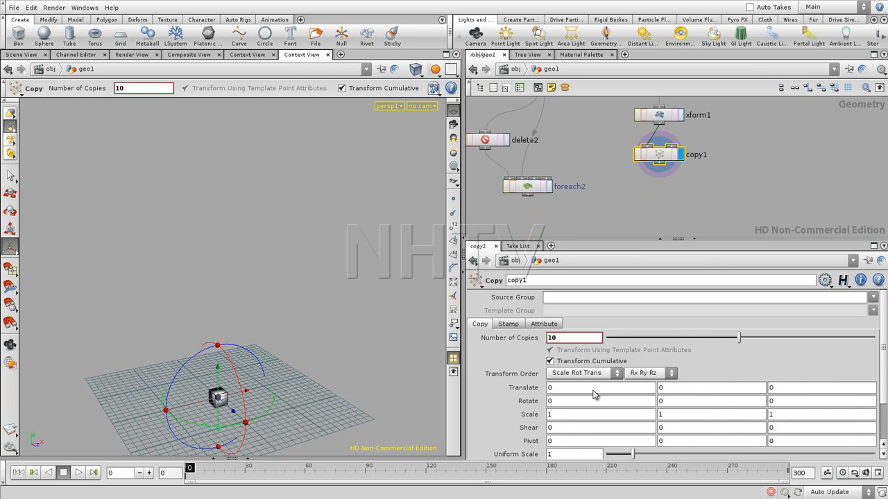
pyautogui.click(508, 324)
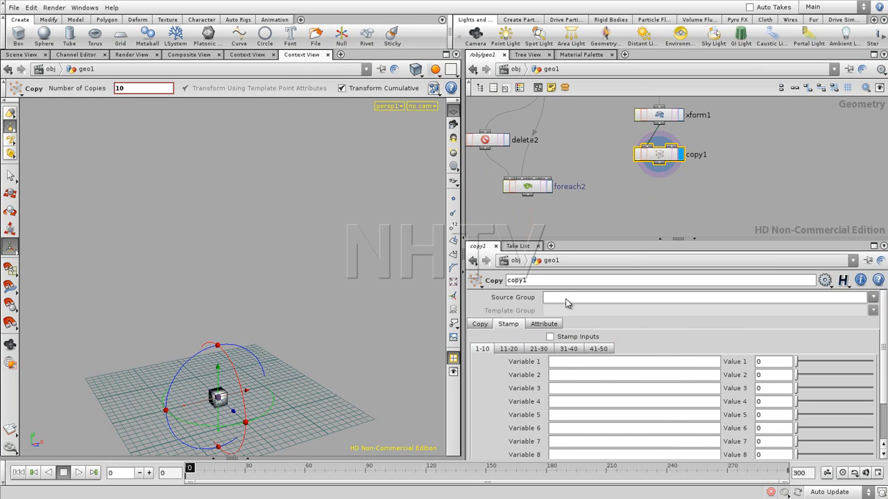
pyautogui.click(550, 336)
# - Define copy1's first stamp variable as copy with the value $CY
pyautogui.click(763, 361)
pyautogui.write('$')
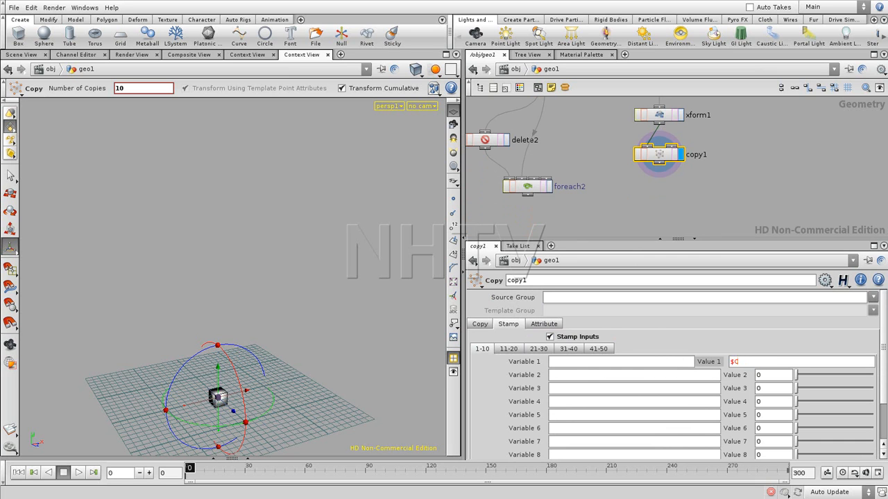
pyautogui.write('CY')
pyautogui.press('Return')
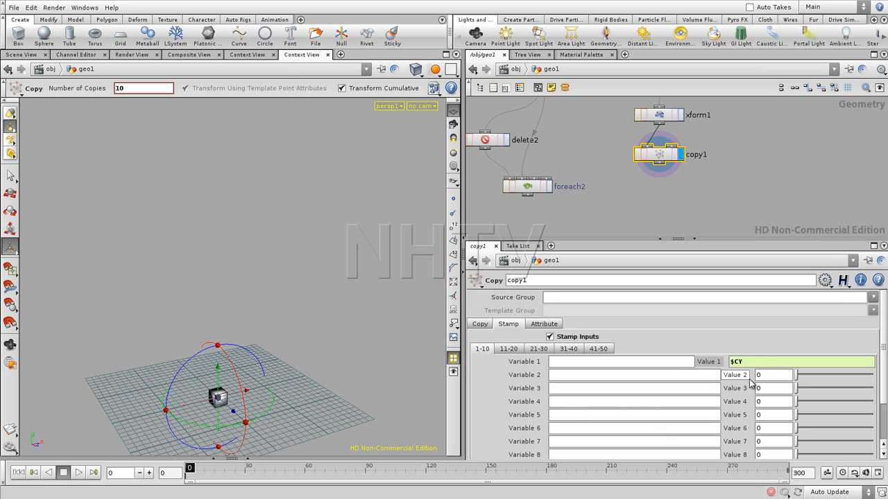
pyautogui.click(590, 366)
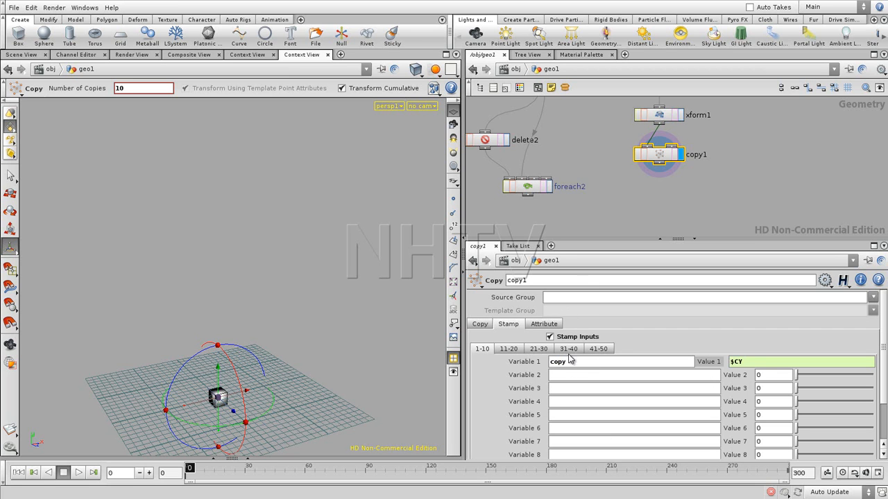
# - Set the X translate of the xform1 below box3 to rand(stamp("../copy1","copy",0))
pyautogui.moveTo(699, 187); pyautogui.dragTo(686, 237, button='middle')
pyautogui.click(641, 165)
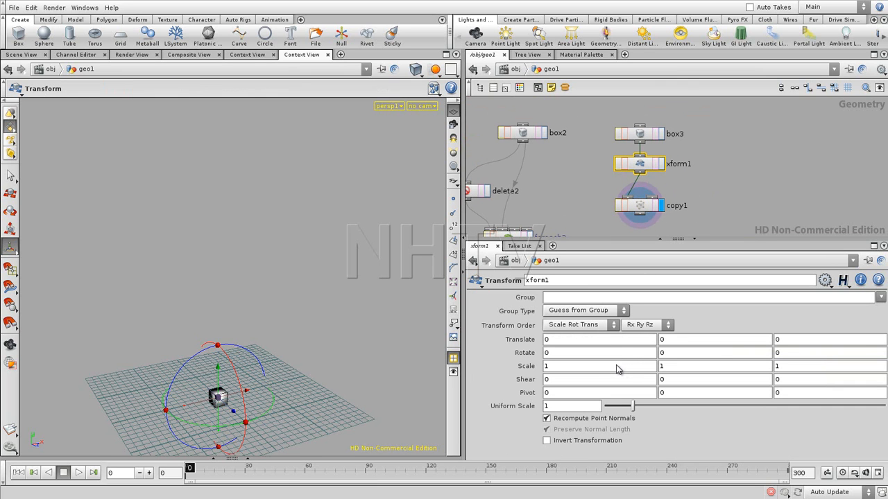
pyautogui.click(586, 346)
pyautogui.write('rand(sta')
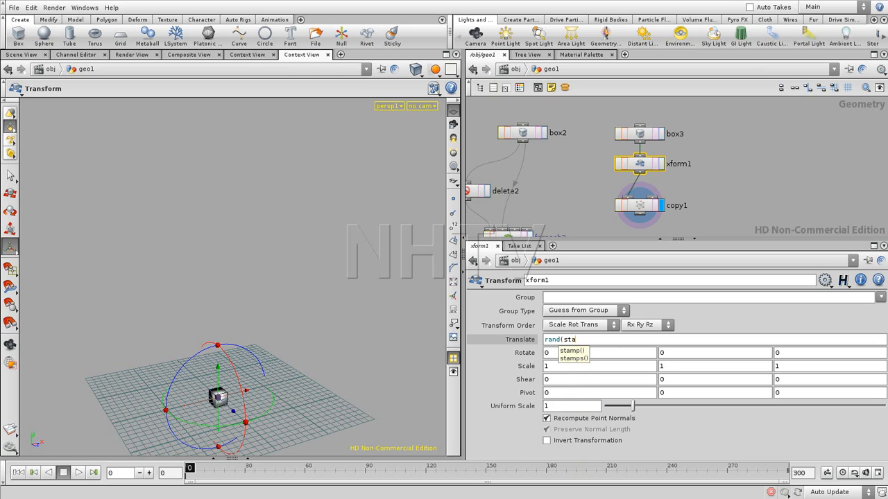
pyautogui.press('BackSpace')
pyautogui.press('BackSpace')
pyautogui.write('ca')
pyautogui.press('BackSpace')
pyautogui.press('BackSpace')
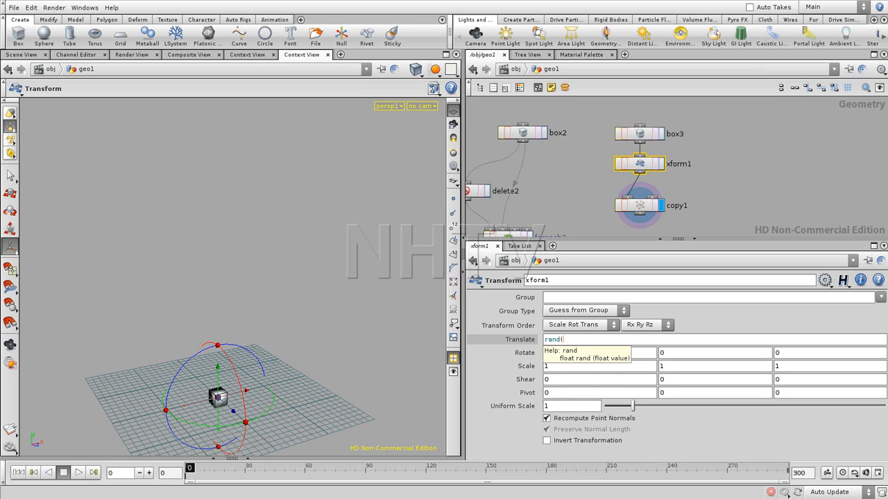
pyautogui.write('stamp("../')
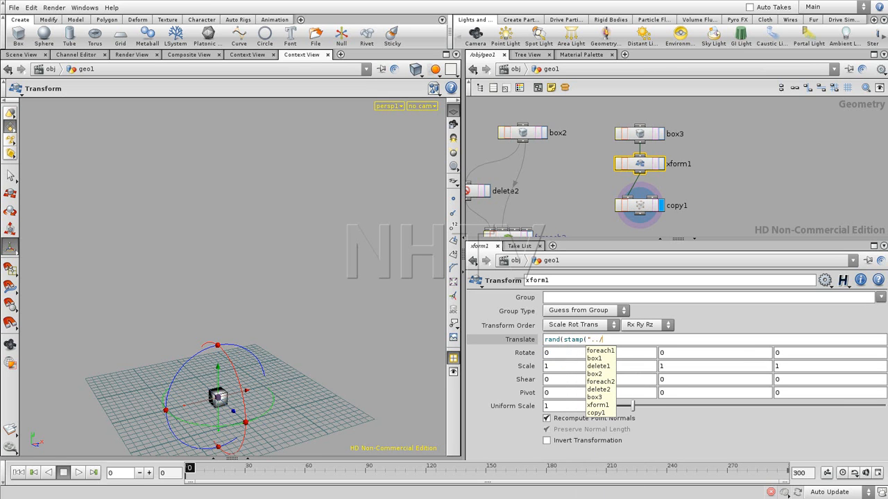
pyautogui.click(606, 415)
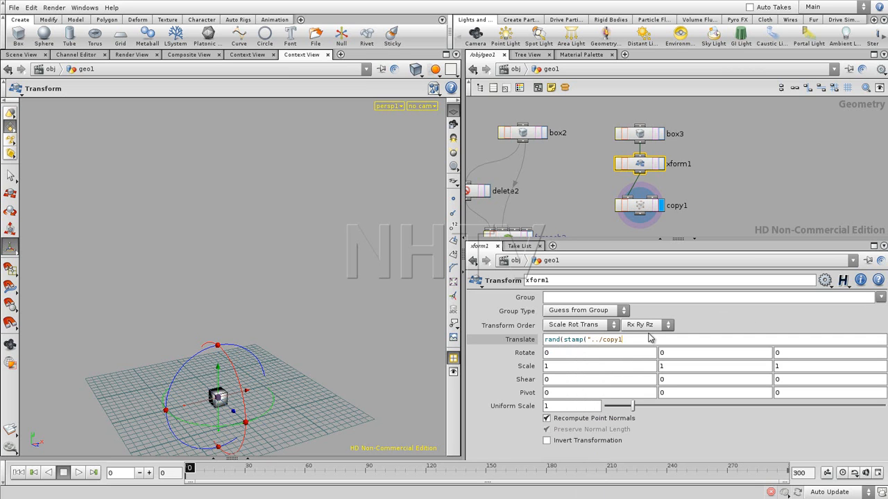
pyautogui.write('","copy",')
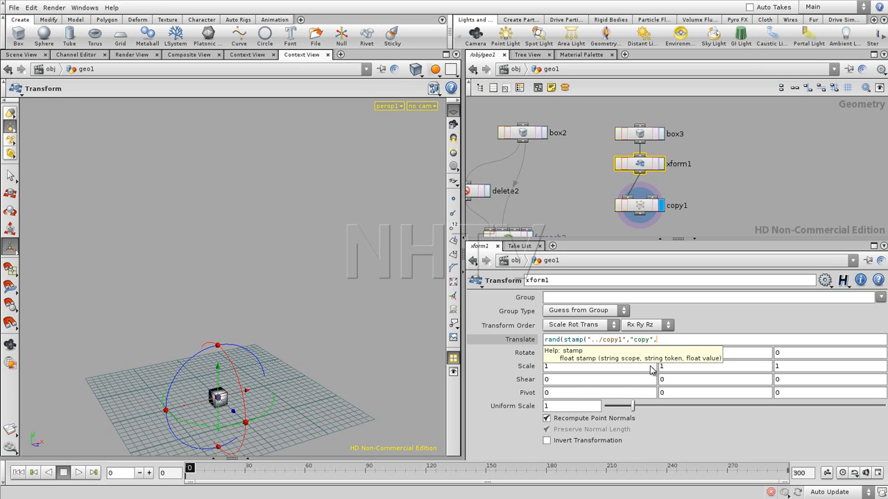
pyautogui.write('0))')
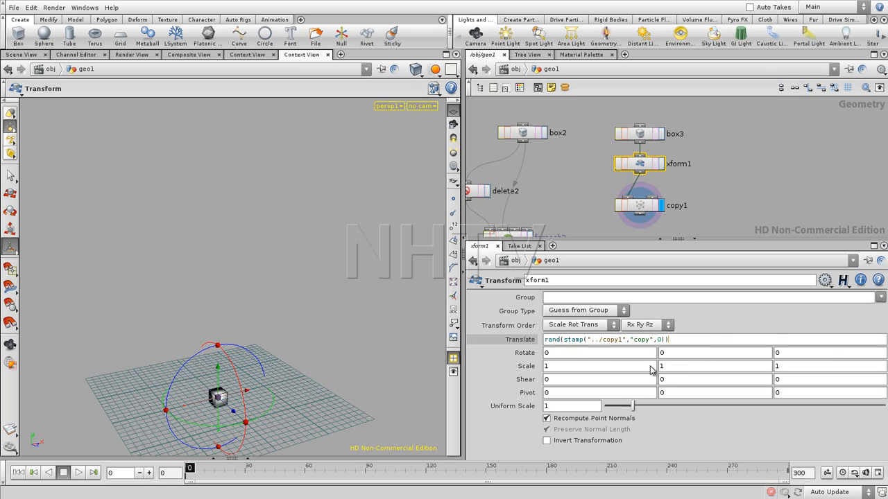
pyautogui.press('Return')
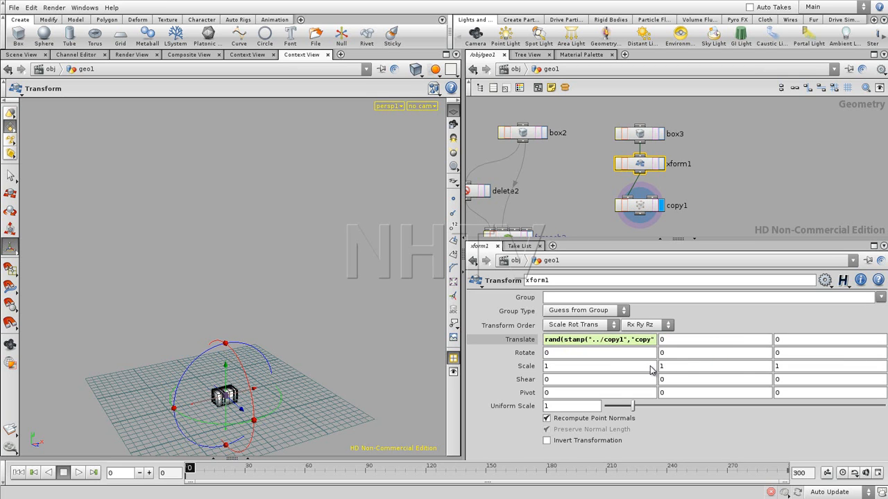
# - Wrap xform1's X translate expression in fit01 with a range of -1 to 1, giving fit01(rand(stamp("../copy1","copy",0)),-1,1)
pyautogui.moveTo(276, 325); pyautogui.dragTo(227, 351)
pyautogui.moveTo(192, 355); pyautogui.dragTo(257, 379, button='right')
pyautogui.moveTo(257, 380); pyautogui.dragTo(293, 317)
pyautogui.moveTo(231, 356); pyautogui.dragTo(224, 321)
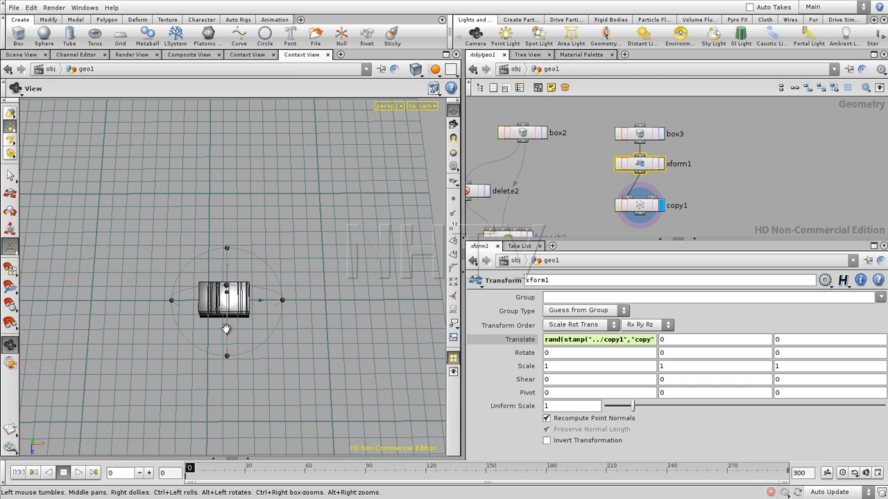
pyautogui.press('t')
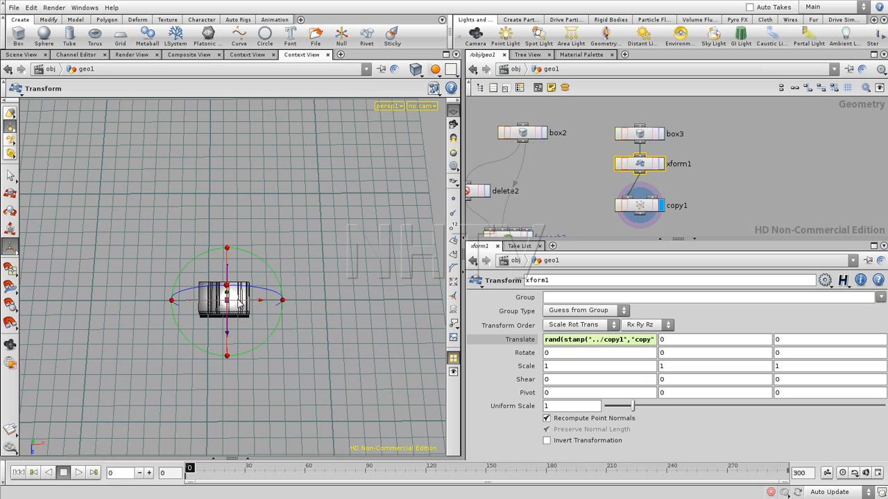
pyautogui.moveTo(546, 345)
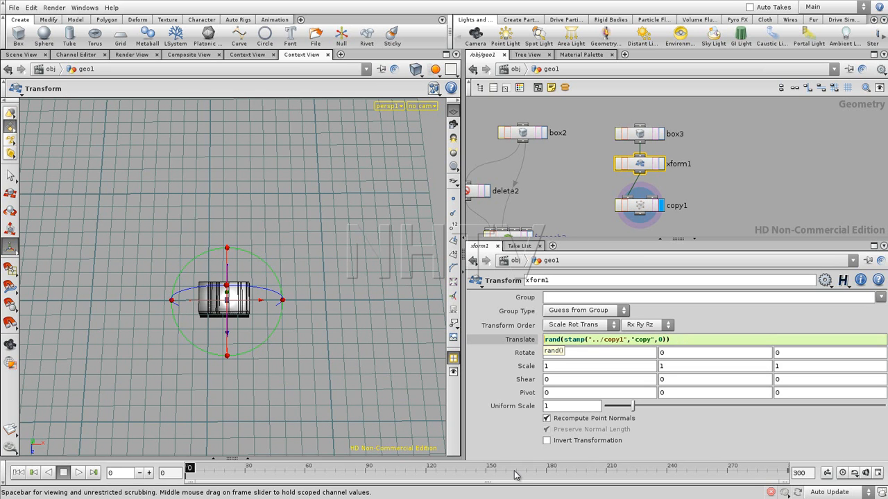
pyautogui.write('fit')
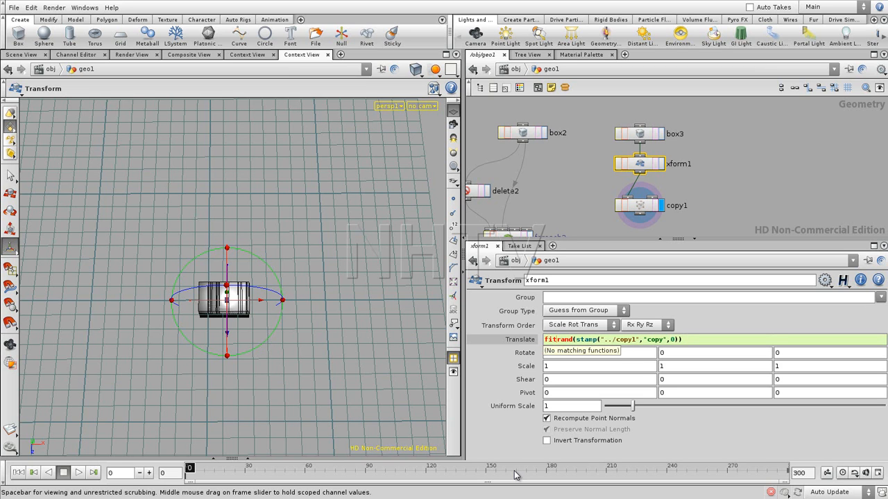
pyautogui.write('01')
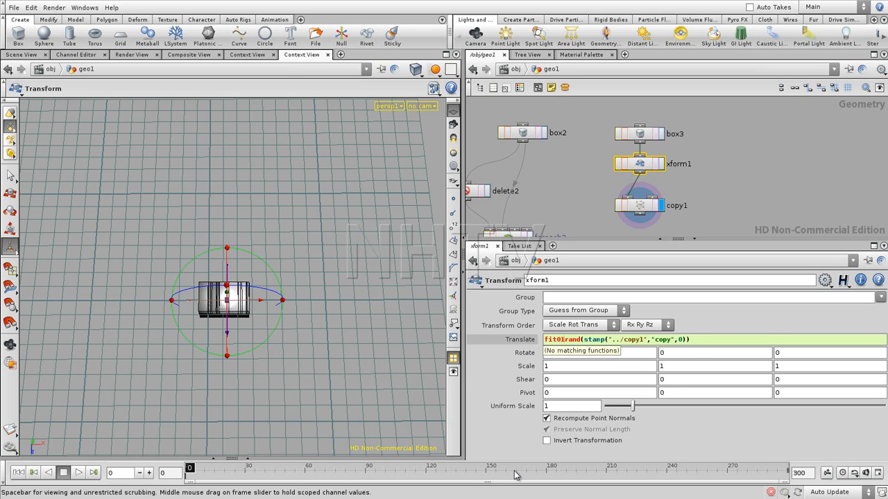
pyautogui.write('(')
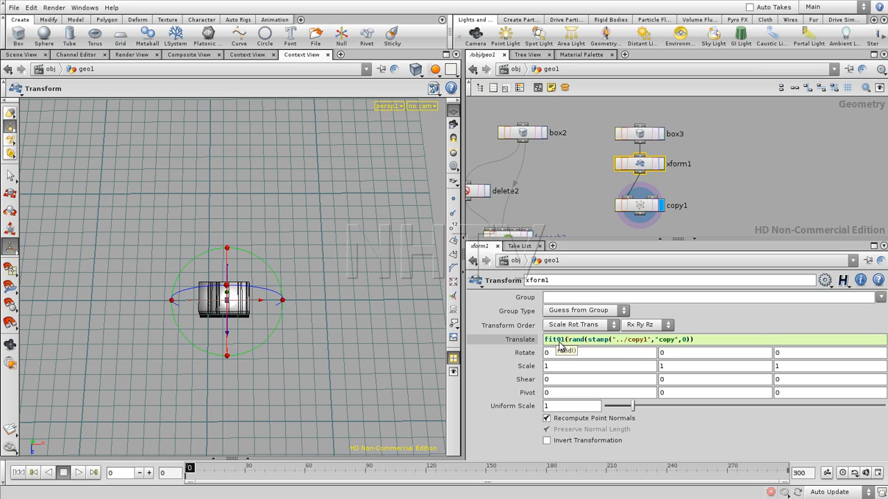
pyautogui.click(698, 341)
pyautogui.write(',')
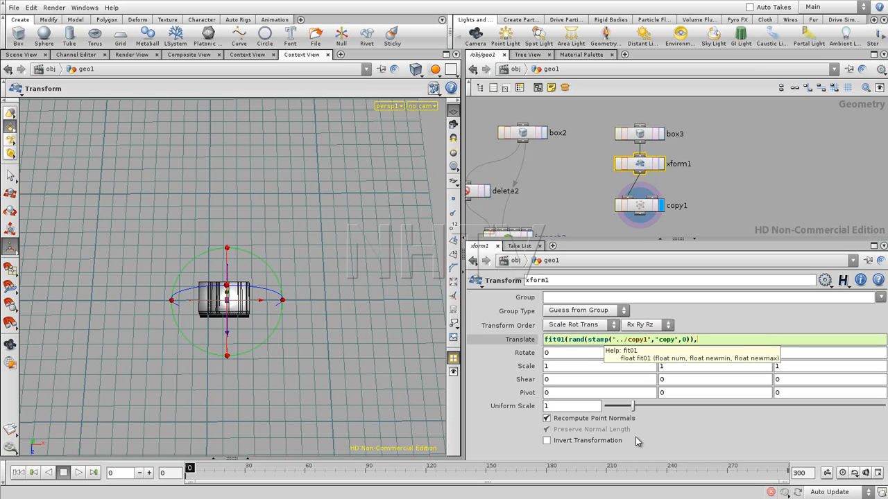
pyautogui.write('-1,1)')
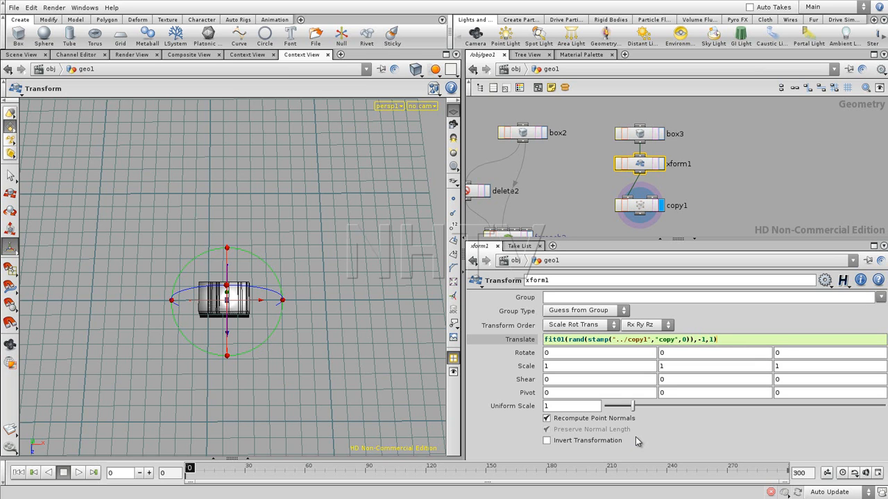
pyautogui.press('Return')
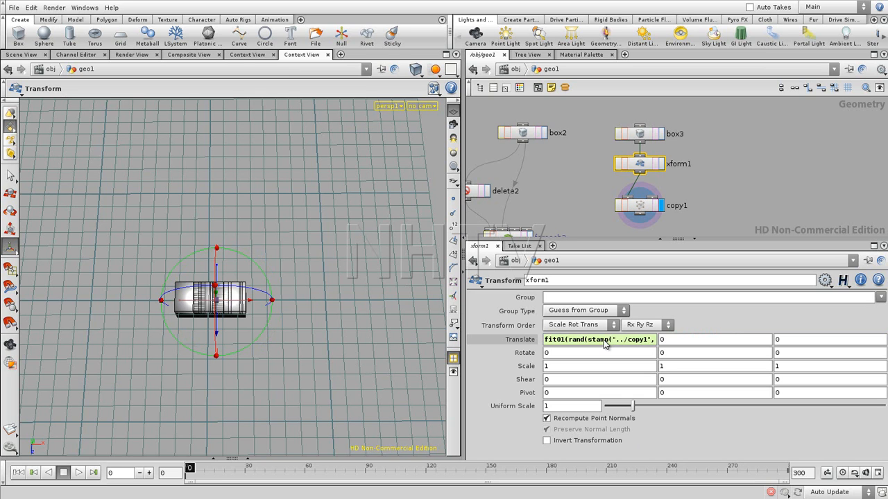
# - Copy xform1's complete X translate expression into its Y and Z translate values
pyautogui.click(604, 345)
pyautogui.moveTo(727, 341); pyautogui.dragTo(539, 361)
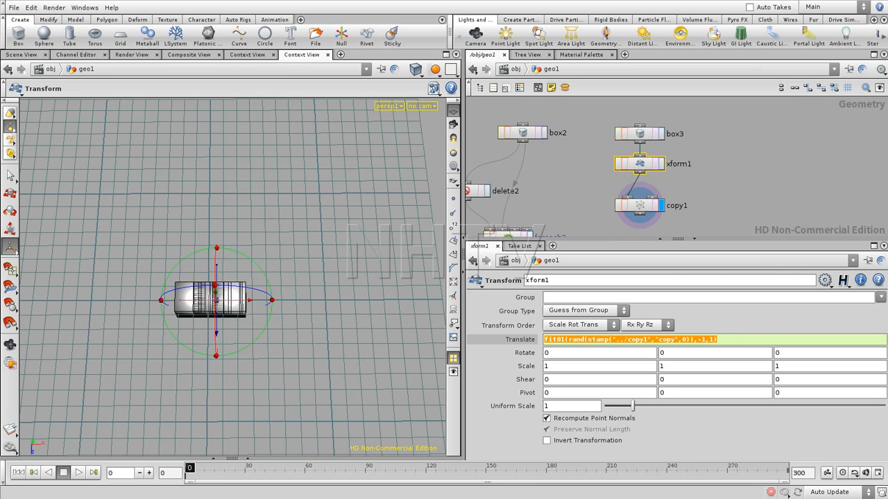
pyautogui.click(725, 342)
pyautogui.moveTo(725, 343); pyautogui.dragTo(538, 368)
pyautogui.hotkey('ctrl', 'c')
pyautogui.press('Return')
pyautogui.moveTo(681, 343); pyautogui.dragTo(650, 347)
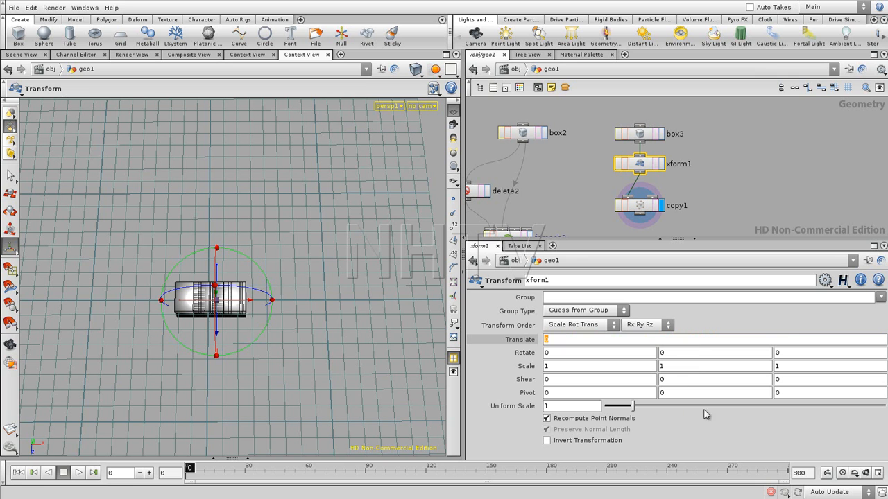
pyautogui.hotkey('ctrl', 'v')
pyautogui.press('Return')
pyautogui.moveTo(794, 345); pyautogui.dragTo(754, 354)
pyautogui.write('fit01(rand(stamp("../copy1", "copy", 0)), -1, 1)')
pyautogui.press('Return')
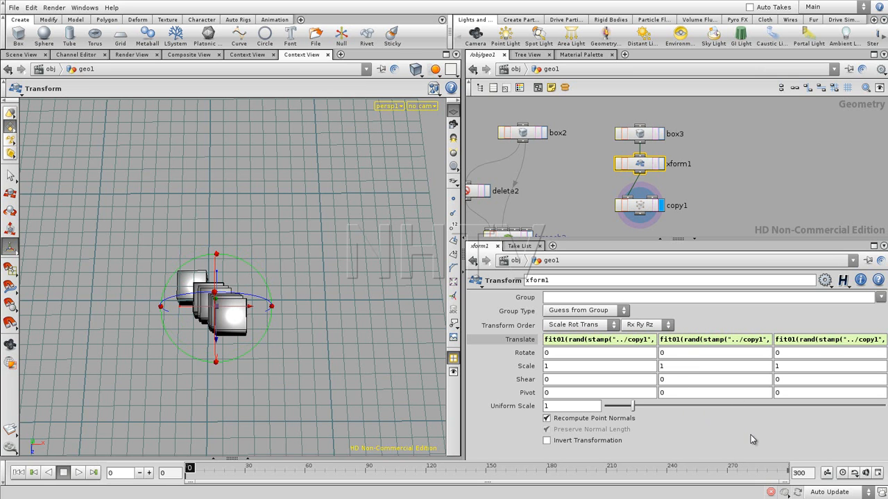
# - Offset the rand seed in xform1's X translate expression by adding +874 after the stamp call
pyautogui.press('Escape')
pyautogui.moveTo(326, 319); pyautogui.dragTo(169, 299)
pyautogui.click(701, 341)
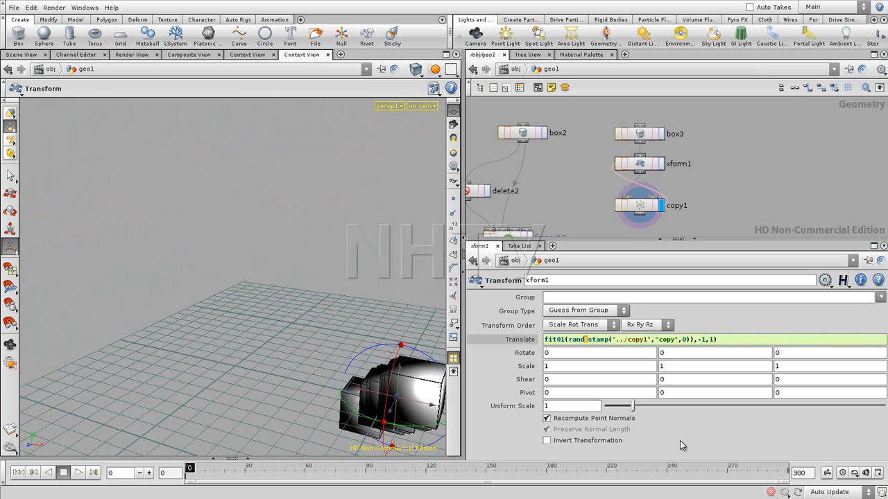
pyautogui.click(705, 435)
pyautogui.click(617, 340)
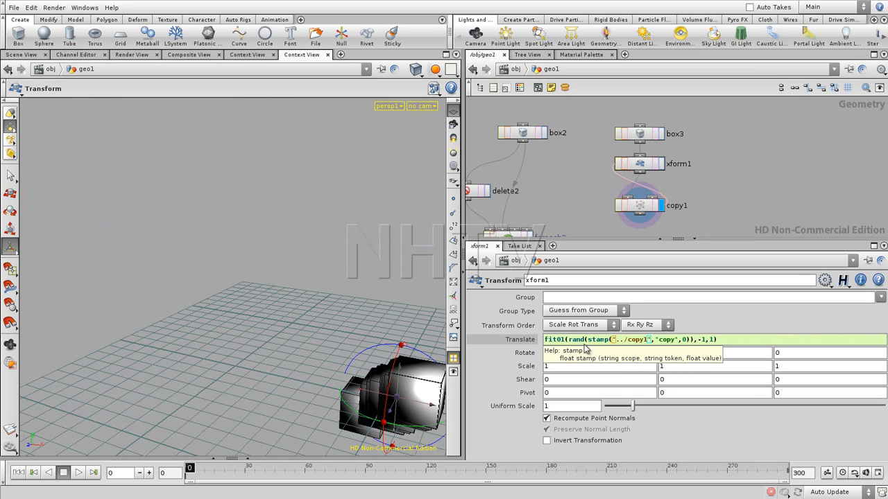
pyautogui.click(690, 341)
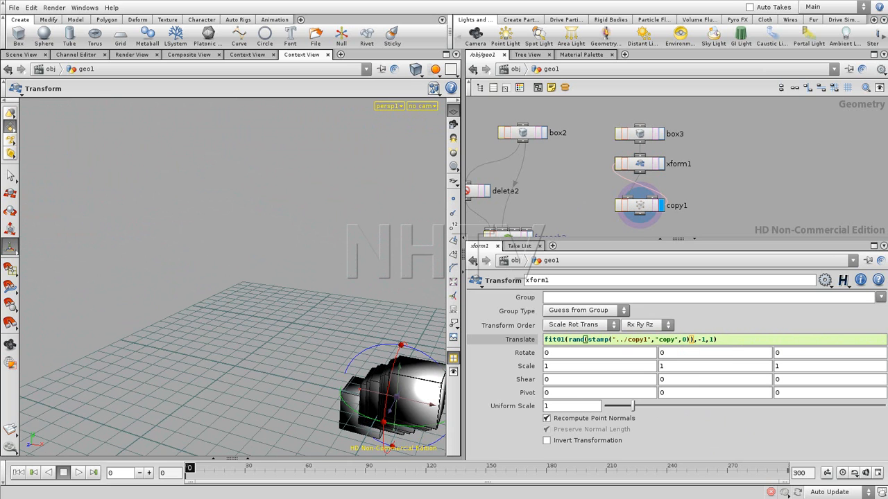
pyautogui.write('+874')
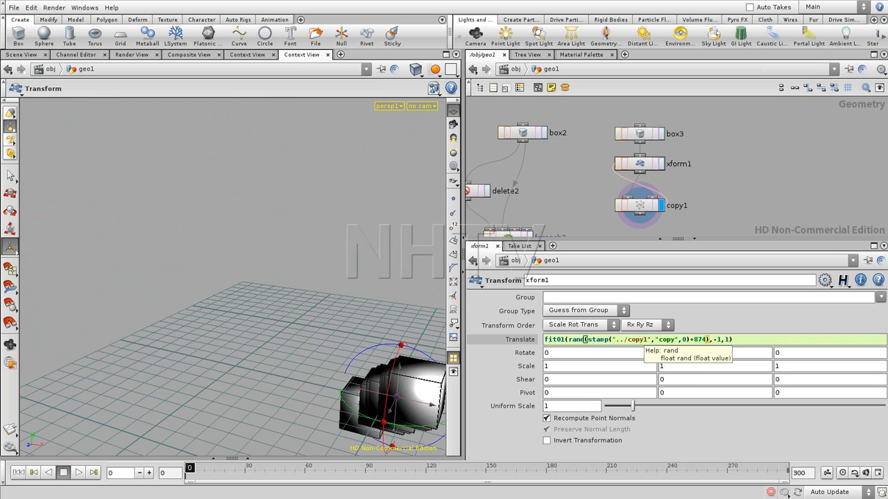
pyautogui.press('Return')
# - Add seed offsets after the stamp calls in xform1's other translate expressions: +468 for Y and +15854 for Z
pyautogui.click(749, 340)
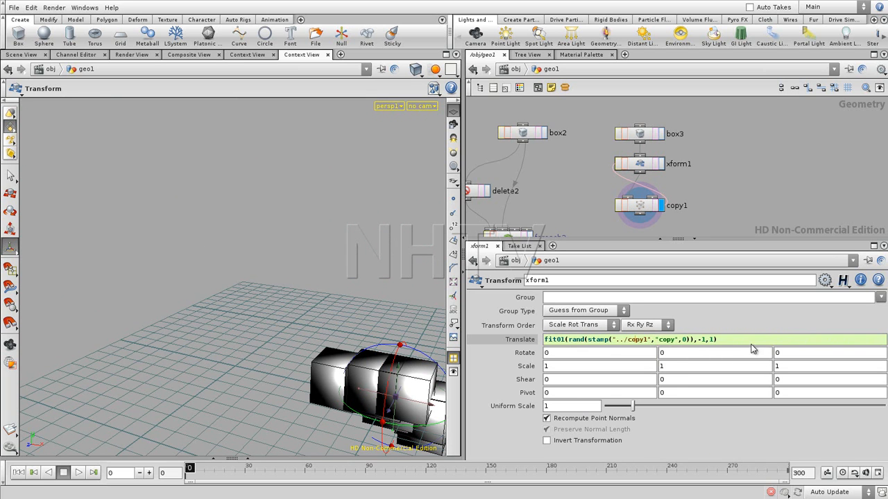
pyautogui.click(688, 340)
pyautogui.write('+468')
pyautogui.press('Return')
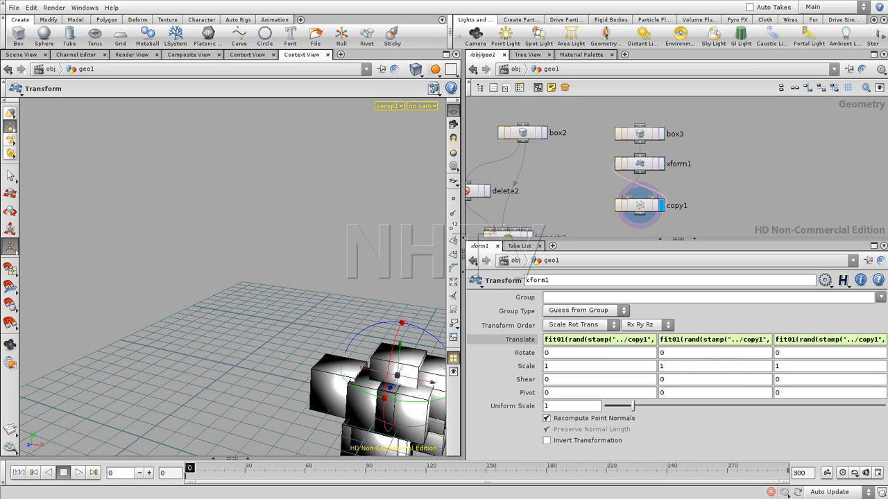
pyautogui.click(830, 340)
pyautogui.click(690, 341)
pyautogui.write('15854),-1,1')
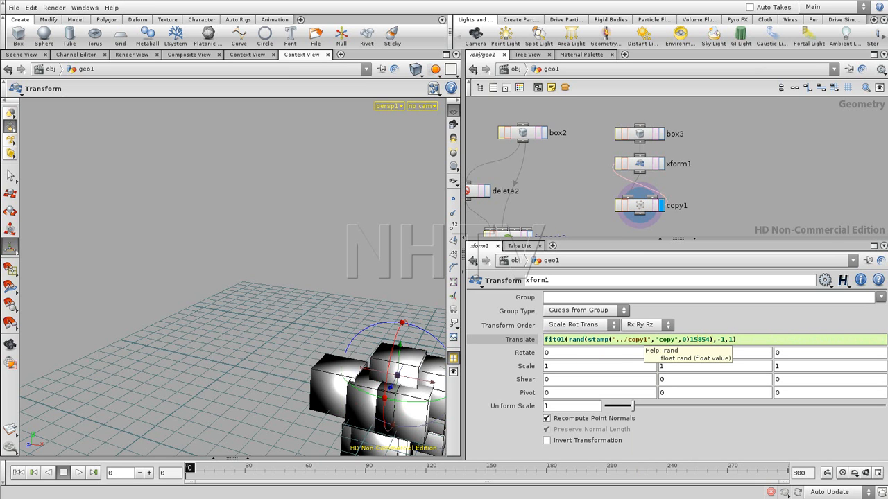
pyautogui.write('+')
pyautogui.press('Return')
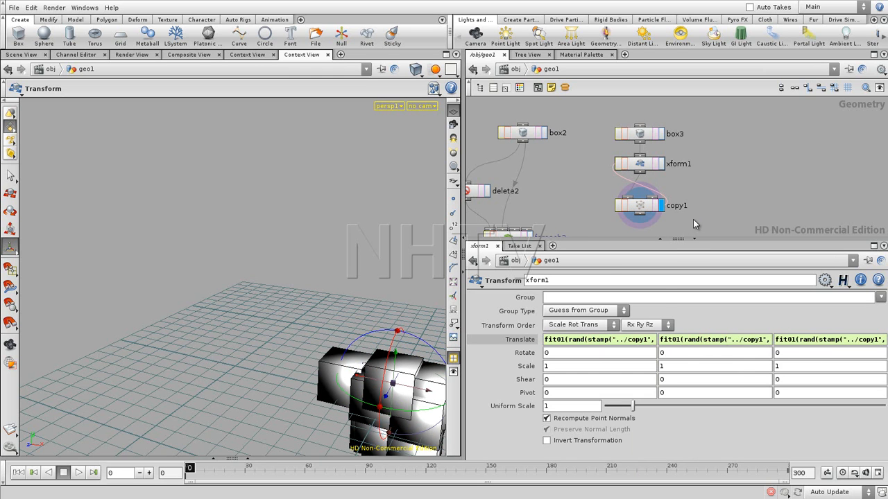
# - Copy all of xform1's Translate expressions onto its Scale parameter as expressions
pyautogui.keyDown('alt'); pyautogui.moveTo(311, 329); pyautogui.dragTo(362, 330); pyautogui.keyUp('alt')
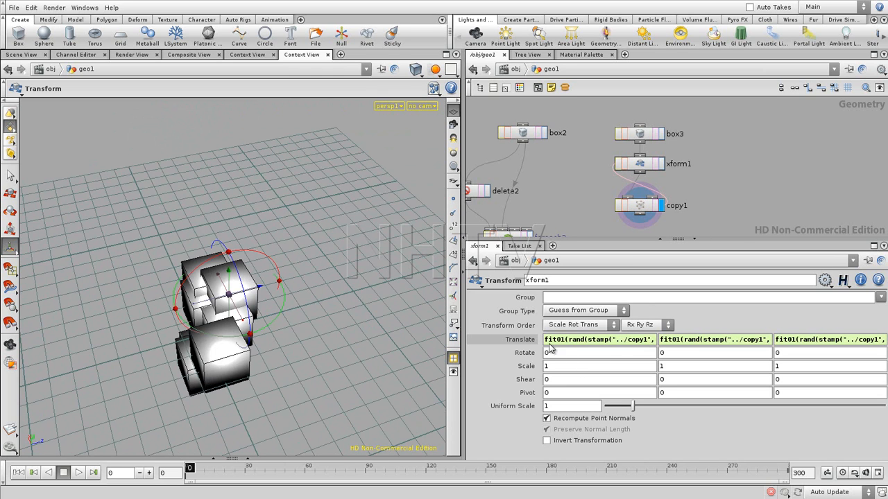
pyautogui.rightClick(527, 341)
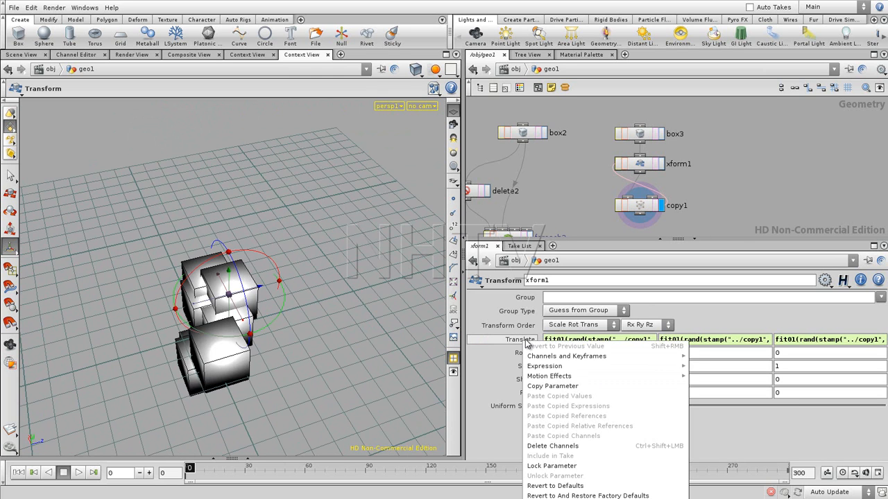
pyautogui.click(549, 386)
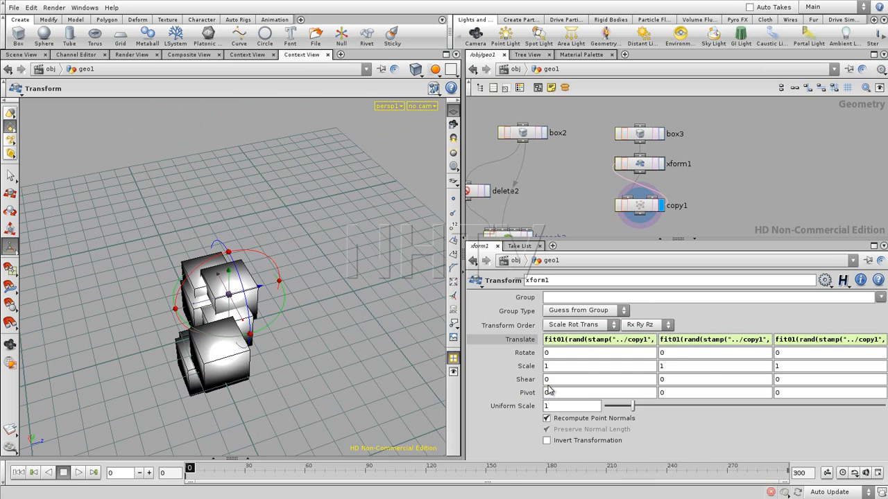
pyautogui.rightClick(529, 368)
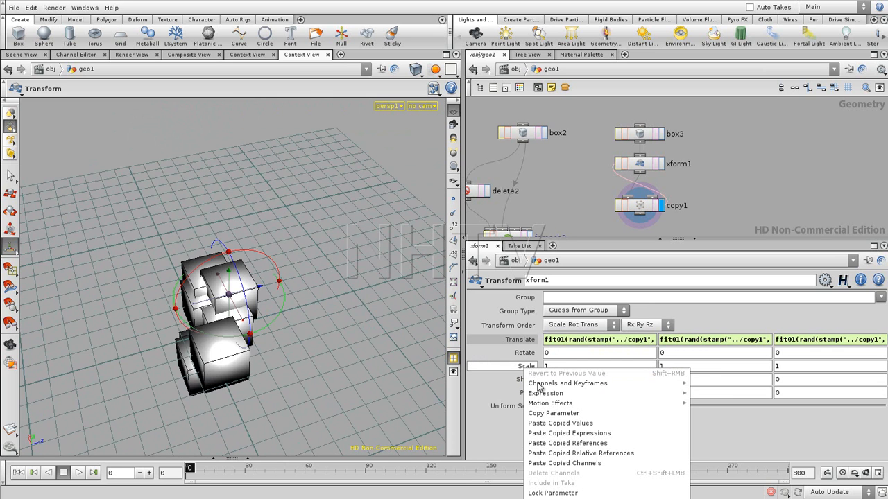
pyautogui.click(553, 434)
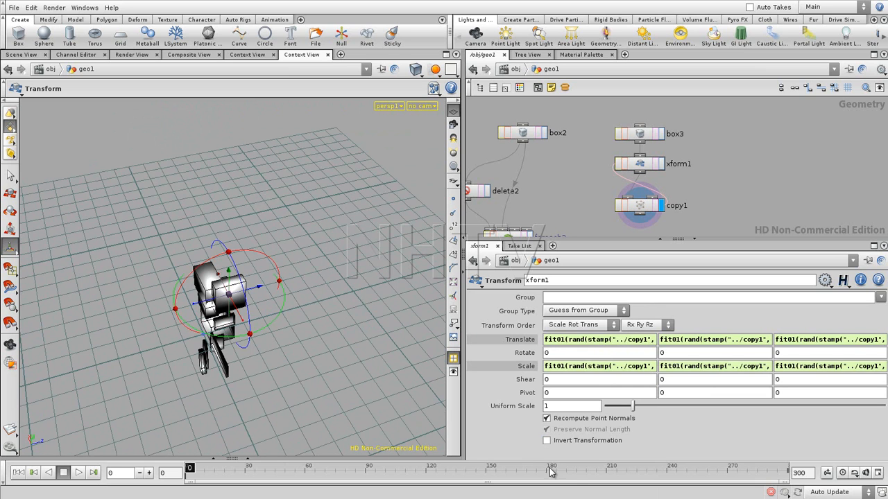
# - Change the rand seed offsets in xform1's scale expressions to 454 for X, 832 for Y and 785 for Z
pyautogui.click(597, 370)
pyautogui.doubleClick(700, 365)
pyautogui.write('468')
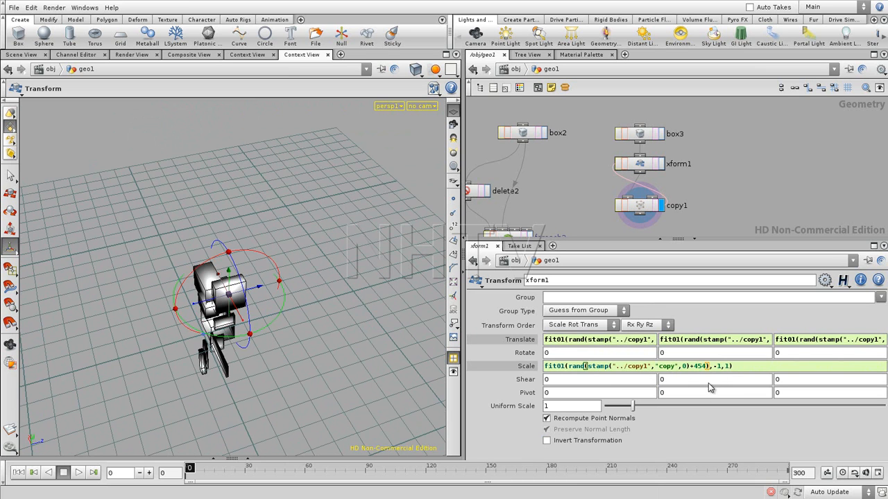
pyautogui.press('Return')
pyautogui.doubleClick(706, 367)
pyautogui.write('632')
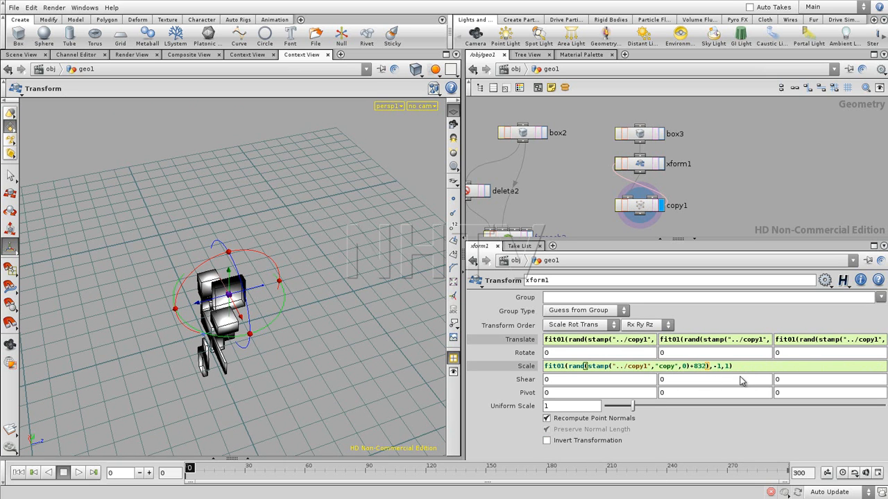
pyautogui.press('Return')
pyautogui.click(836, 371)
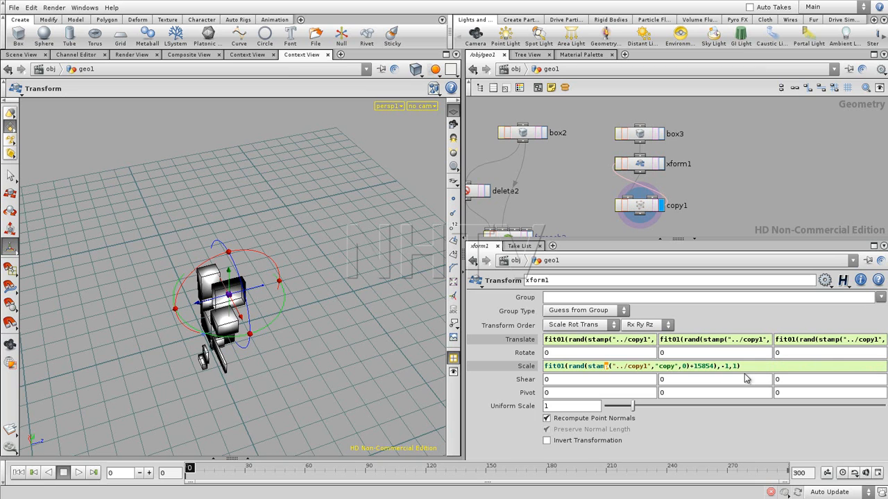
pyautogui.doubleClick(699, 367)
pyautogui.write('785')
pyautogui.press('Return')
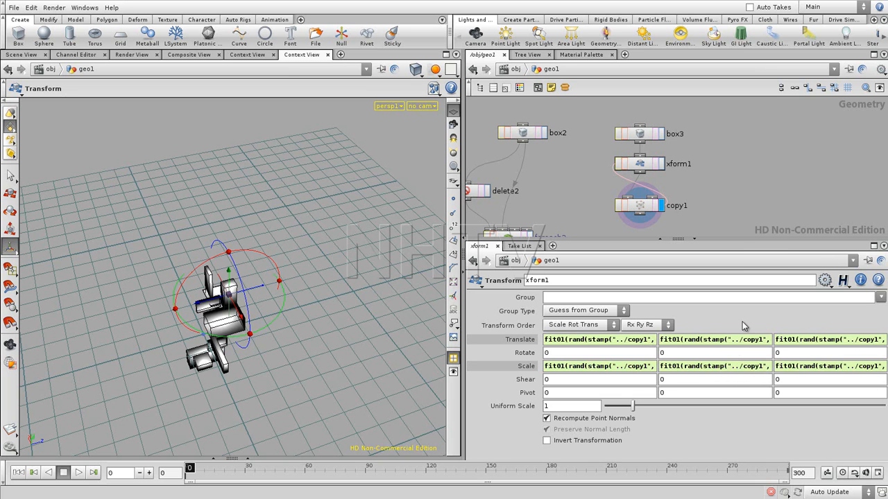
# - Examine the randomly scaled and scattered boxes up close from several angles
pyautogui.press('Escape')
pyautogui.moveTo(264, 365)
pyautogui.mouseDown()
pyautogui.moveTo(222, 402)
pyautogui.moveTo(255, 381)
pyautogui.mouseUp()
pyautogui.moveTo(255, 380); pyautogui.dragTo(315, 351, button='right')
pyautogui.moveTo(315, 351); pyautogui.dragTo(271, 379)
pyautogui.press('space')
pyautogui.moveTo(164, 333); pyautogui.dragTo(259, 365)
pyautogui.moveTo(259, 364); pyautogui.dragTo(279, 394, button='right')
pyautogui.moveTo(279, 395); pyautogui.dragTo(195, 305)
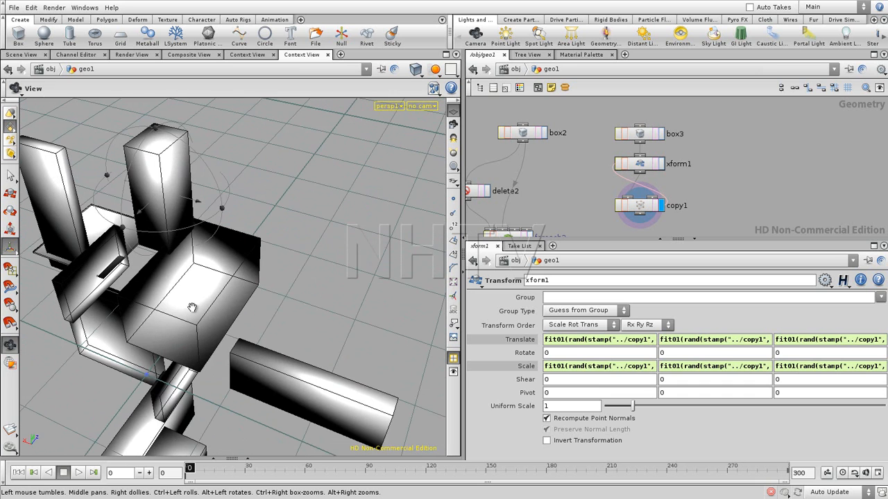
# - Replace the negative fit01 lower bound in xform1's X and Y scale expressions with a non-negative value
pyautogui.click(596, 367)
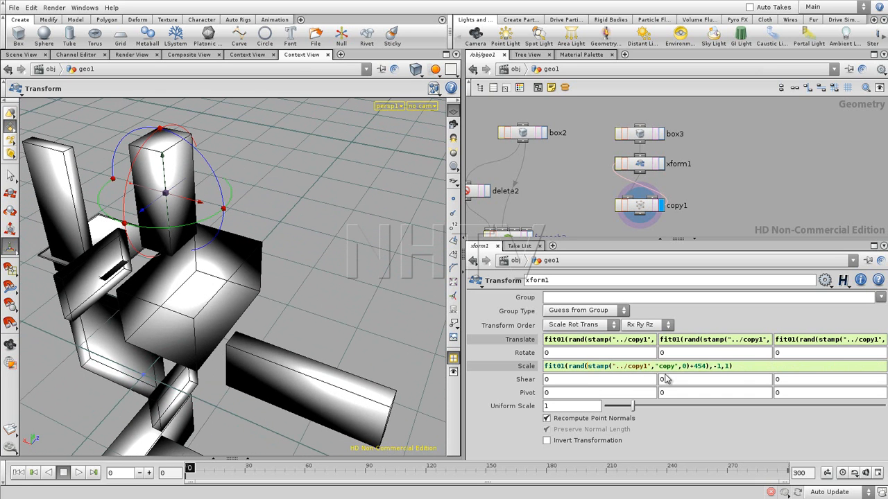
pyautogui.doubleClick(717, 366)
pyautogui.write('0.5')
pyautogui.press('Return')
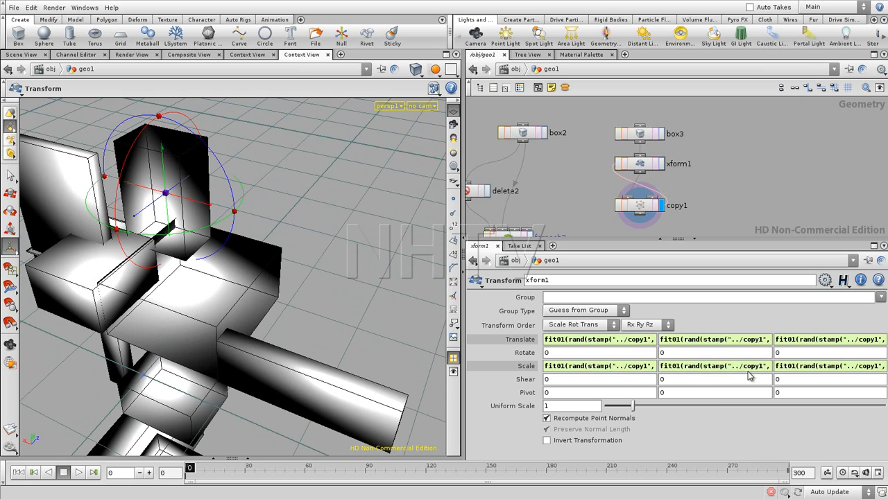
pyautogui.click(749, 368)
pyautogui.doubleClick(716, 366)
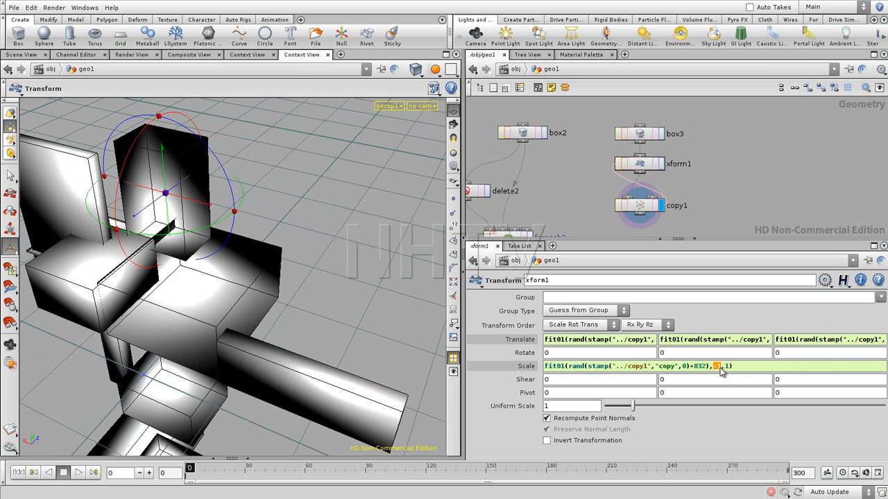
pyautogui.write('0.5')
pyautogui.press('Return')
# - Set the fit01 lower bound in xform1's Z scale expression to 0
pyautogui.click(812, 366)
pyautogui.doubleClick(717, 368)
pyautogui.write('0.1')
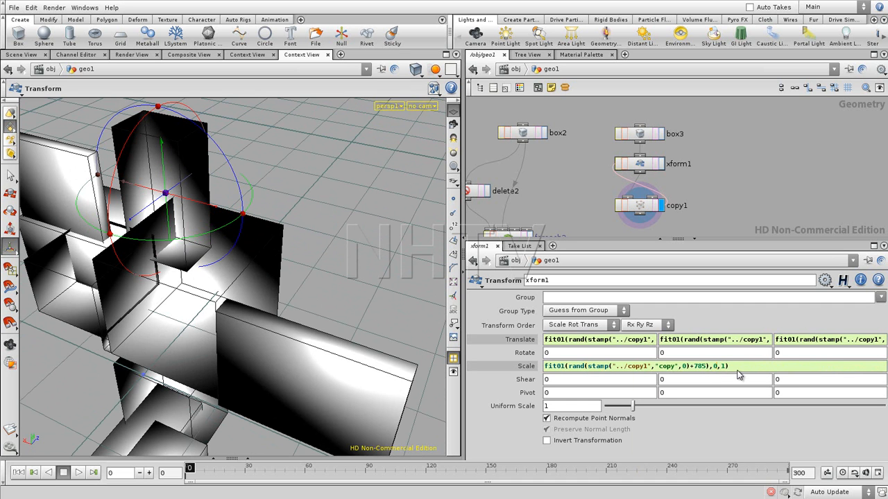
pyautogui.press('Return')
pyautogui.keyDown('alt'); pyautogui.moveTo(215, 366); pyautogui.dragTo(192, 309); pyautogui.keyUp('alt')
pyautogui.keyDown('alt'); pyautogui.moveTo(192, 309); pyautogui.dragTo(74, 337, button='right'); pyautogui.keyUp('alt')
pyautogui.keyDown('alt'); pyautogui.moveTo(75, 337); pyautogui.dragTo(208, 340); pyautogui.keyUp('alt')
pyautogui.press('Return')
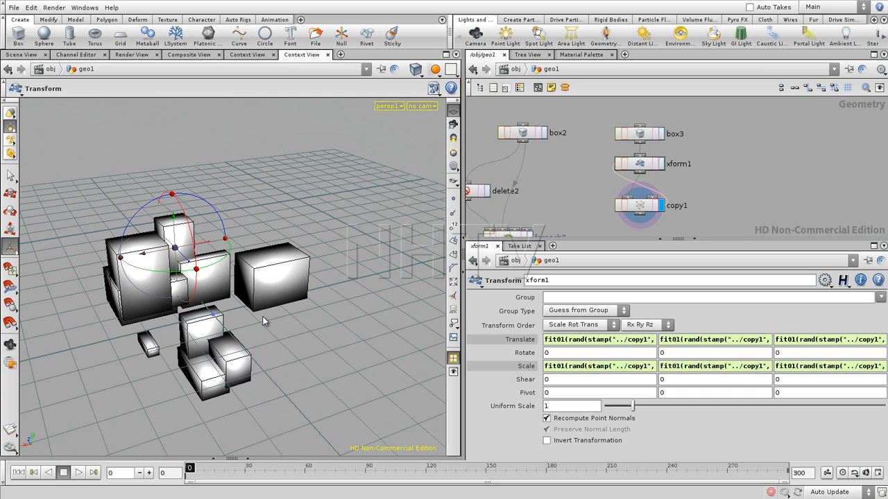
# - Add a Grid node beside copy1, display it and set its size to 40
pyautogui.moveTo(701, 172); pyautogui.dragTo(681, 119, button='middle')
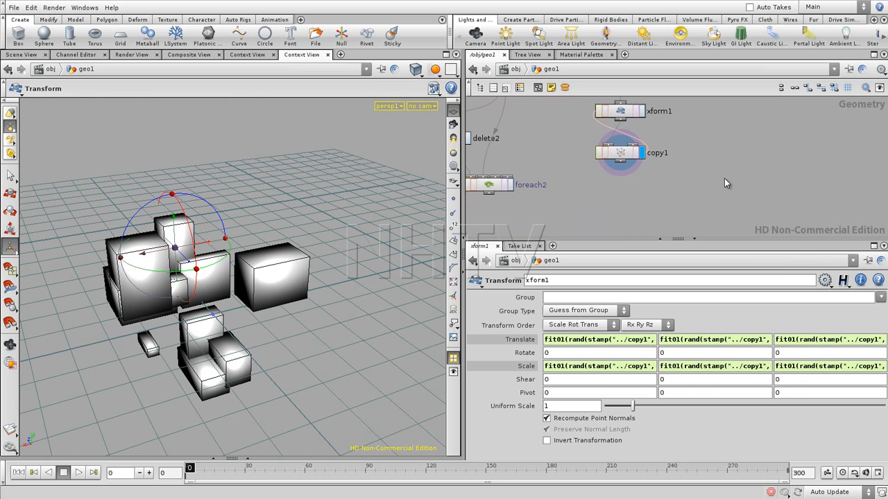
pyautogui.press('Tab')
pyautogui.write('Grid')
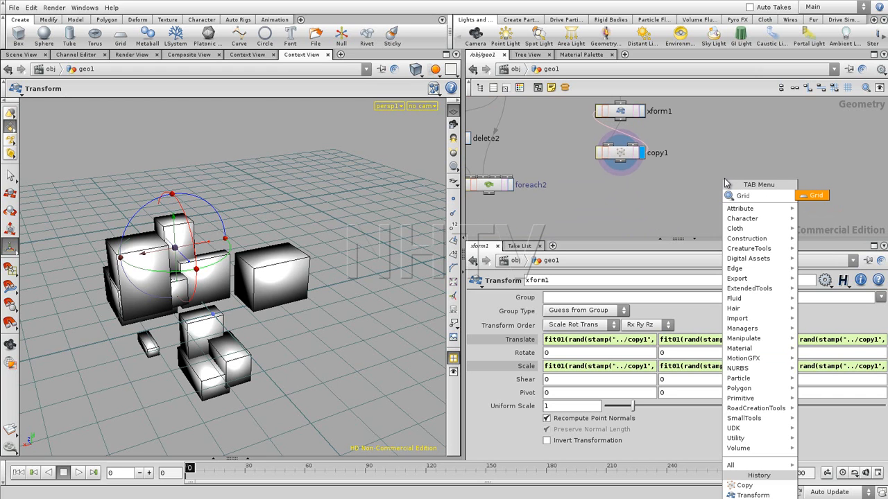
pyautogui.click(813, 196)
pyautogui.click(739, 165)
pyautogui.click(737, 160)
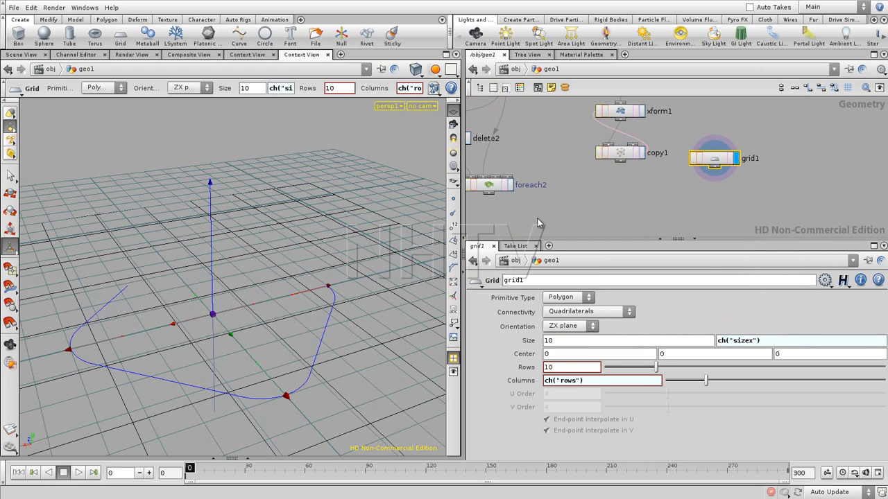
pyautogui.doubleClick(610, 344)
pyautogui.write('40')
pyautogui.press('Return')
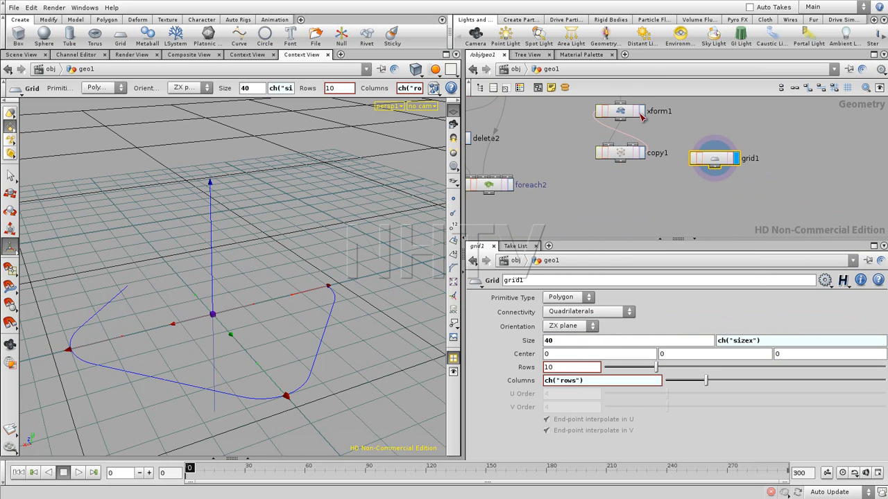
# - Add and display a second Copy node, with copy1 as its source input and grid1 as its template input
pyautogui.press('Tab')
pyautogui.write('cop')
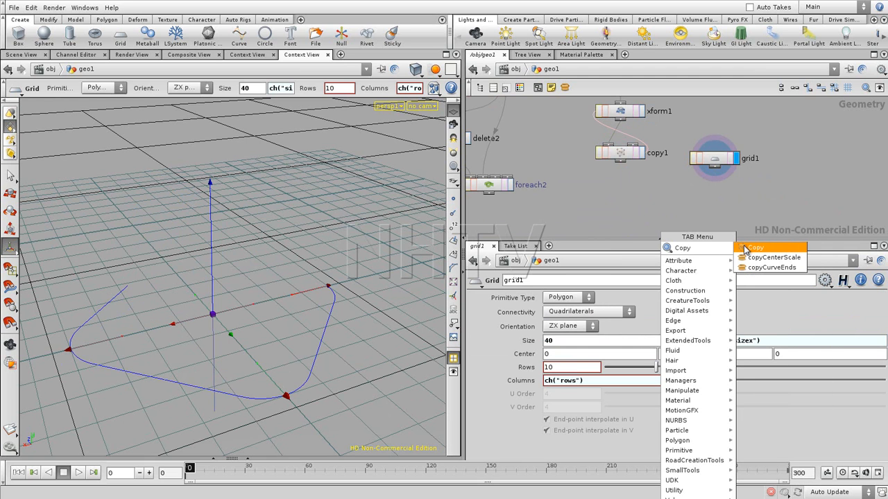
pyautogui.click(742, 248)
pyautogui.click(664, 206)
pyautogui.moveTo(622, 162); pyautogui.dragTo(652, 195)
pyautogui.moveTo(714, 167); pyautogui.dragTo(679, 198)
pyautogui.click(685, 205)
# - Set grid1's size to 30 to bring the copied box clusters closer together
pyautogui.press('space')
pyautogui.moveTo(201, 271)
pyautogui.mouseDown()
pyautogui.moveTo(233, 293)
pyautogui.moveTo(212, 262)
pyautogui.mouseUp()
pyautogui.moveTo(212, 262); pyautogui.dragTo(116, 319, button='right')
pyautogui.moveTo(117, 319); pyautogui.dragTo(233, 287)
pyautogui.click(708, 160)
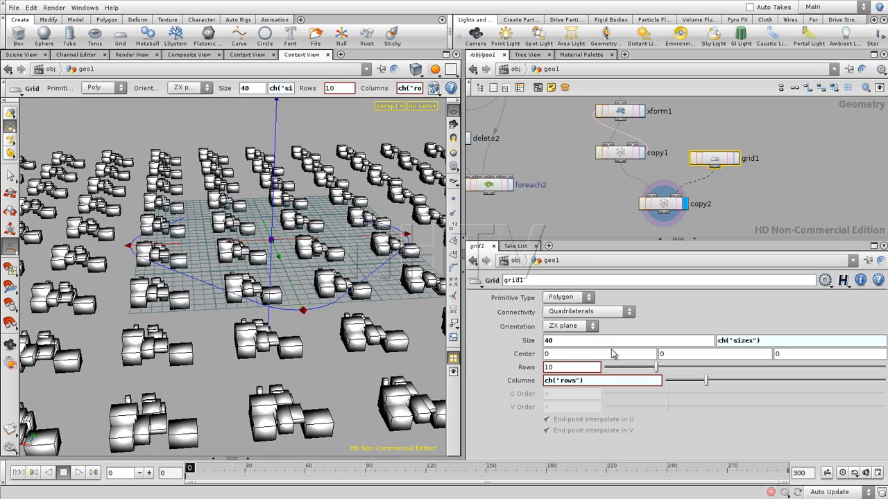
pyautogui.click(548, 341)
pyautogui.press('Return')
pyautogui.moveTo(231, 240); pyautogui.dragTo(238, 330)
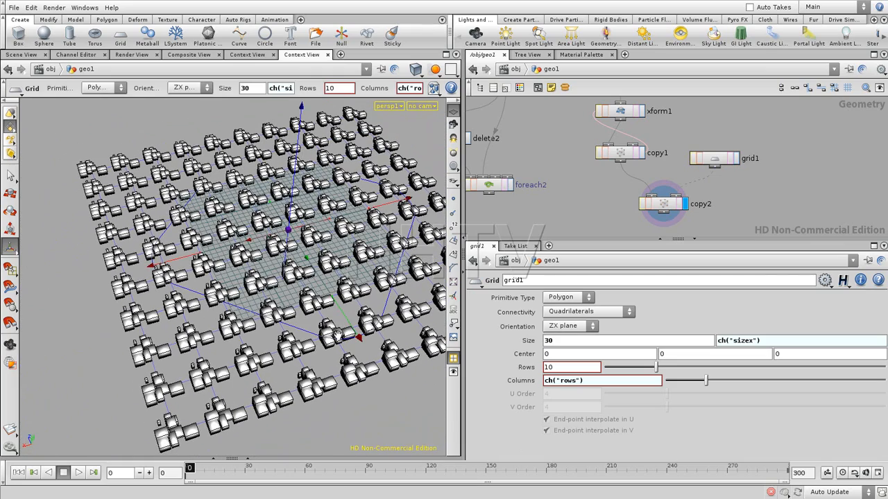
# - Enable stamping inputs on copy2 and define its first stamp variable as copy with the value $PT
pyautogui.click(661, 216)
pyautogui.click(513, 326)
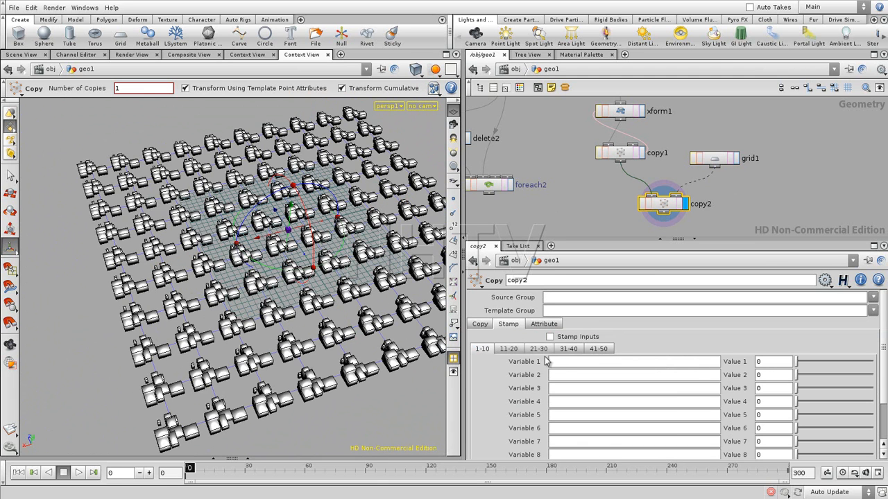
pyautogui.click(550, 336)
pyautogui.write('$PT')
pyautogui.press('Return')
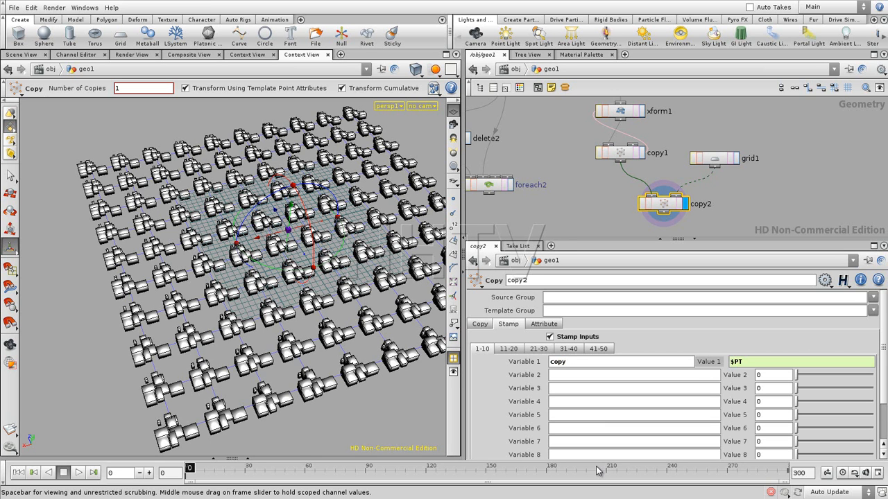
# - Set copy1's first stamp value to $CY+stamp("../copy2","copy",0) so it also reads copy2's stamp variable
pyautogui.click(619, 152)
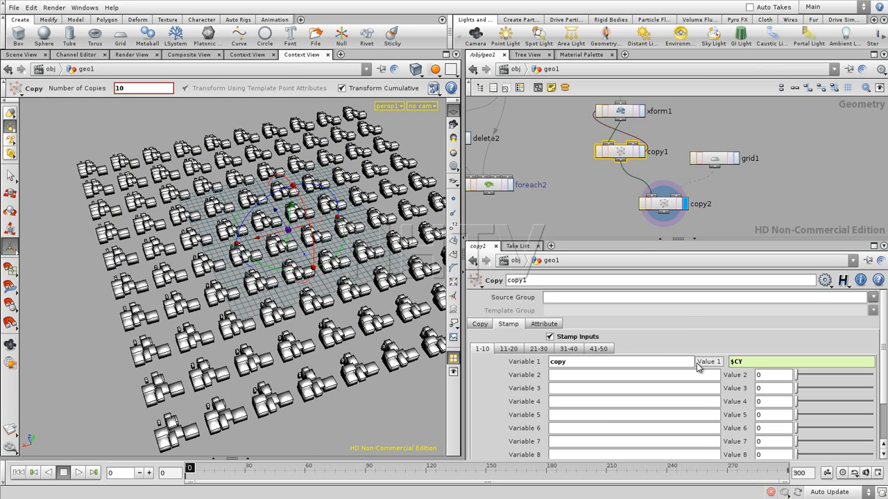
pyautogui.click(620, 113)
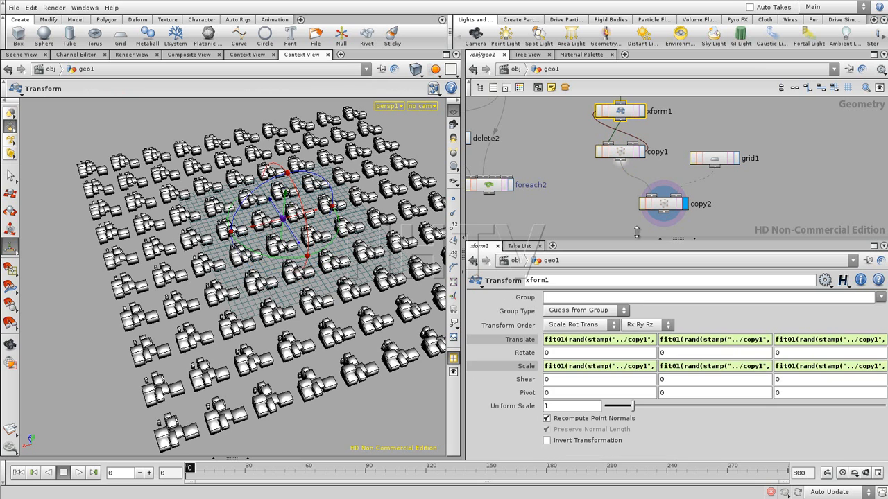
pyautogui.click(625, 158)
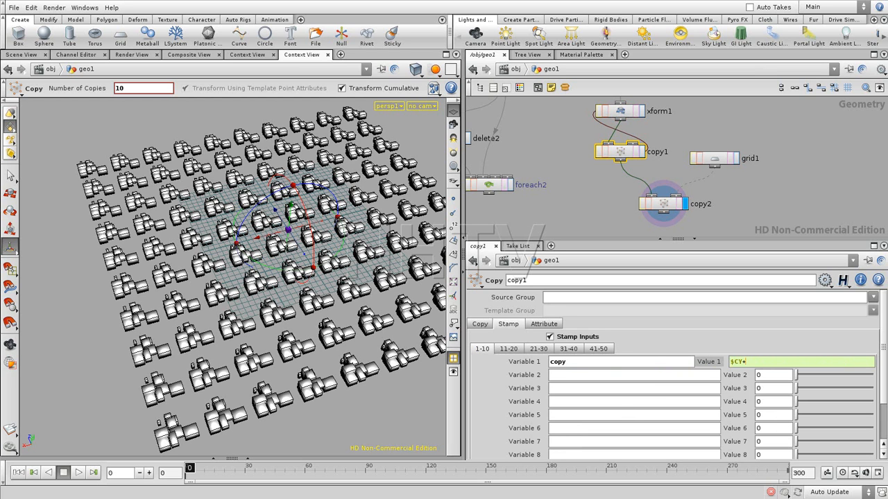
pyautogui.write('$CY+stamp("../')
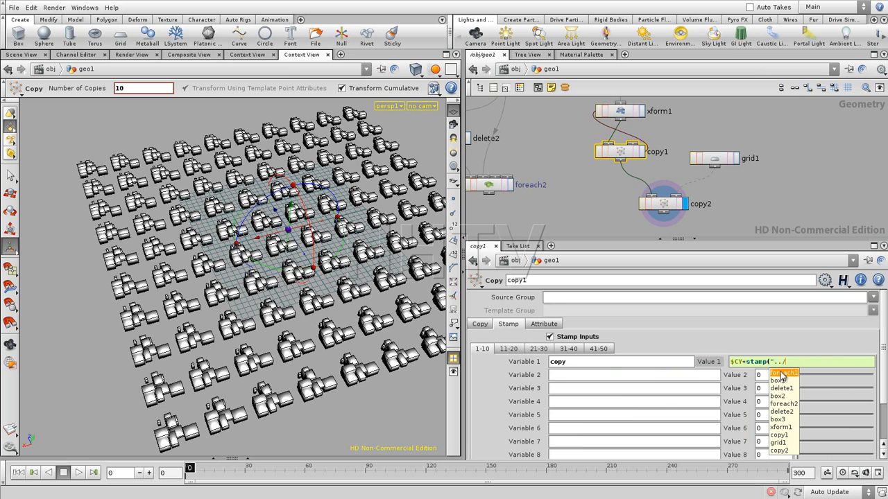
pyautogui.click(788, 450)
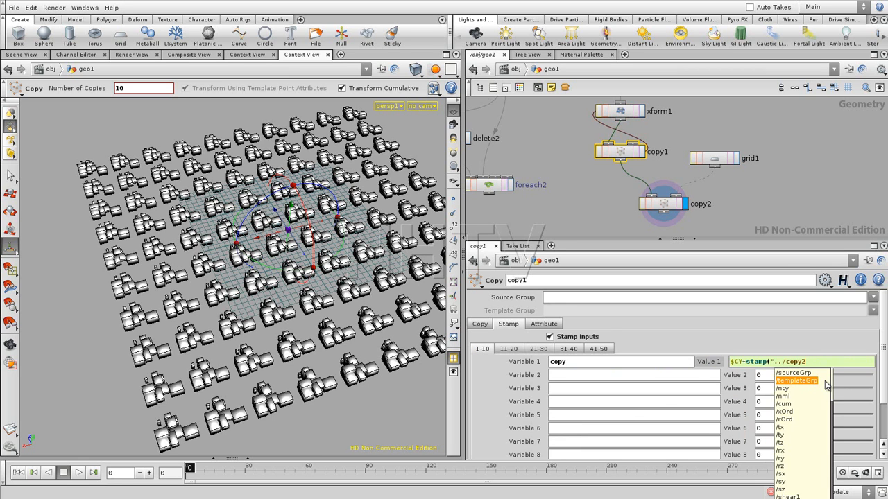
pyautogui.write('","')
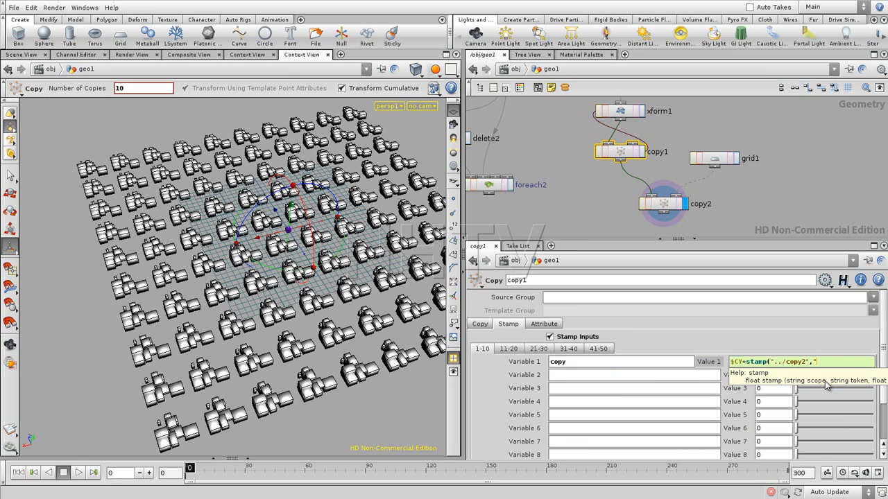
pyautogui.write('copy",0)')
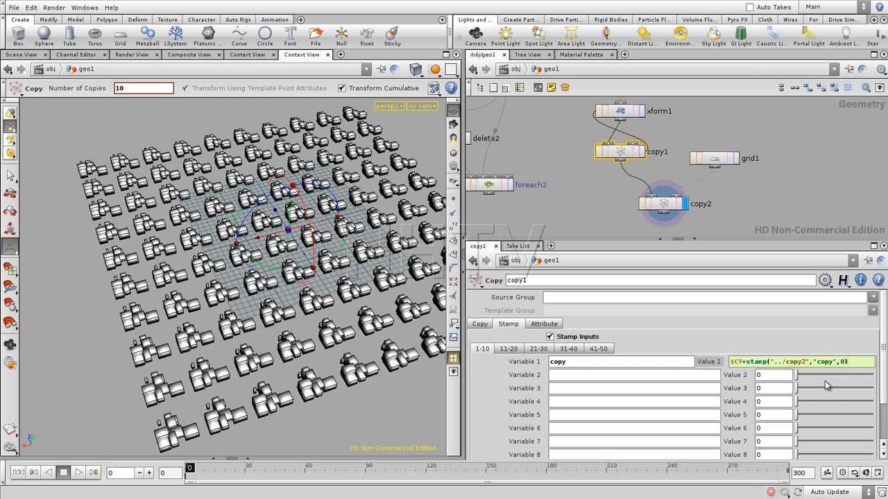
pyautogui.press('Return')
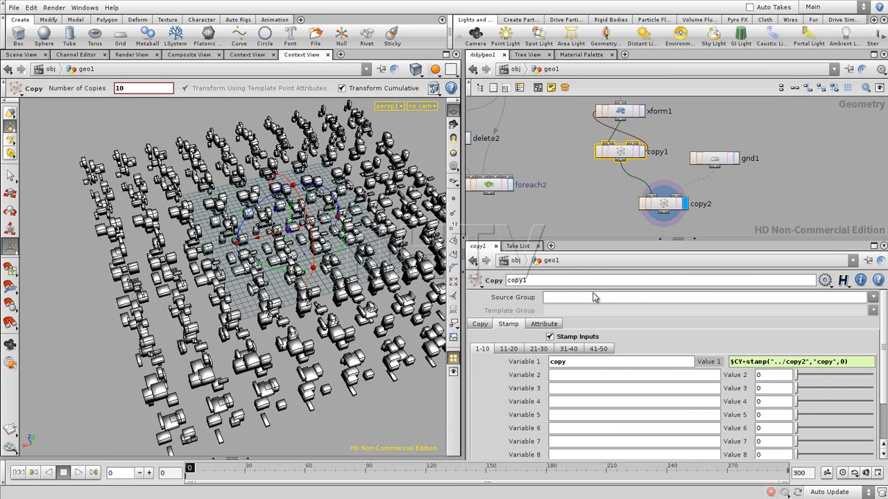
# - Examine the stamped box clusters across the grid and compare how neighbouring clusters differ
pyautogui.click(745, 205)
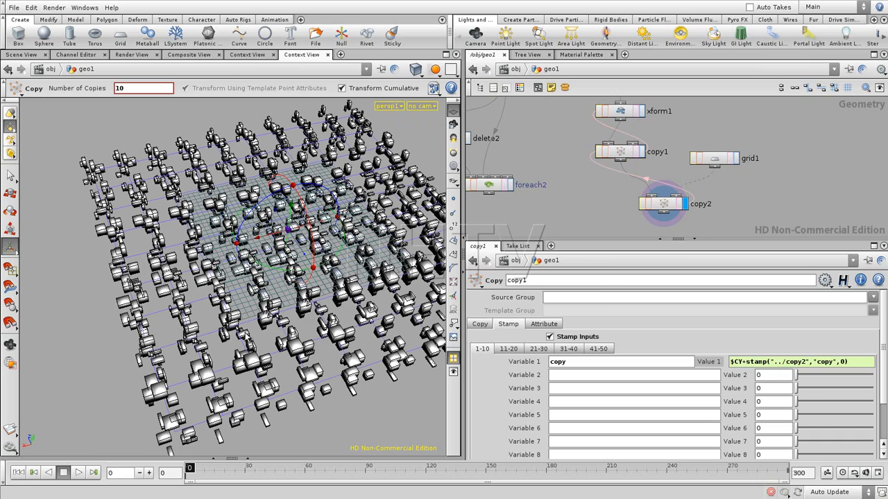
pyautogui.keyDown('alt'); pyautogui.moveTo(187, 312); pyautogui.dragTo(319, 339); pyautogui.keyUp('alt')
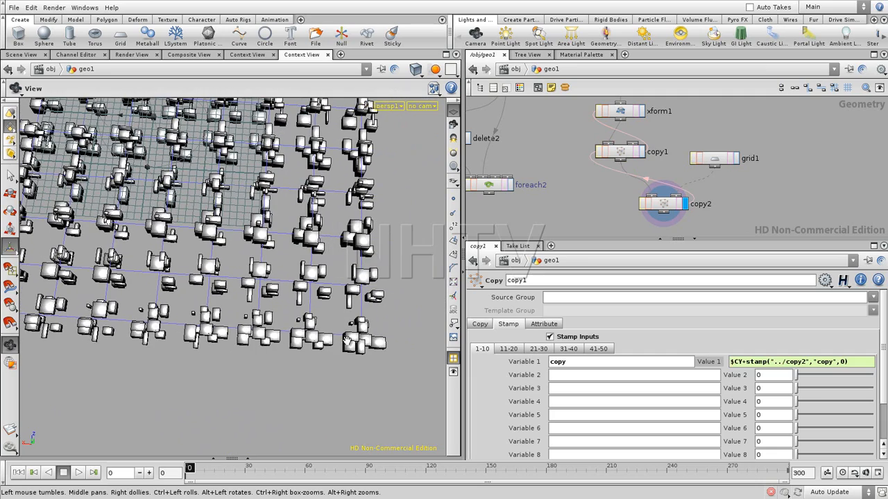
pyautogui.moveTo(181, 341); pyautogui.dragTo(380, 358)
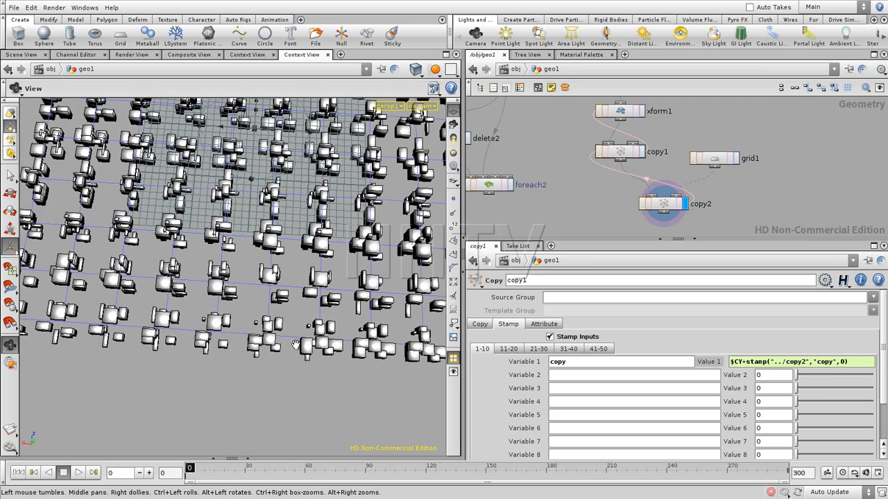
pyautogui.moveTo(159, 320); pyautogui.dragTo(331, 374, button='middle')
pyautogui.moveTo(336, 382); pyautogui.dragTo(257, 390, button='right')
pyautogui.moveTo(256, 390); pyautogui.dragTo(272, 372)
pyautogui.moveTo(248, 359); pyautogui.dragTo(225, 344, button='middle')
pyautogui.moveTo(225, 343); pyautogui.dragTo(268, 342)
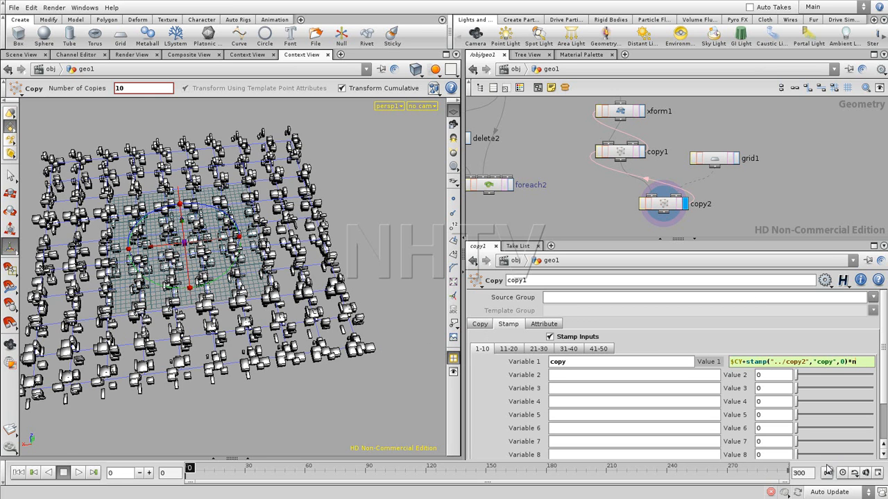
# - Multiply the stamp term in copy1's first stamp value by npoints("../grid1")
pyautogui.write('ts')
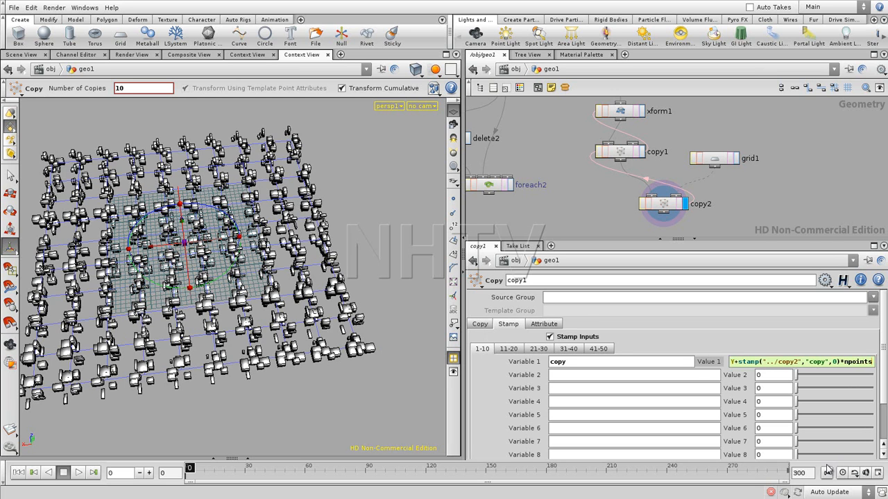
pyautogui.write('("../')
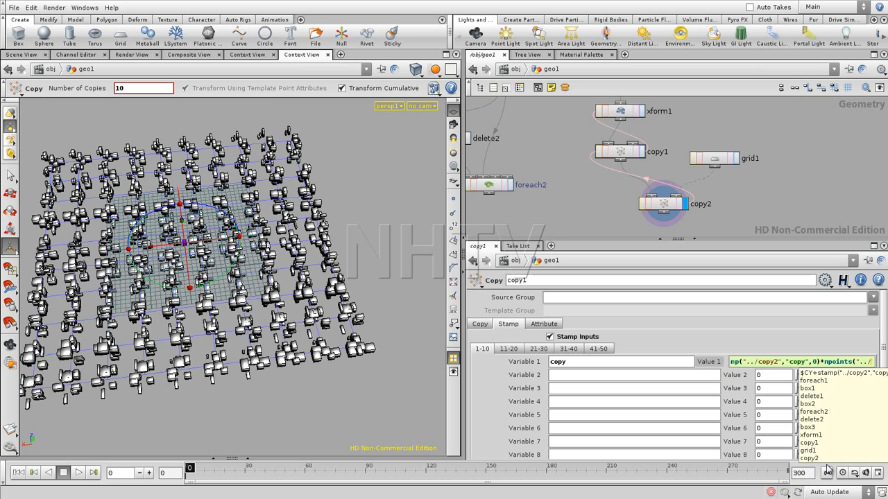
pyautogui.write('grid')
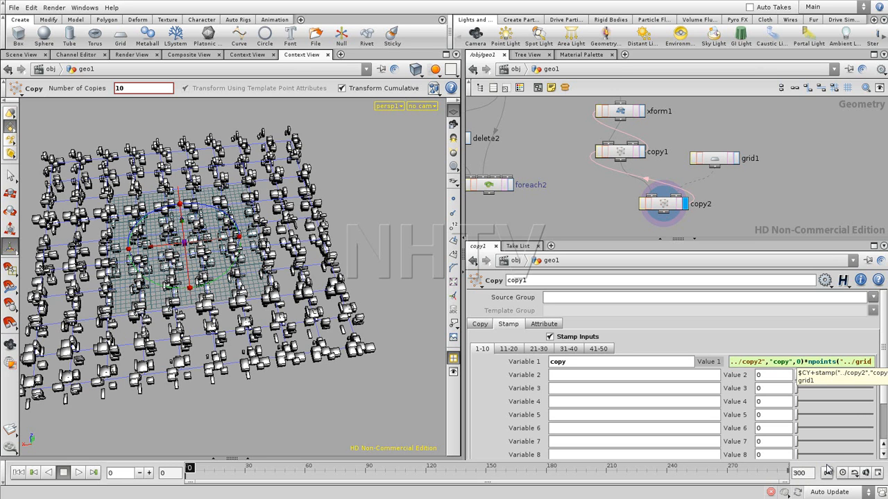
pyautogui.write('"')
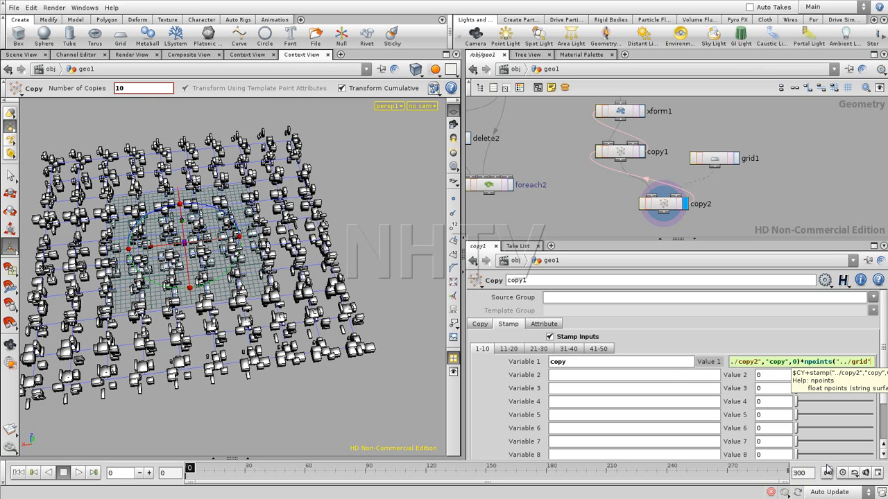
pyautogui.write(')')
pyautogui.press('Return')
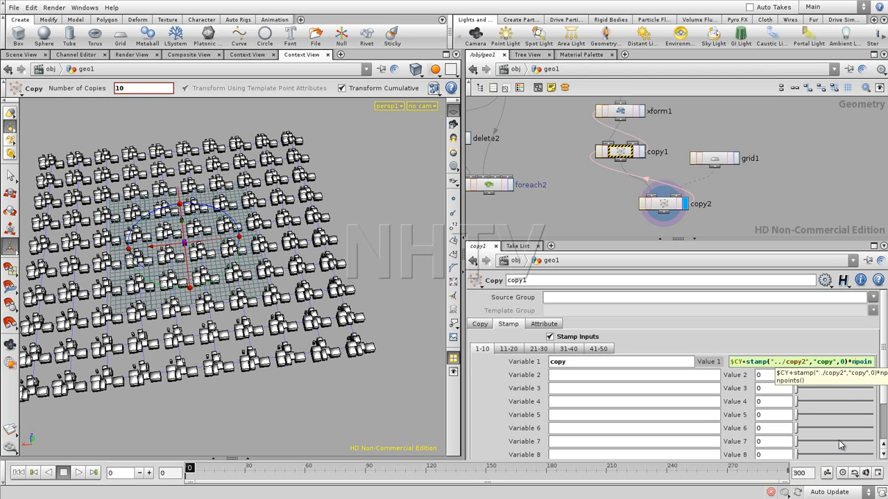
pyautogui.press('Right')
pyautogui.press('Right')
pyautogui.press('Right')
pyautogui.press('Right')
pyautogui.press('Right')
pyautogui.press('Right')
pyautogui.press('Right')
pyautogui.press('Right')
pyautogui.press('Right')
pyautogui.press('Right')
pyautogui.press('Right')
pyautogui.press('Right')
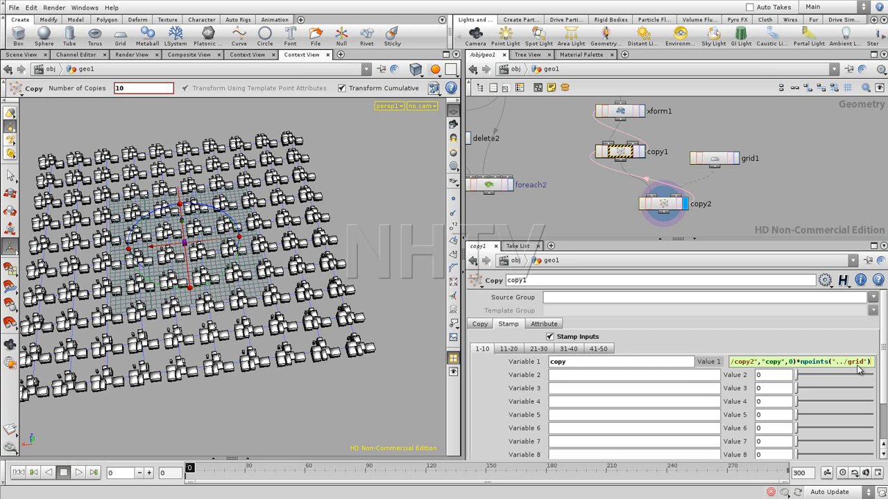
pyautogui.write('1')
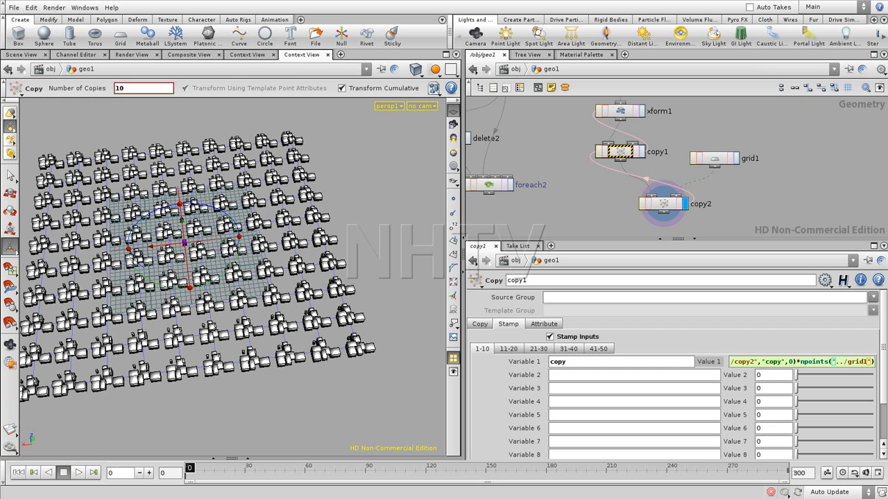
pyautogui.press('Return')
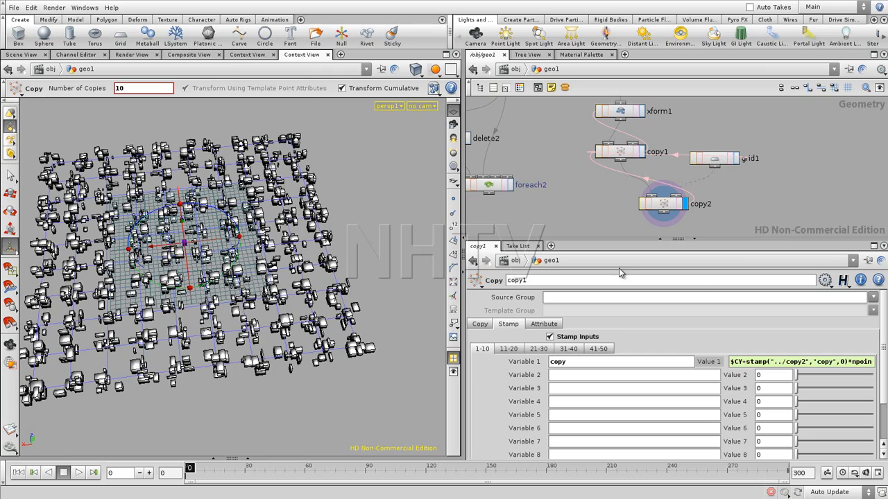
# - Inspect the box clusters from several angles to check the variation between grid points
pyautogui.press('Escape')
pyautogui.moveTo(254, 304); pyautogui.dragTo(132, 387)
pyautogui.moveTo(127, 348); pyautogui.dragTo(202, 323)
pyautogui.moveTo(202, 323); pyautogui.dragTo(262, 327, button='right')
pyautogui.moveTo(262, 327); pyautogui.dragTo(248, 310)
pyautogui.moveTo(248, 309); pyautogui.dragTo(258, 347, button='right')
pyautogui.moveTo(258, 347); pyautogui.dragTo(236, 352)
pyautogui.moveTo(236, 353); pyautogui.dragTo(221, 317, button='right')
pyautogui.moveTo(221, 318); pyautogui.dragTo(291, 308)
pyautogui.press('Return')
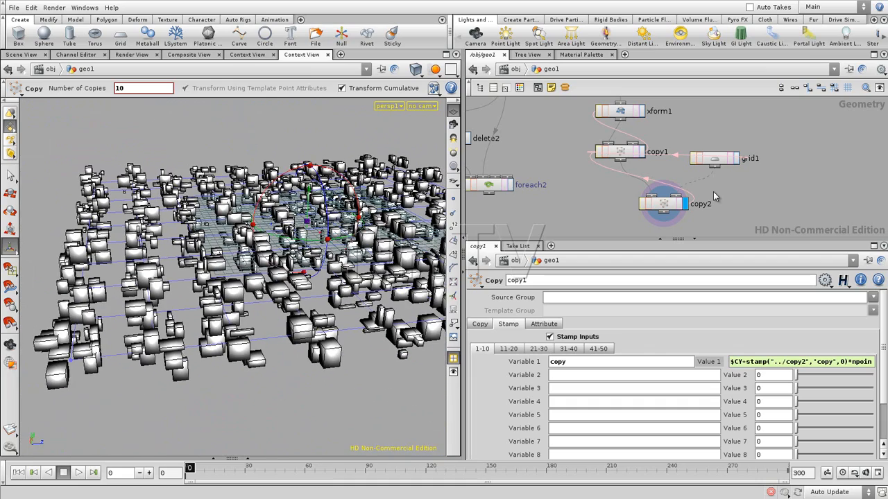
pyautogui.keyDown('alt'); pyautogui.moveTo(316, 221); pyautogui.dragTo(355, 277); pyautogui.keyUp('alt')
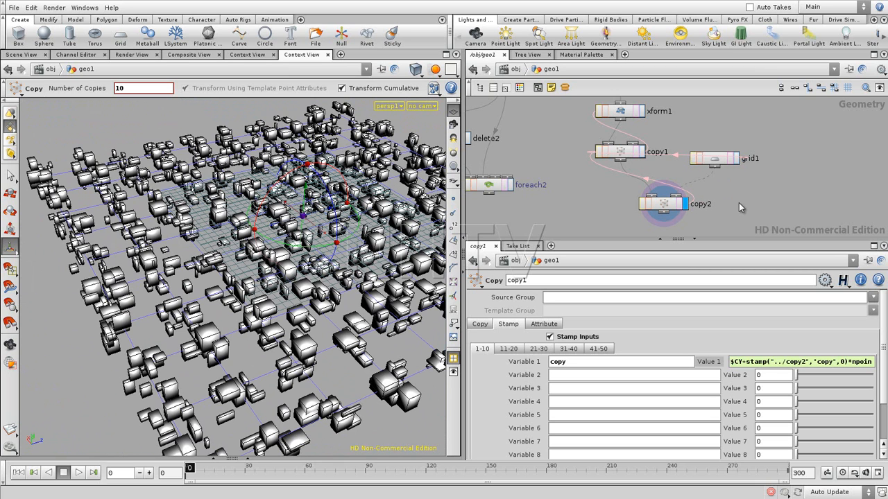
# - Narrow the fit01 output range in xform1's X translate expression to -0.5 to 0.5
pyautogui.moveTo(746, 196)
pyautogui.mouseDown(button='middle')
pyautogui.moveTo(726, 217)
pyautogui.moveTo(729, 195)
pyautogui.mouseUp(button='middle')
pyautogui.click(613, 161)
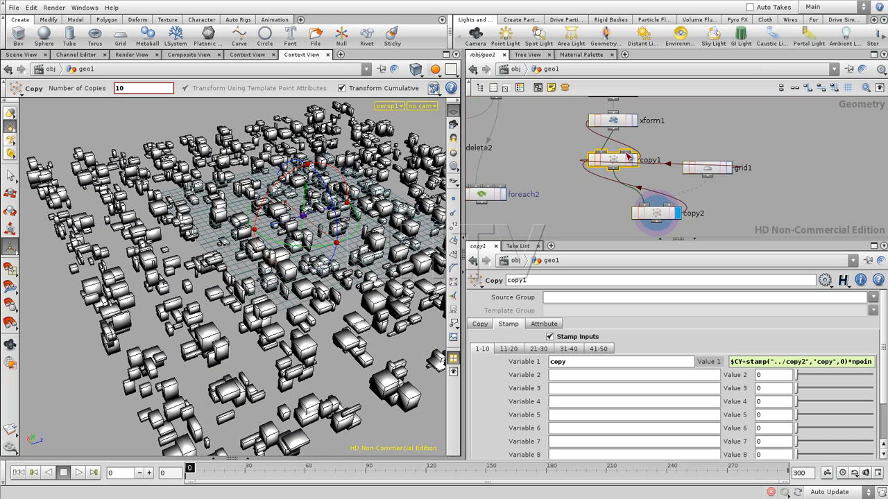
pyautogui.moveTo(681, 126); pyautogui.dragTo(679, 150, button='middle')
pyautogui.click(612, 146)
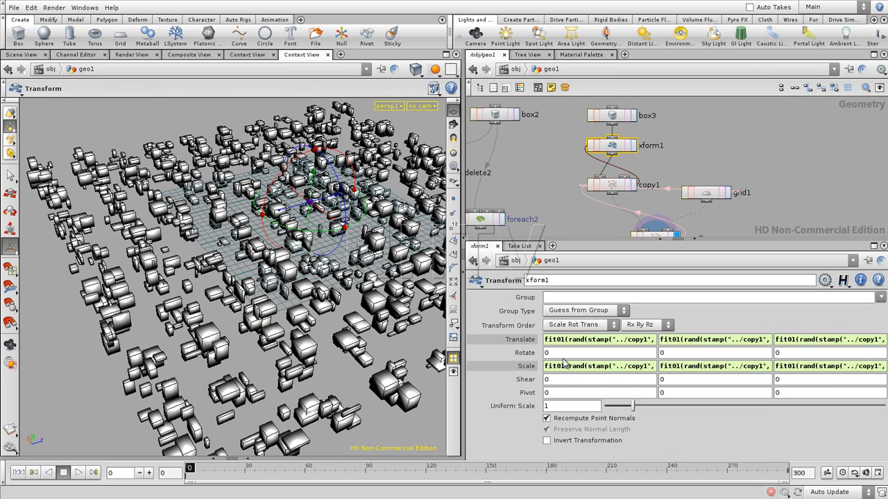
pyautogui.click(611, 340)
pyautogui.click(719, 341)
pyautogui.write('0.')
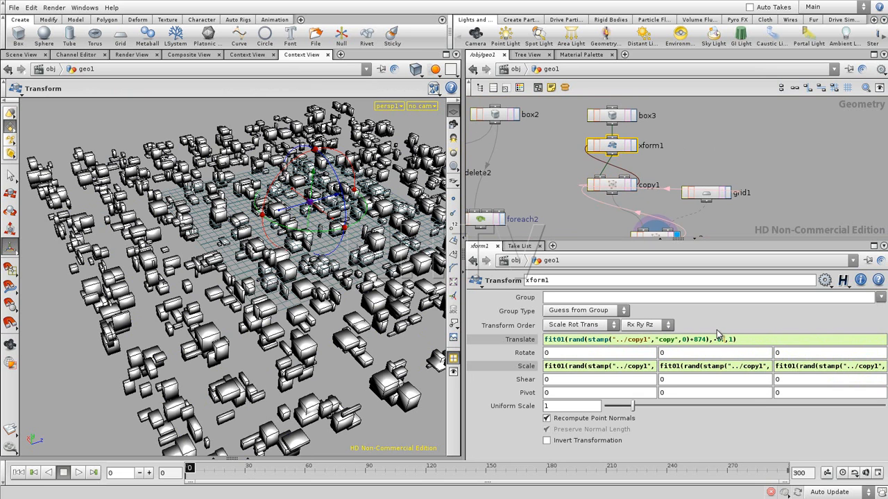
pyautogui.write('5')
pyautogui.press('Return')
pyautogui.click(647, 341)
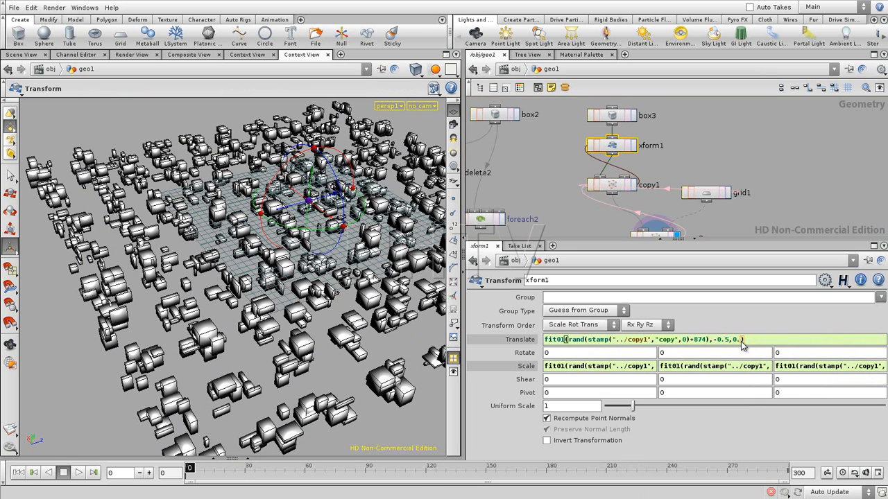
pyautogui.press('Return')
# - Narrow the fit01 output ranges in xform1's Y and Z translate expressions to -0.5 to 0.5
pyautogui.click(754, 341)
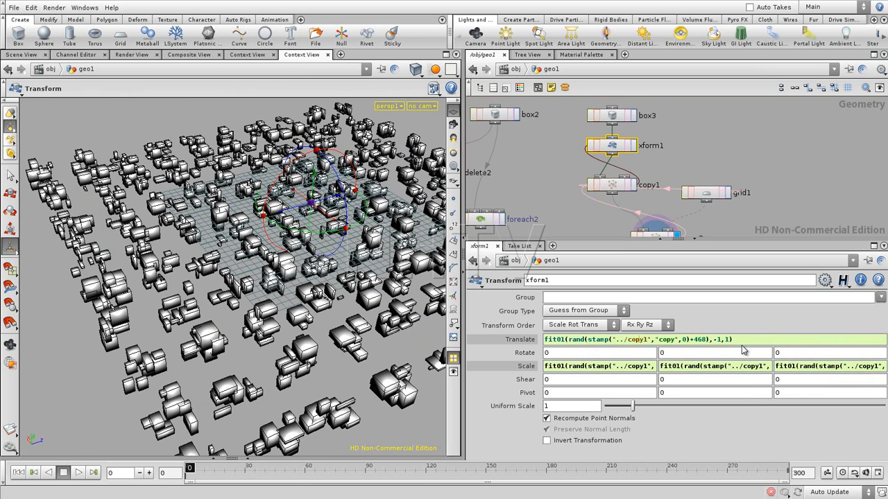
pyautogui.doubleClick(718, 340)
pyautogui.press('Return')
pyautogui.click(801, 346)
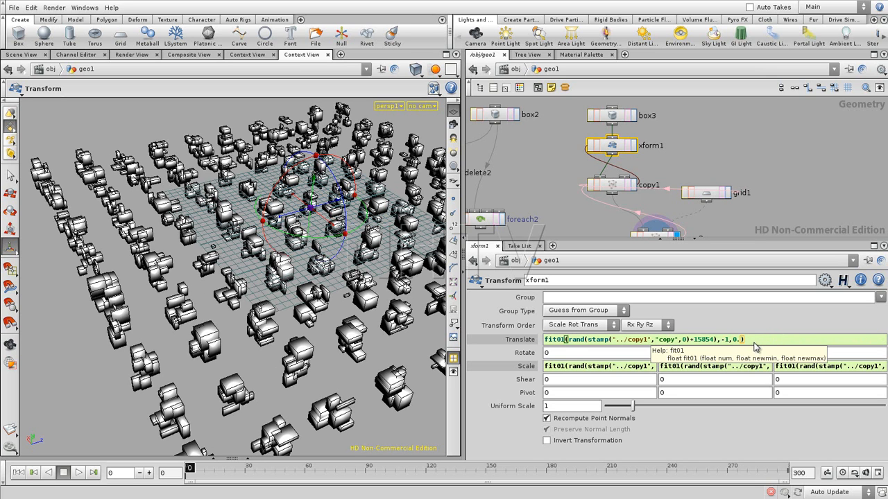
pyautogui.click(726, 341)
pyautogui.write('0.5')
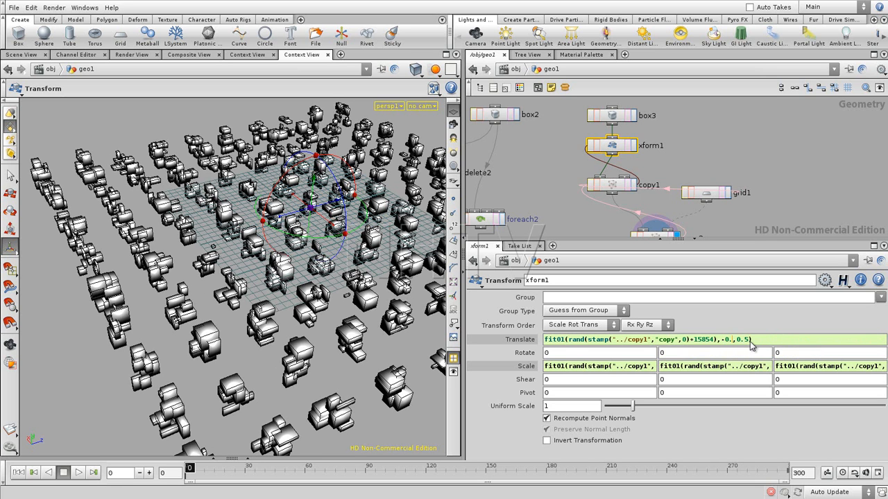
pyautogui.press('Return')
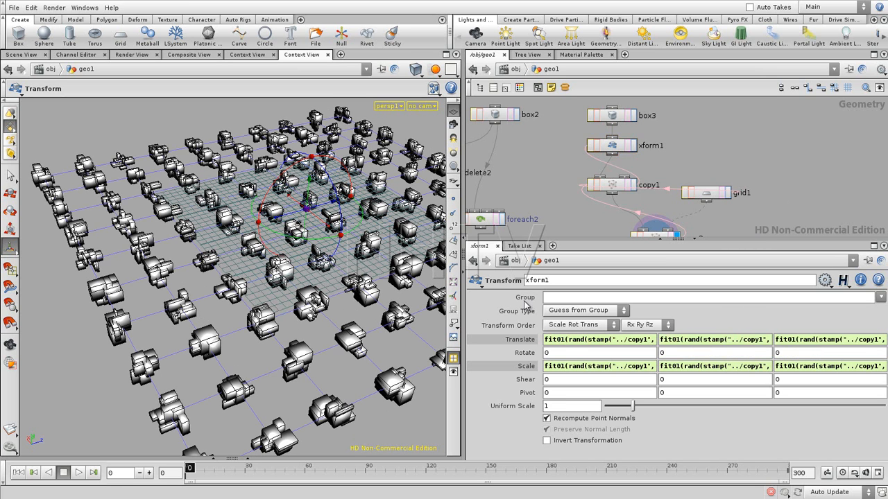
# - Switch the viewport shading of the box clusters to Flat Wire Shaded
pyautogui.press('Escape')
pyautogui.moveTo(250, 321); pyautogui.dragTo(264, 308)
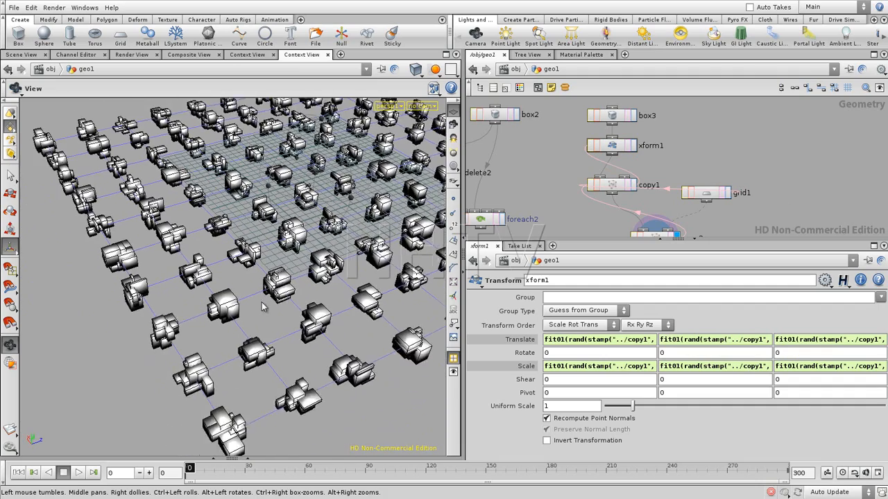
pyautogui.moveTo(264, 307); pyautogui.dragTo(280, 321, button='right')
pyautogui.click(416, 69)
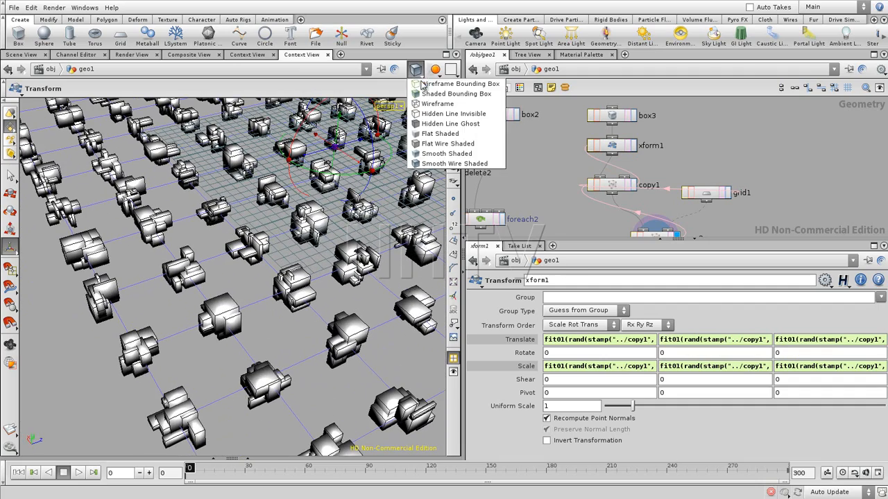
pyautogui.click(444, 142)
pyautogui.moveTo(295, 313)
pyautogui.mouseDown()
pyautogui.moveTo(337, 294)
pyautogui.moveTo(280, 283)
pyautogui.moveTo(293, 301)
pyautogui.mouseUp()
# - Set grid1's size to 15 and check the spacing of the box clusters
pyautogui.click(715, 197)
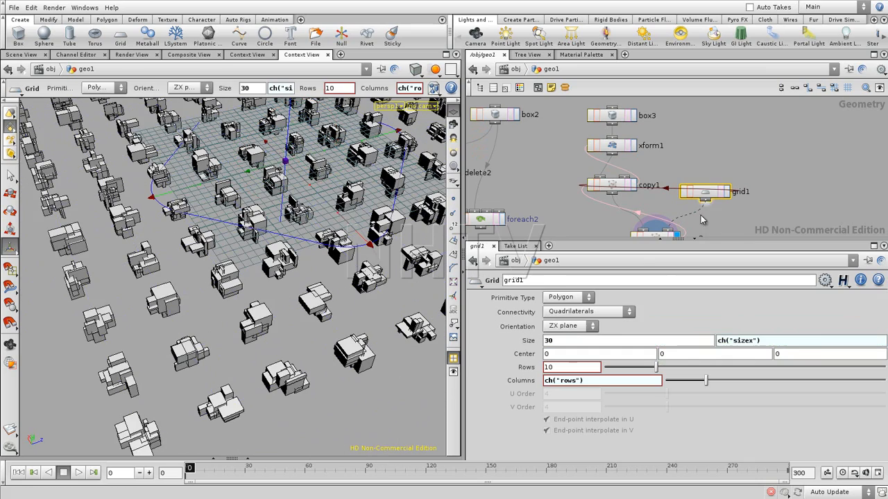
pyautogui.click(555, 340)
pyautogui.write('15')
pyautogui.press('Return')
pyautogui.click(592, 220)
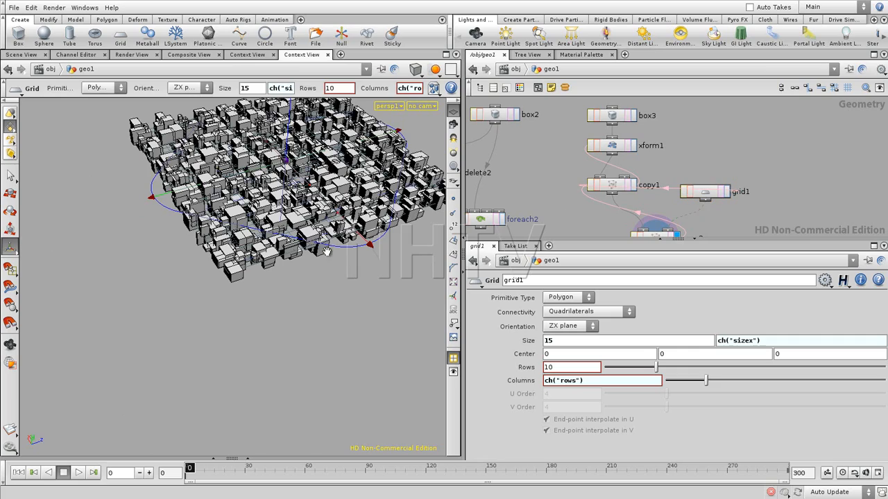
pyautogui.moveTo(326, 251); pyautogui.dragTo(277, 323, button='middle')
pyautogui.moveTo(277, 323); pyautogui.dragTo(305, 347, button='right')
pyautogui.moveTo(305, 347); pyautogui.dragTo(277, 333)
# - Set grid1's size to 20
pyautogui.moveTo(554, 342); pyautogui.dragTo(527, 258)
pyautogui.write('20')
pyautogui.press('Return')
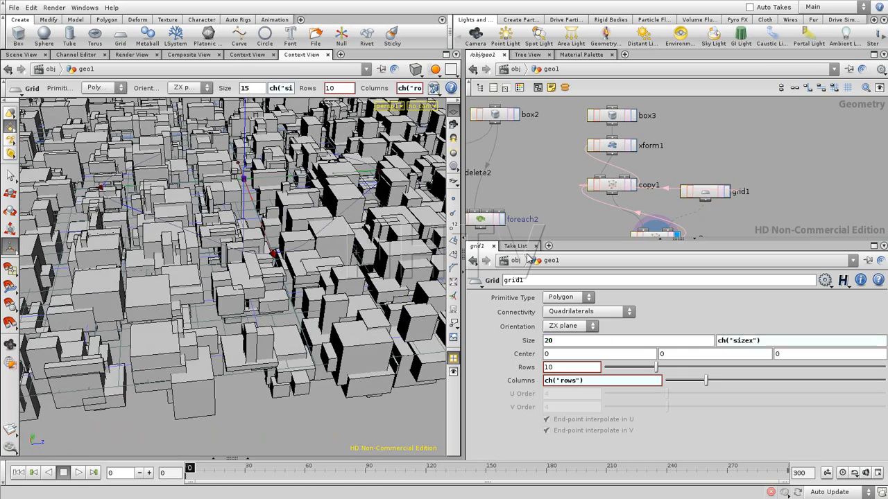
# - Review the field of varied box clusters from above and from low angles
pyautogui.moveTo(274, 295); pyautogui.dragTo(244, 265)
pyautogui.moveTo(245, 265); pyautogui.dragTo(170, 278, button='right')
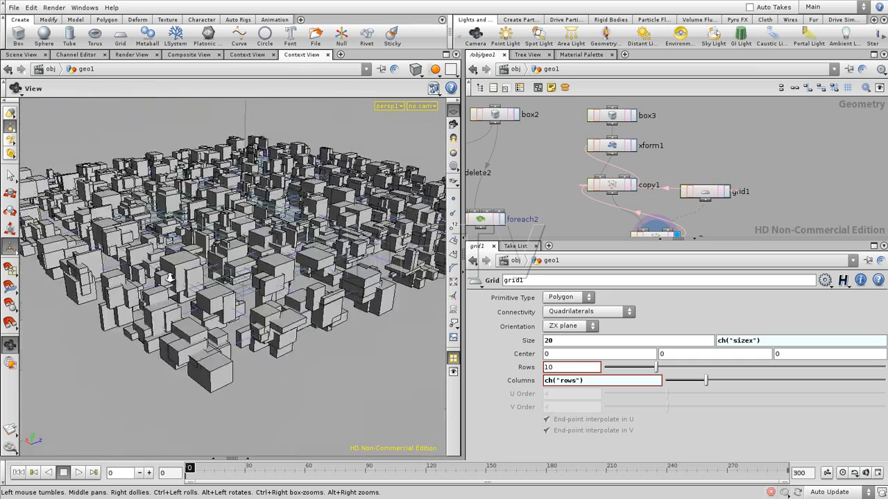
pyautogui.moveTo(184, 309)
pyautogui.mouseDown()
pyautogui.moveTo(185, 368)
pyautogui.moveTo(191, 298)
pyautogui.mouseUp()
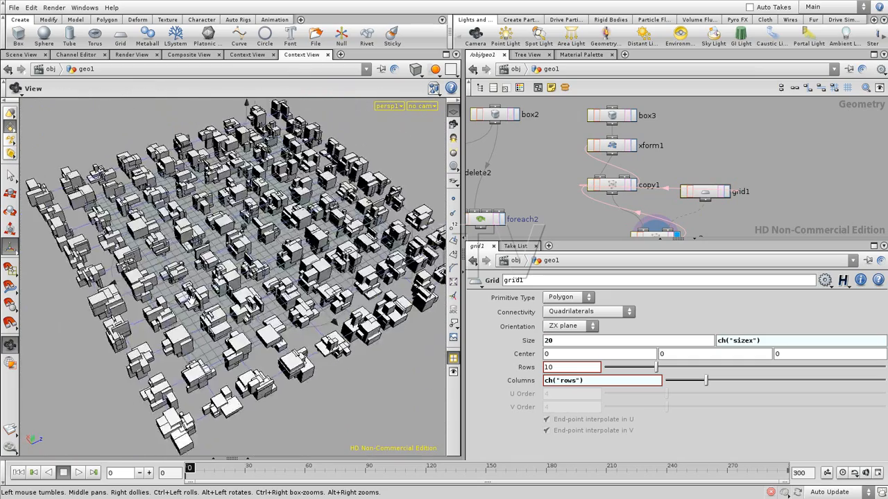
pyautogui.moveTo(281, 296); pyautogui.dragTo(317, 283, button='right')
pyautogui.moveTo(317, 284); pyautogui.dragTo(213, 295)
pyautogui.moveTo(213, 296); pyautogui.dragTo(296, 272, button='right')
pyautogui.moveTo(297, 272); pyautogui.dragTo(221, 322)
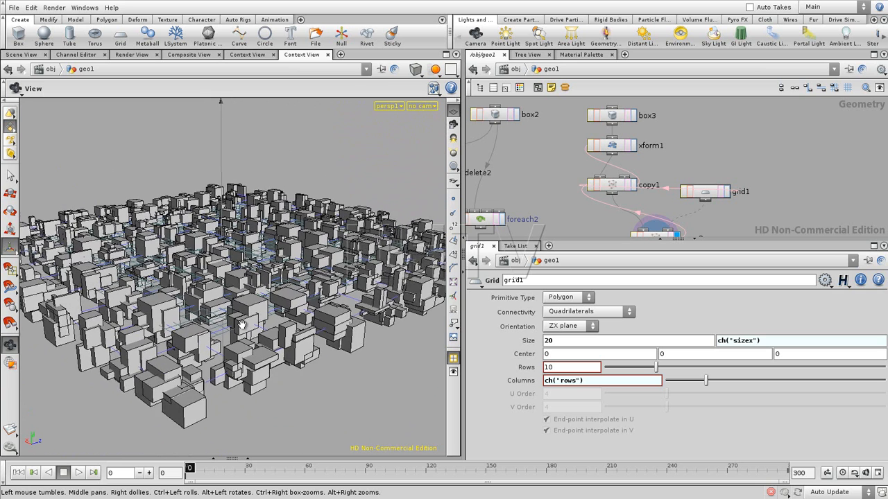
pyautogui.moveTo(242, 325); pyautogui.dragTo(260, 323, button='right')
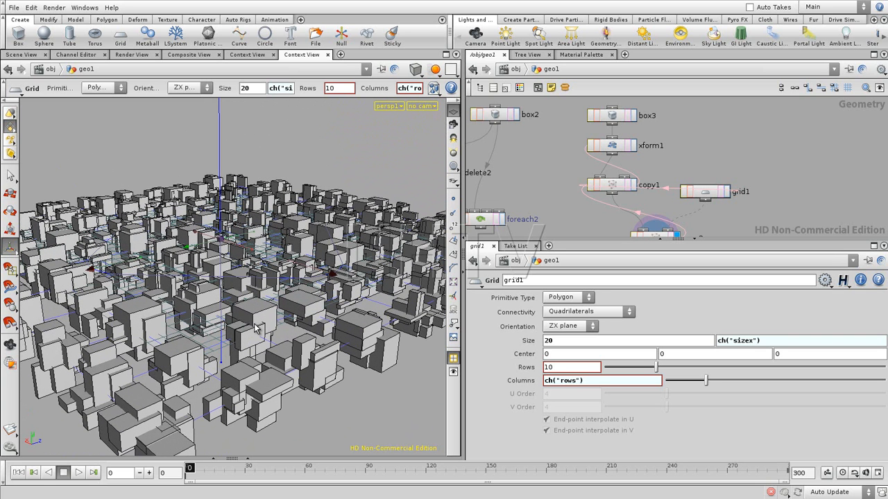